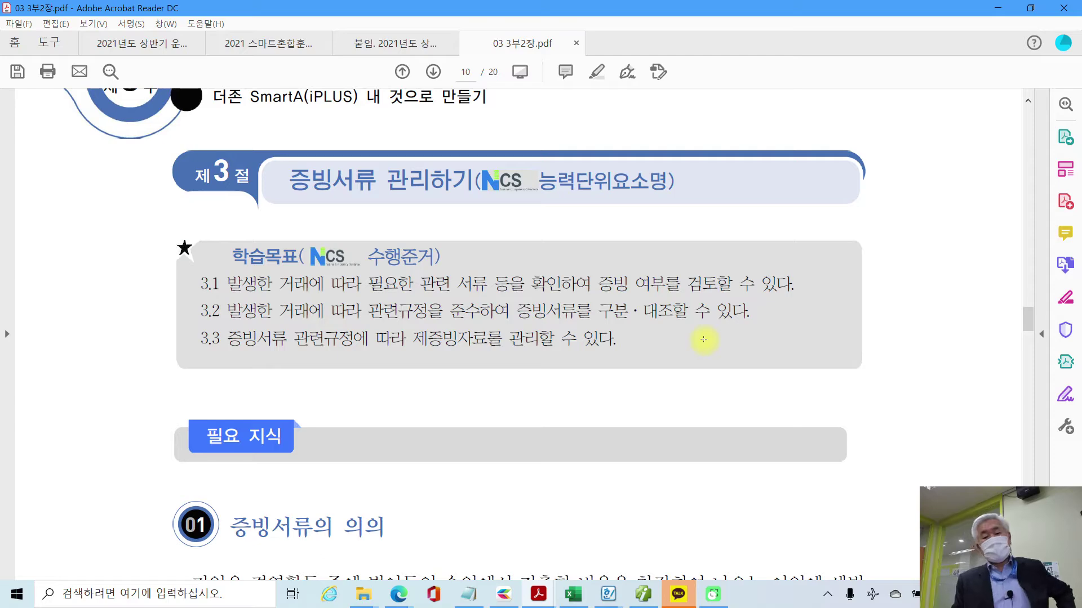
Draw a red box around 증빙서류 in heading 01 and a larger red frame around the paragraph beneath it.
scroll(713, 412, "down", 6)
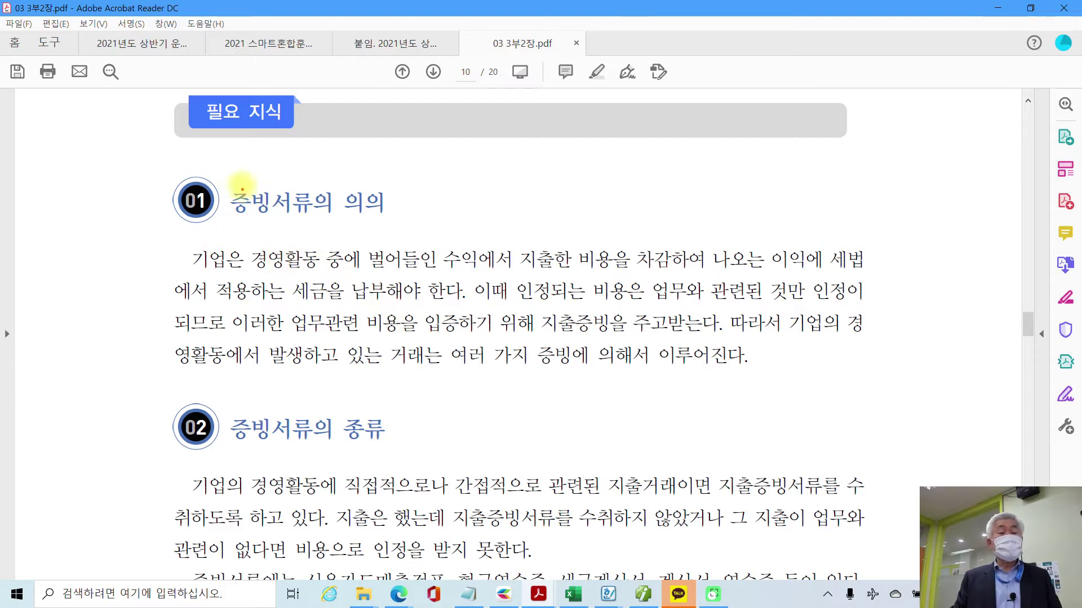
left_click_drag(225, 181, 315, 224)
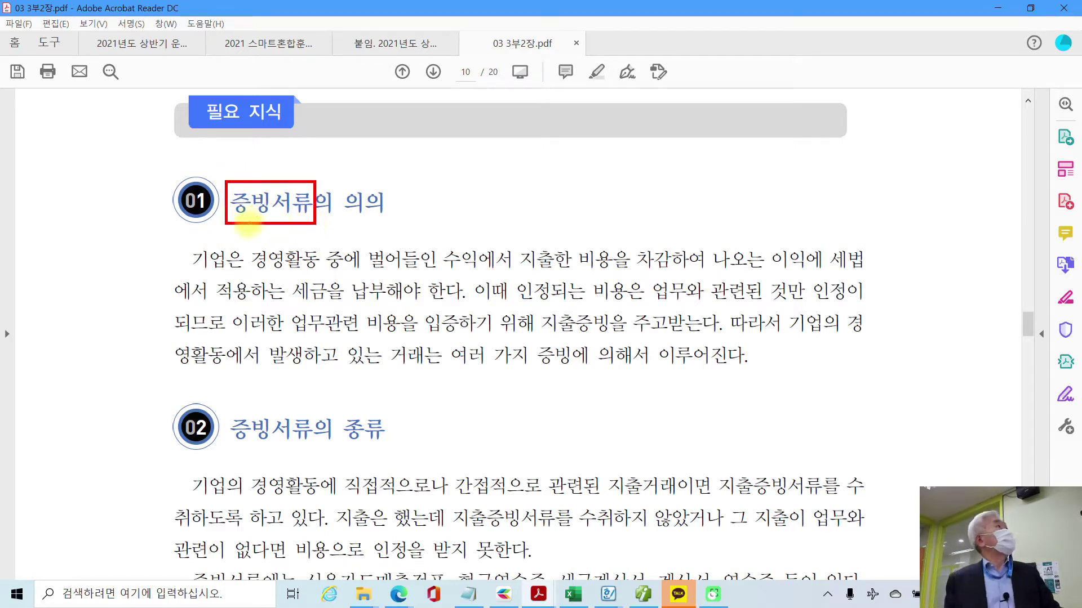
mouse_move(128, 243)
left_mouse_down()
mouse_move(289, 312)
mouse_move(921, 424)
mouse_move(956, 400)
left_mouse_up()
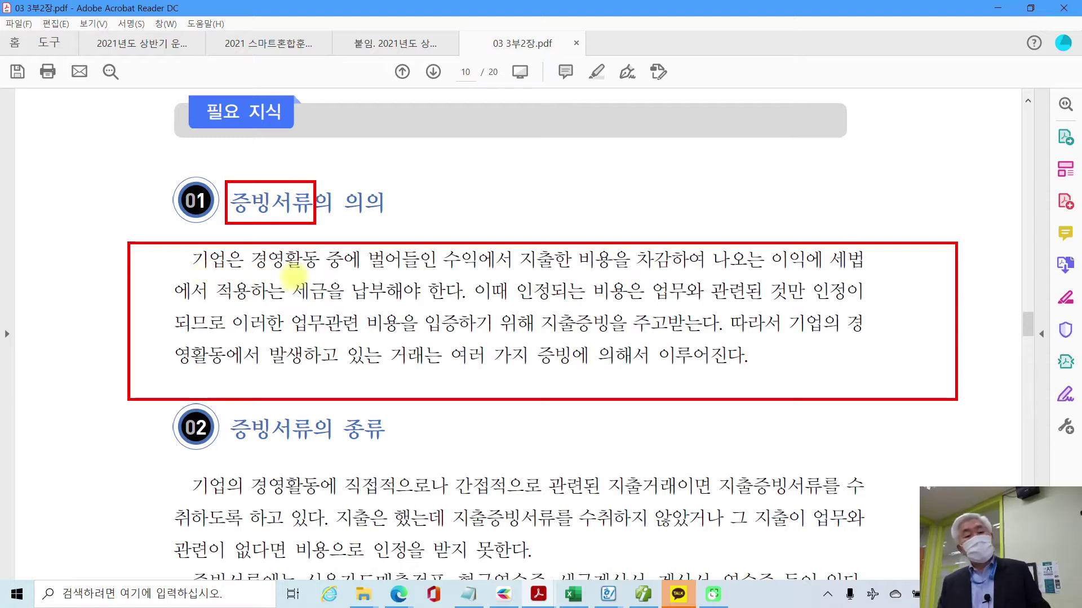
Underline 벌어들인 수익에서 in red, underline 지출한 비용 and 세금을 납부해야 한다 in blue, and circle 이익 in blue.
left_click_drag(524, 274, 351, 277)
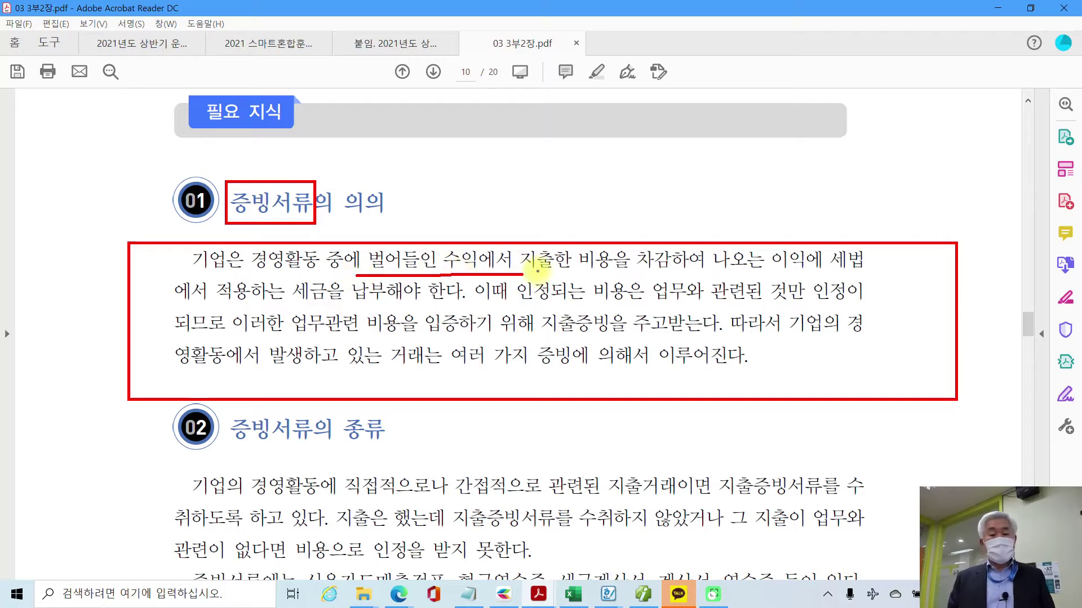
left_click_drag(532, 275, 623, 276)
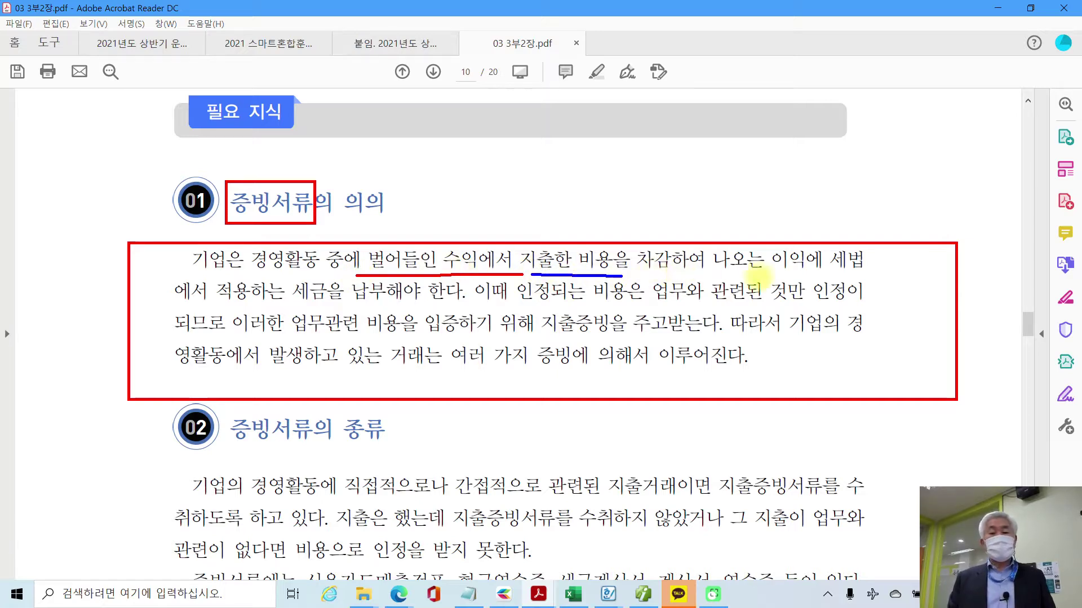
mouse_move(767, 277)
left_mouse_down()
mouse_move(777, 239)
mouse_move(820, 262)
mouse_move(780, 292)
left_mouse_up()
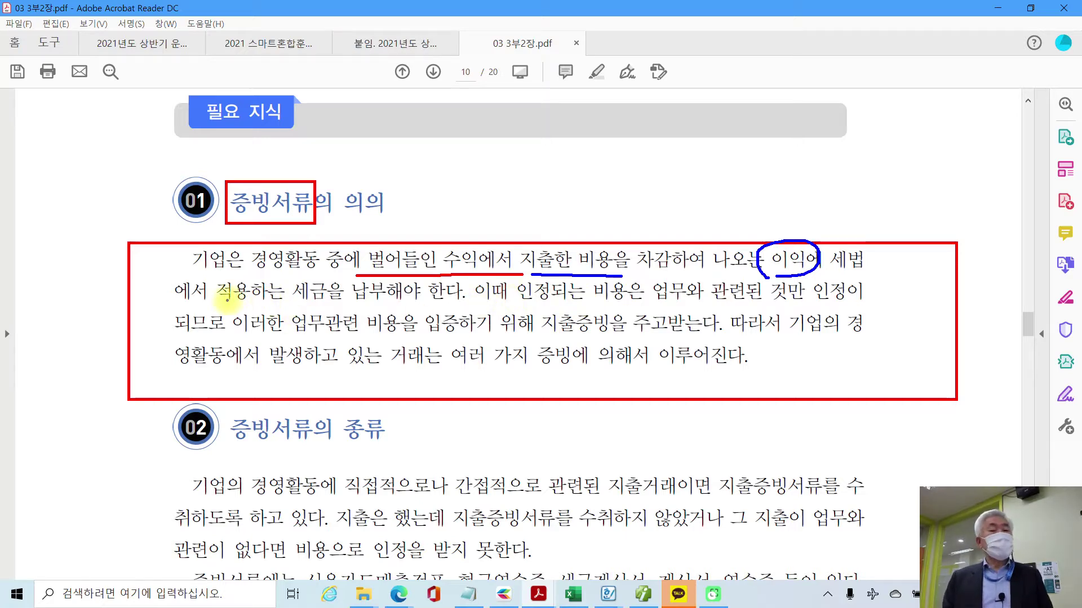
mouse_move(286, 305)
left_mouse_down()
mouse_move(465, 308)
mouse_move(465, 290)
left_mouse_up()
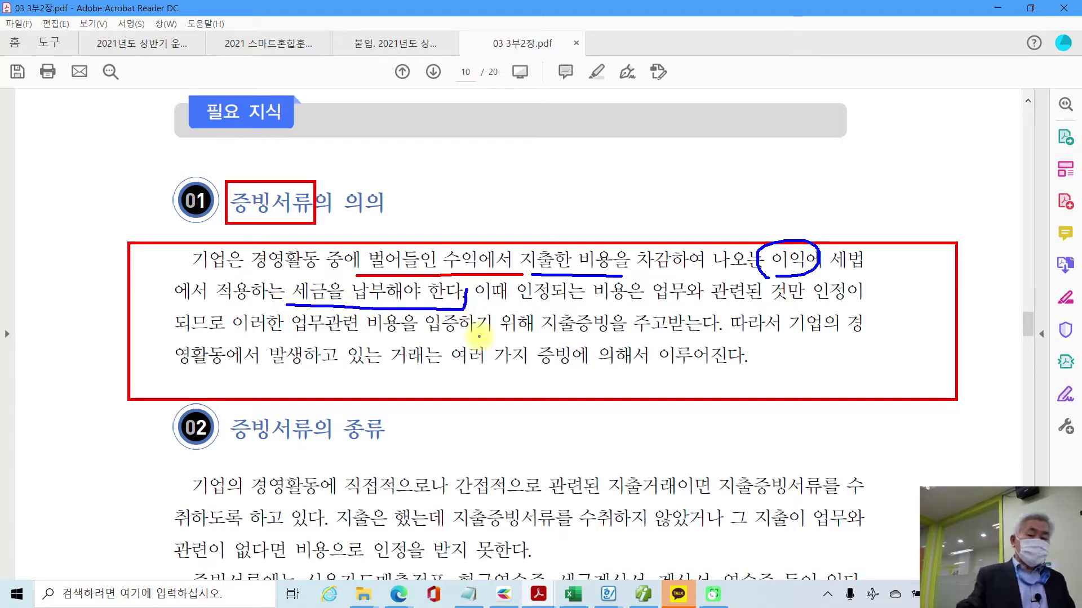
Circle 수익 and 지출한 비용 in blue, underline 경영활동, and put a check mark above 지출한 비용.
mouse_move(476, 277)
left_mouse_down()
mouse_move(428, 257)
mouse_move(479, 265)
mouse_move(468, 272)
left_mouse_up()
mouse_move(581, 277)
left_mouse_down()
mouse_move(597, 225)
mouse_move(592, 276)
left_mouse_up()
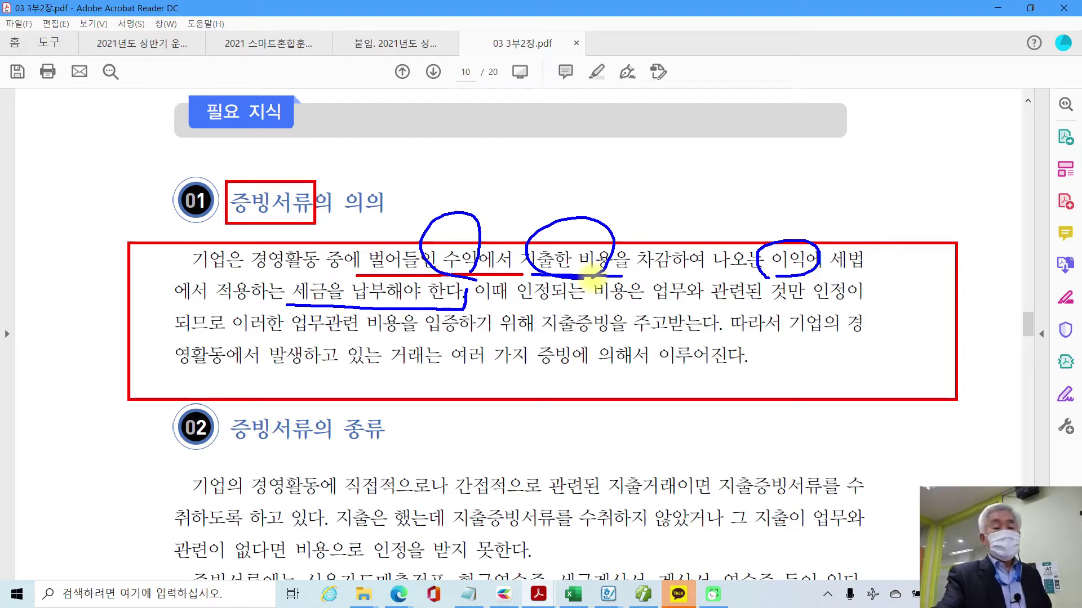
left_click_drag(252, 280, 307, 276)
mouse_move(558, 200)
left_mouse_down()
mouse_move(568, 212)
mouse_move(585, 198)
left_mouse_up()
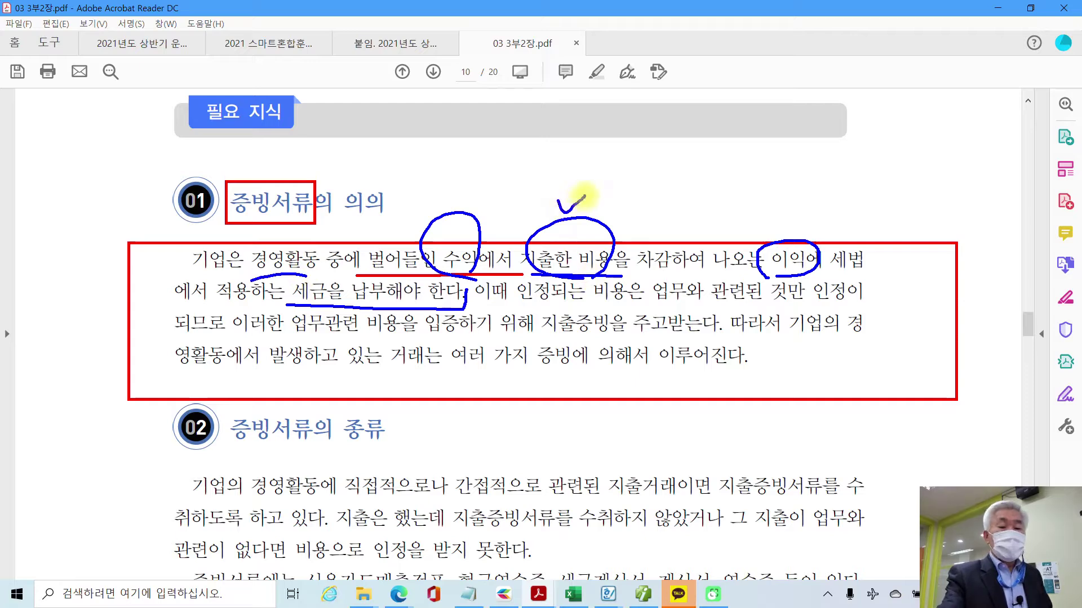
Underline in blue the phrases from 인정되는 비용 through 지출증빙을 주고받는다 and 여러 가지 증빙에 의해서 이루어진다, and clear the drawings.
left_click_drag(515, 297, 639, 299)
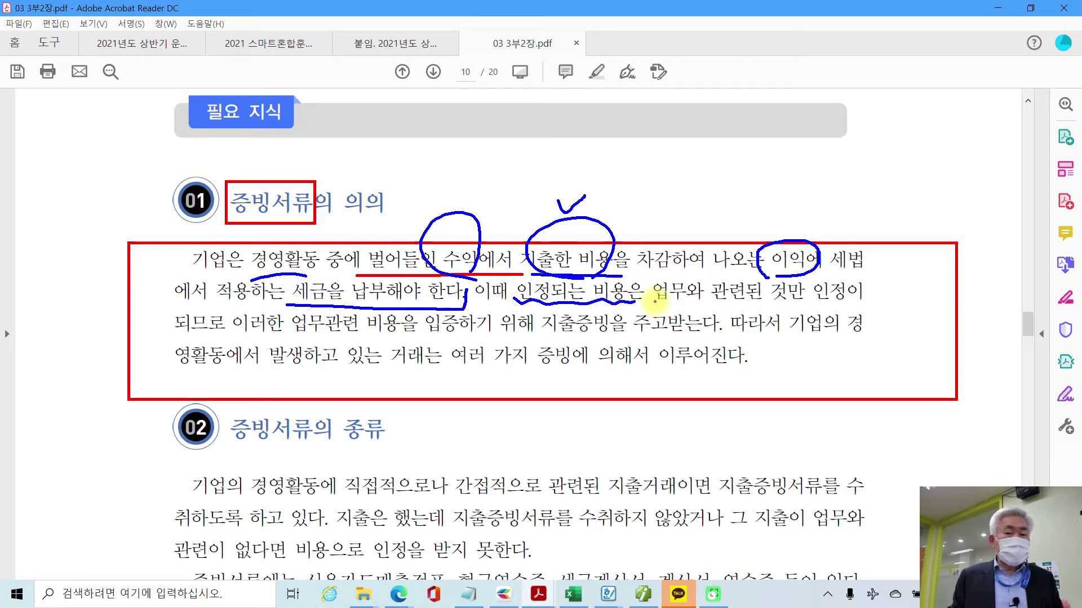
left_click_drag(657, 307, 853, 307)
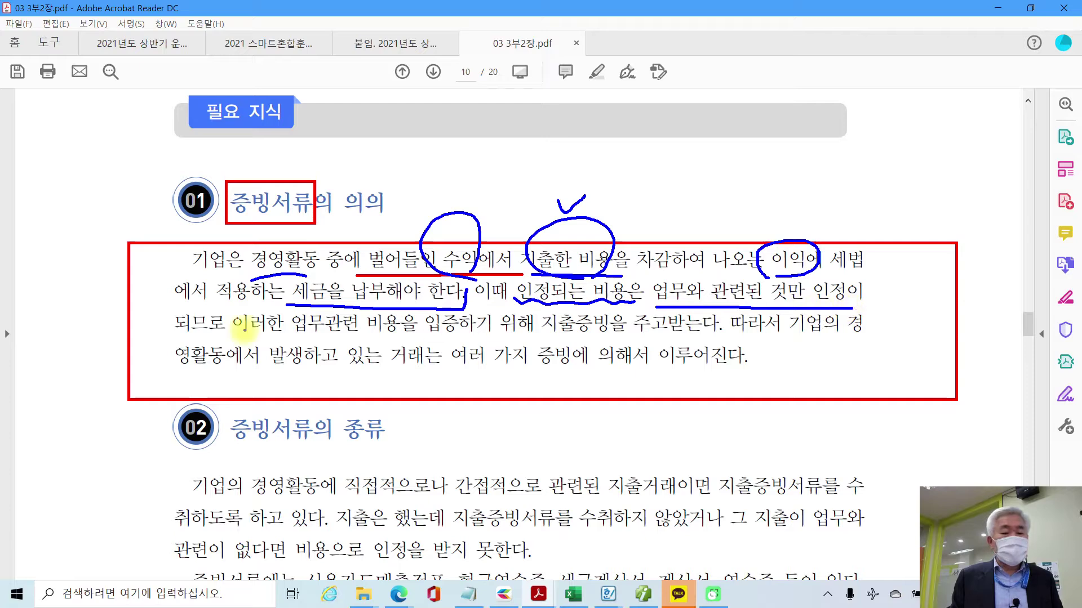
mouse_move(236, 339)
left_mouse_down()
mouse_move(723, 340)
mouse_move(723, 321)
left_mouse_up()
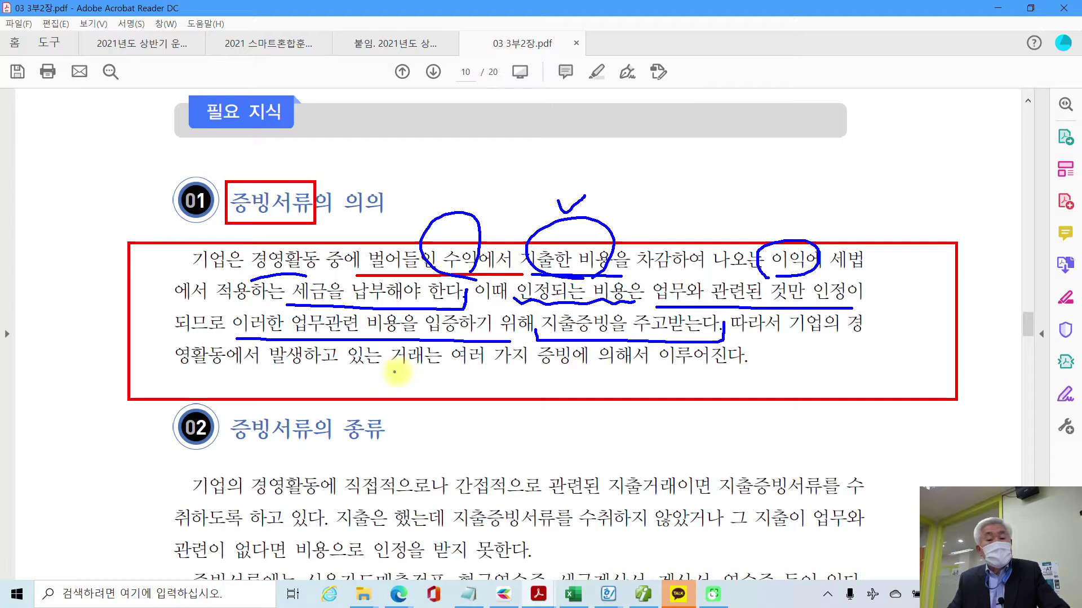
left_click_drag(449, 373, 735, 374)
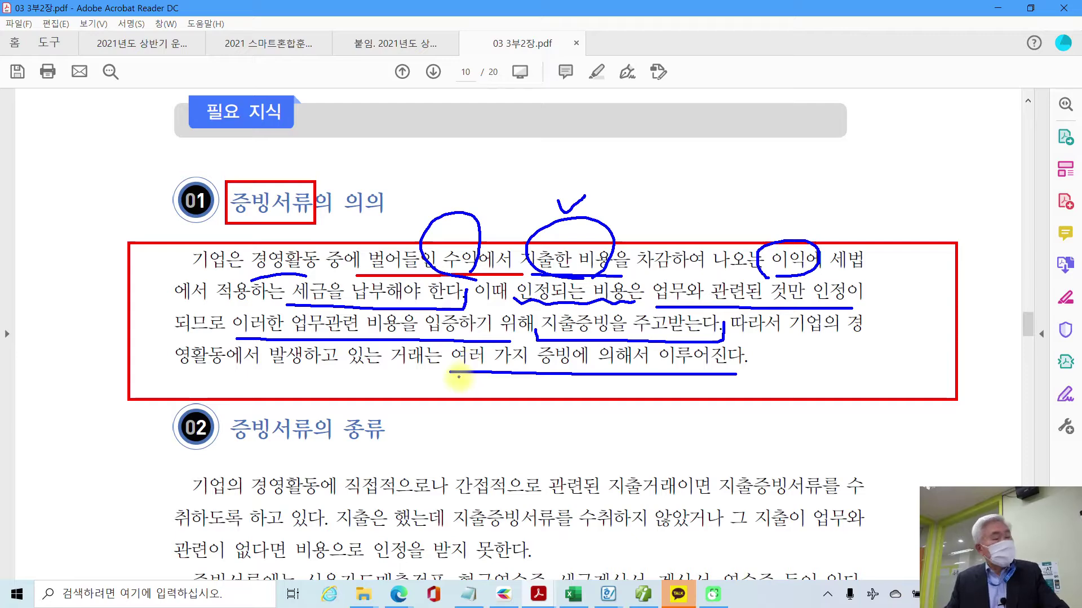
key("Escape")
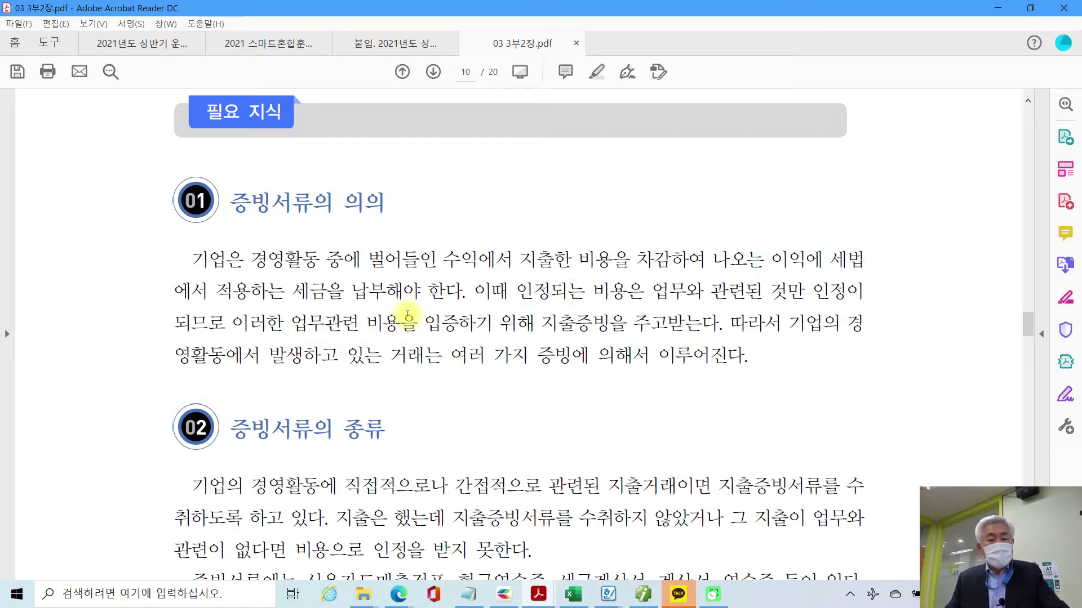
Highlight the text "비용으로 인정을 받지 못한다." in section 02, 증빙서류의 종류.
scroll(407, 314, "down", 3)
scroll(407, 314, "down", 1)
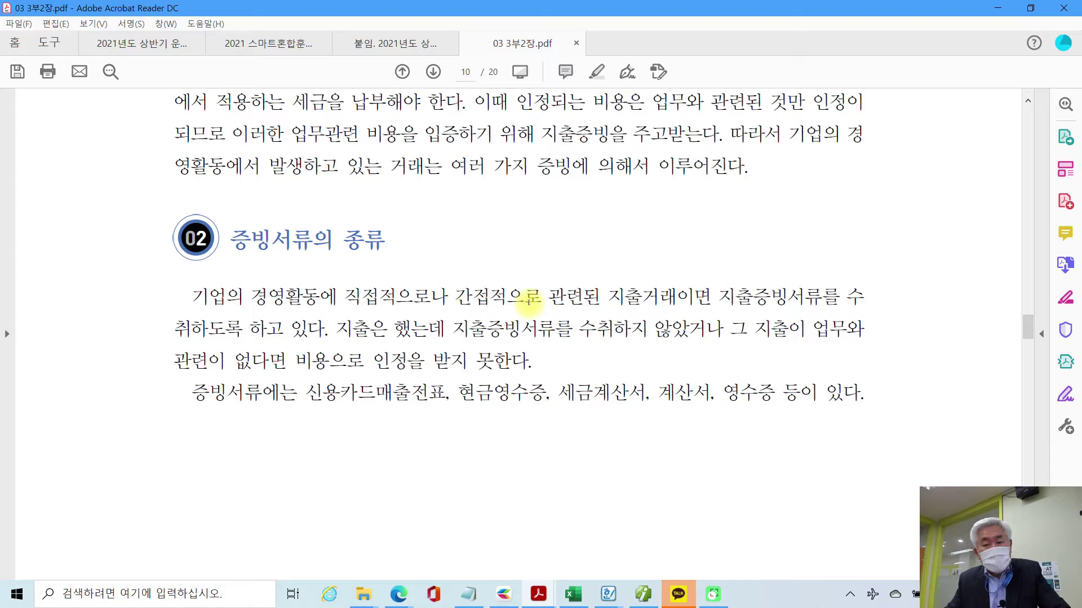
scroll(529, 302, "down", 2)
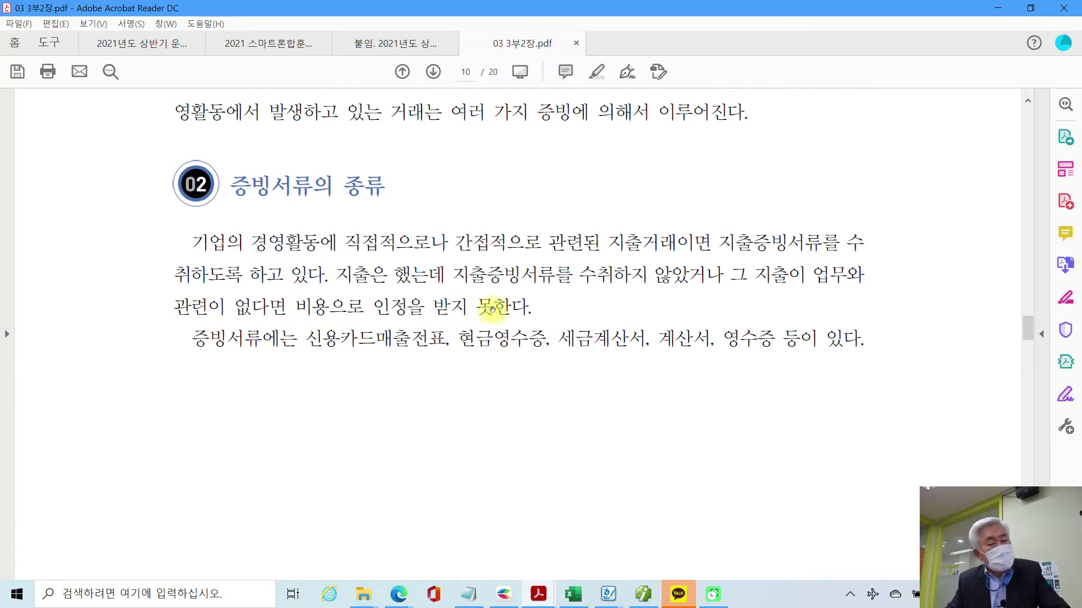
left_click_drag(532, 309, 352, 311)
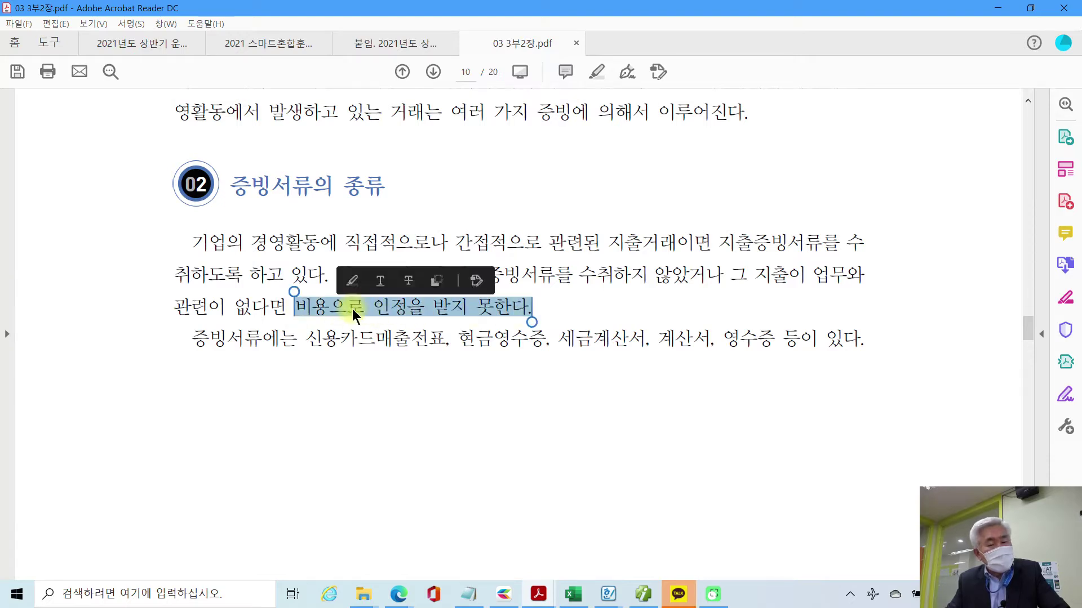
right_click(353, 309)
left_click(398, 356)
Highlight 신용카드매출전표, 현금영수증, 세금계산서 and 계산서 individually in the sentence listing the supporting documents.
scroll(271, 420, "down", 1)
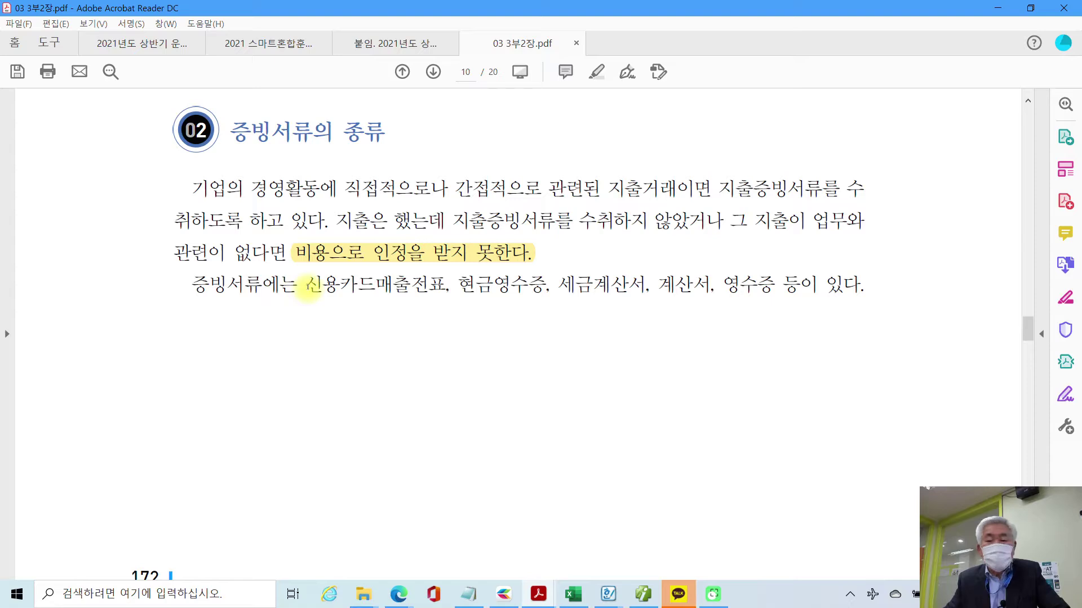
left_click_drag(307, 288, 446, 289)
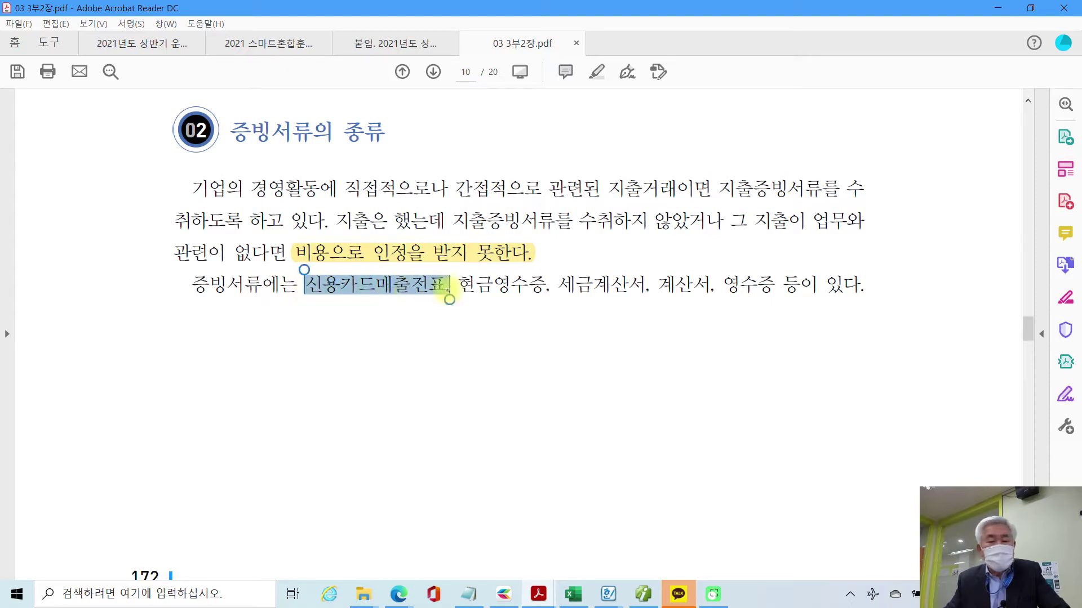
right_click(421, 292)
left_click(455, 332)
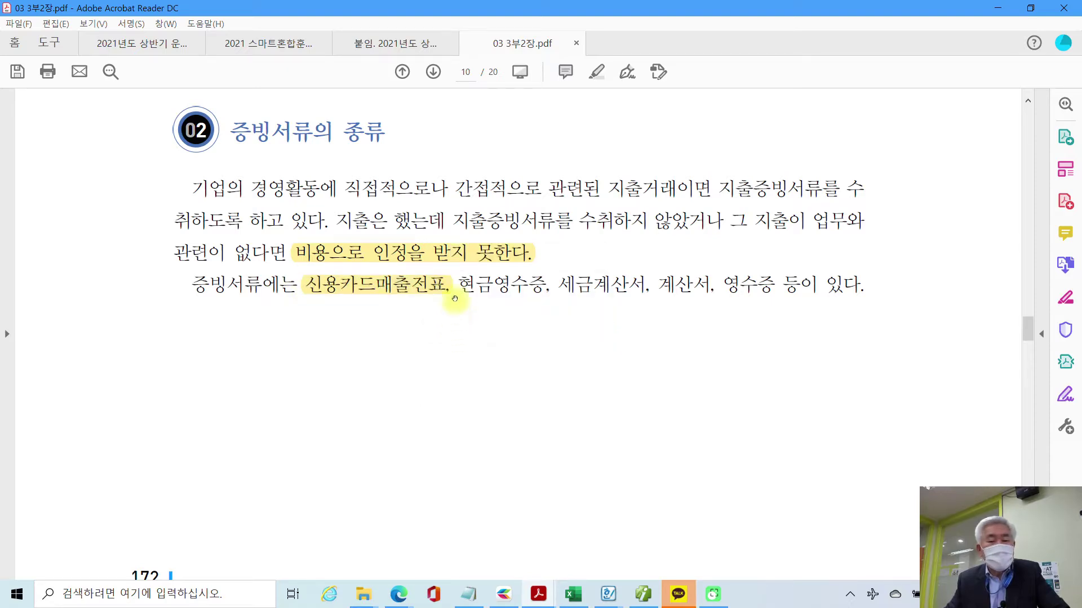
left_click_drag(458, 286, 648, 285)
right_click(542, 290)
left_click(581, 330)
right_click(627, 285)
left_click(655, 330)
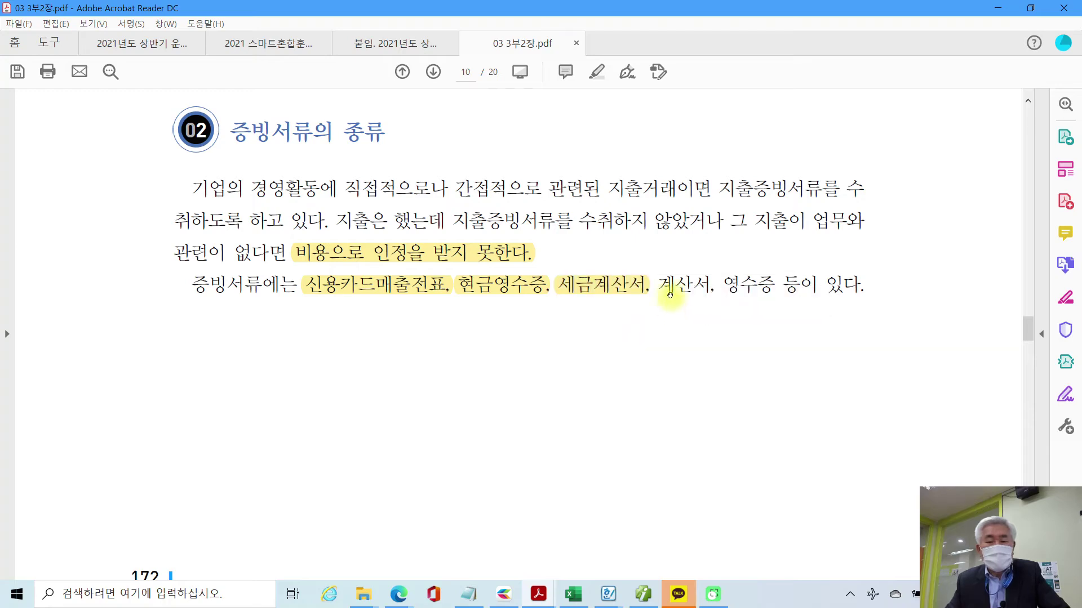
left_click_drag(656, 285, 699, 286)
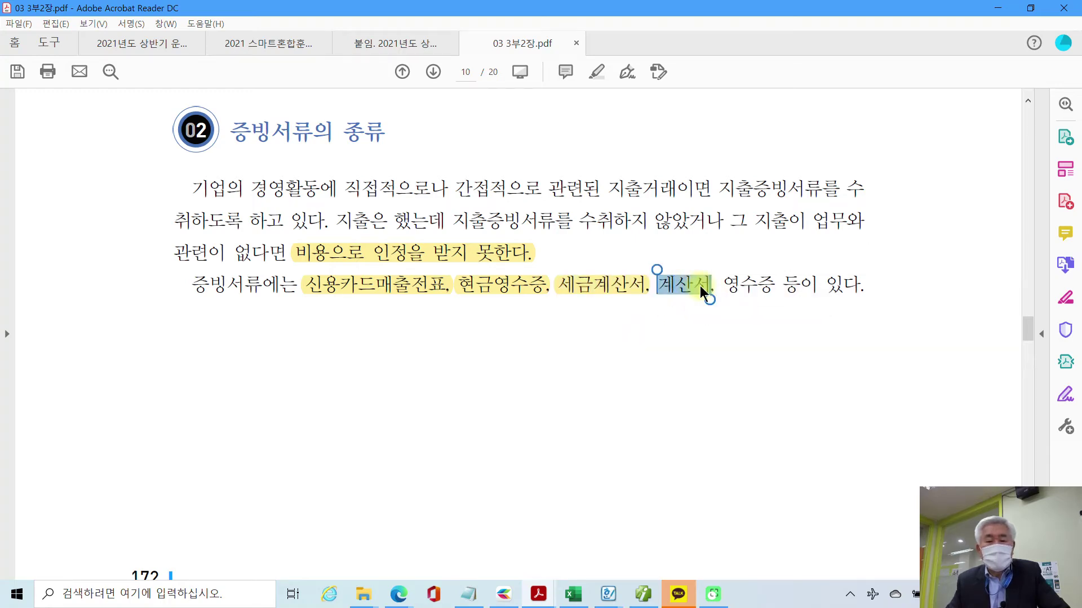
right_click(700, 286)
left_click(723, 322)
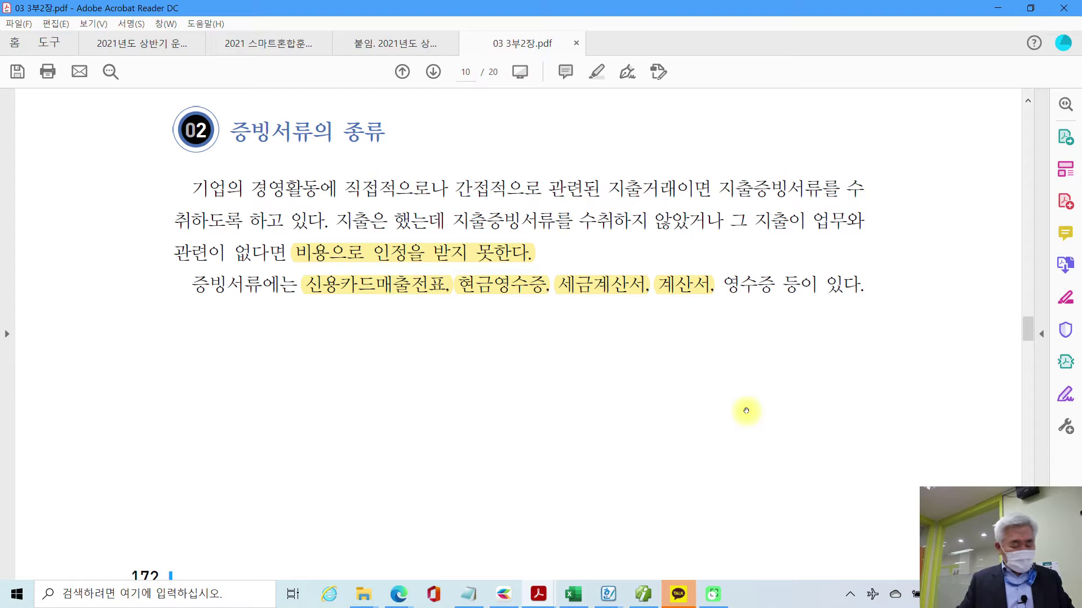
Draw a blue bracket beneath the four highlighted document types and handwrite 법적증빙 below it.
mouse_move(359, 306)
left_mouse_down()
mouse_move(415, 348)
mouse_move(657, 337)
mouse_move(686, 309)
left_mouse_up()
mouse_move(409, 378)
left_mouse_down()
mouse_move(406, 395)
mouse_move(455, 379)
mouse_move(460, 401)
mouse_move(441, 427)
left_mouse_up()
left_click_drag(465, 403, 468, 423)
mouse_move(486, 381)
left_mouse_down()
mouse_move(510, 374)
mouse_move(489, 405)
left_mouse_up()
mouse_move(498, 394)
left_mouse_down()
mouse_move(513, 406)
mouse_move(521, 395)
left_mouse_up()
mouse_move(534, 372)
left_mouse_down()
mouse_move(527, 442)
mouse_move(555, 401)
mouse_move(592, 398)
mouse_move(566, 419)
left_mouse_up()
left_click_drag(608, 388, 610, 416)
mouse_move(623, 388)
left_mouse_down()
mouse_move(623, 418)
mouse_move(622, 402)
left_mouse_up()
mouse_move(651, 370)
left_mouse_down()
mouse_move(648, 429)
mouse_move(620, 428)
left_mouse_up()
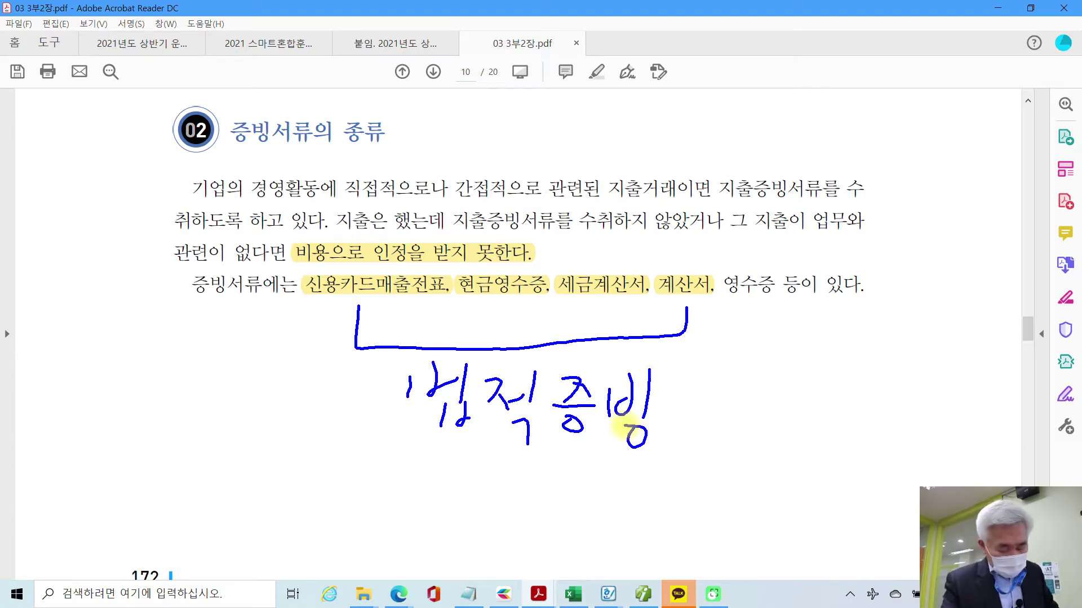
Draw a blue wavy line under "영수증 등이 있다" and circle 영수증 and 등이 in red.
left_click_drag(725, 313, 864, 313)
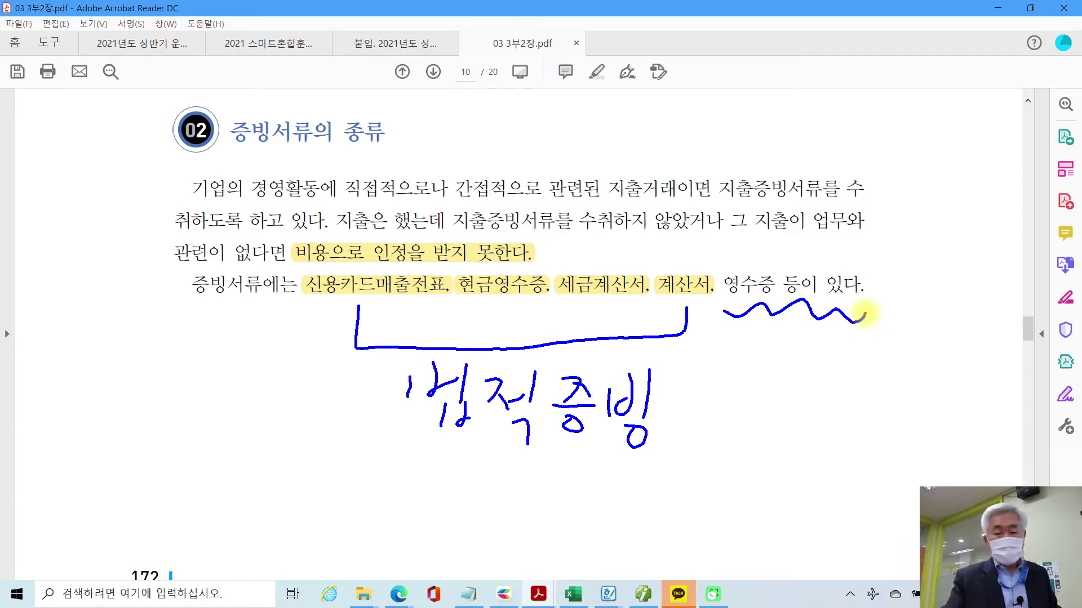
key("r")
mouse_move(724, 313)
left_mouse_down()
mouse_move(715, 270)
mouse_move(775, 304)
mouse_move(754, 313)
left_mouse_up()
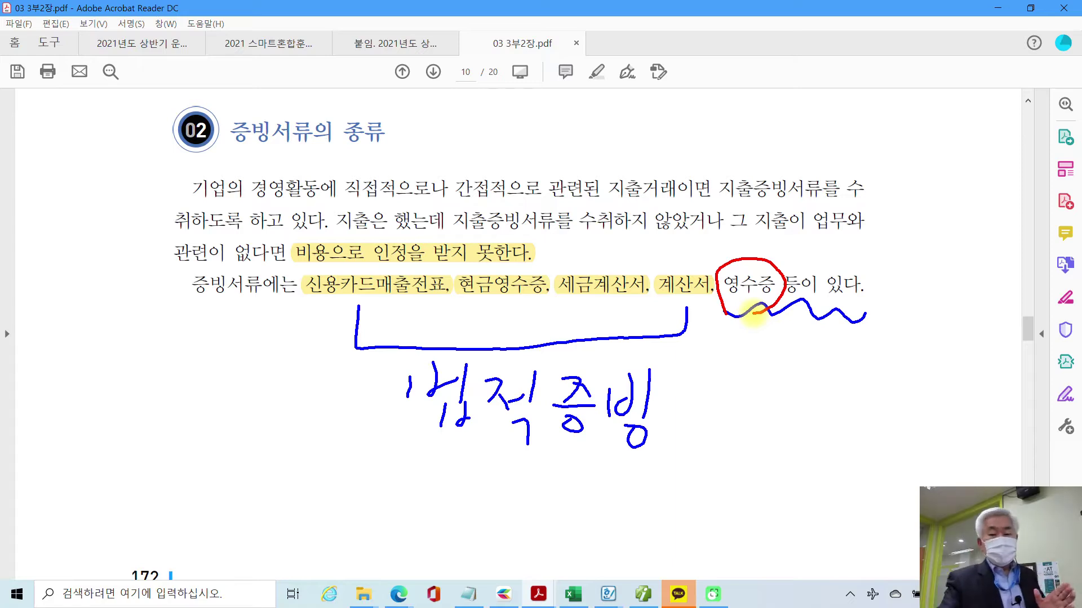
mouse_move(753, 312)
left_mouse_down()
mouse_move(781, 265)
mouse_move(806, 307)
left_mouse_up()
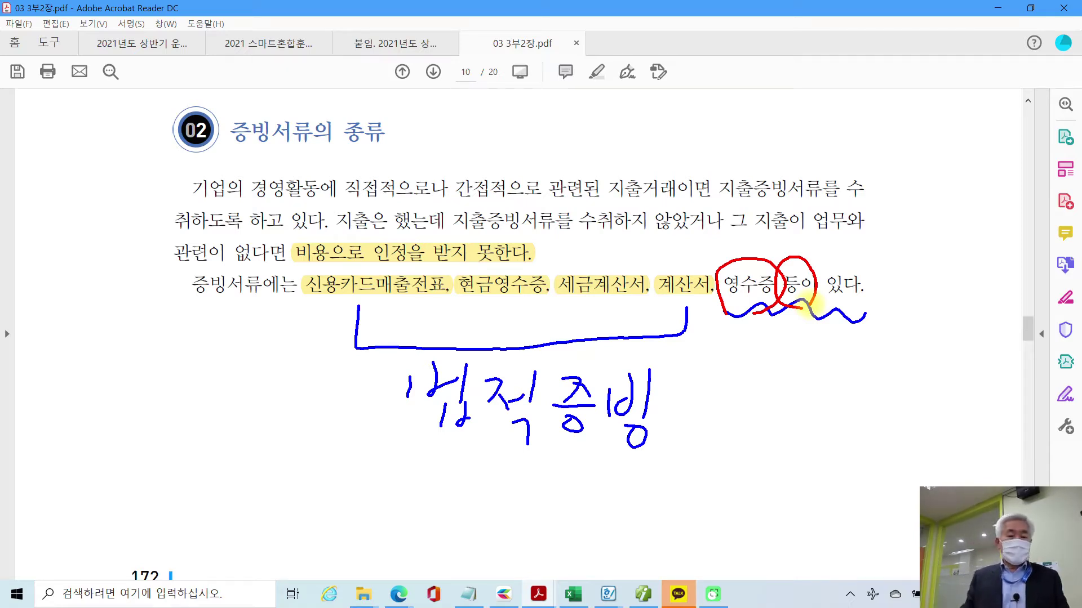
Enclose the handwritten 법적증빙 in red angle brackets and clear the pen drawings from the page.
left_click_drag(392, 353, 379, 418)
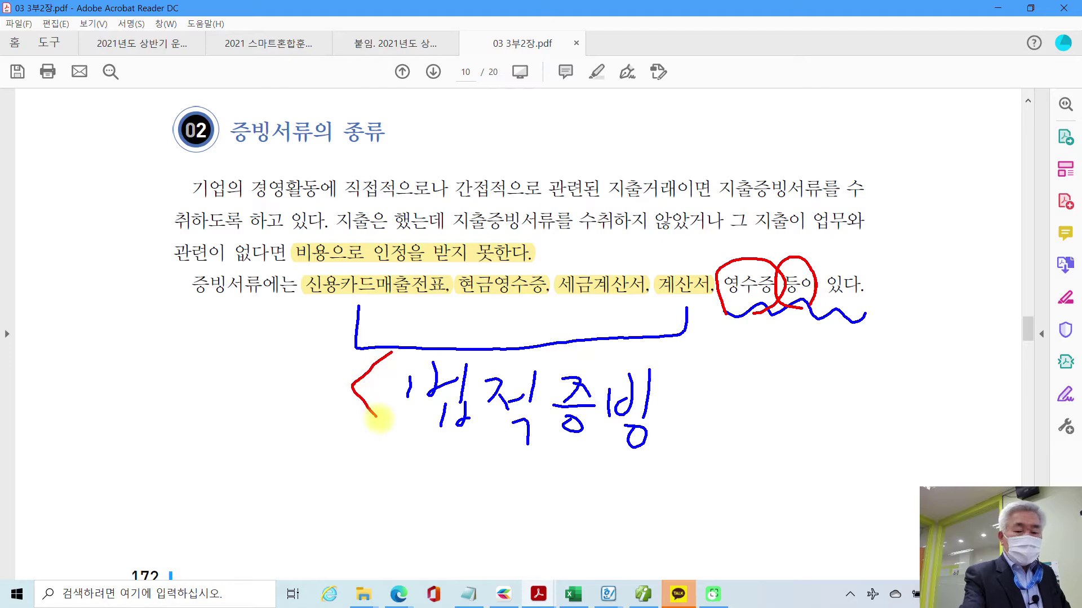
mouse_move(669, 365)
left_mouse_down()
mouse_move(691, 410)
mouse_move(657, 439)
left_mouse_up()
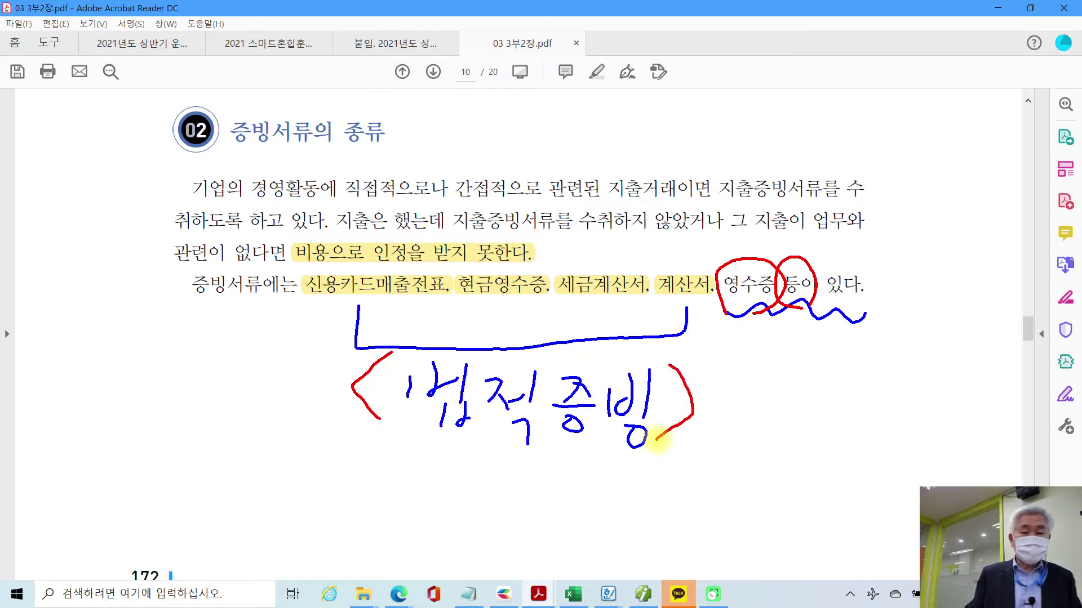
key("Escape")
Highlight the heading 돌잔치 초대장 of item 1 on page 11.
scroll(524, 394, "down", 15)
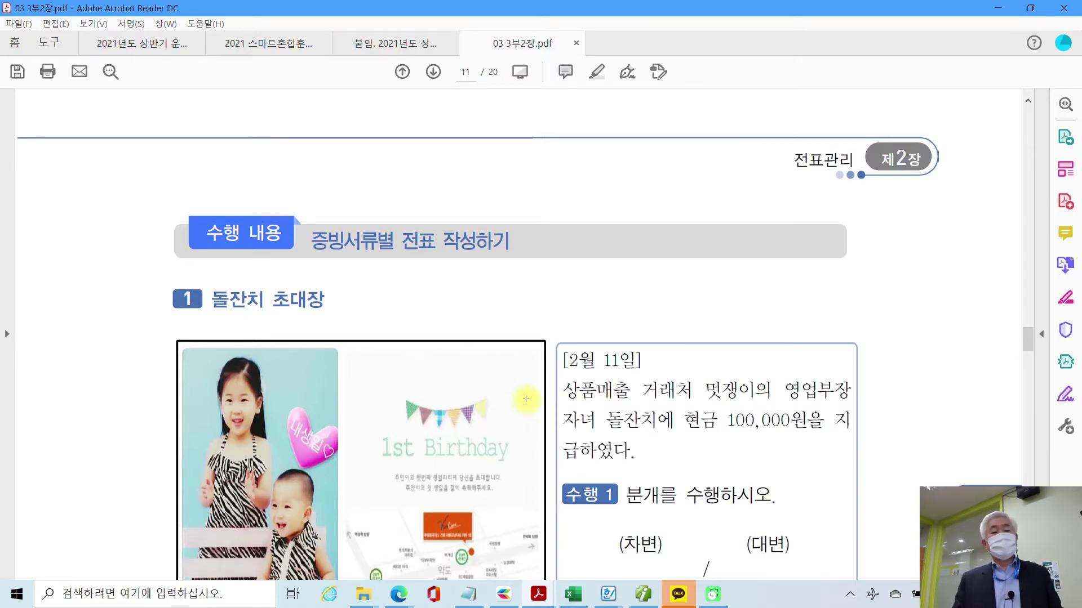
scroll(524, 399, "down", 3)
left_click_drag(210, 218, 314, 221)
right_click(314, 220)
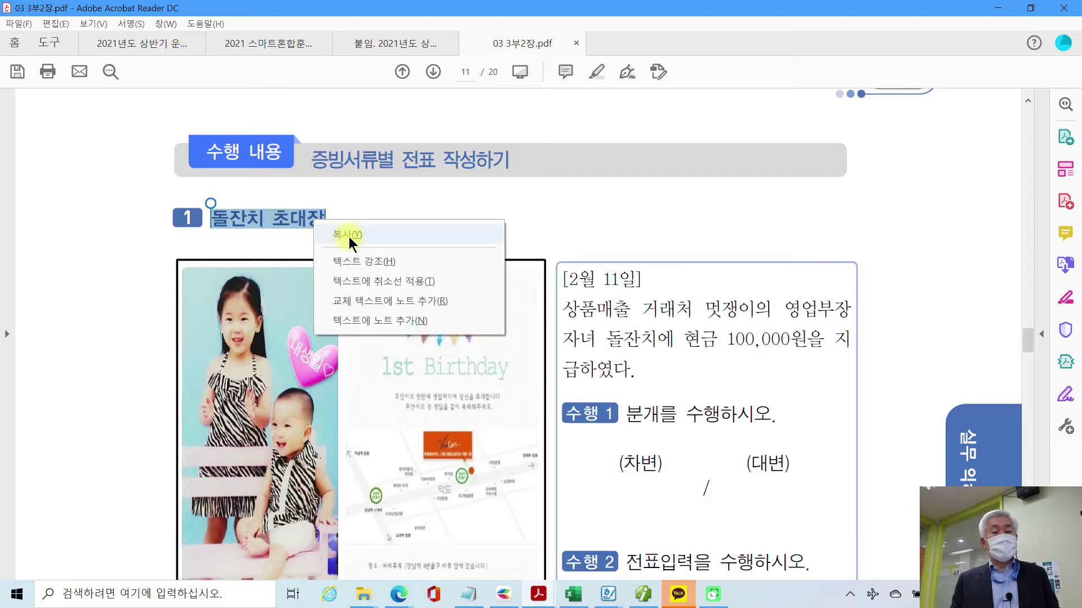
left_click(367, 261)
Frame the 2월 11일 transaction description in red, underline 영업부장 자녀 돌잔치, and circle the map on the invitation.
scroll(407, 326, "down", 3)
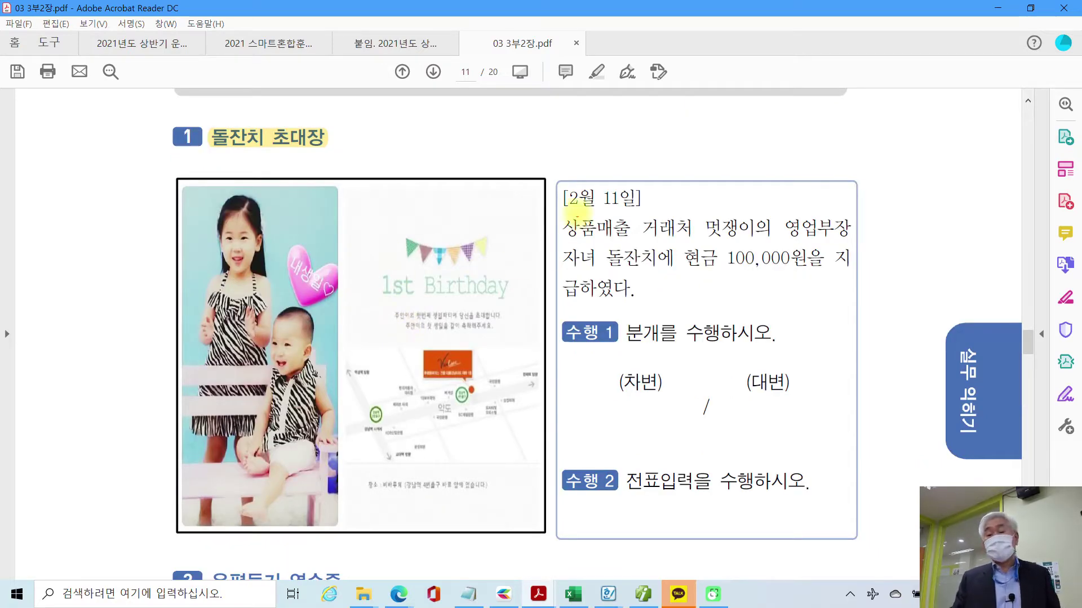
left_click_drag(551, 212, 887, 304)
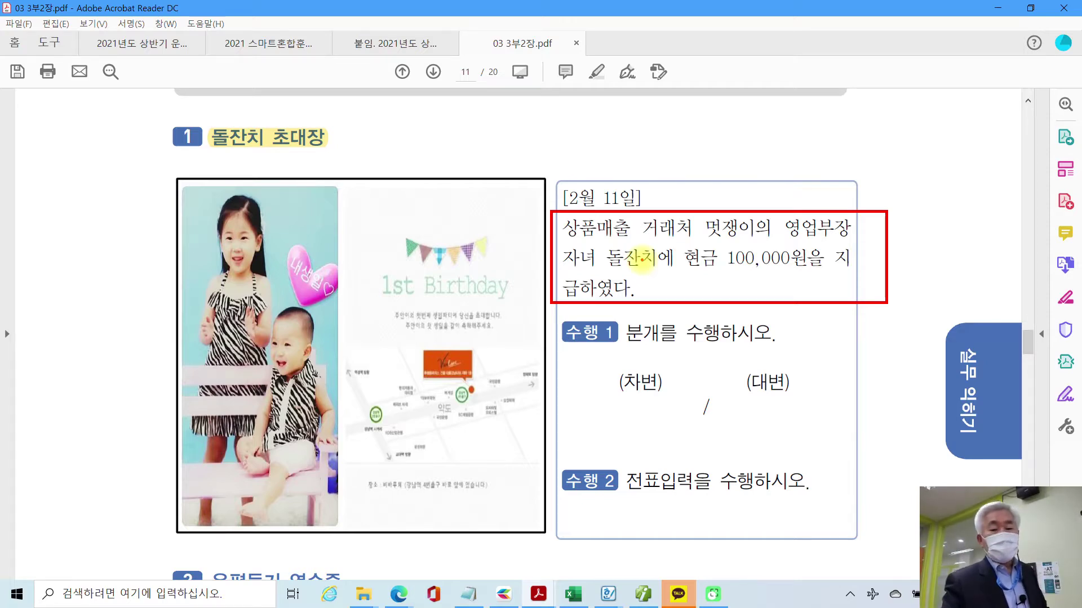
left_click_drag(782, 240, 853, 238)
left_click_drag(559, 269, 663, 272)
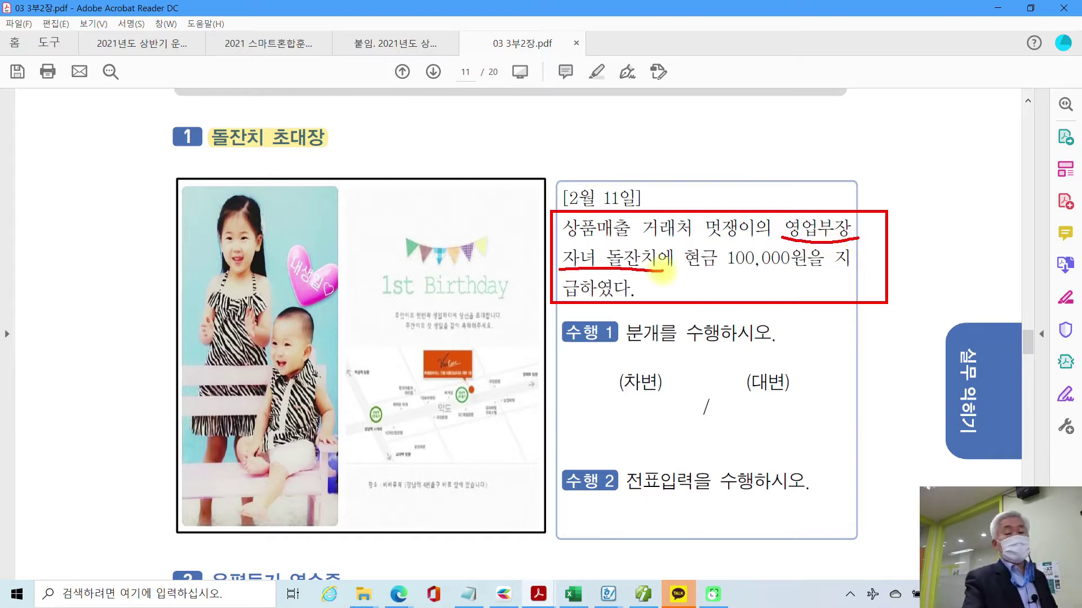
mouse_move(393, 470)
left_mouse_down()
mouse_move(337, 388)
mouse_move(527, 372)
mouse_move(393, 485)
left_mouse_up()
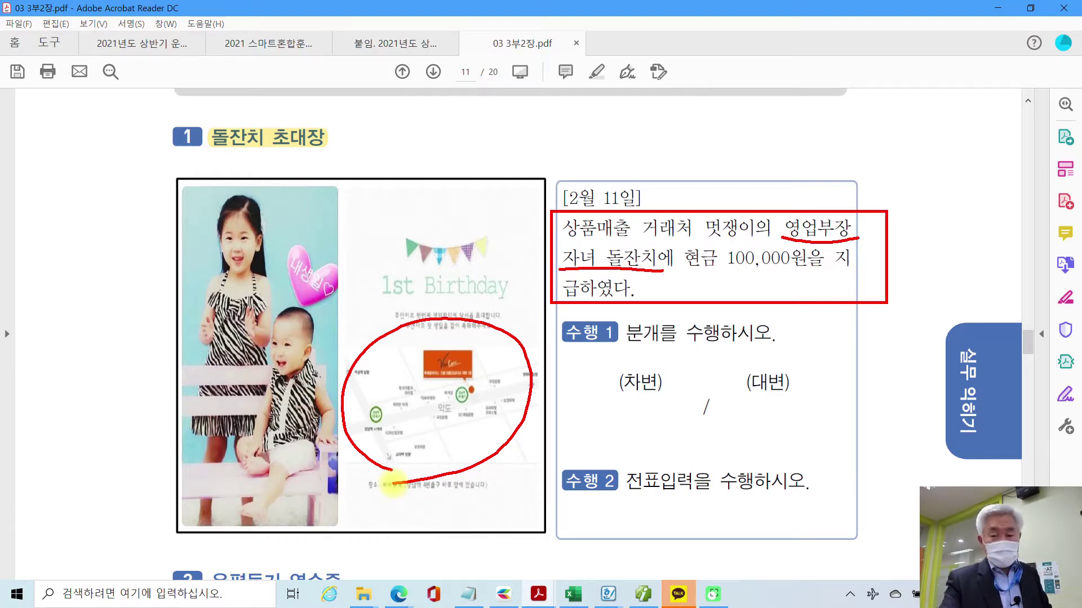
Draw a red wavy line under 현금 100,000원 in the 2월 11일 transaction and clear the pen drawings from the page.
left_click_drag(682, 275, 824, 286)
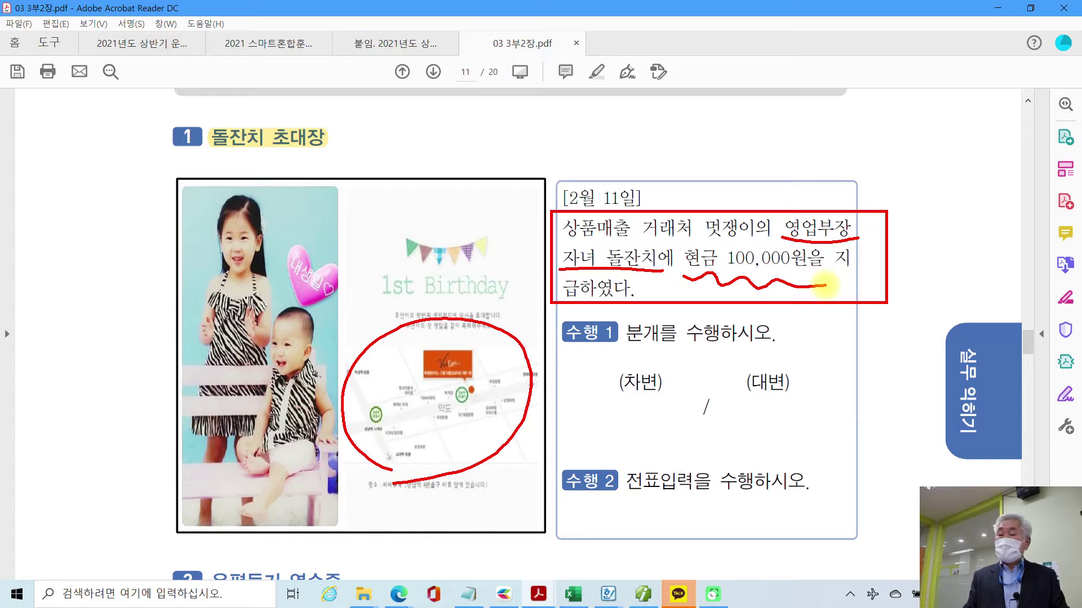
key("Escape")
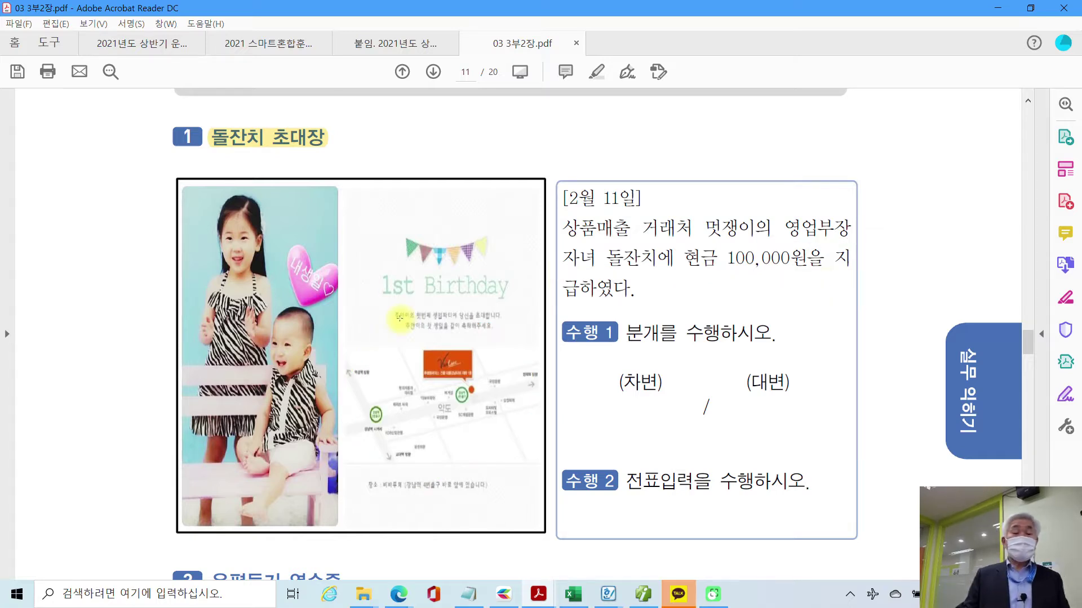
Frame the 수행 1 journal entry area in red and handwrite 접대비 under 차변 and 현금 under 대변 with their amounts.
scroll(403, 324, "down", 3)
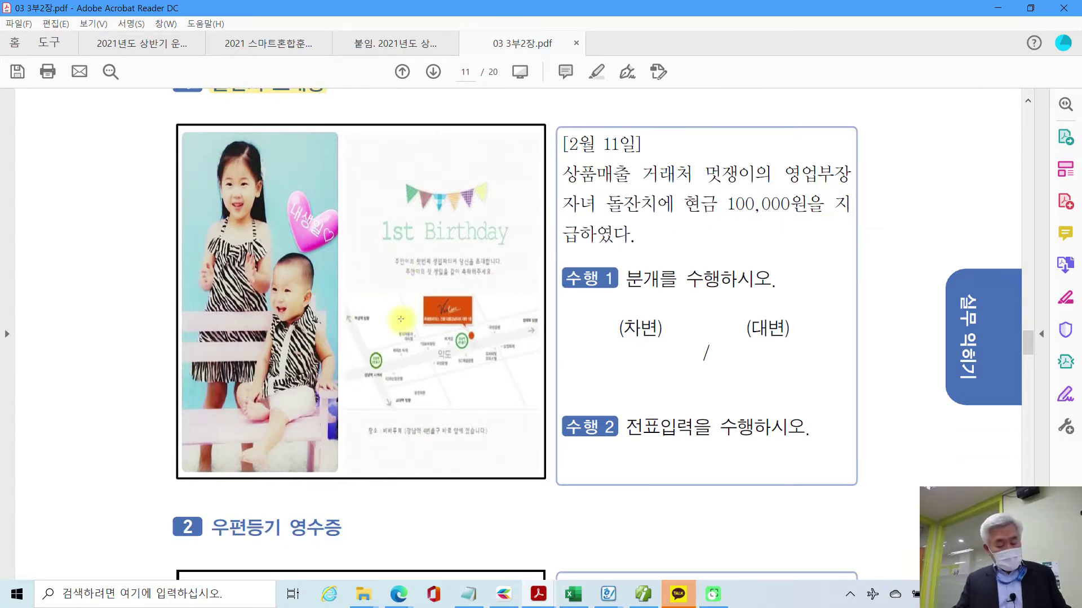
mouse_move(486, 272)
left_mouse_down()
mouse_move(693, 358)
mouse_move(914, 370)
left_mouse_up()
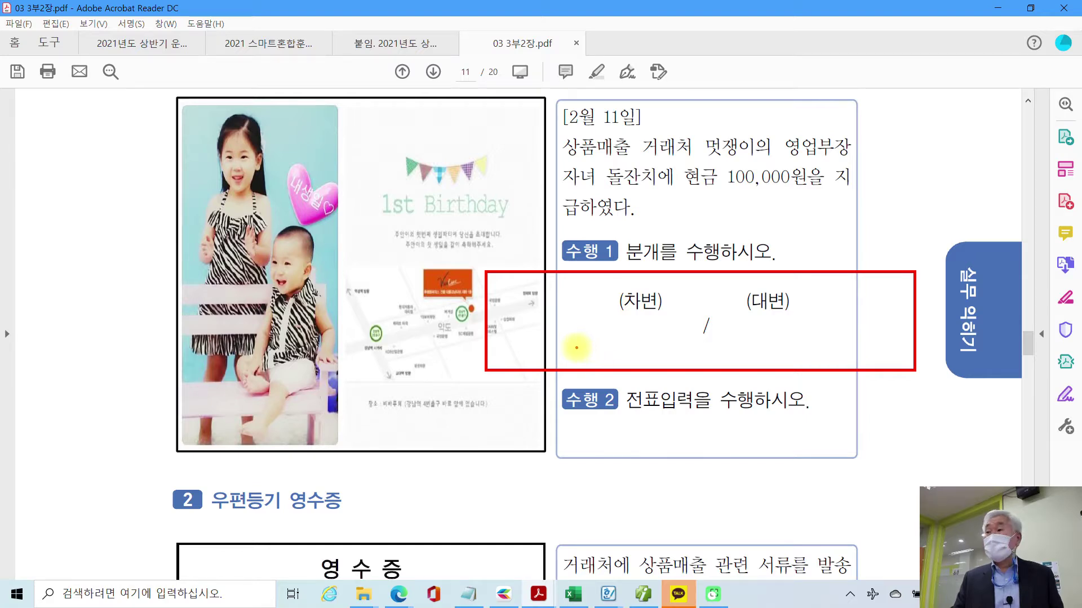
mouse_move(521, 293)
left_mouse_down()
mouse_move(511, 310)
mouse_move(556, 285)
mouse_move(538, 338)
mouse_move(589, 315)
mouse_move(605, 336)
mouse_move(631, 315)
mouse_move(640, 352)
mouse_move(605, 369)
mouse_move(643, 344)
mouse_move(667, 348)
left_mouse_up()
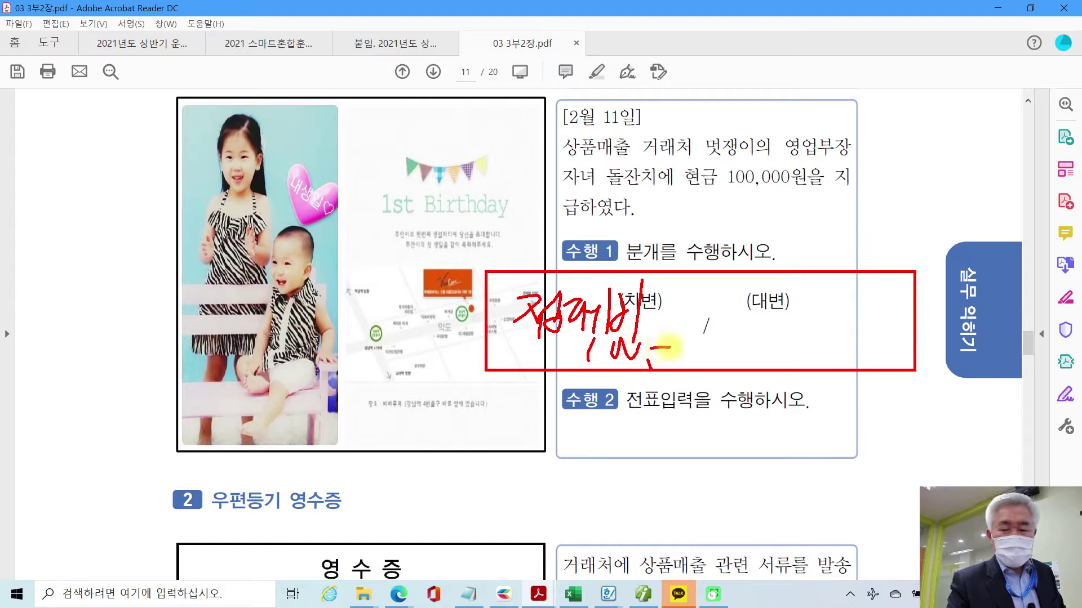
mouse_move(741, 307)
left_mouse_down()
mouse_move(749, 332)
mouse_move(815, 341)
mouse_move(825, 366)
mouse_move(893, 343)
mouse_move(913, 373)
mouse_move(970, 331)
left_mouse_up()
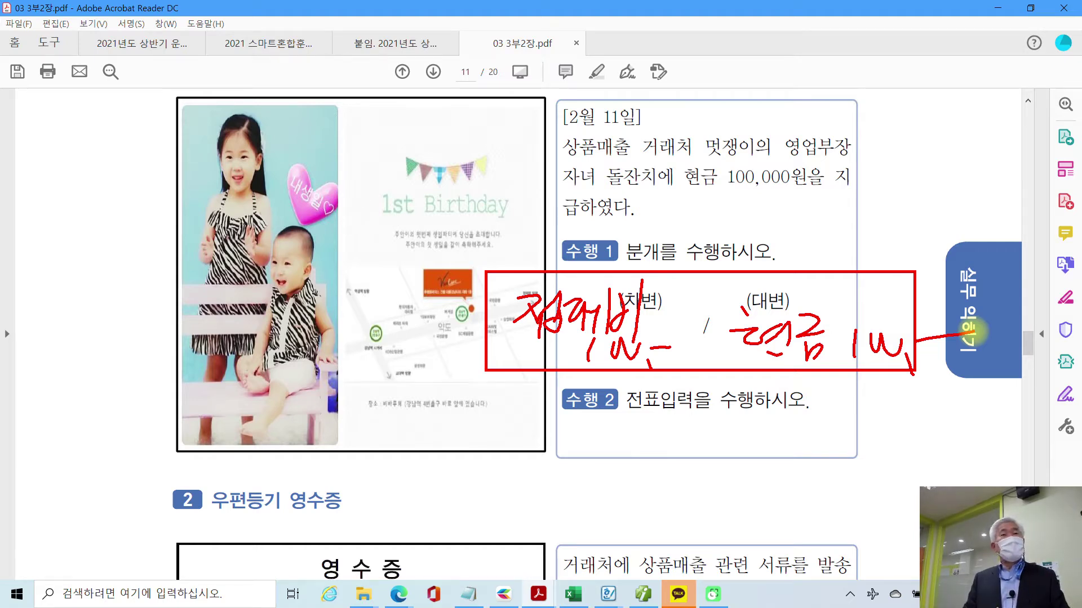
Underline the transaction description and the handwritten 접대비 and 현금 entries in red, and separate 차변 from 대변 with a vertical line.
mouse_move(534, 134)
left_mouse_down()
mouse_move(527, 163)
mouse_move(535, 135)
left_mouse_up()
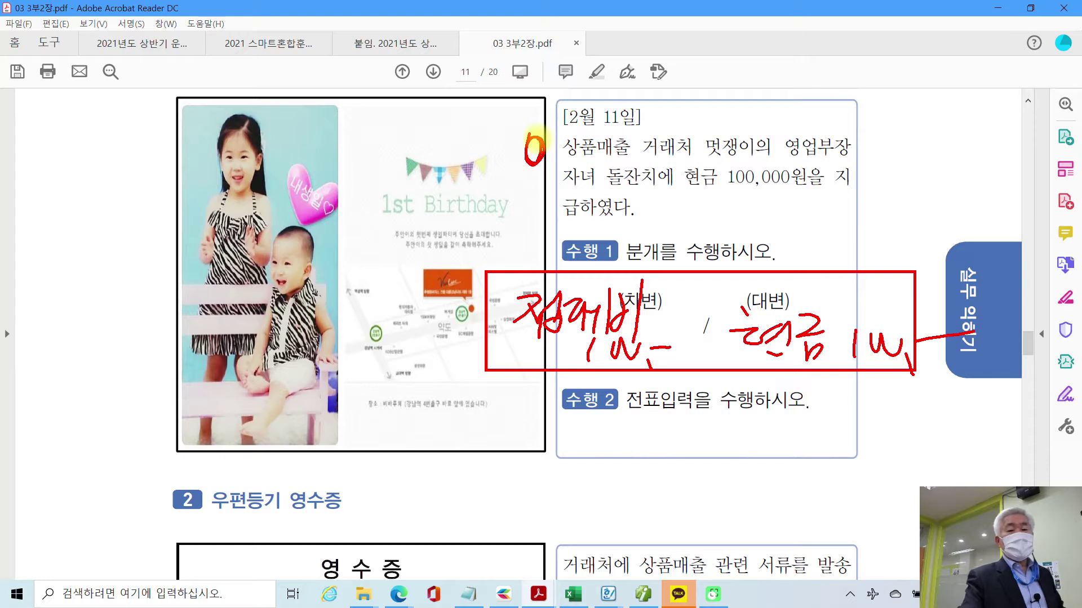
mouse_move(535, 135)
left_mouse_down()
mouse_move(524, 138)
mouse_move(516, 183)
left_mouse_up()
left_click_drag(586, 160, 807, 159)
left_click_drag(596, 188, 743, 195)
left_click_drag(585, 229, 654, 224)
mouse_move(427, 326)
left_mouse_down()
mouse_move(428, 340)
mouse_move(438, 338)
left_mouse_up()
left_click_drag(699, 284, 698, 378)
left_click_drag(541, 334, 619, 325)
left_click_drag(570, 365, 654, 363)
left_click_drag(742, 343, 778, 350)
left_click_drag(851, 371, 914, 369)
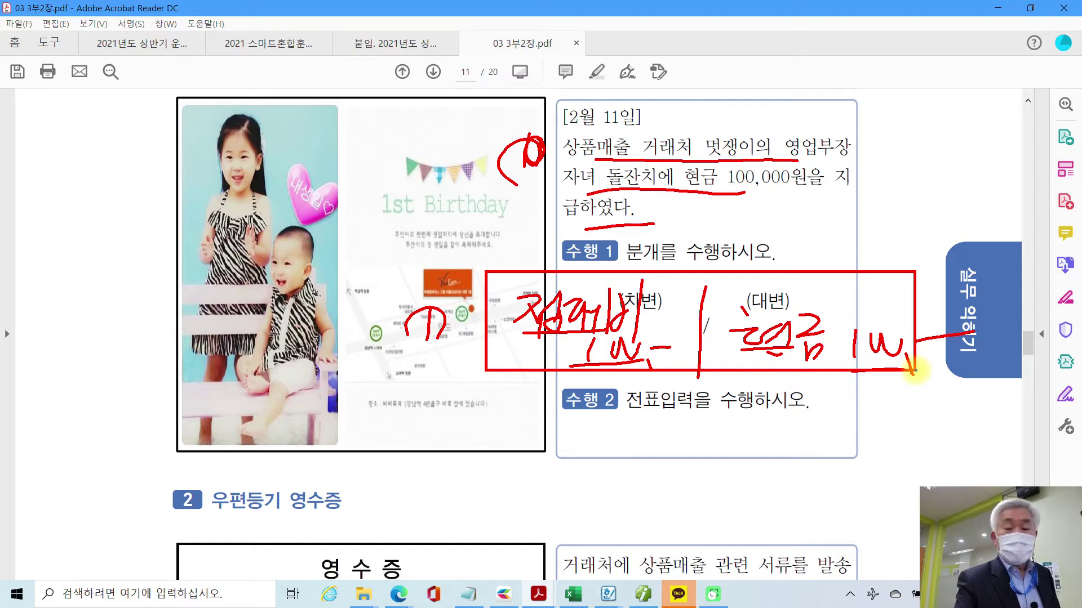
Handwrite 비용발생 above the debit entry and 자산감소 above the credit entry in blue, and clear all pen drawings.
mouse_move(519, 244)
left_mouse_down()
mouse_move(517, 271)
mouse_move(542, 273)
left_mouse_up()
mouse_move(560, 234)
left_mouse_down()
mouse_move(558, 284)
mouse_move(648, 242)
mouse_move(641, 284)
mouse_move(683, 248)
mouse_move(676, 281)
left_mouse_up()
mouse_move(754, 258)
left_mouse_down()
mouse_move(758, 285)
mouse_move(783, 289)
mouse_move(794, 266)
mouse_move(827, 275)
mouse_move(856, 265)
mouse_move(846, 305)
mouse_move(879, 264)
mouse_move(868, 288)
mouse_move(899, 302)
mouse_move(930, 265)
mouse_move(907, 299)
mouse_move(927, 297)
left_mouse_up()
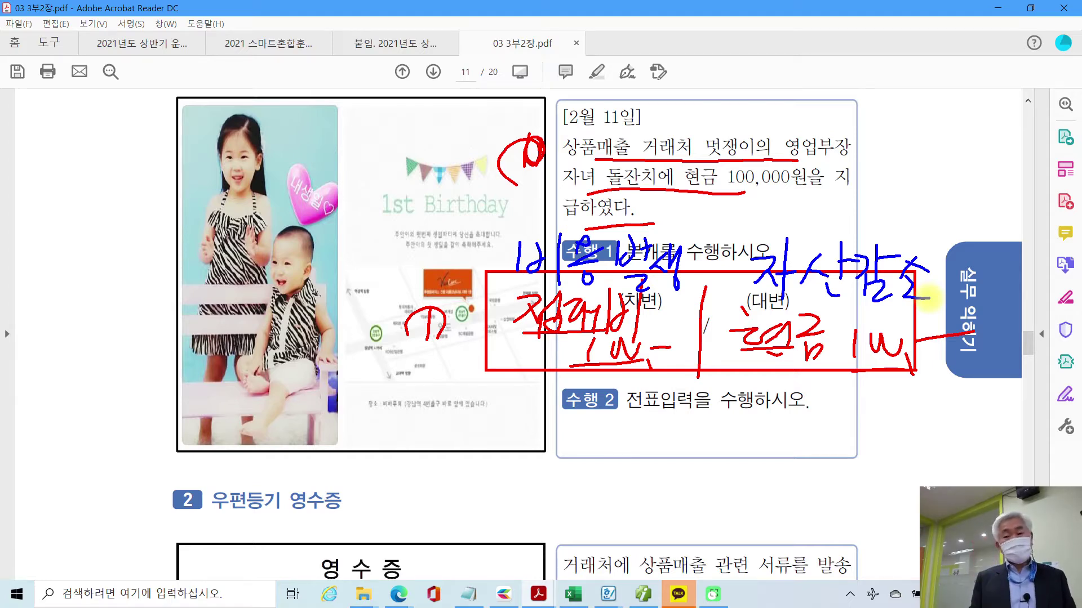
key("Escape")
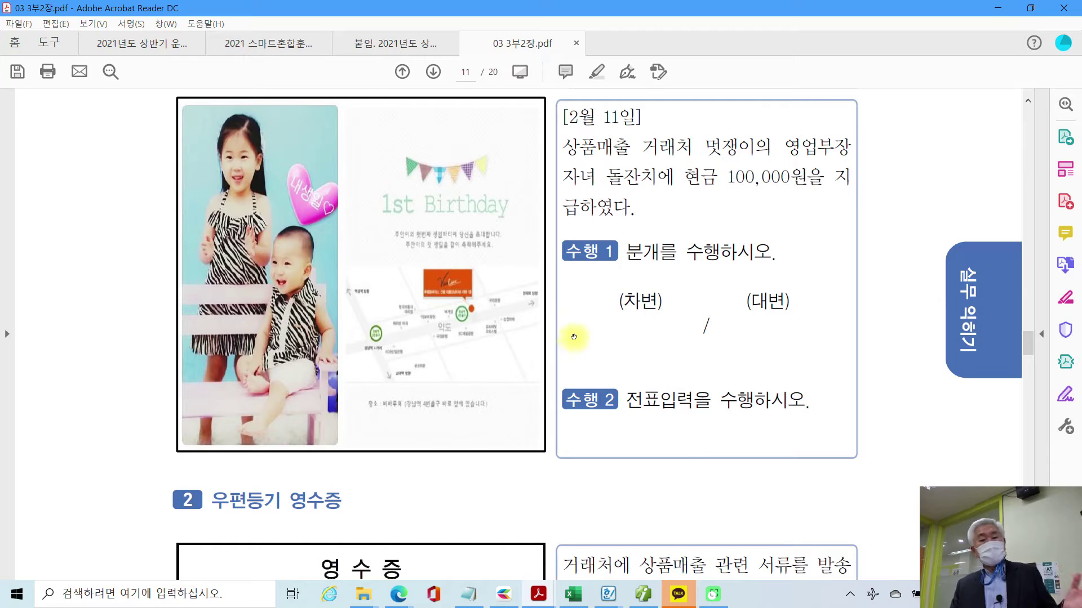
Point out 전표입력을 수행하시오 under 수행 2, switch to 일반전표입력 in the accounting program, and set the voucher date to 02월 11일.
left_click_drag(634, 401, 804, 401)
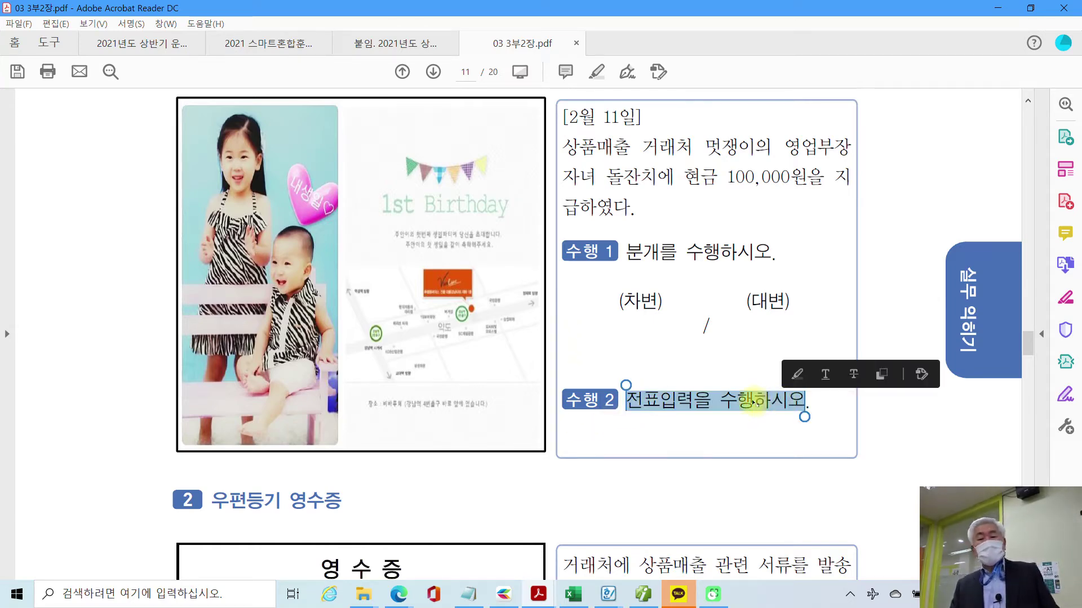
left_click(705, 426)
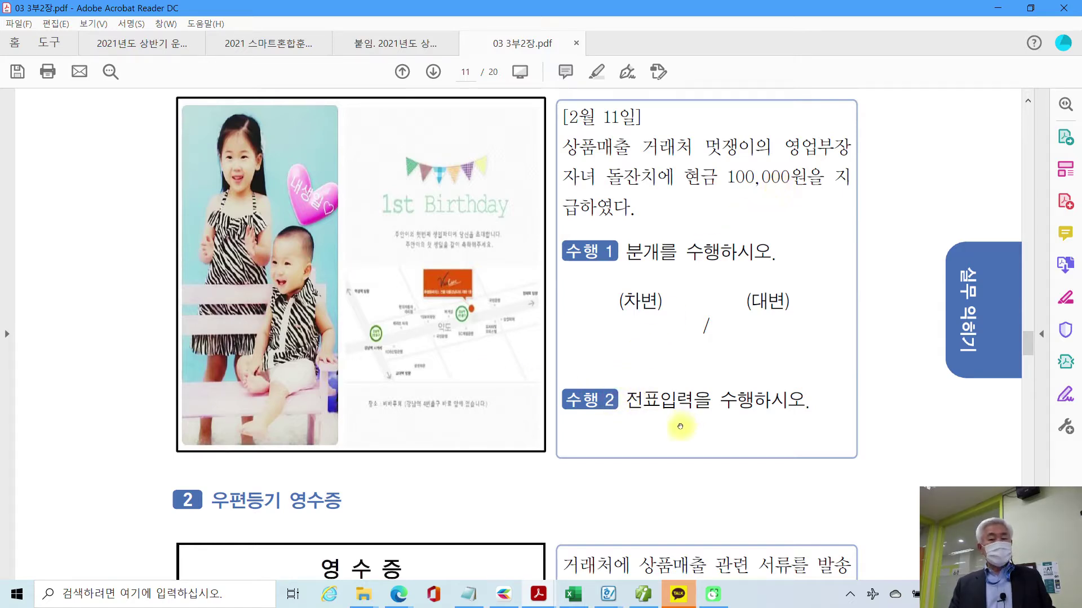
left_click(644, 595)
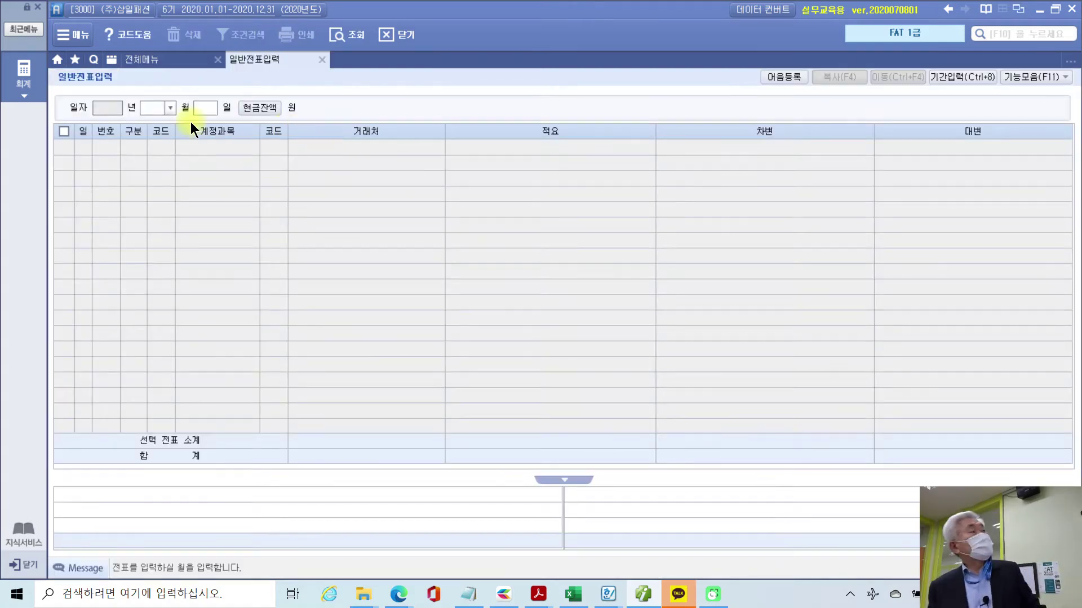
left_click(156, 110)
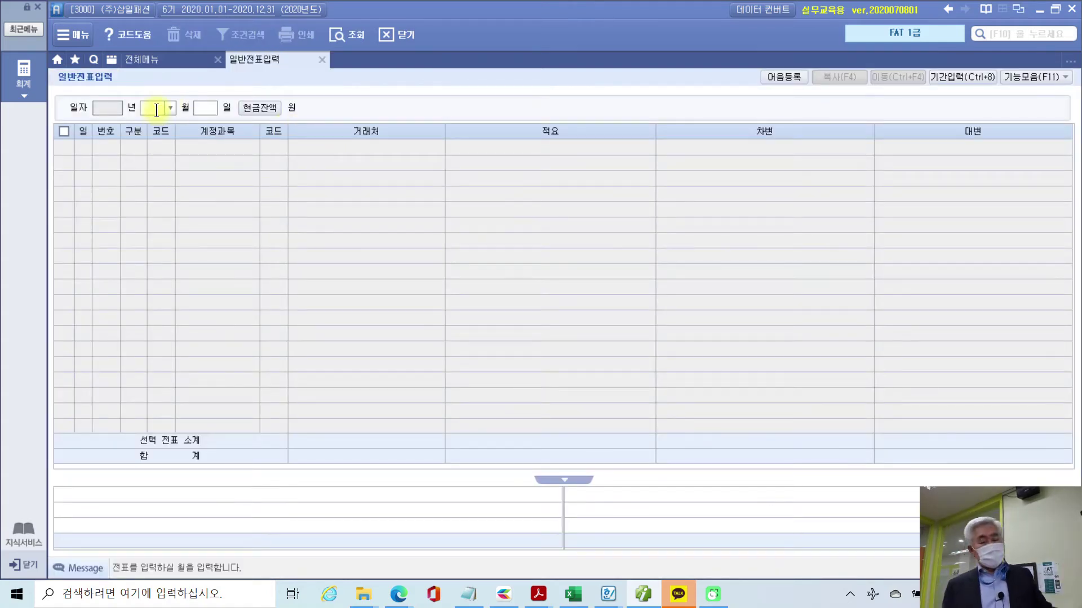
type("02")
key("Return")
type("11")
key("Return")
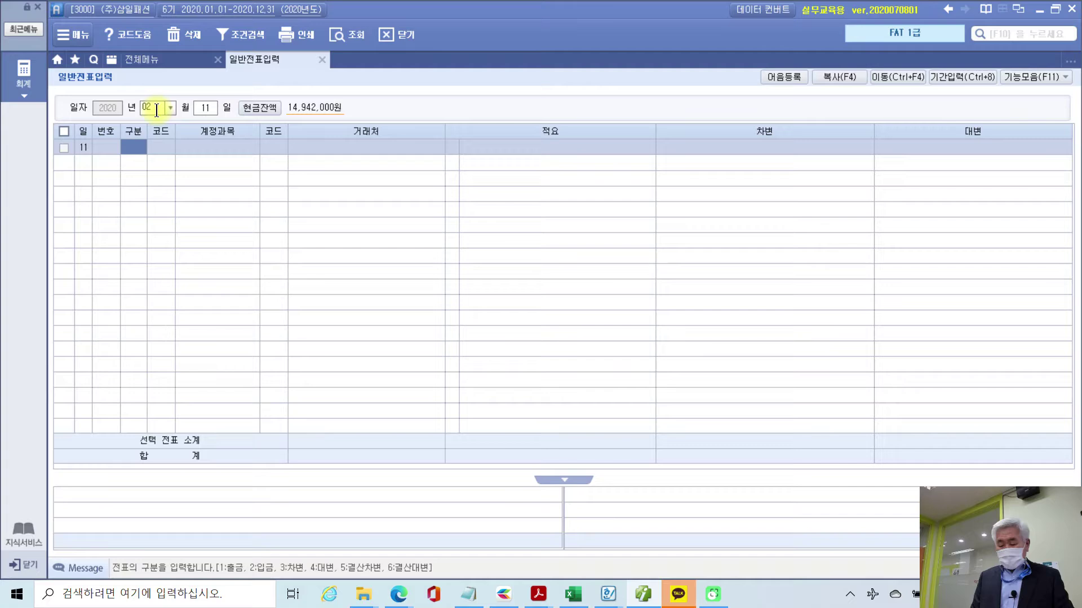
Set the voucher line's 구분 to 출금 (1) and assign account 813 접대비 from the 접대 search.
type("1")
key("Return")
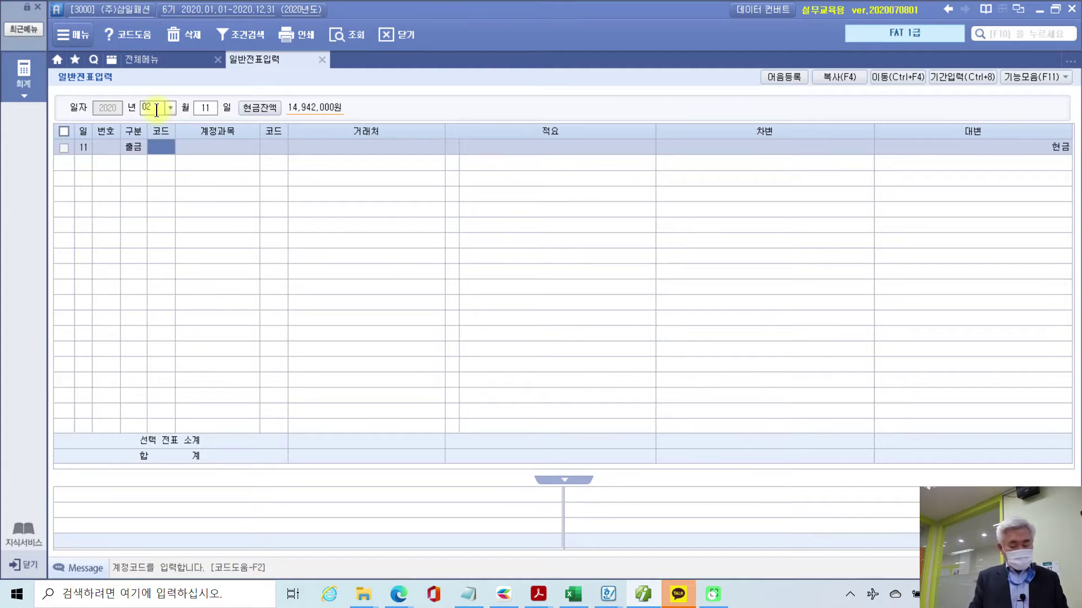
type("접대")
key("Return")
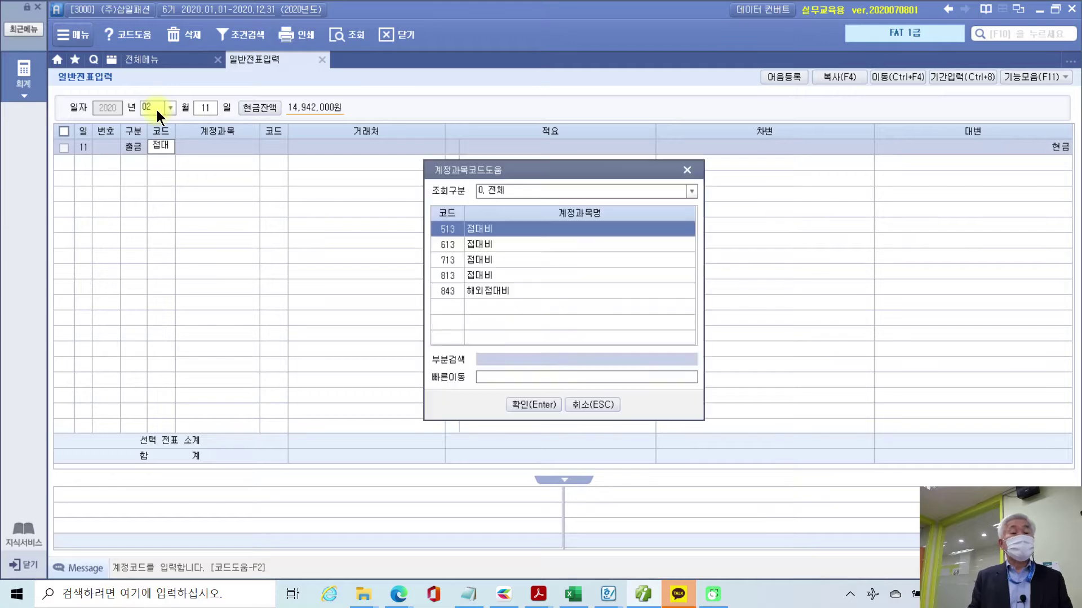
key("Down")
key("Down")
key("Down")
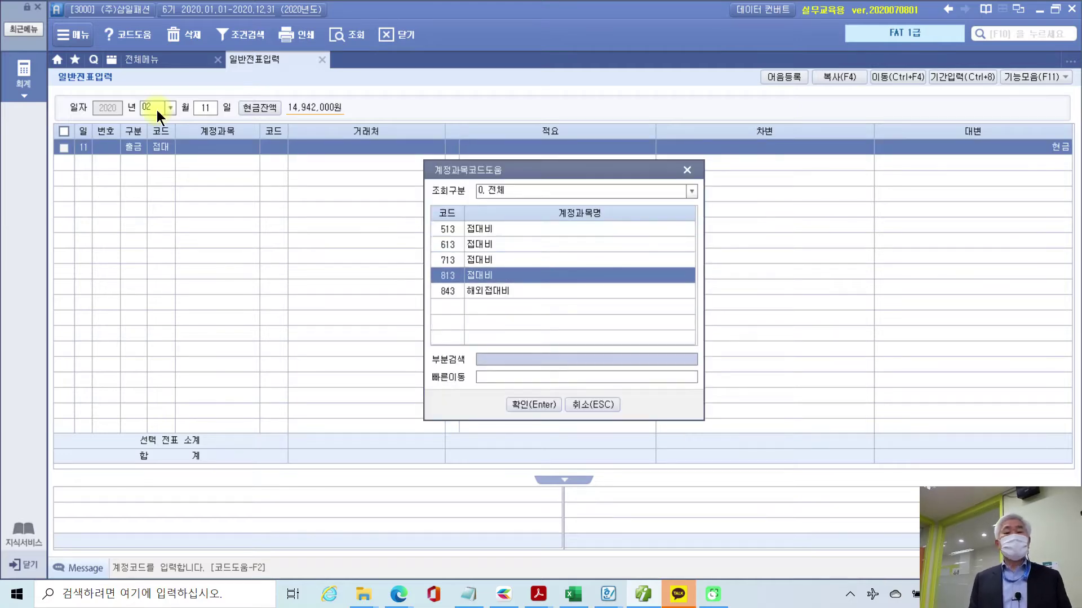
key("Return")
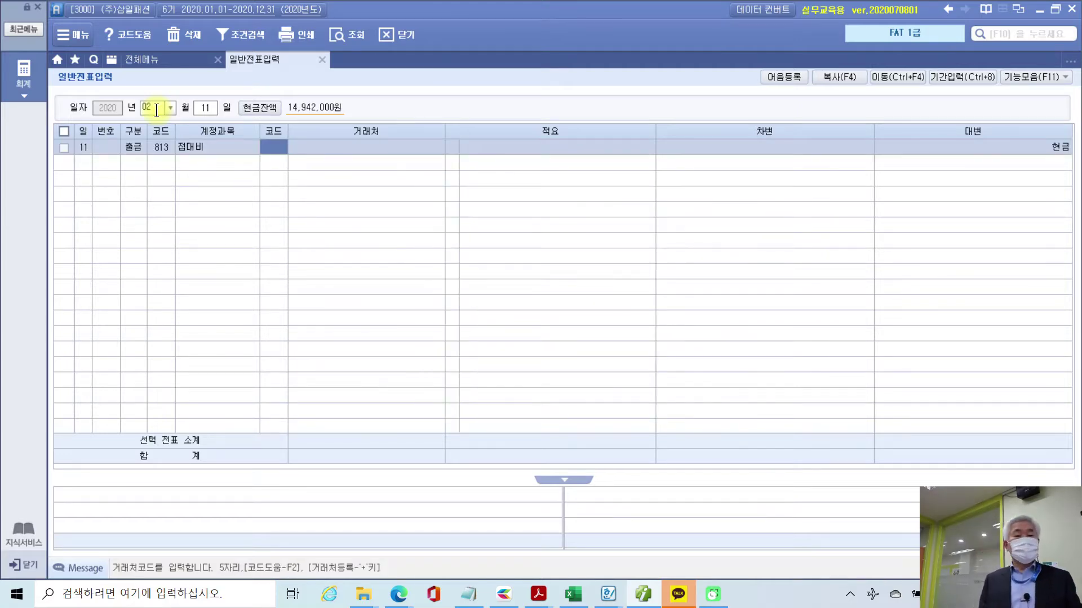
Leave the customer code blank and enter 멋쟁이 영업부장 as the 거래처 name.
key("Return")
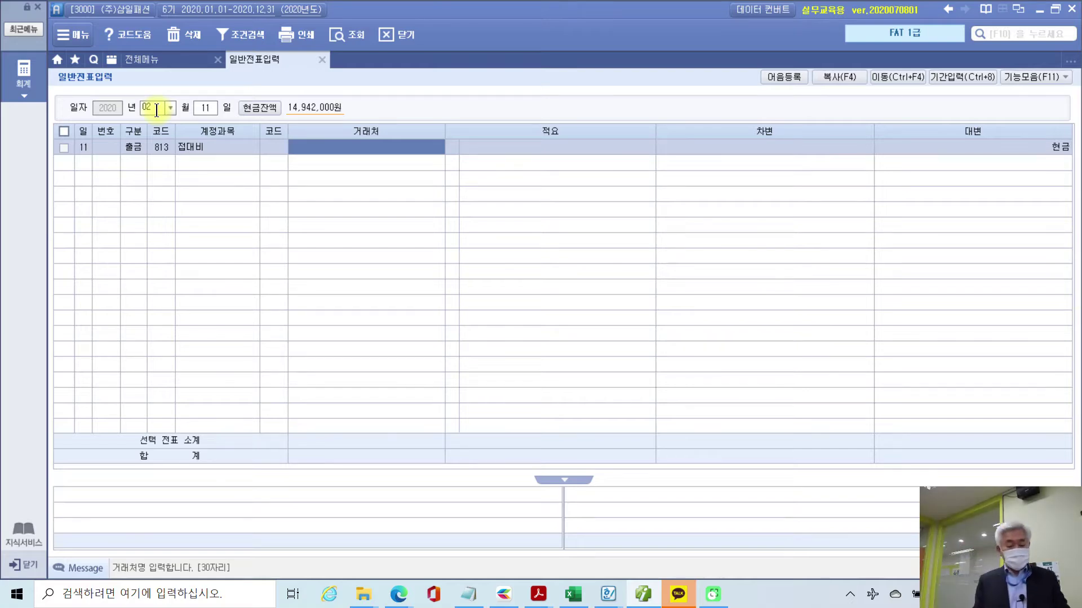
type("멋쟁")
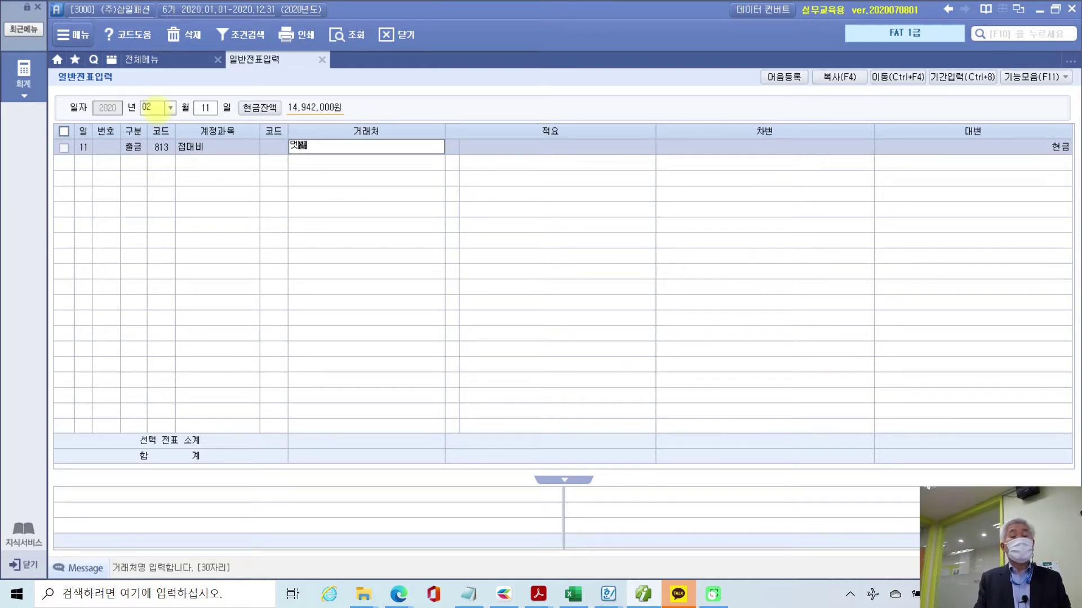
type("이 영업부장")
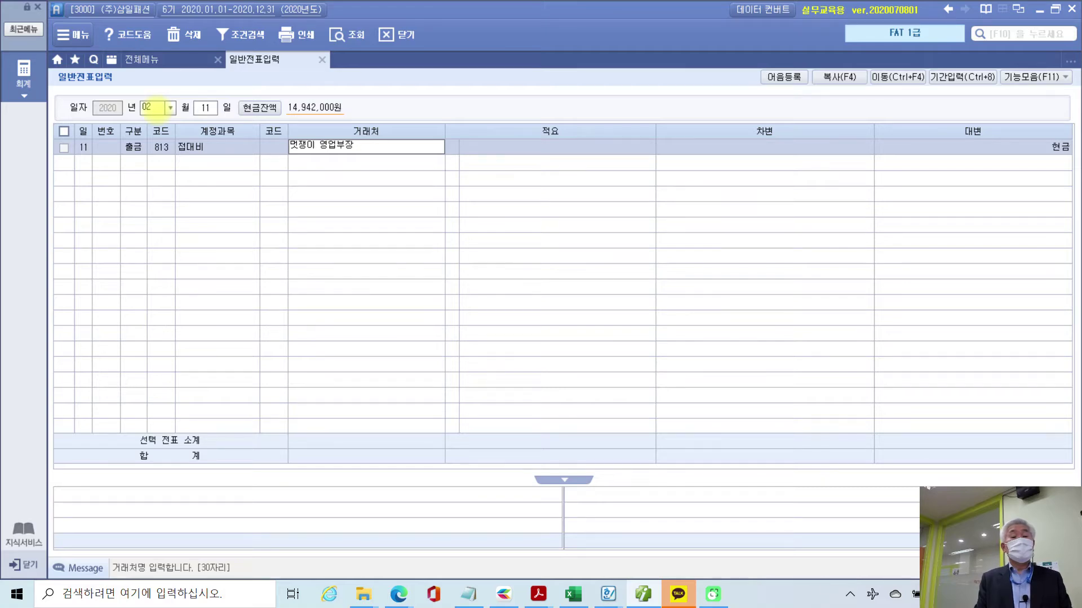
key("Return")
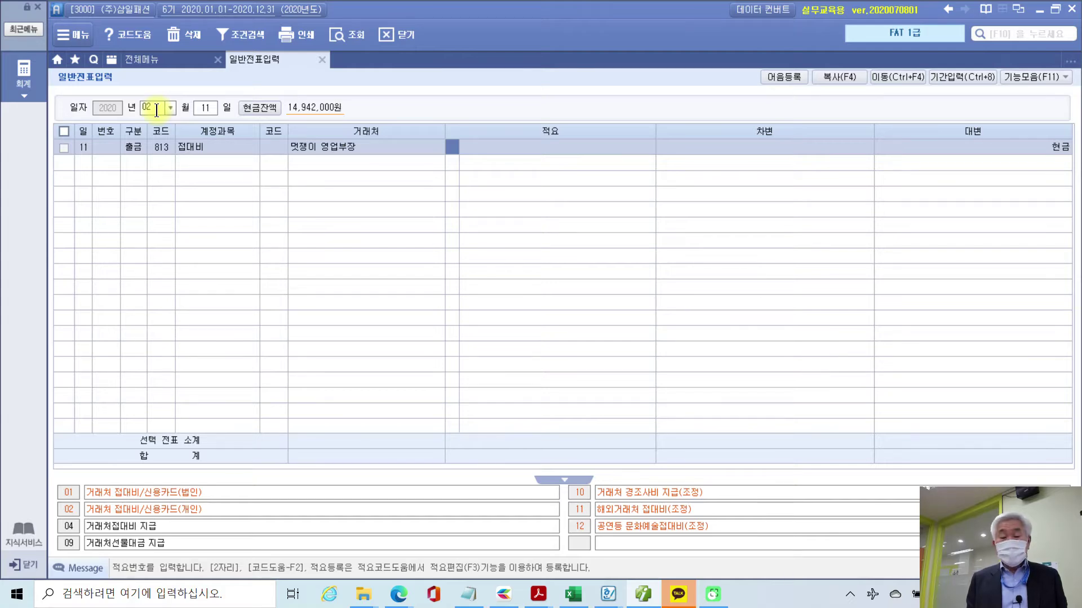
Set 적요 10 거래처 경조사비 지급(조정) and complete the voucher line with a 차변 amount of 100,000.
type("10")
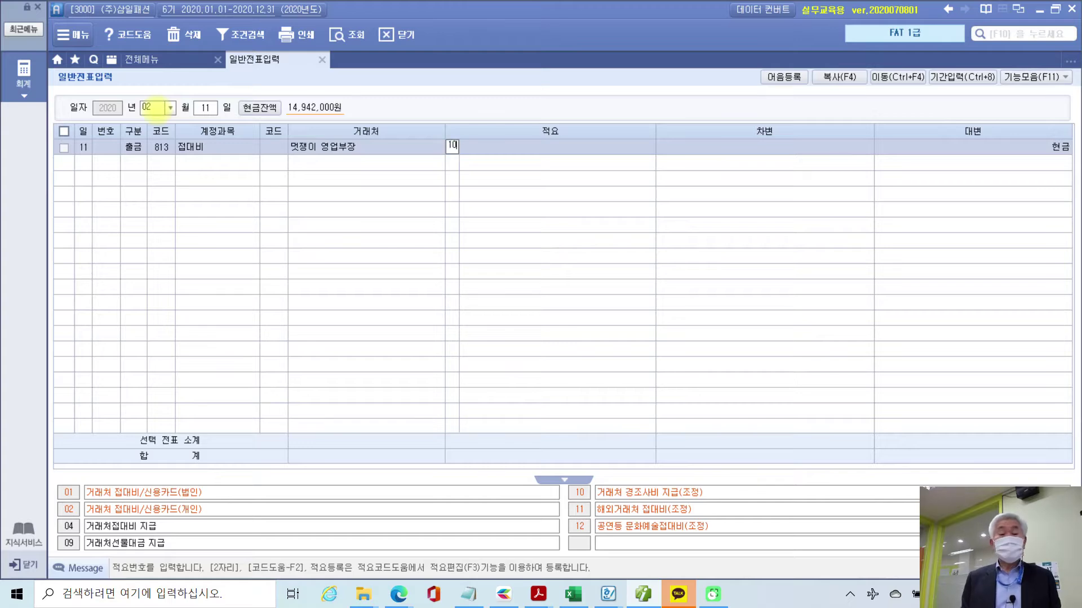
key("Return")
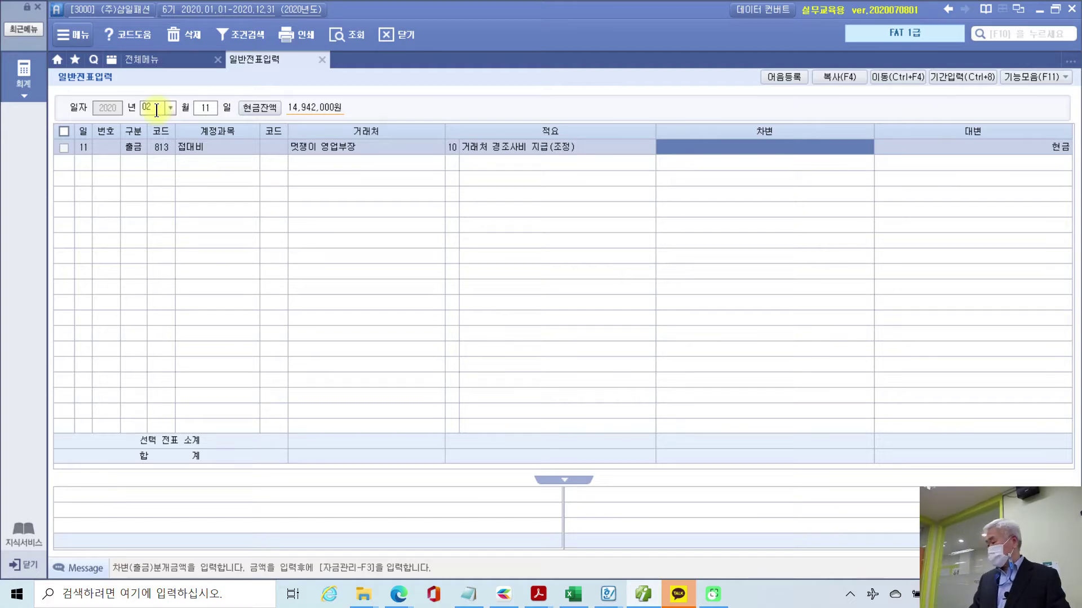
type("1000000")
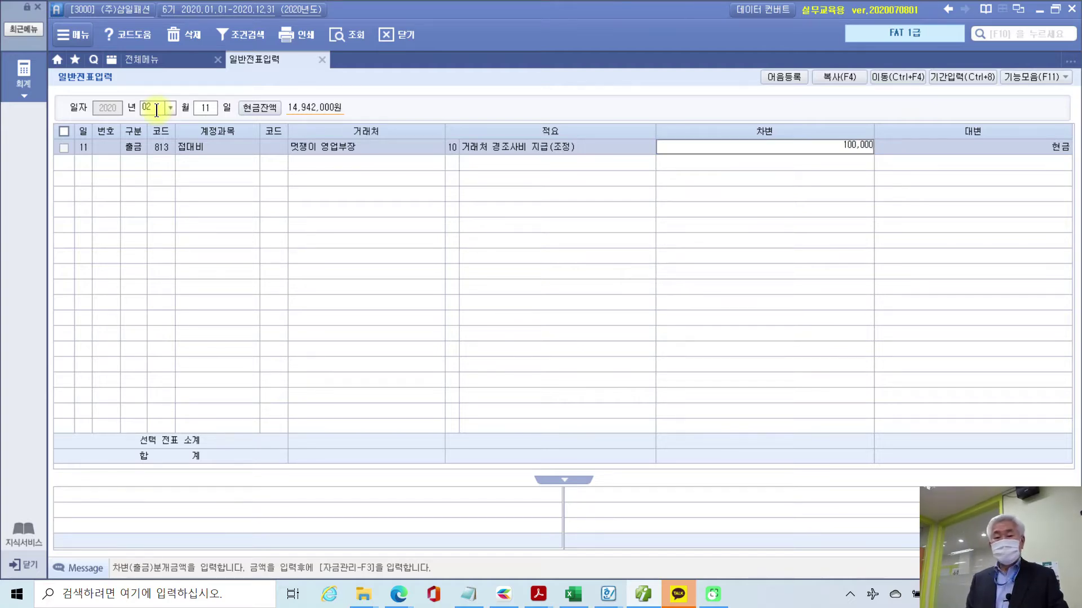
key("Return")
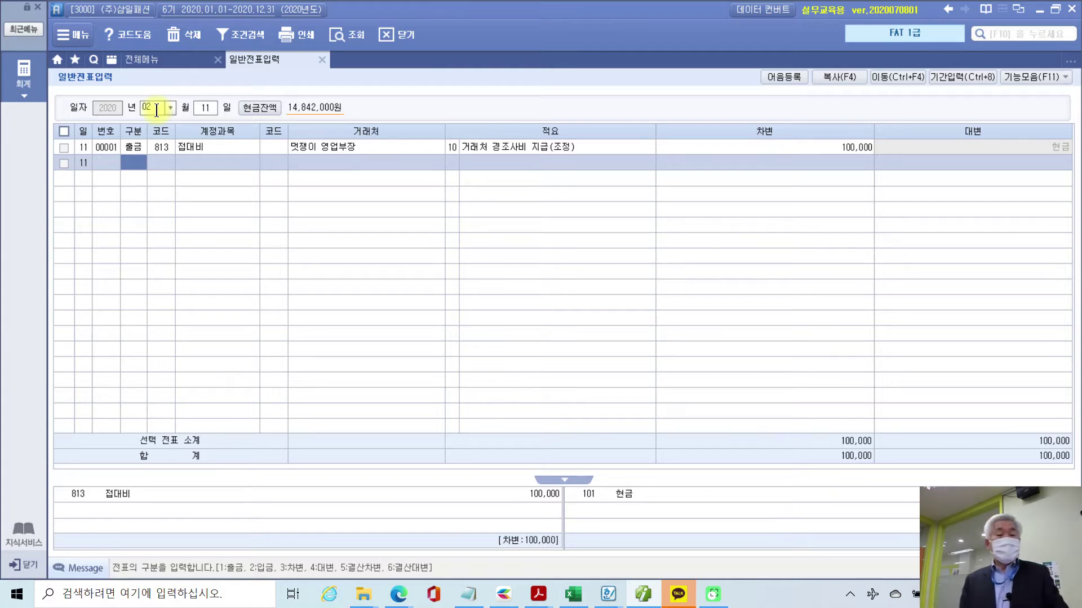
Frame the day field and the journal entry preview in blue, underline 현금 and 접대비 in the preview, and clear the drawings.
mouse_move(175, 87)
left_mouse_down()
mouse_move(194, 115)
mouse_move(220, 120)
left_mouse_up()
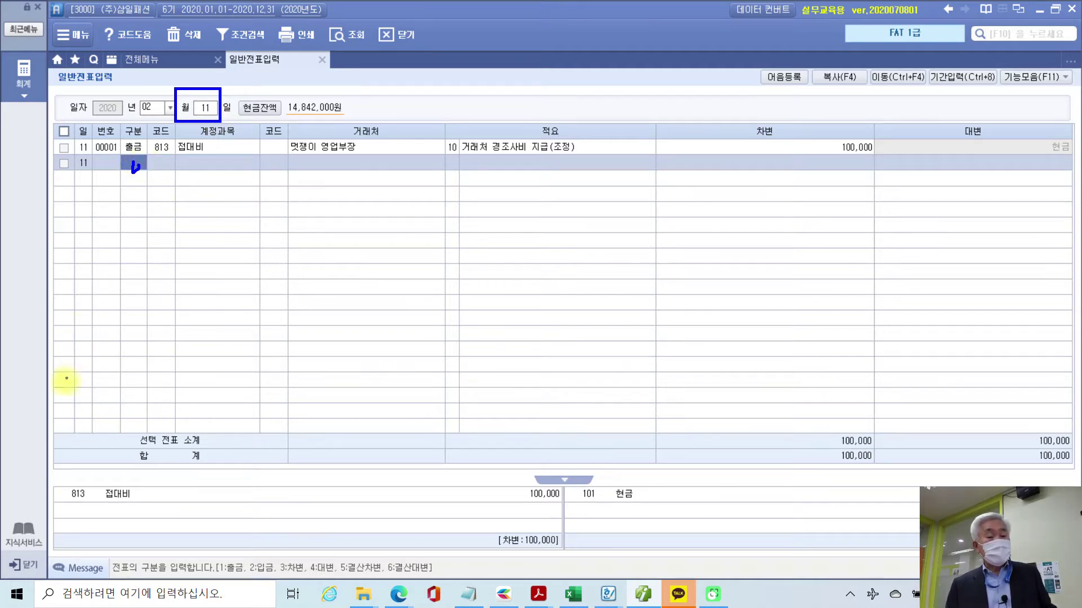
mouse_move(50, 471)
left_mouse_down()
mouse_move(430, 558)
mouse_move(1080, 563)
left_mouse_up()
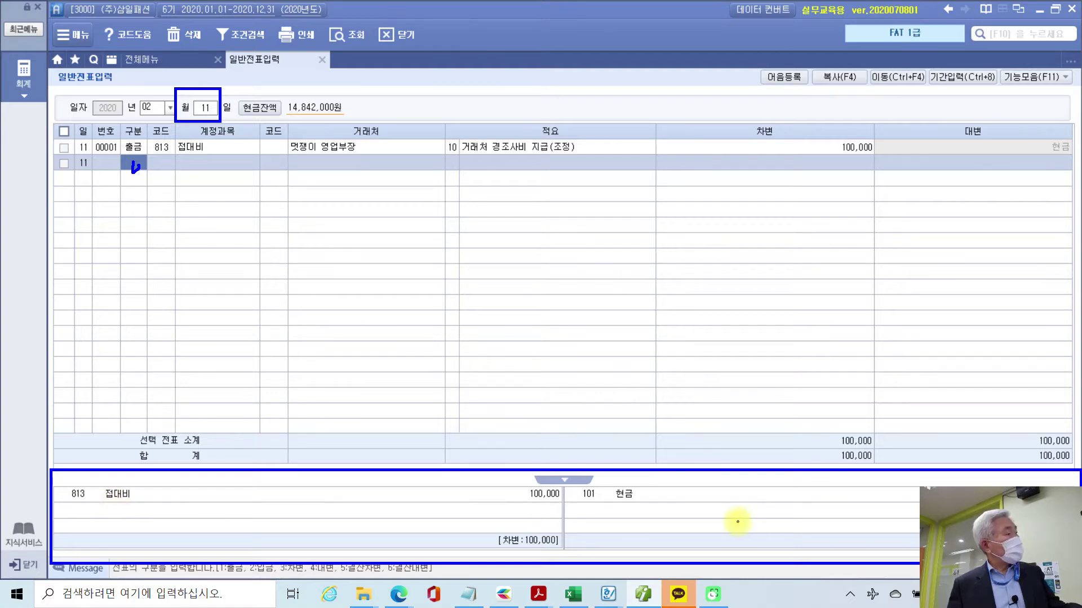
left_click_drag(614, 500, 686, 498)
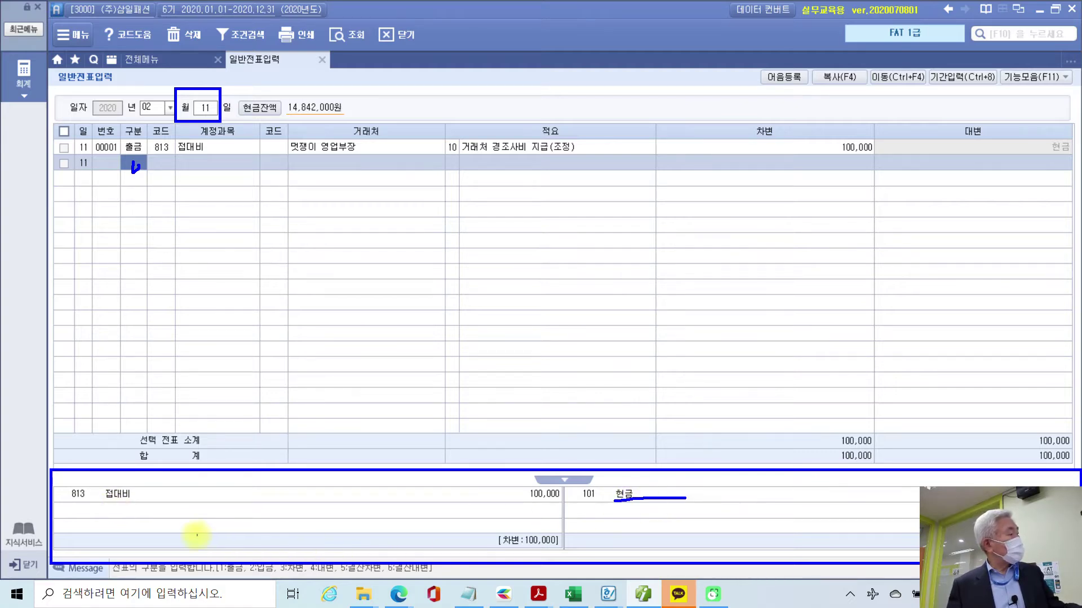
left_click_drag(107, 506, 146, 504)
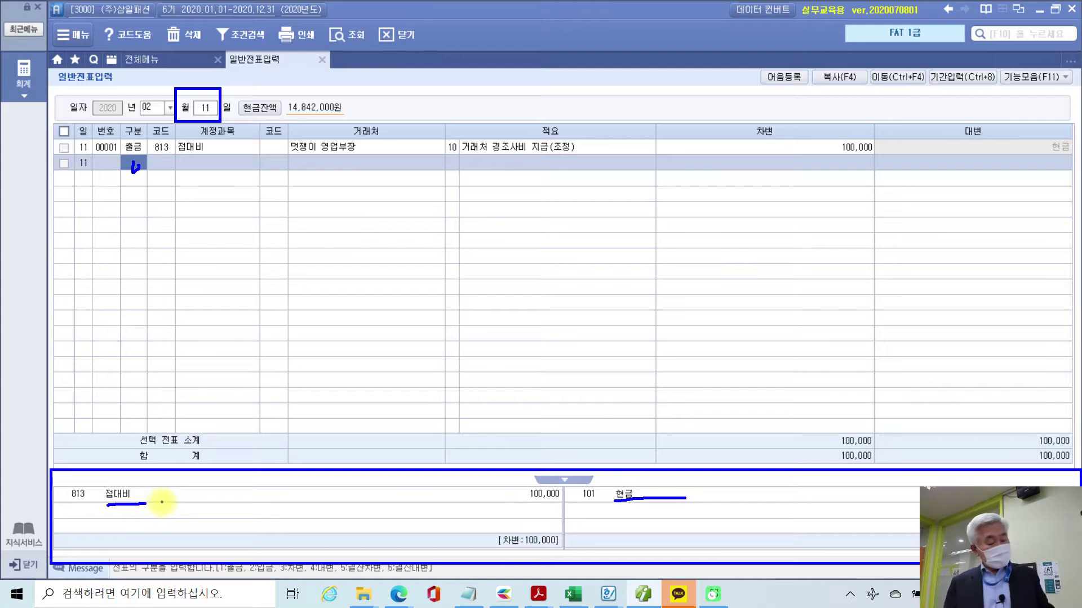
key("Escape")
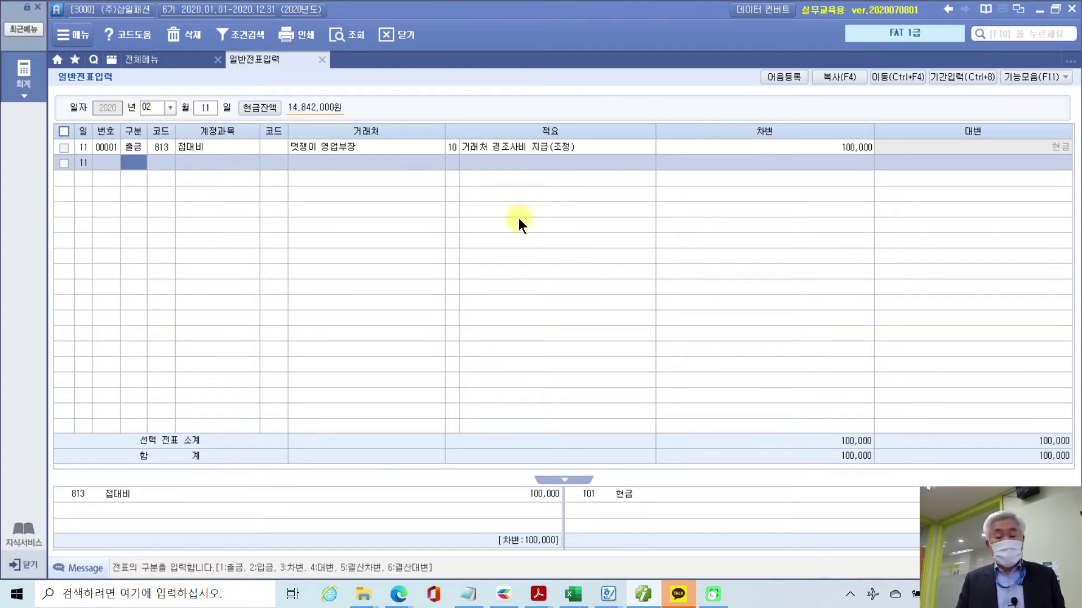
Switch back to 03 3부2장.pdf in Acrobat Reader and bring up item 2, 우편등기 영수증, on page 11.
mouse_move(538, 594)
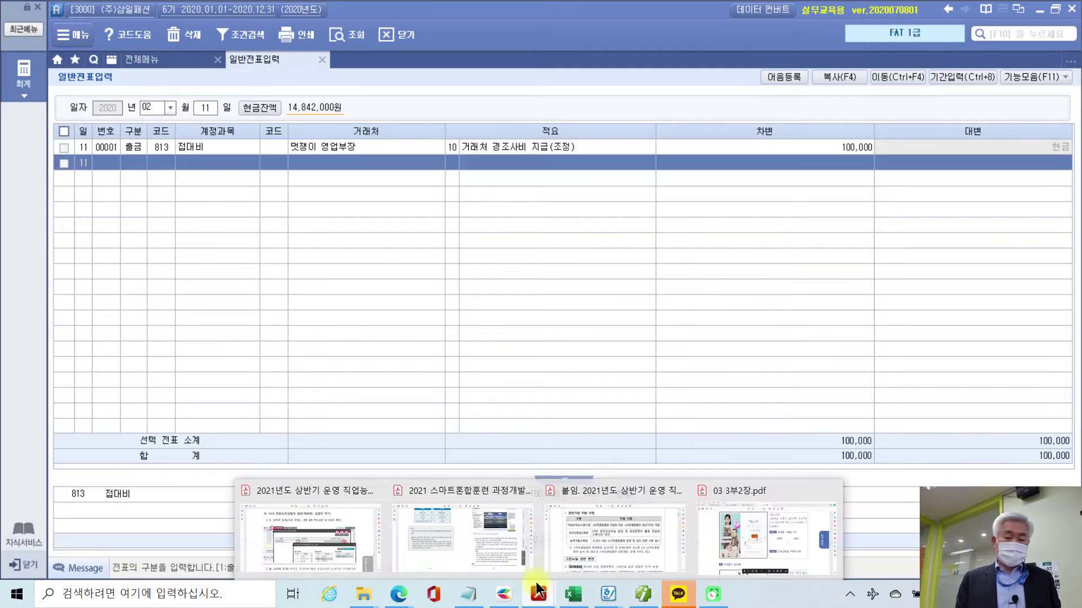
left_click(771, 530)
scroll(534, 346, "down", 5)
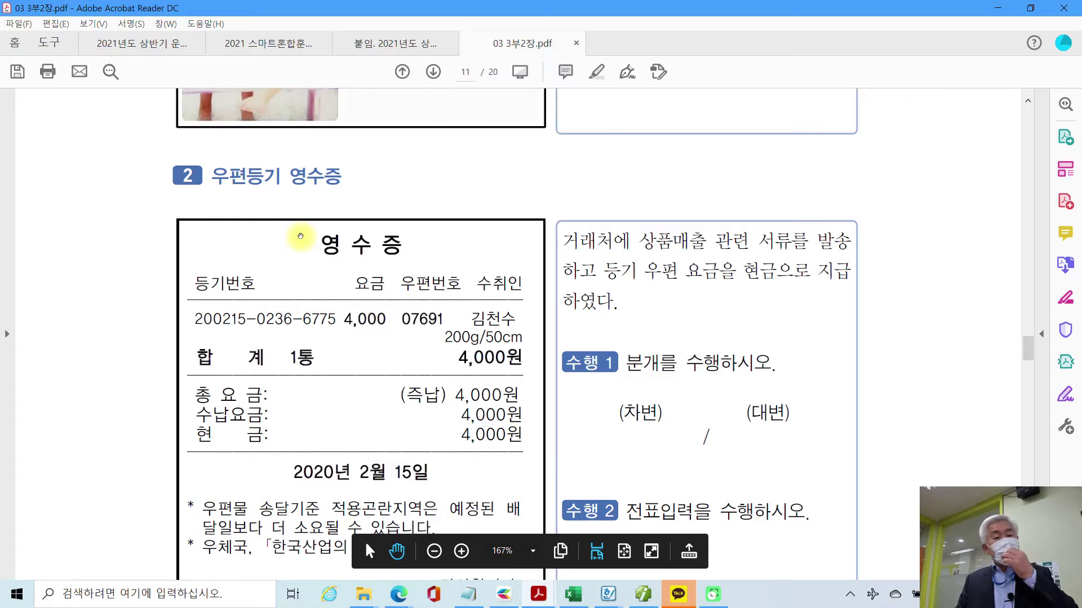
scroll(301, 236, "down", 1)
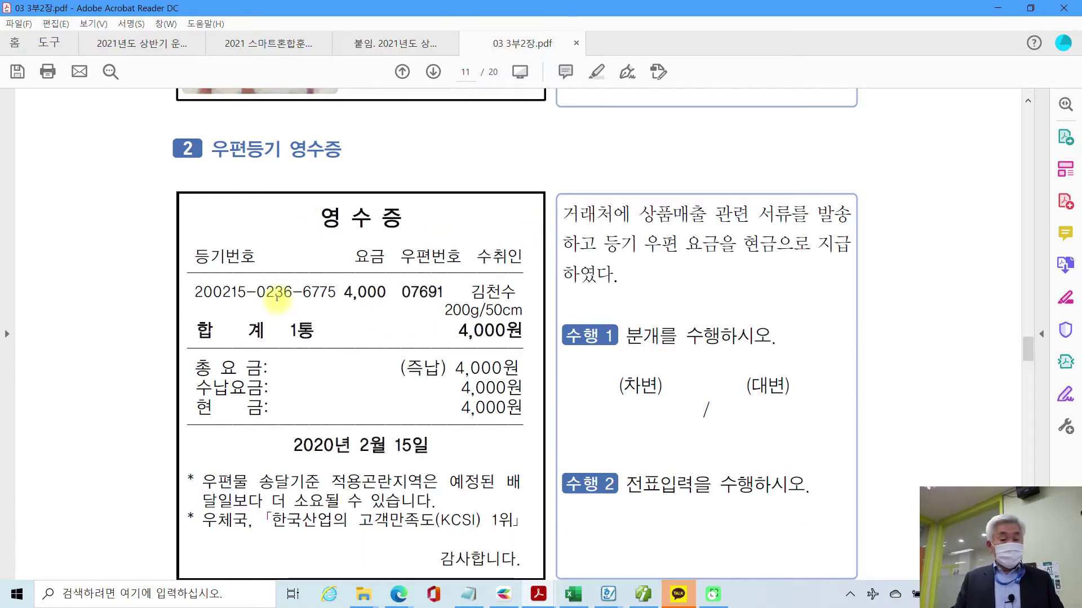
Frame the 영수증 title in blue, underline the item 2 transaction text, circle 현금, and write a circled 1 beside it.
left_click_drag(296, 197, 408, 234)
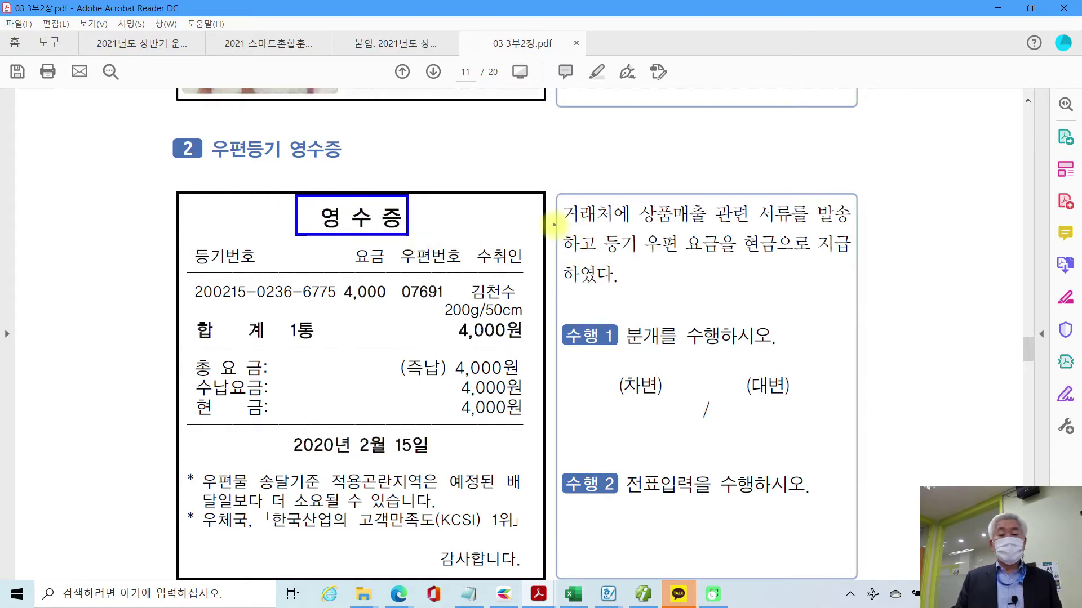
left_click_drag(554, 226, 859, 229)
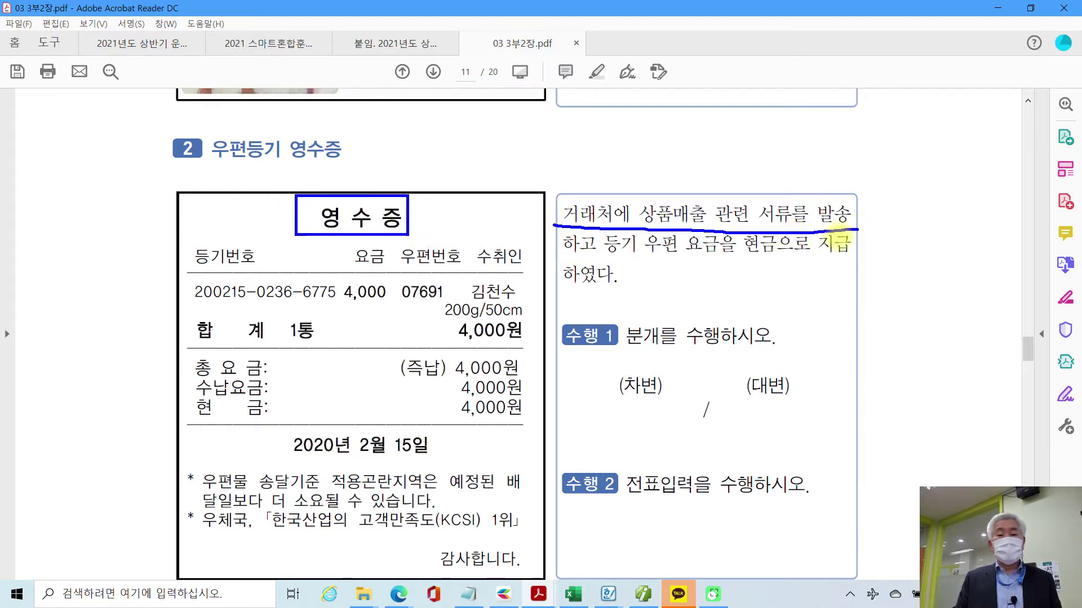
mouse_move(558, 262)
left_mouse_down()
mouse_move(738, 263)
mouse_move(752, 232)
mouse_move(779, 268)
mouse_move(838, 297)
mouse_move(807, 285)
mouse_move(848, 262)
mouse_move(856, 305)
left_mouse_up()
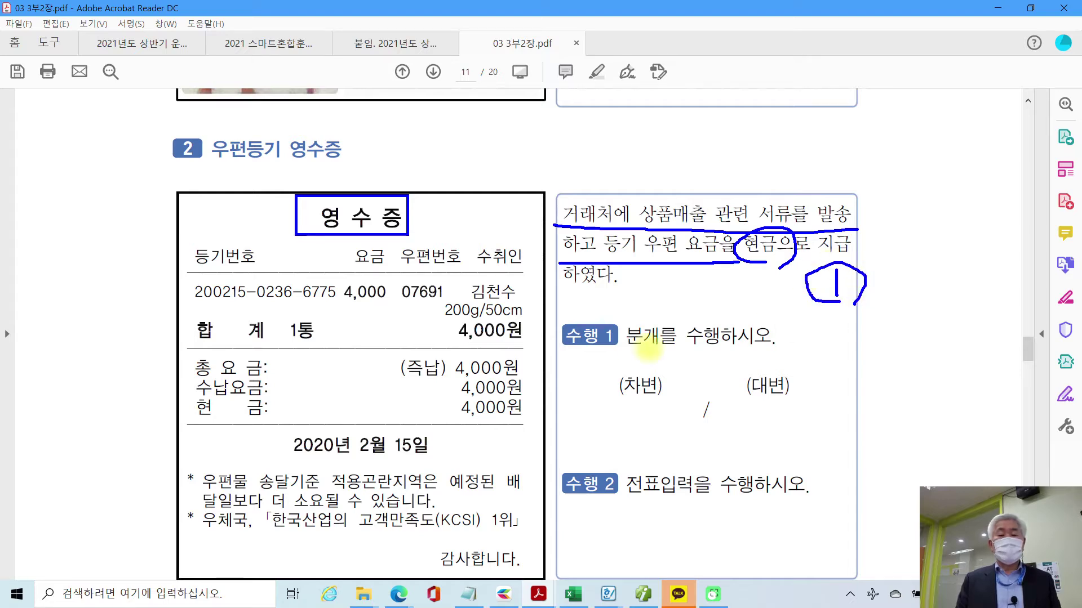
Frame the item 2 journal entry area, handwrite 통신비 4,000 as 차변 and 현금 4,000 as 대변, and clear the drawings.
mouse_move(427, 345)
left_mouse_down()
mouse_move(581, 427)
mouse_move(1045, 450)
left_mouse_up()
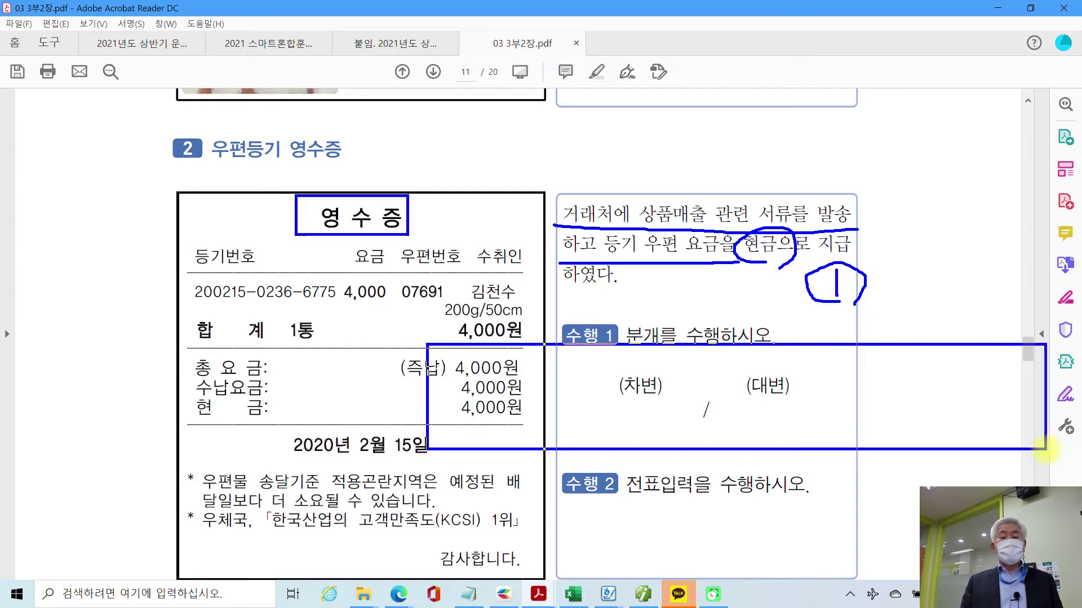
left_click_drag(462, 438, 672, 443)
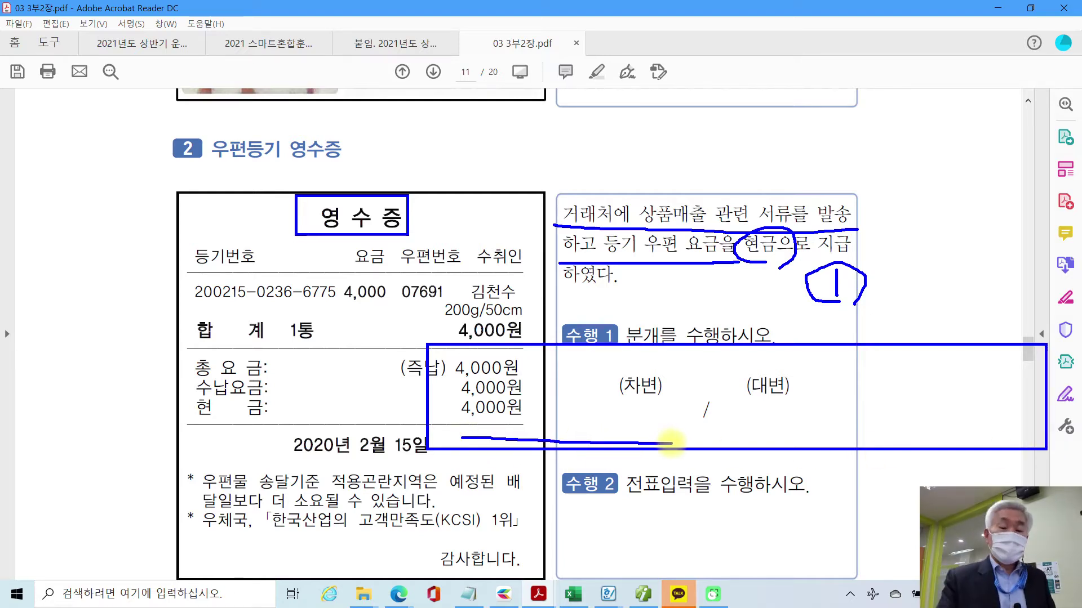
mouse_move(530, 373)
left_mouse_down()
mouse_move(554, 369)
mouse_move(562, 386)
mouse_move(549, 402)
left_mouse_up()
mouse_move(549, 403)
left_mouse_down()
mouse_move(534, 417)
mouse_move(551, 430)
mouse_move(565, 415)
mouse_move(586, 424)
mouse_move(619, 414)
mouse_move(636, 444)
mouse_move(650, 423)
mouse_move(643, 451)
mouse_move(780, 406)
mouse_move(831, 429)
mouse_move(845, 412)
mouse_move(842, 445)
mouse_move(997, 432)
left_mouse_up()
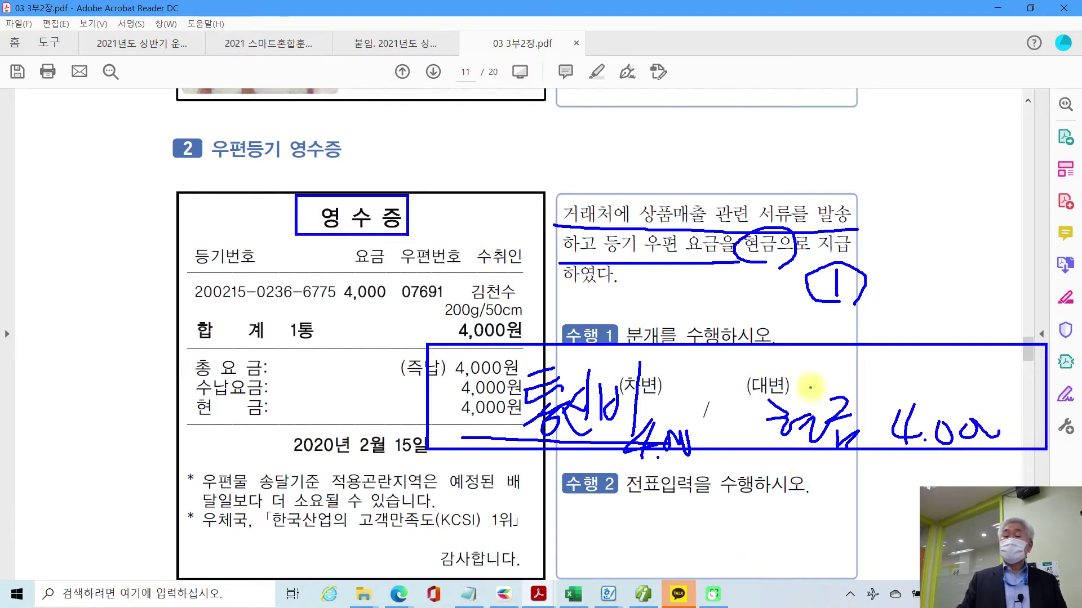
mouse_move(809, 328)
left_mouse_down()
mouse_move(910, 328)
mouse_move(912, 295)
mouse_move(814, 260)
mouse_move(794, 307)
left_mouse_up()
key("Escape")
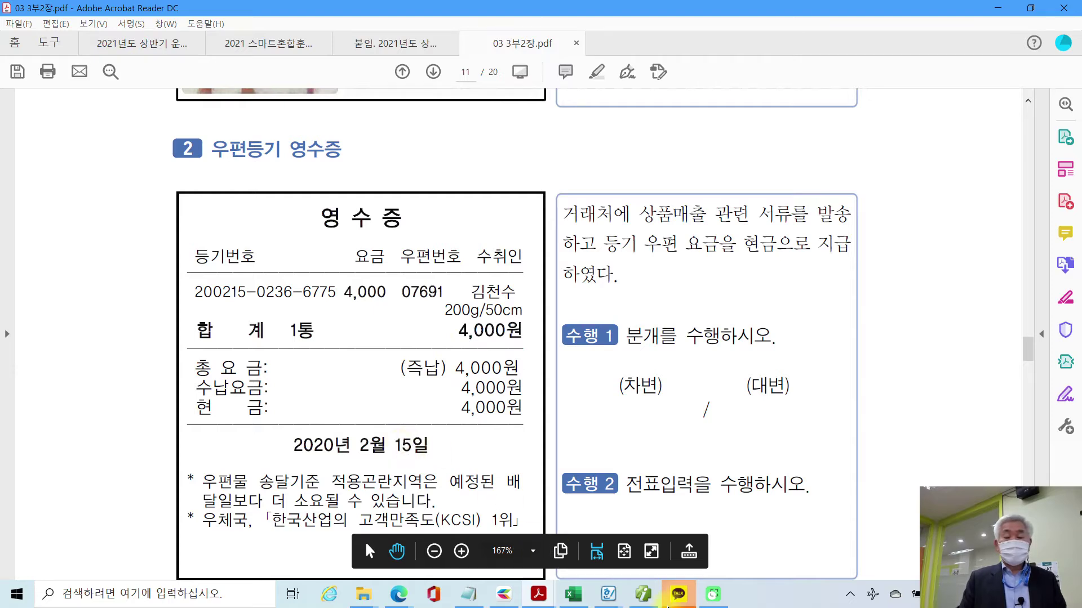
Switch to 일반전표입력 in the accounting program, set the date to February 15, and start a voucher line with 구분 1 출금.
left_click(643, 599)
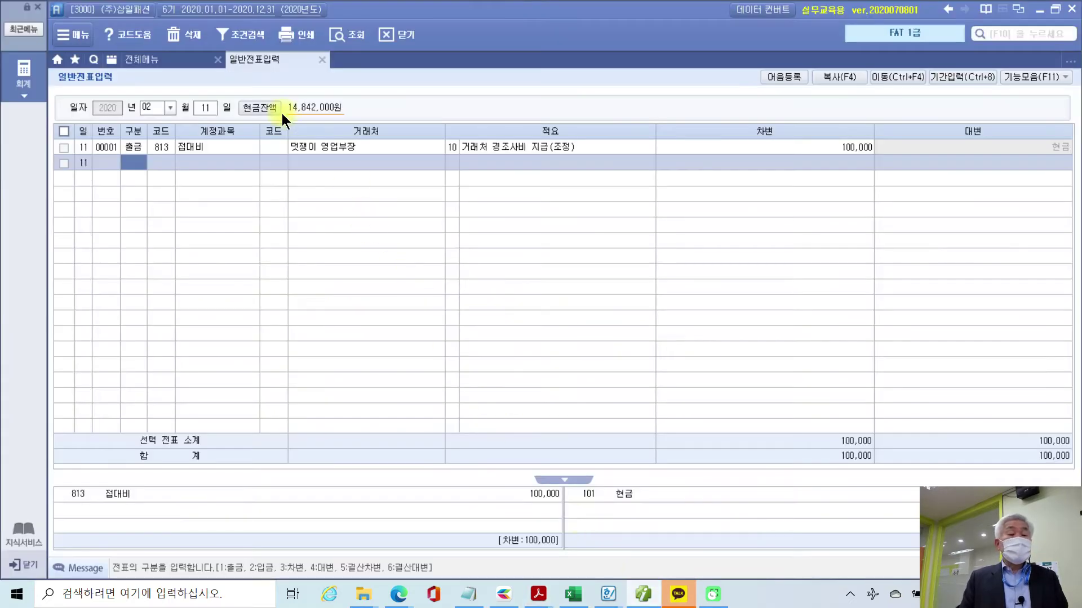
left_click(205, 106)
type("15")
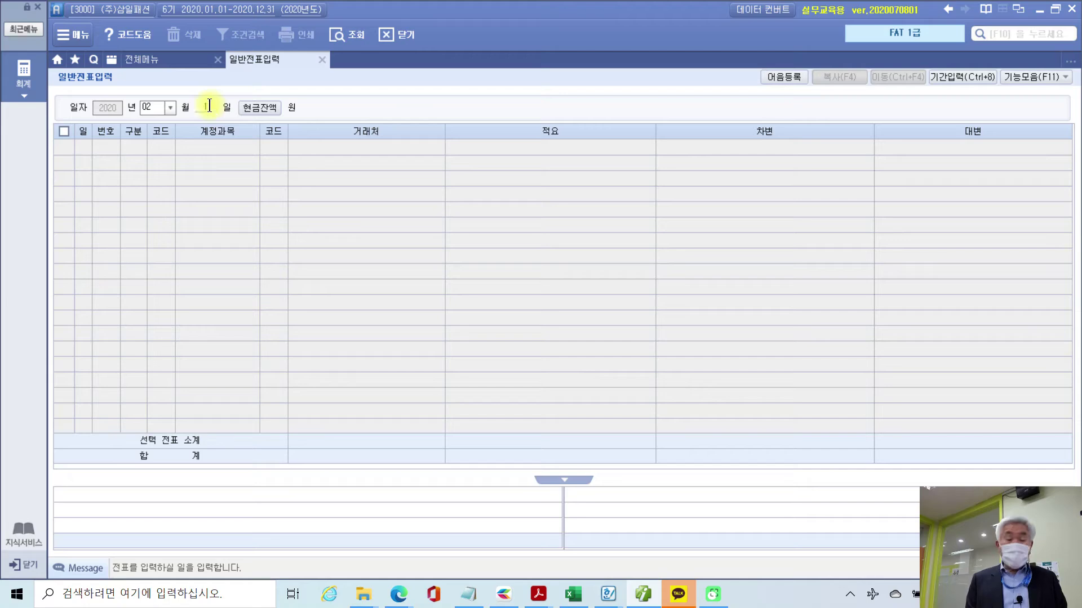
key("Return")
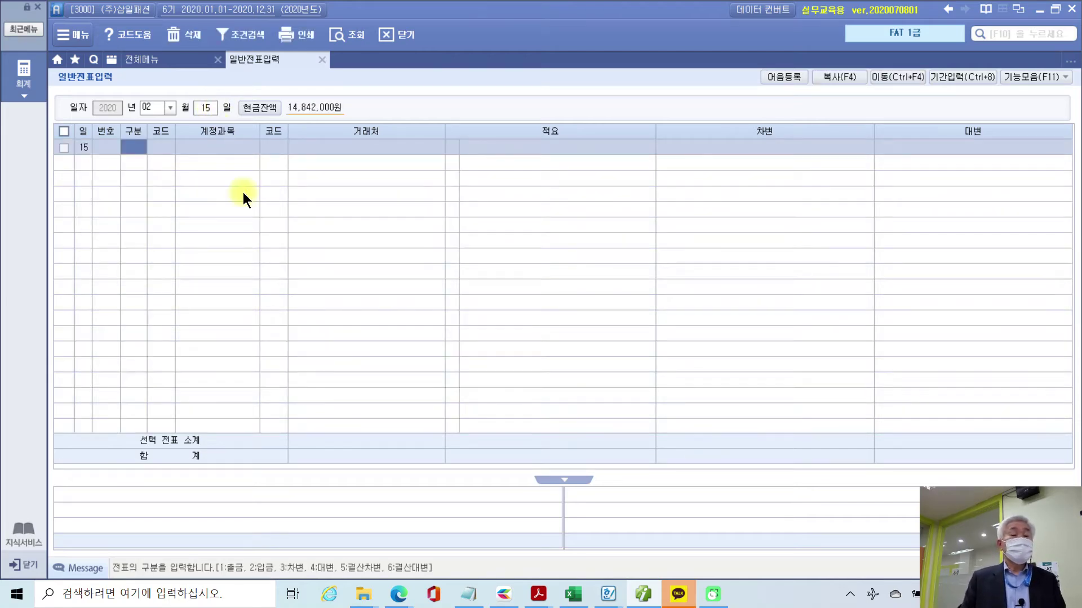
type("1")
key("Return")
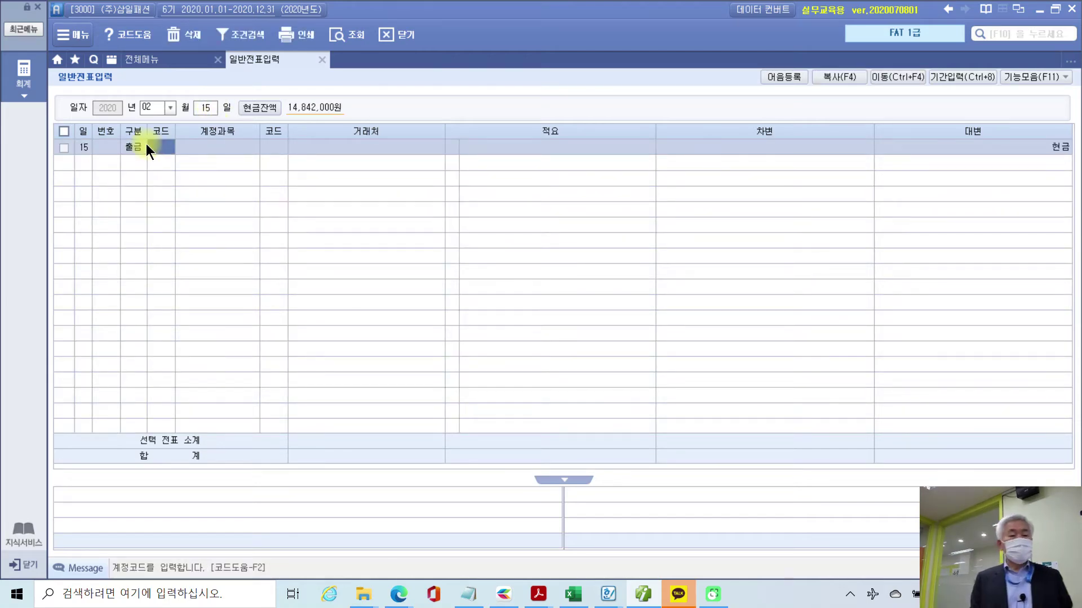
Look up 통신 in the account codes and choose 814 통신비 as the 계정과목.
type("통신")
key("Return")
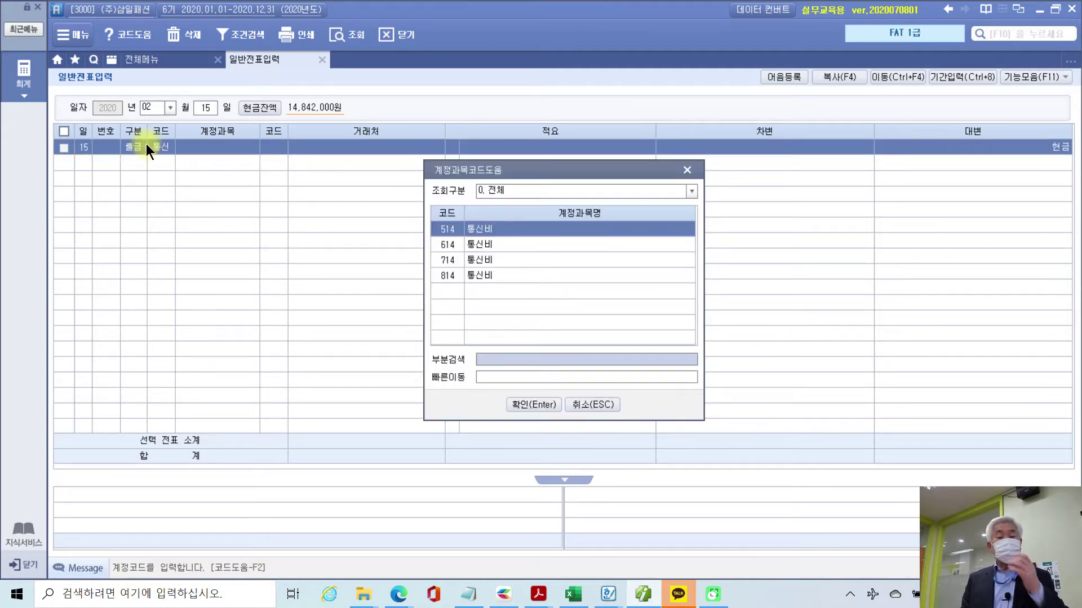
key("Down")
key("Down")
key("Down")
key("Return")
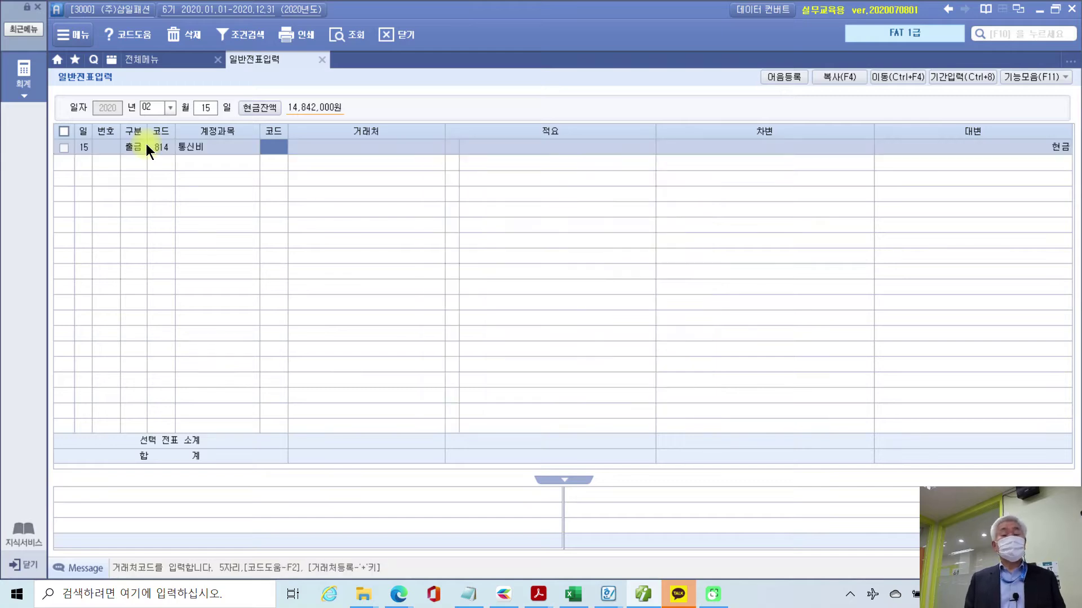
Leave the 거래처 fields blank, set 적요 02 우편료 지급, and complete the voucher line with a 차변 amount of 4,000.
key("Return")
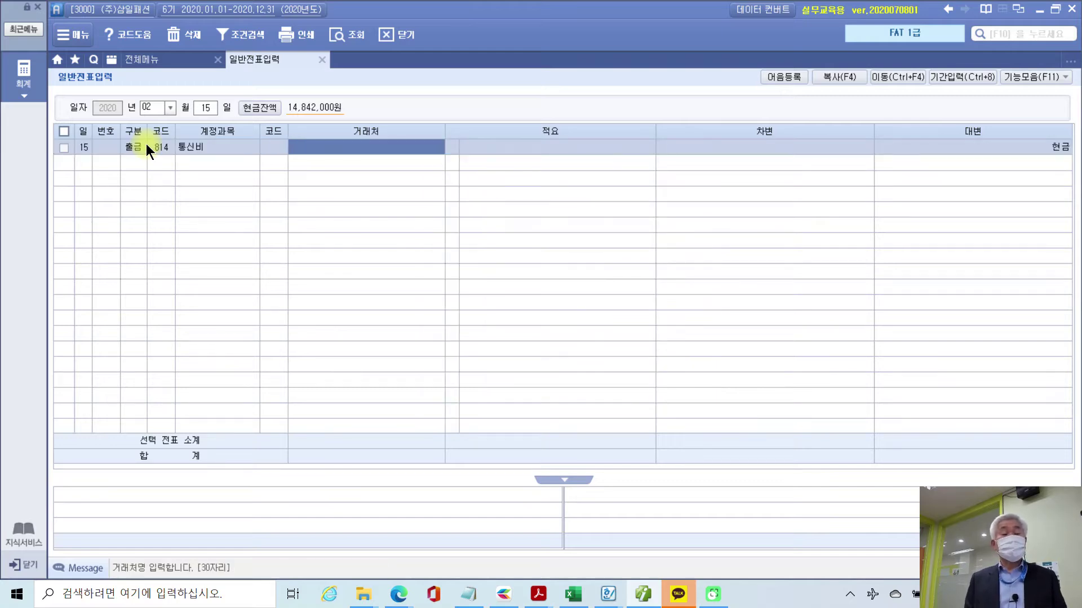
key("Return")
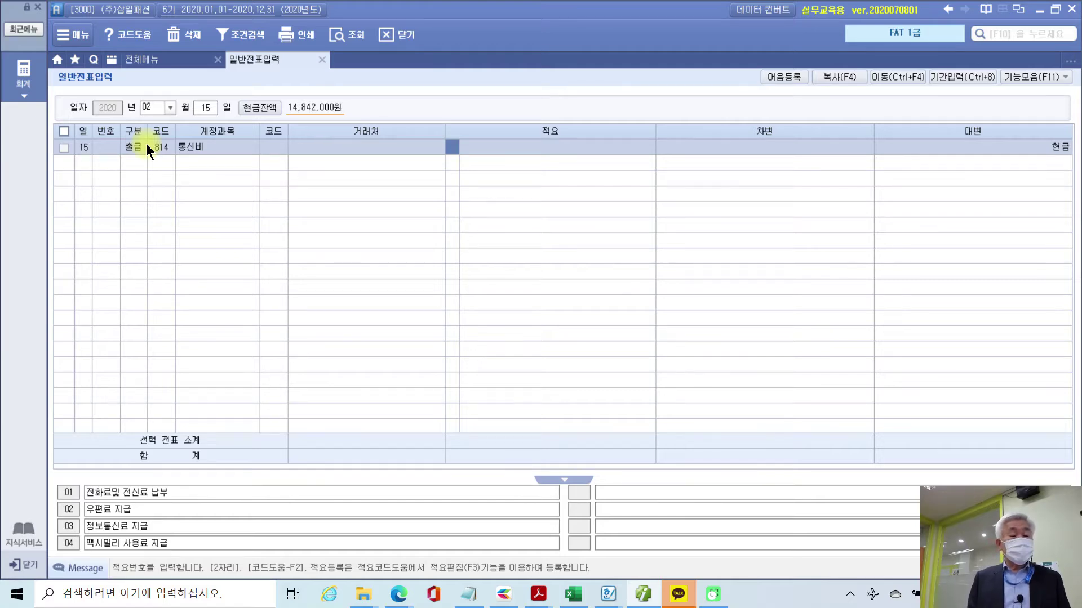
type("2")
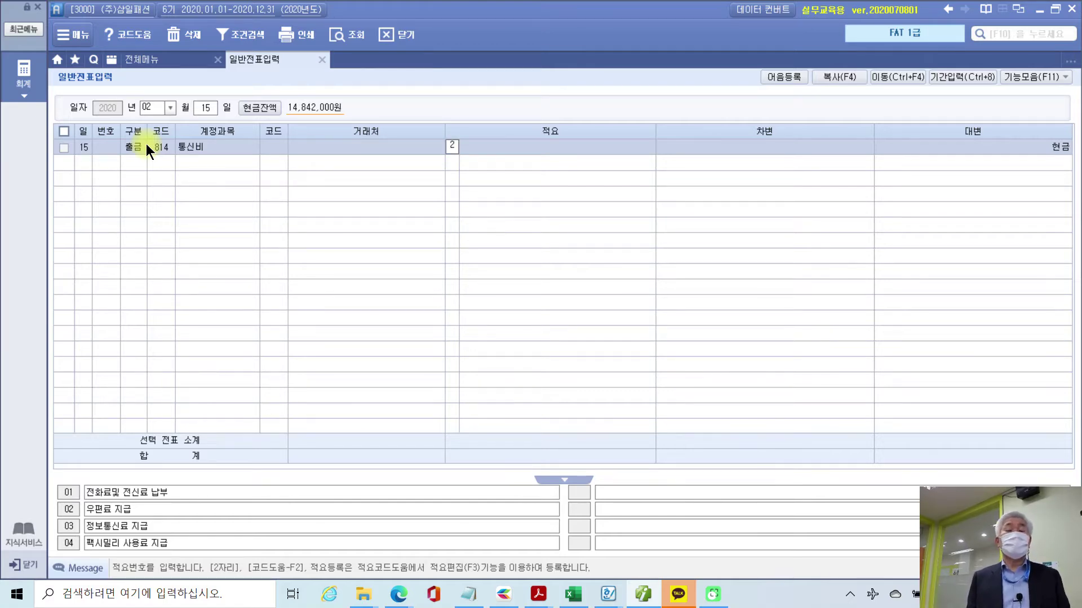
key("Return")
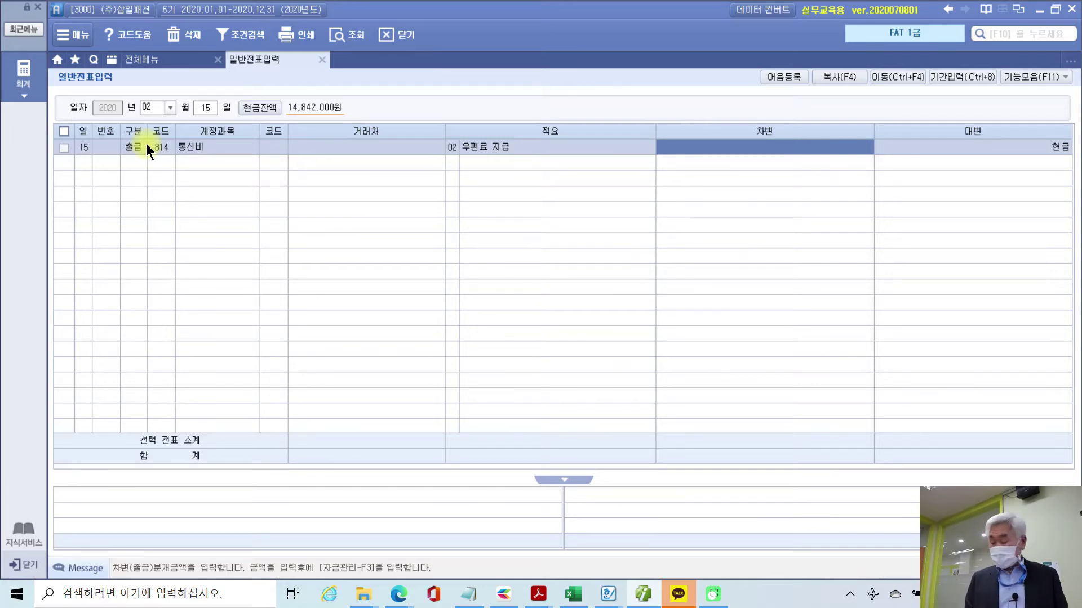
type("4000")
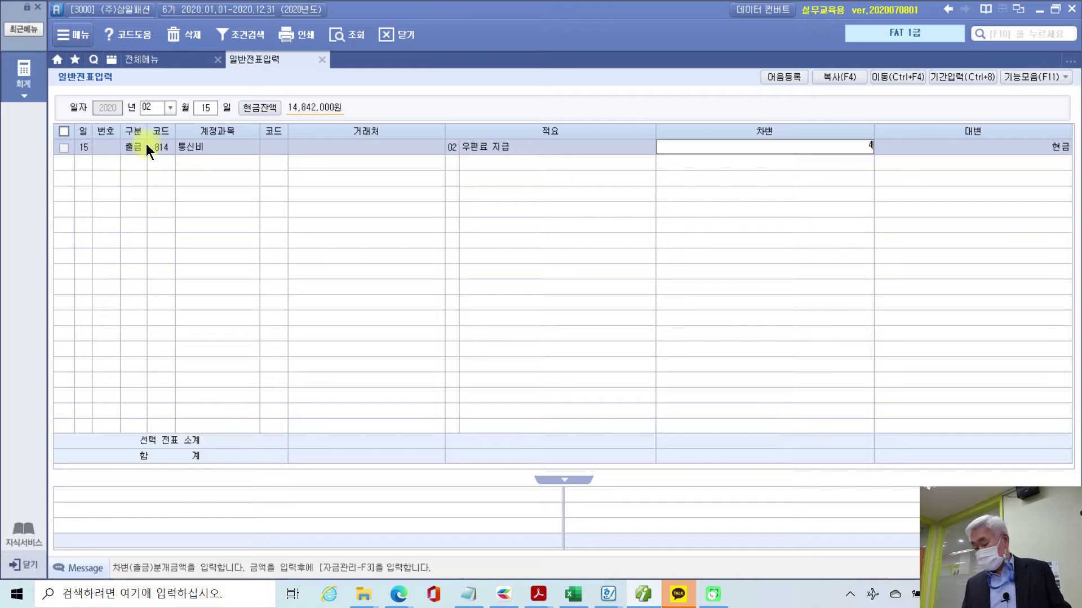
key("Return")
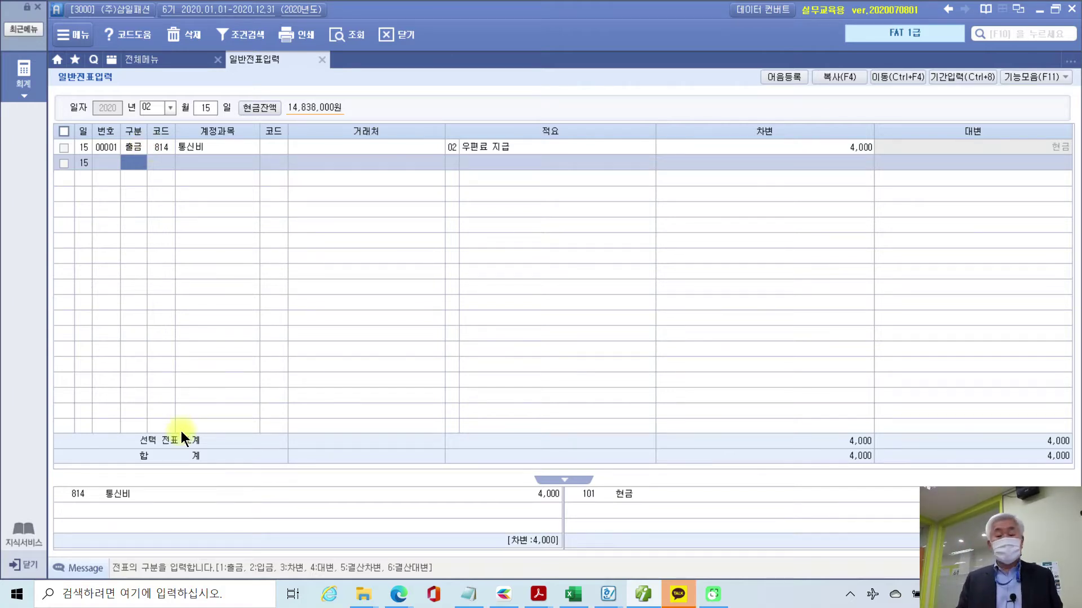
Switch back to 03 3부2장.pdf in Acrobat Reader and bring up item 3, 토지 취득세 납부서, on page 12.
left_click(642, 596)
scroll(518, 394, "down", 10)
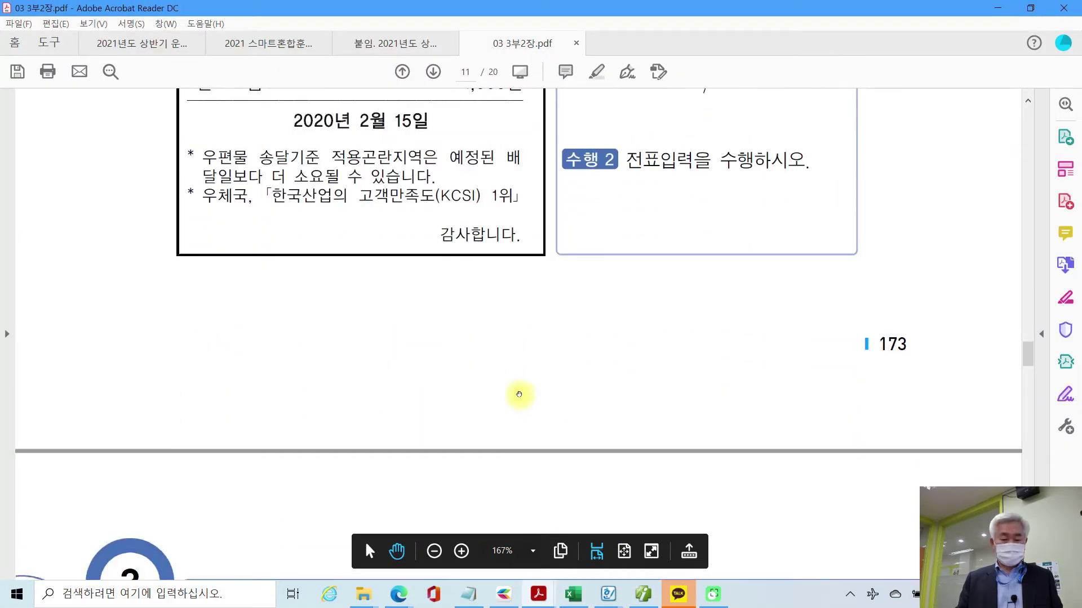
scroll(519, 394, "down", 5)
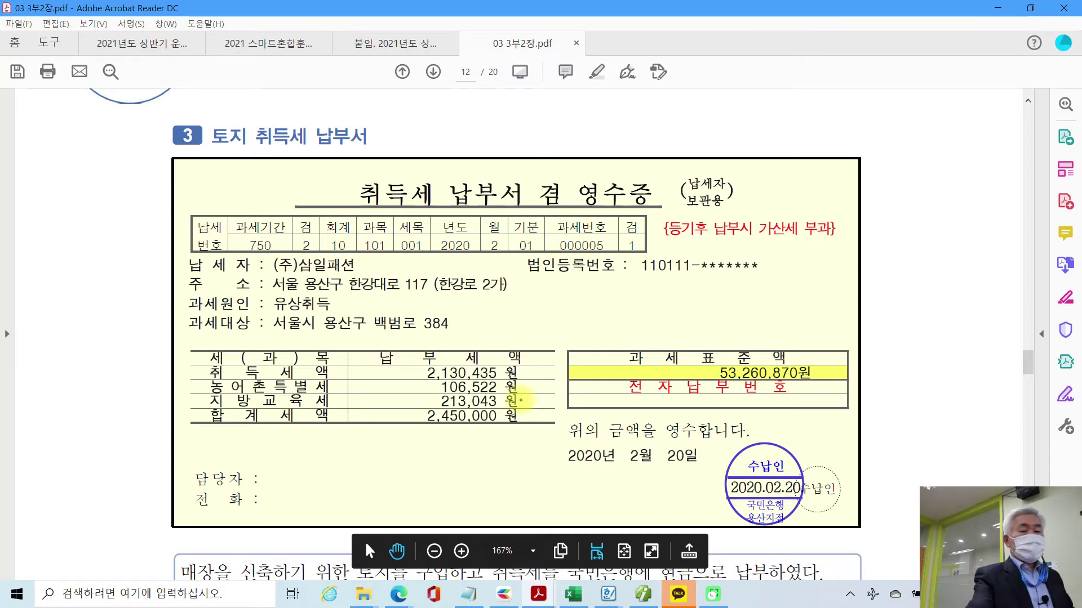
Circle 토지 취득세 in blue and 취득세 in red, and draw a red arrow from it to the handwritten note 자산으로 처리.
mouse_move(194, 117)
left_mouse_down()
mouse_move(220, 177)
mouse_move(265, 100)
mouse_move(182, 129)
left_mouse_up()
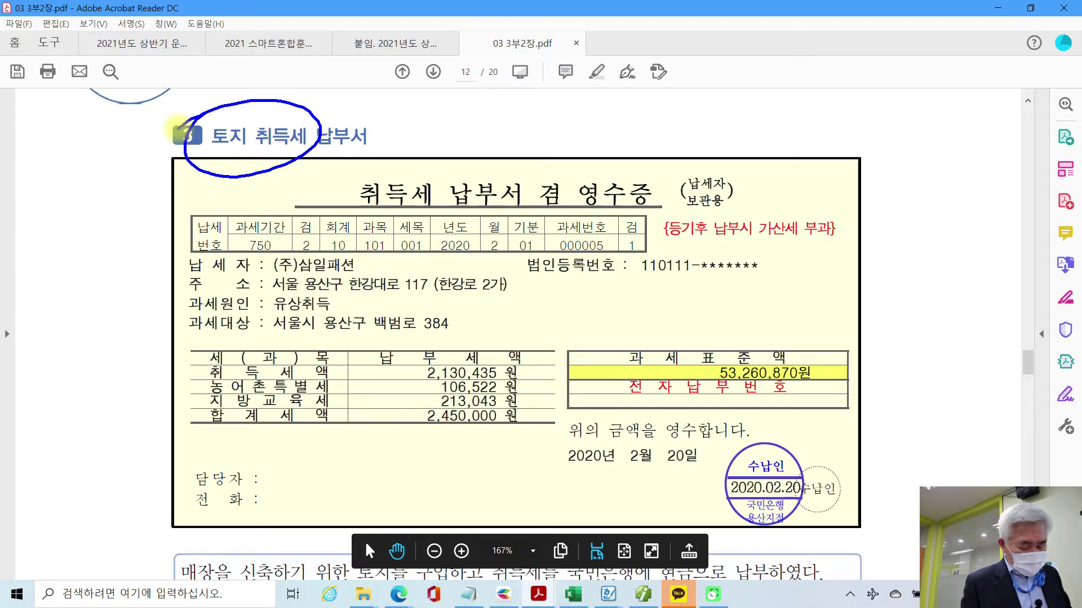
mouse_move(265, 162)
left_mouse_down()
mouse_move(313, 135)
mouse_move(306, 165)
mouse_move(445, 119)
mouse_move(414, 141)
left_mouse_up()
mouse_move(470, 110)
left_mouse_down()
mouse_move(474, 146)
mouse_move(510, 145)
left_mouse_up()
mouse_move(521, 91)
left_mouse_down()
mouse_move(518, 166)
mouse_move(549, 131)
left_mouse_up()
mouse_move(564, 105)
left_mouse_down()
mouse_move(541, 145)
mouse_move(581, 136)
left_mouse_up()
left_click_drag(591, 95, 590, 141)
mouse_move(592, 118)
left_mouse_down()
mouse_move(613, 115)
mouse_move(577, 160)
mouse_move(600, 153)
left_mouse_up()
mouse_move(654, 107)
left_mouse_down()
mouse_move(642, 130)
mouse_move(653, 107)
left_mouse_up()
mouse_move(636, 149)
left_mouse_down()
mouse_move(670, 145)
mouse_move(687, 129)
mouse_move(691, 141)
mouse_move(732, 153)
left_mouse_up()
left_click_drag(791, 104, 811, 119)
mouse_move(778, 132)
left_mouse_down()
mouse_move(814, 127)
mouse_move(814, 153)
left_mouse_up()
left_click_drag(811, 153, 840, 134)
left_click_drag(840, 106, 838, 160)
left_click_drag(848, 124, 890, 147)
left_click_drag(901, 96, 902, 207)
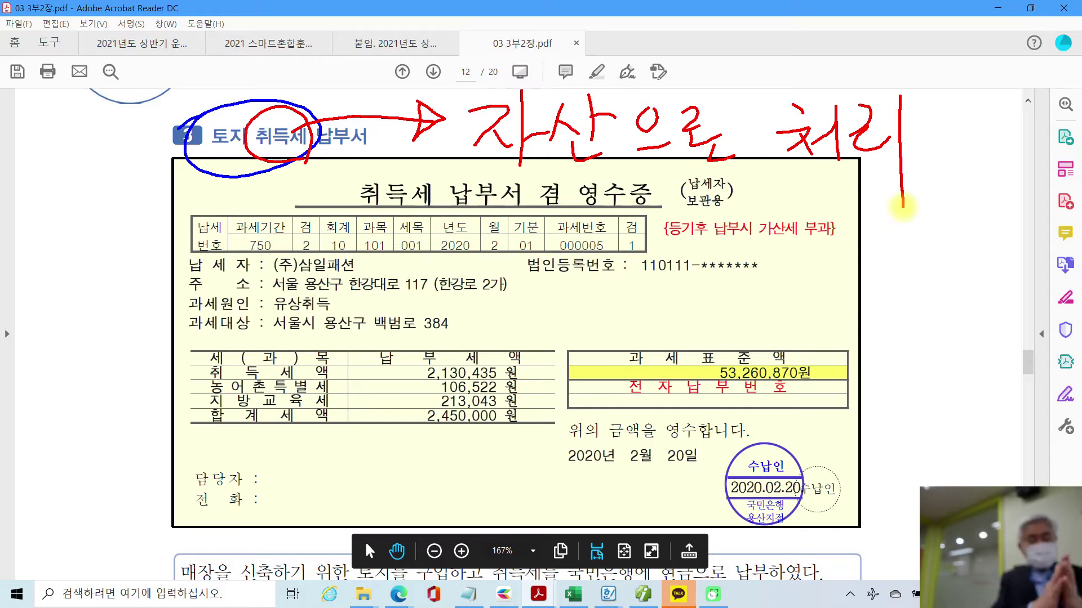
Frame the handwritten 자산 in blue, tick the 취득세액 row and its 납부세액 amount, and clear the drawings.
mouse_move(462, 109)
left_mouse_down()
mouse_move(457, 136)
mouse_move(617, 203)
mouse_move(564, 93)
mouse_move(466, 74)
left_mouse_up()
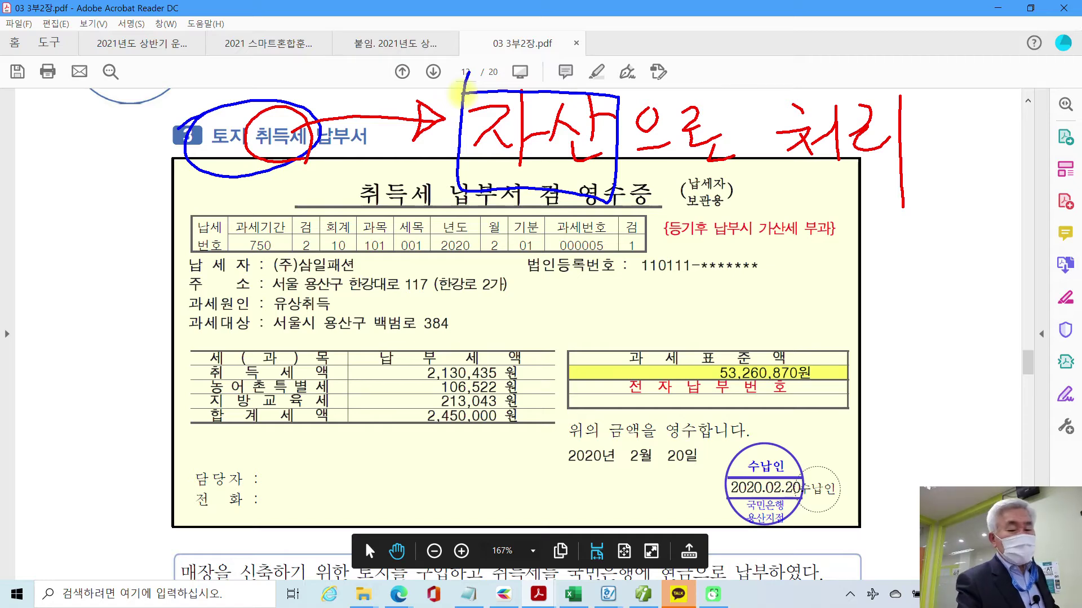
left_click_drag(187, 359, 213, 367)
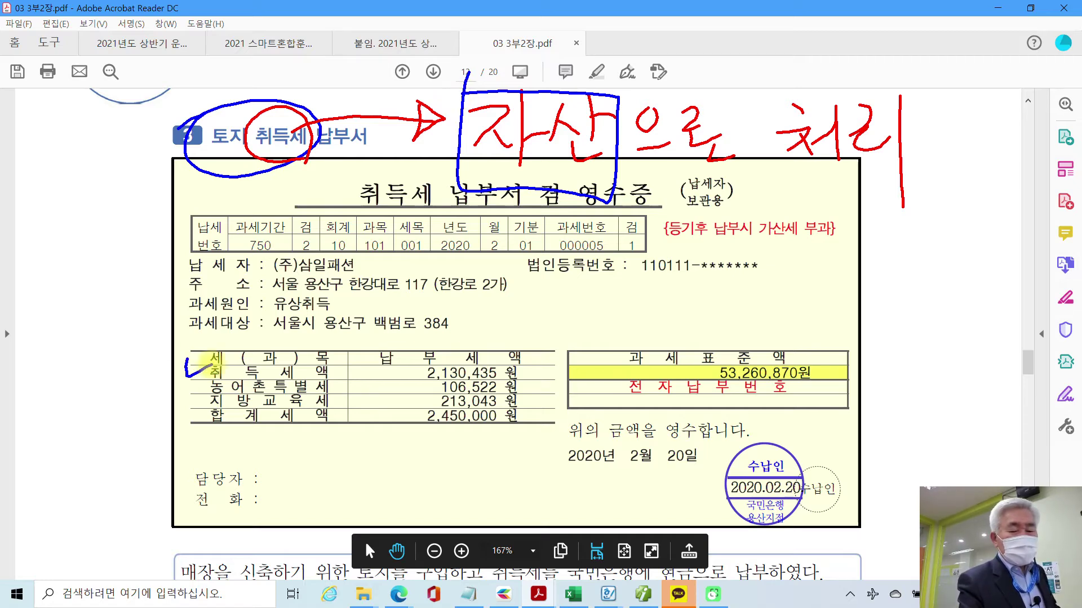
left_click_drag(387, 361, 402, 359)
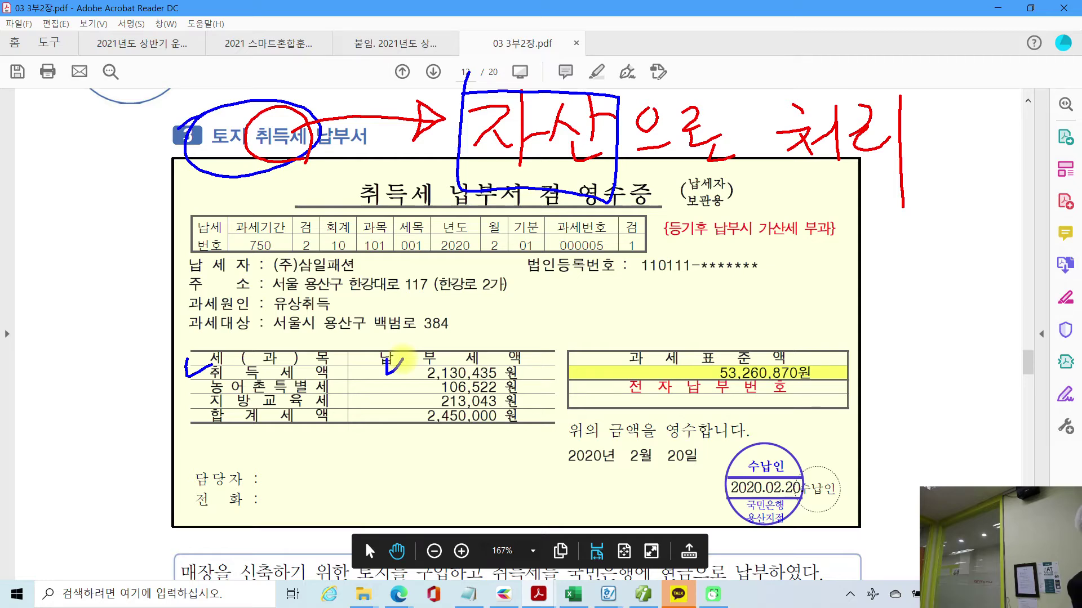
key("Escape")
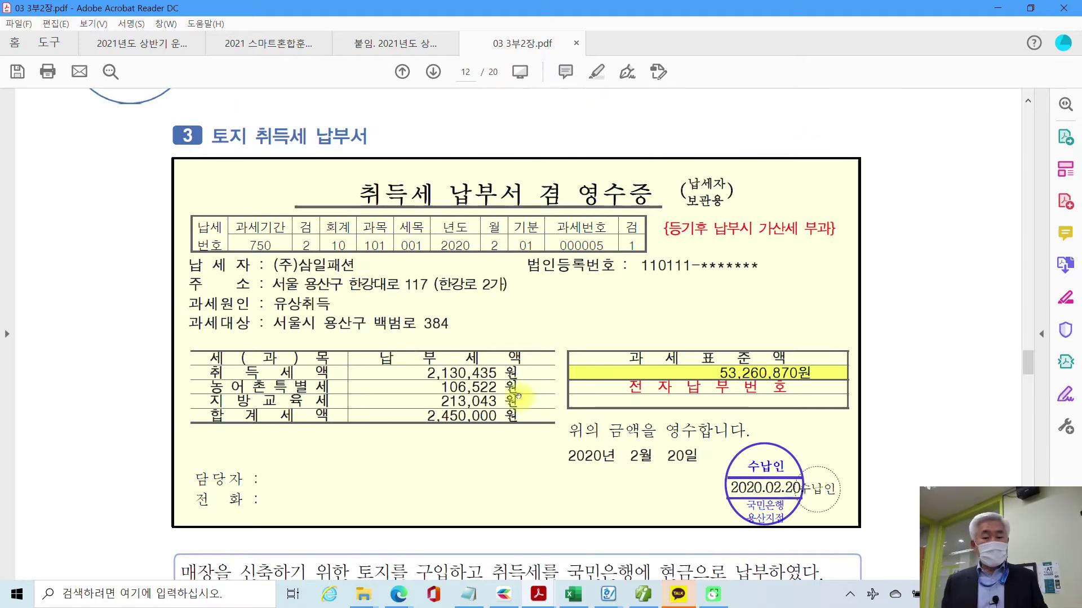
Underline the item 3 transaction sentence, frame 토지를 구입하고, circle the 합계세액 2,450,000원 in blue, and mark 토지 and 현금 in red.
scroll(539, 411, "down", 3)
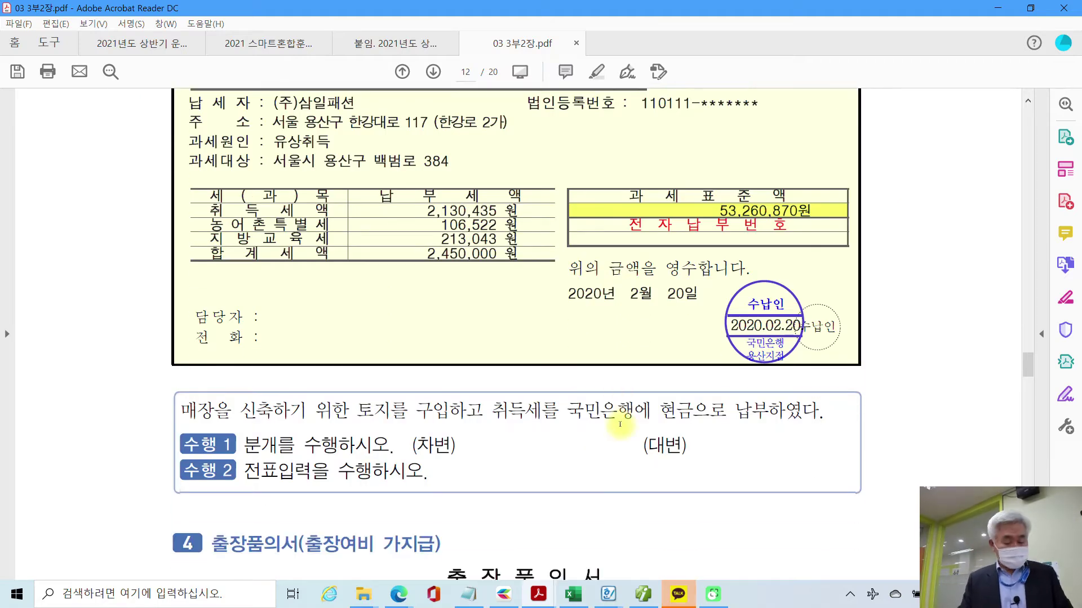
mouse_move(183, 420)
left_mouse_down()
mouse_move(415, 431)
mouse_move(821, 425)
left_mouse_up()
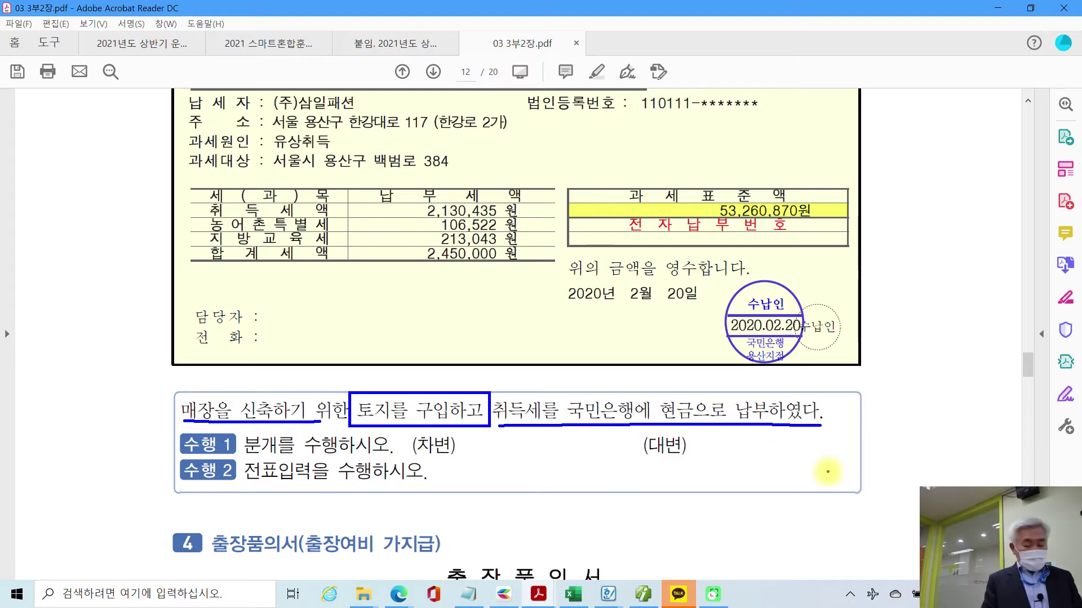
mouse_move(417, 236)
left_mouse_down()
mouse_move(441, 278)
mouse_move(462, 243)
mouse_move(390, 249)
left_mouse_up()
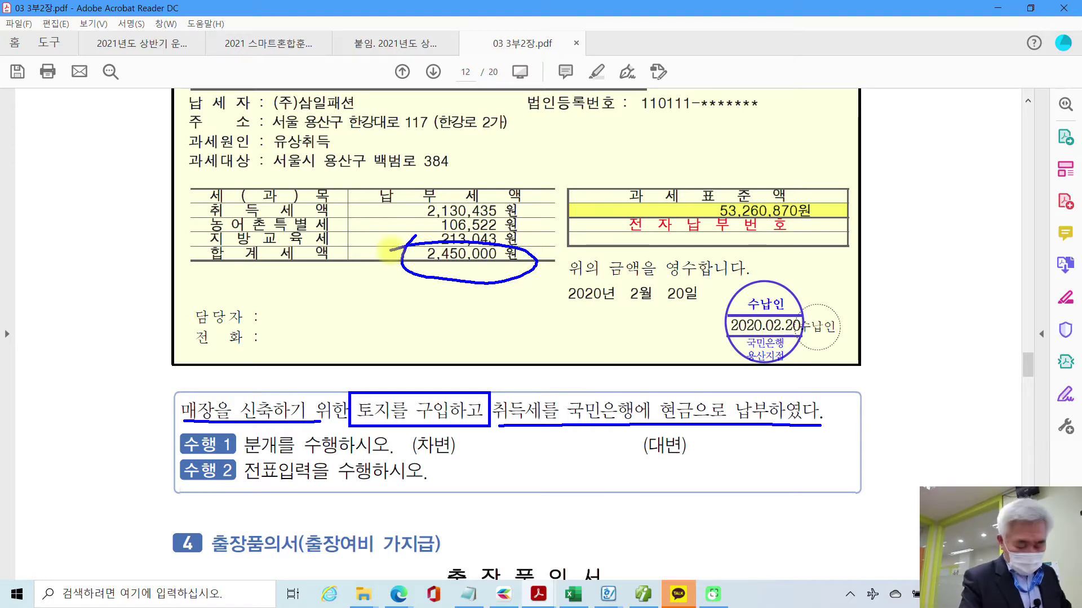
mouse_move(390, 429)
left_mouse_down()
mouse_move(357, 388)
mouse_move(390, 425)
left_mouse_up()
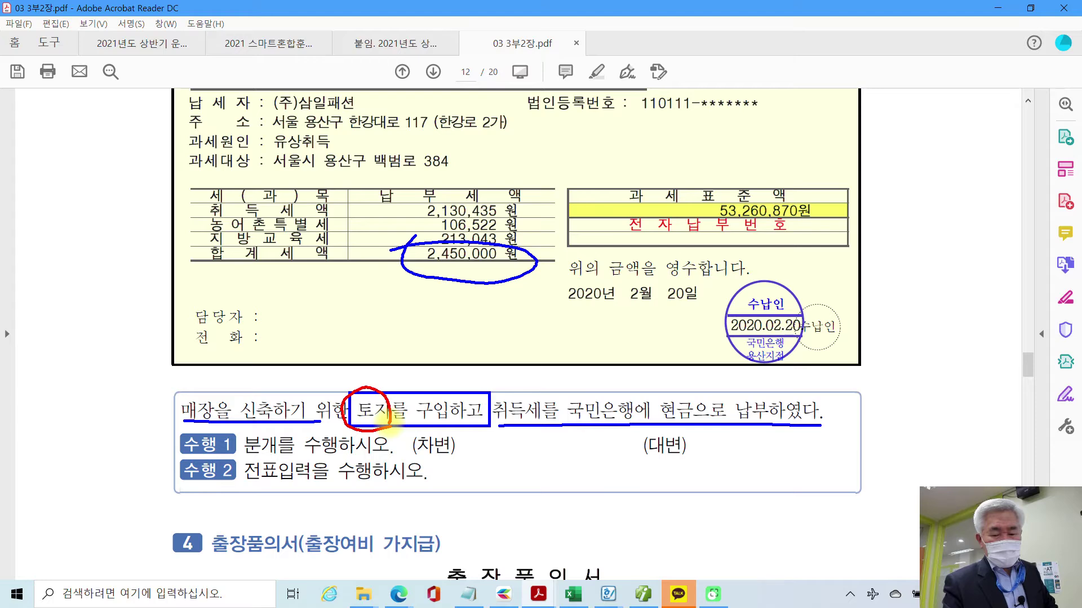
mouse_move(655, 387)
left_mouse_down()
mouse_move(698, 431)
mouse_move(670, 385)
mouse_move(656, 390)
left_mouse_up()
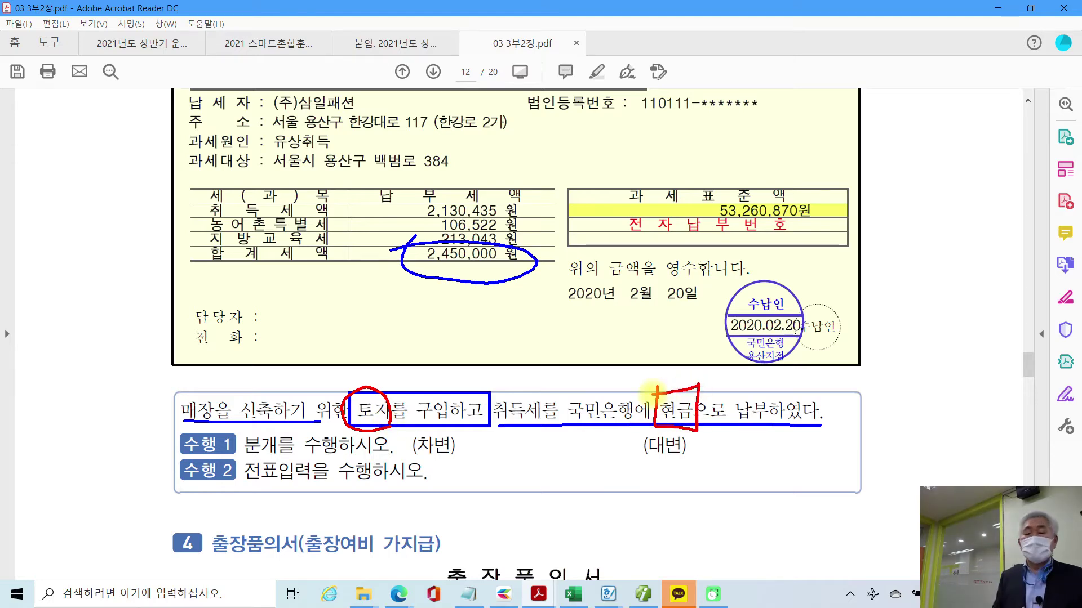
Underline the item 3 journal entry row in red, handwrite 토지 as 차변 and 현금 as 대변, and draw arrows from 2,450,000 to both sides.
left_click_drag(394, 462, 905, 448)
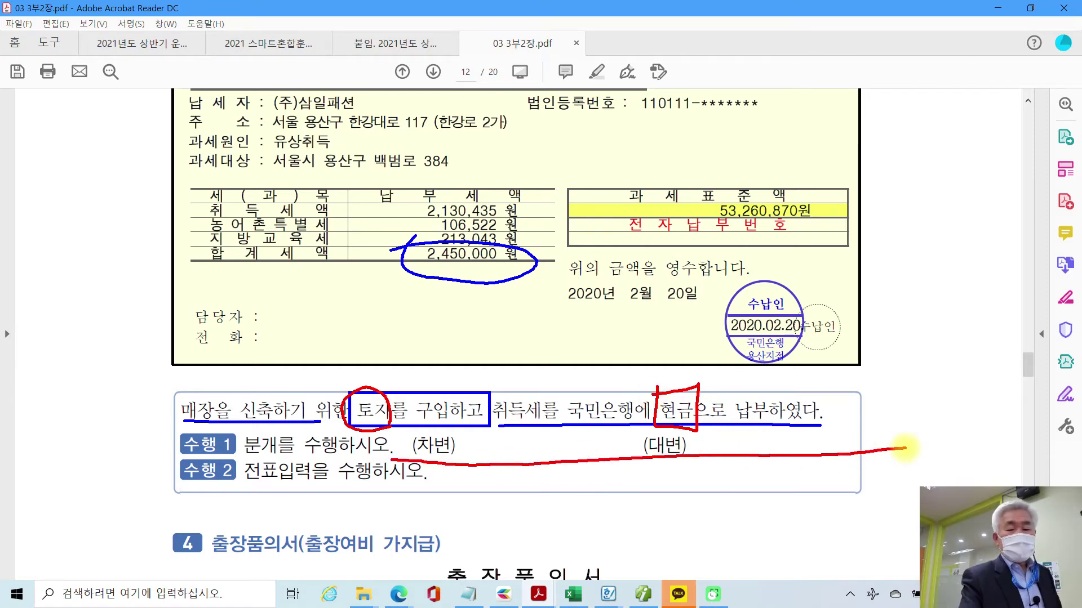
mouse_move(489, 438)
left_mouse_down()
mouse_move(473, 451)
mouse_move(491, 465)
mouse_move(507, 451)
mouse_move(521, 457)
mouse_move(528, 477)
left_mouse_up()
mouse_move(504, 277)
left_mouse_down()
mouse_move(570, 434)
mouse_move(581, 433)
left_mouse_up()
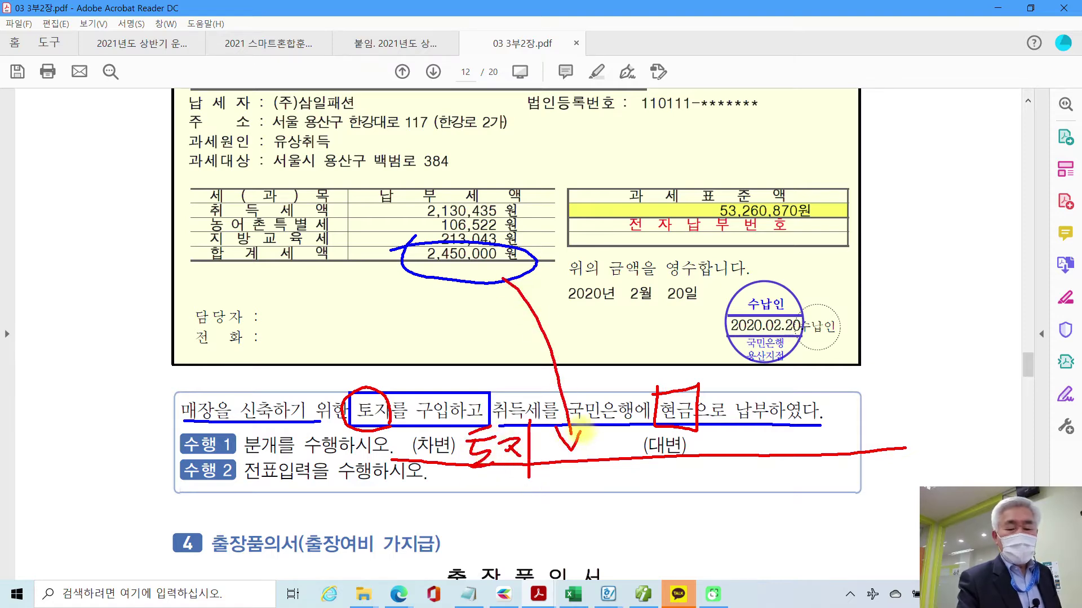
left_click_drag(711, 419, 756, 476)
mouse_move(766, 431)
left_mouse_down()
mouse_move(797, 449)
mouse_move(781, 472)
left_mouse_up()
mouse_move(510, 282)
left_mouse_down()
mouse_move(704, 355)
mouse_move(842, 432)
mouse_move(831, 435)
left_mouse_up()
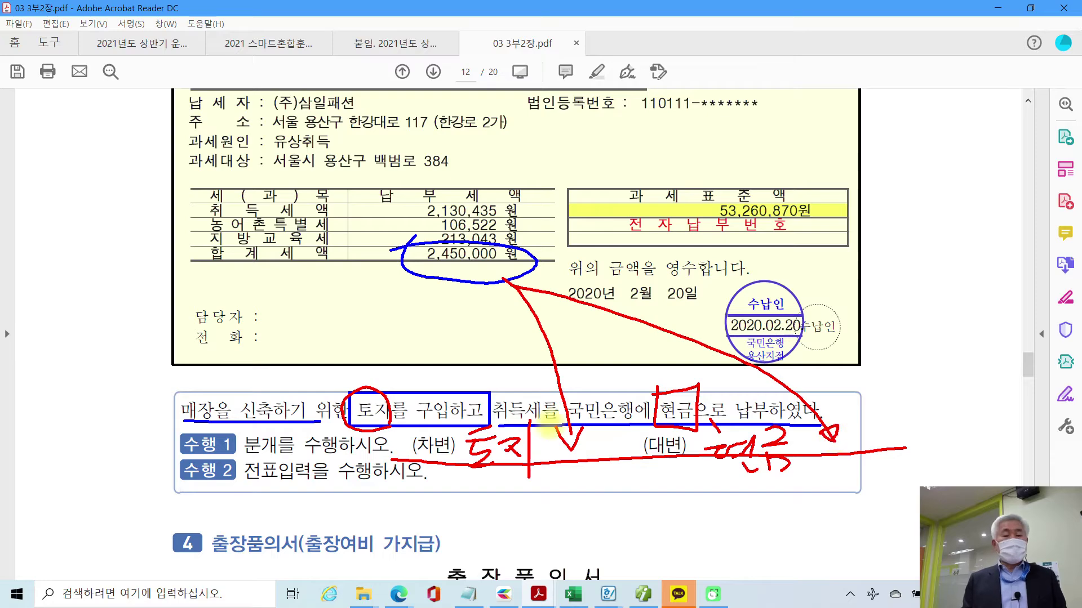
Clear the drawings from item 3 and review the 취득세 납부서 겸 영수증 together with its transaction sentence.
key("Escape")
scroll(420, 422, "up", 3)
scroll(420, 422, "up", 2)
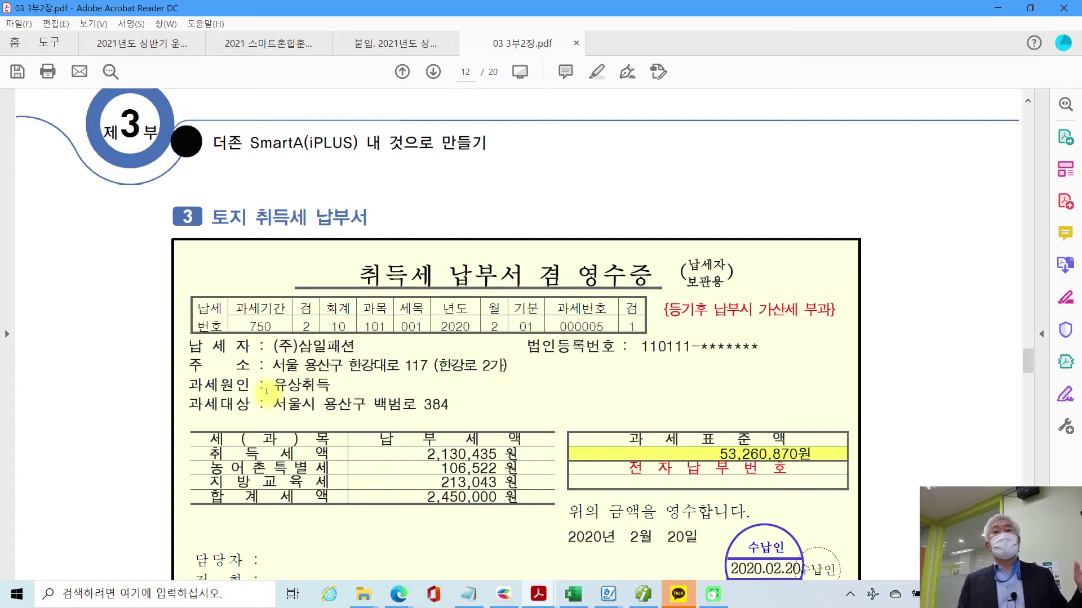
scroll(266, 390, "down", 6)
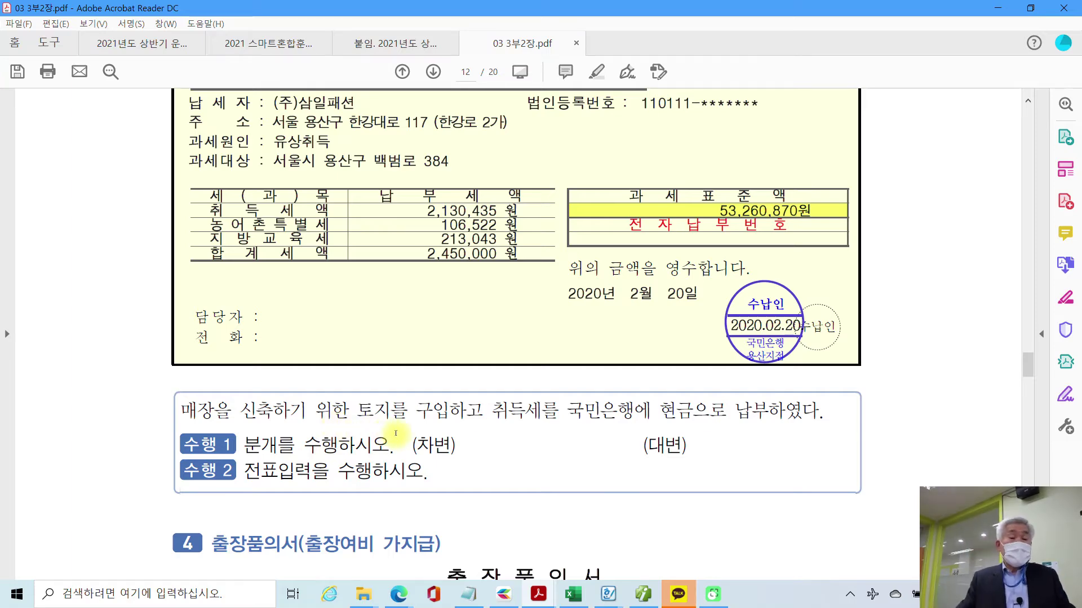
scroll(396, 433, "up", 3)
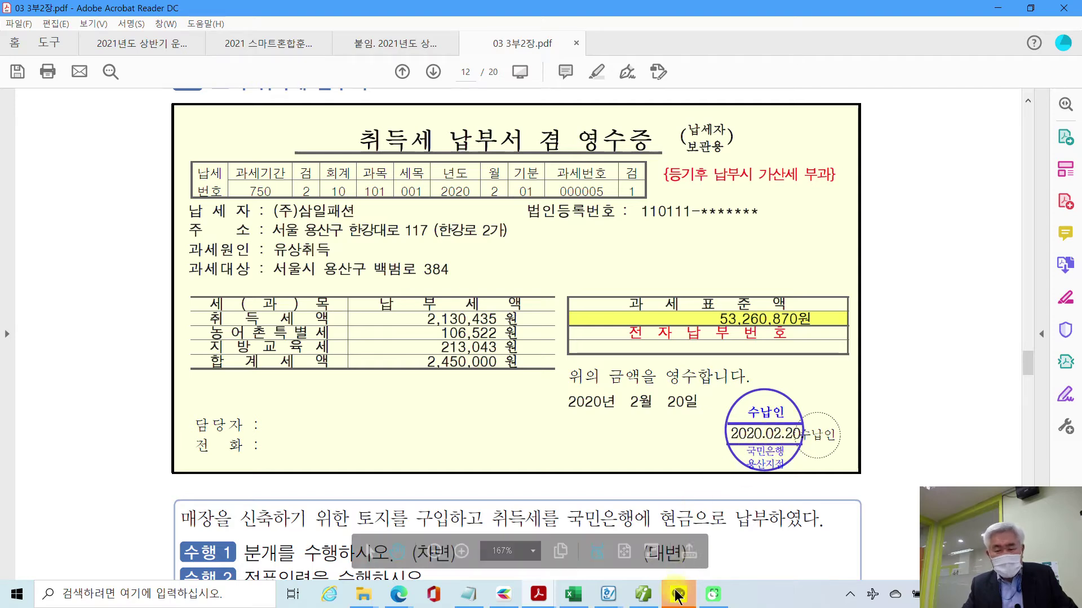
Switch to SmartA's 일반전표입력 and set the voucher date to February 20.
left_click(645, 594)
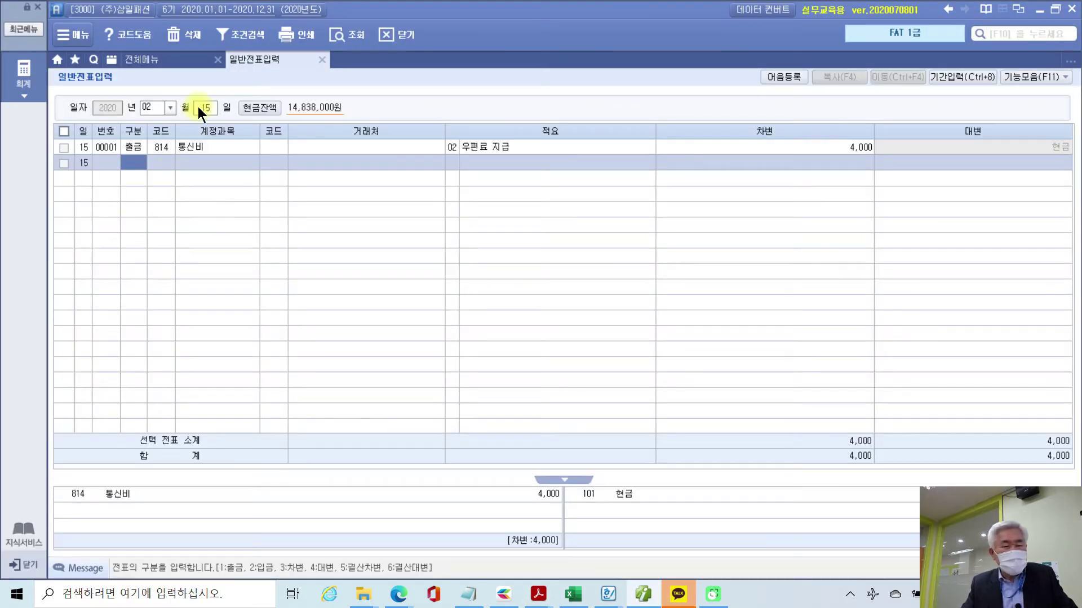
left_click(198, 107)
type("20")
key("Return")
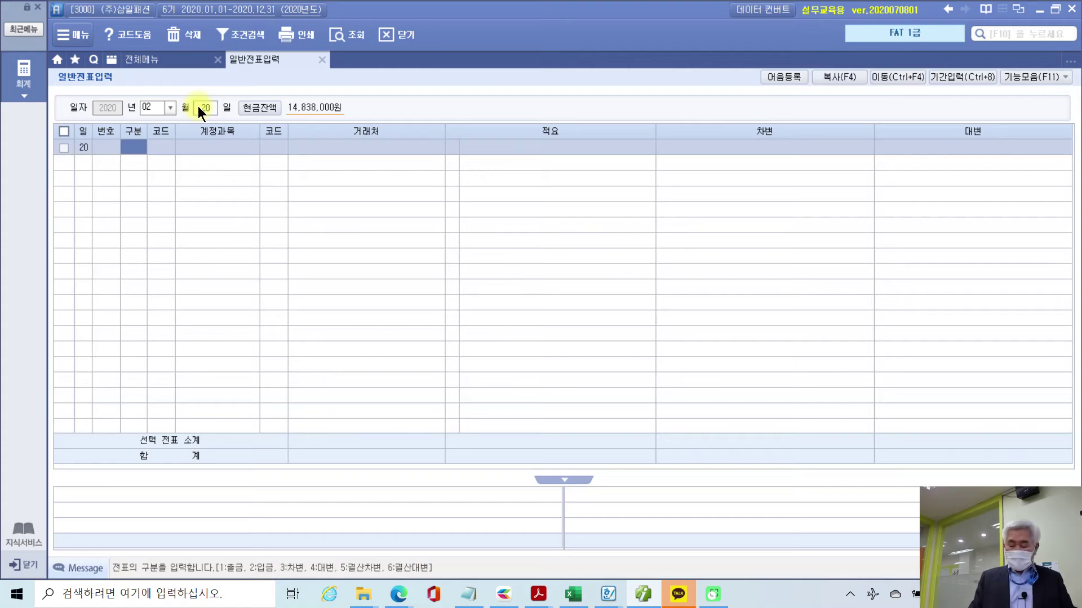
Start a 차변 line with account code 201 토지, leaving 거래처 and the 적요 code blank.
type("3")
key("Return")
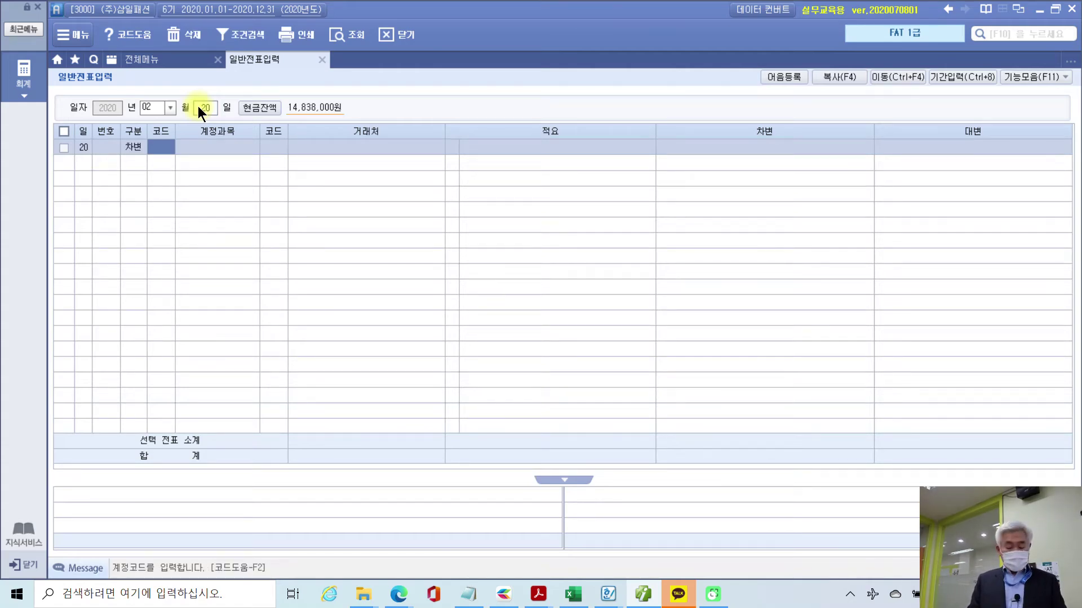
type("201")
key("Return")
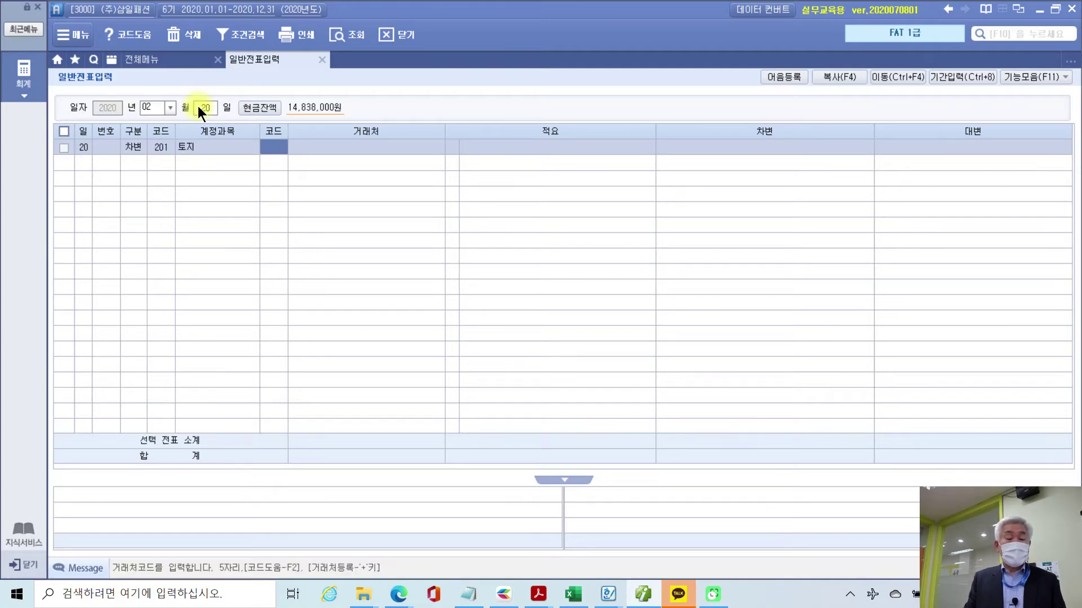
key("Return")
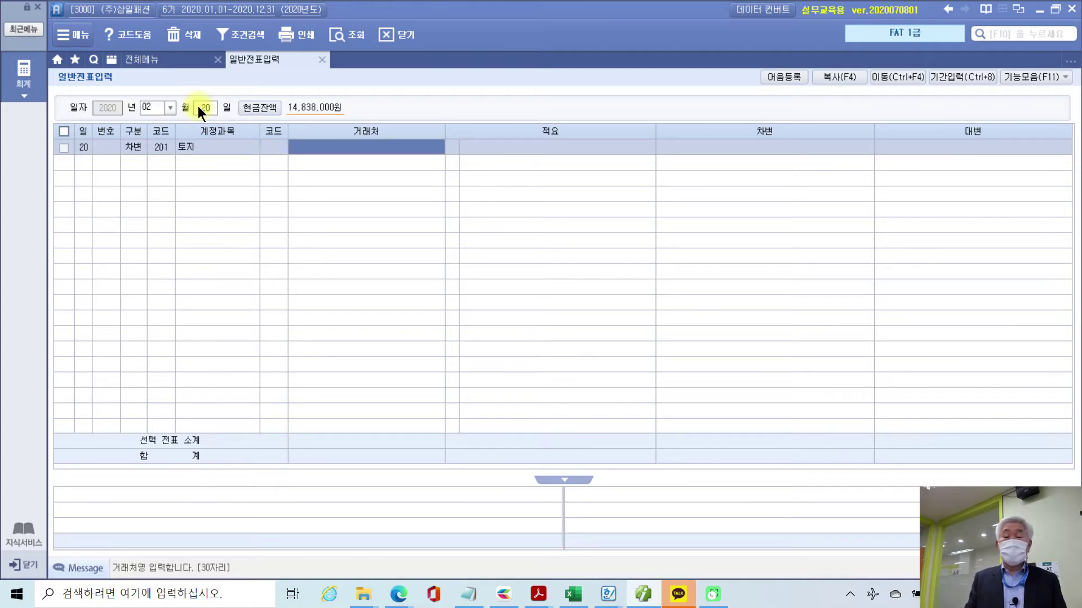
key("Return")
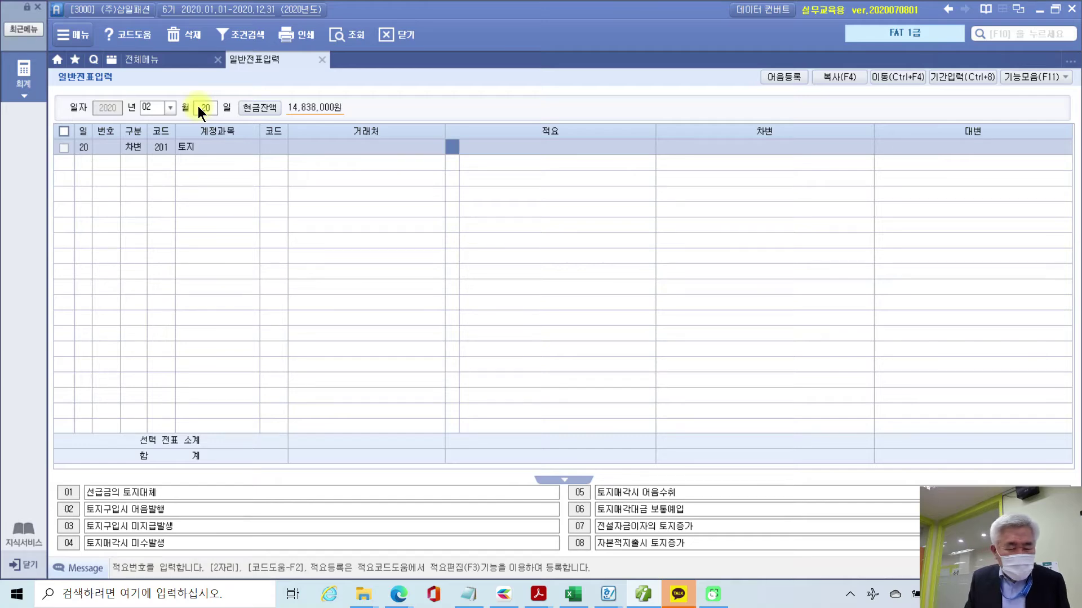
key("Return")
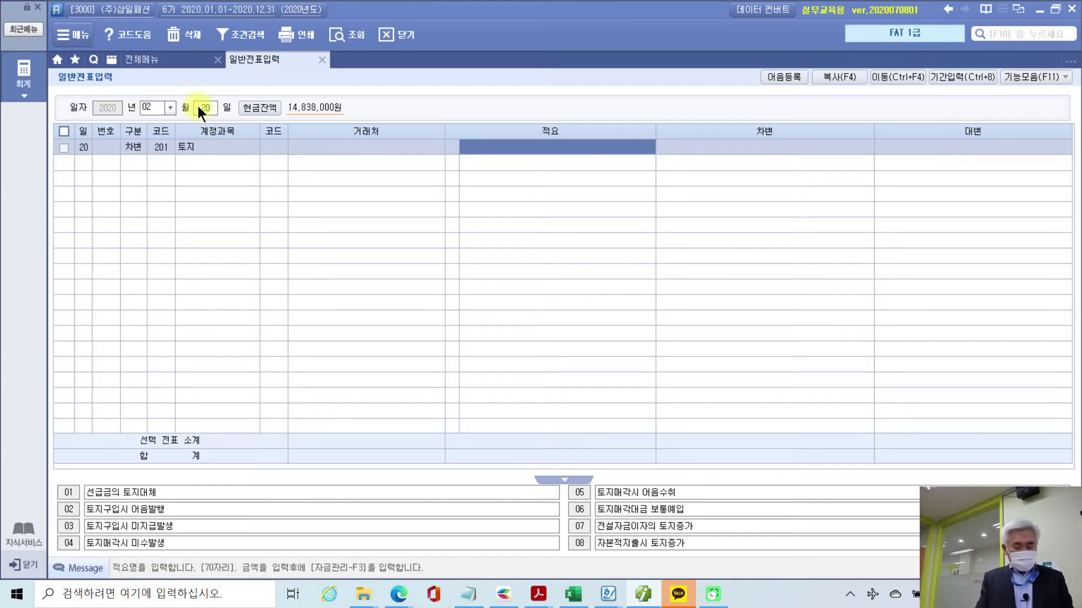
Enter 취득세등 납부 as the 적요 of the 토지 line.
type("취ㄱ")
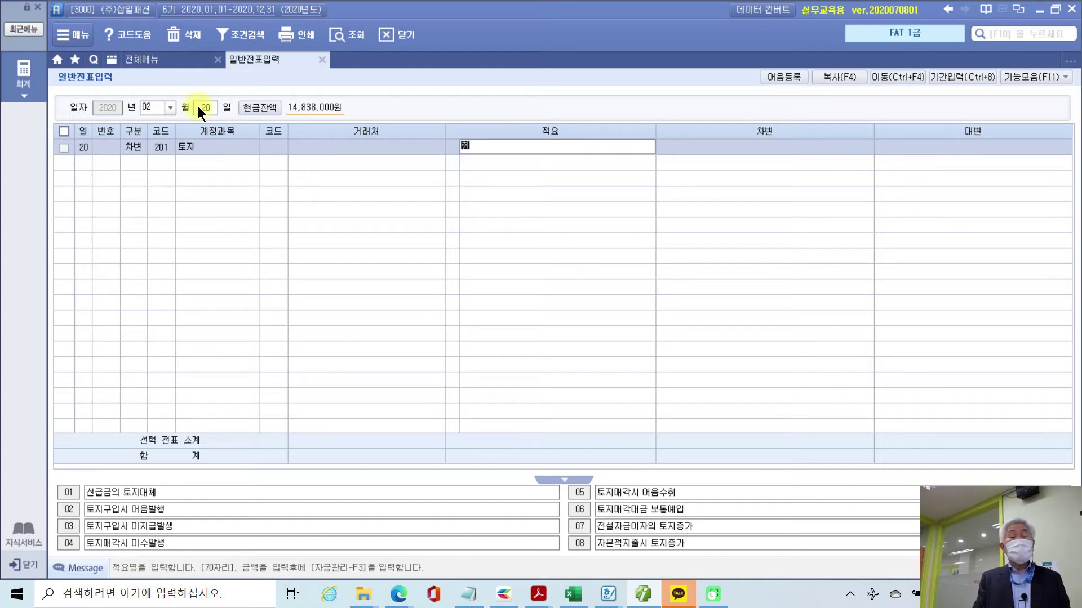
key("BackSpace")
type("득세")
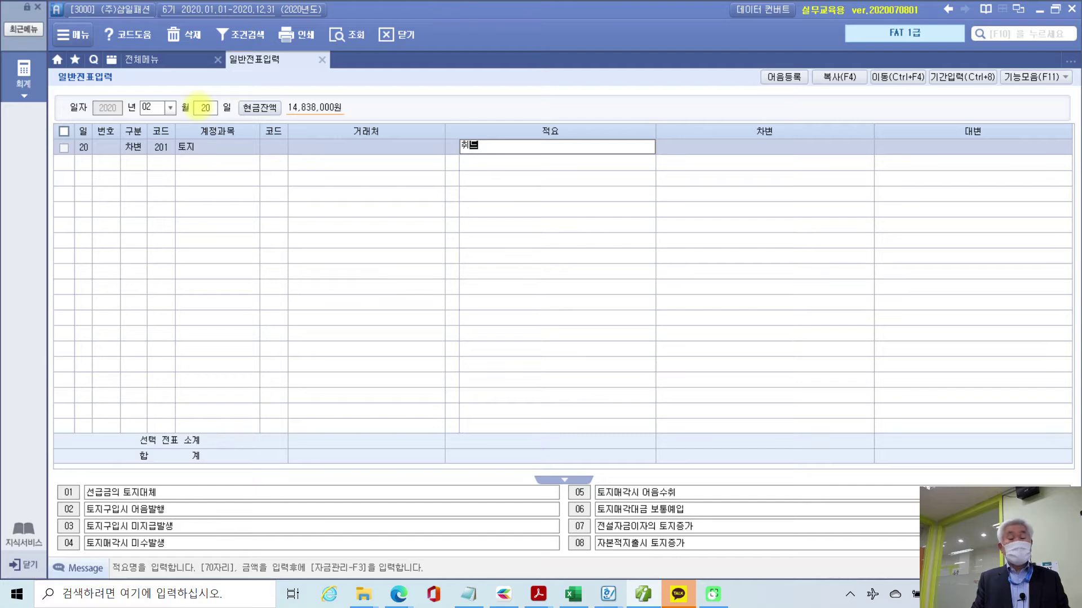
type("등 납부")
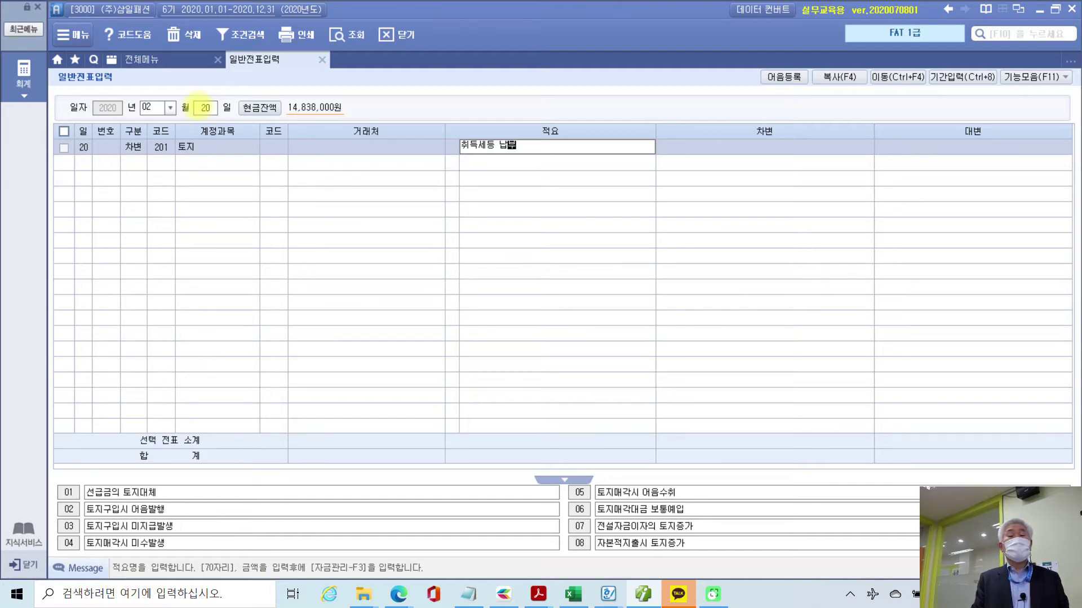
key("Return")
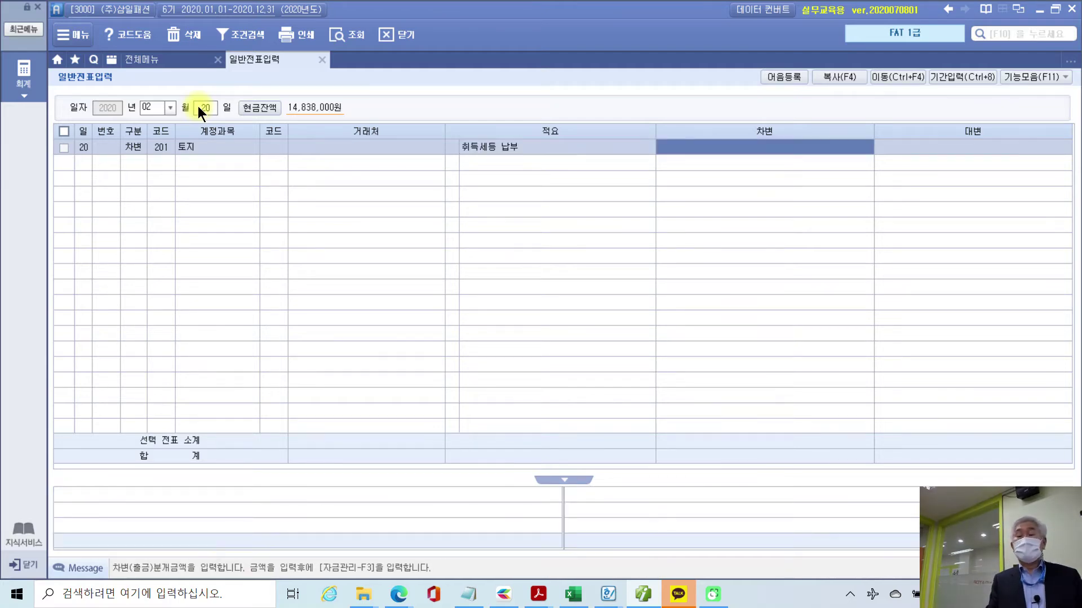
Examine the predefined 적요 codes for the 토지 account in 적요코드도움 and close the list without choosing one.
key("shift+Tab")
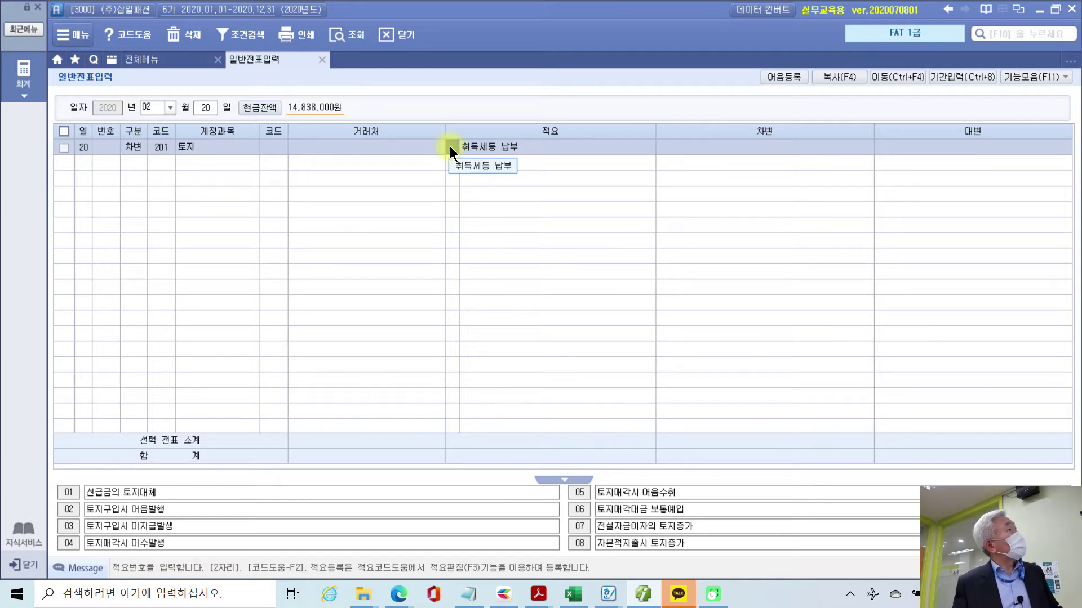
key("F2")
left_click_drag(452, 166, 227, 226)
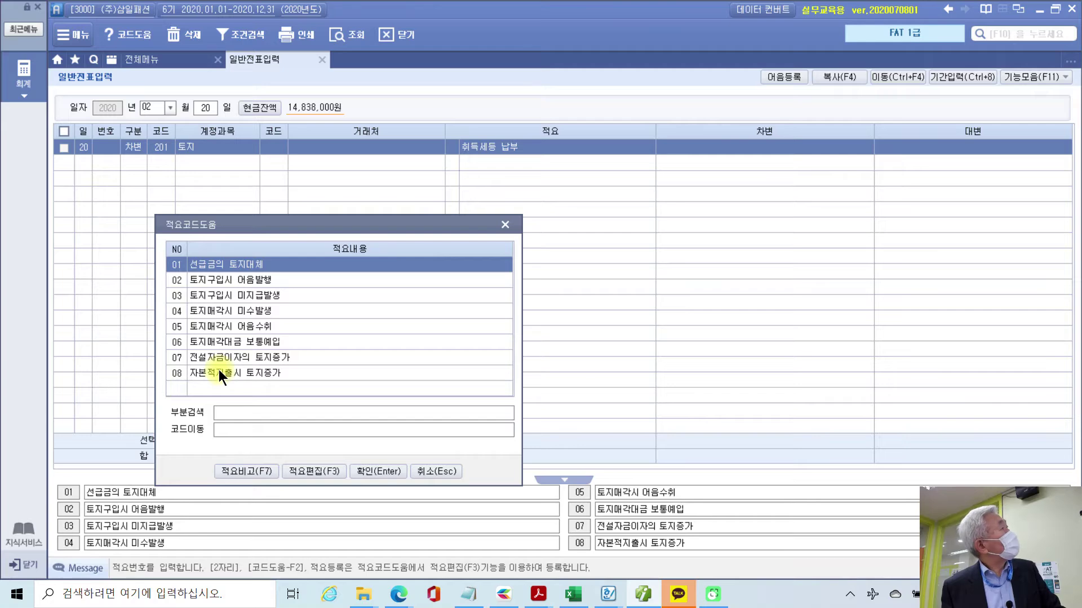
left_click(505, 227)
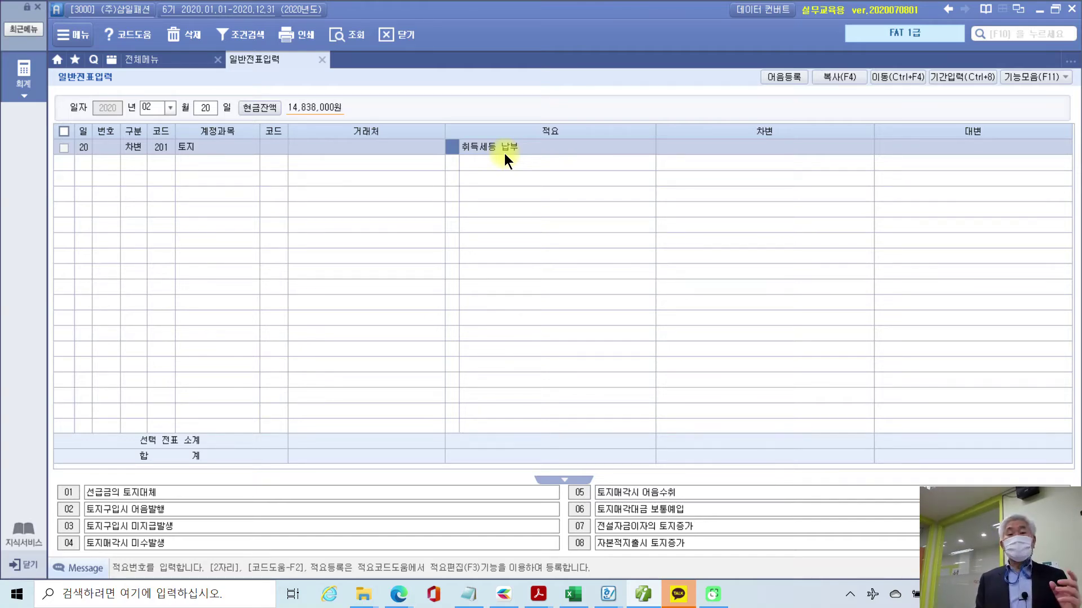
Keep the 적요 as written and enter 2,450,000 as the 차변 amount of the 토지 line.
key("Return")
key("Return")
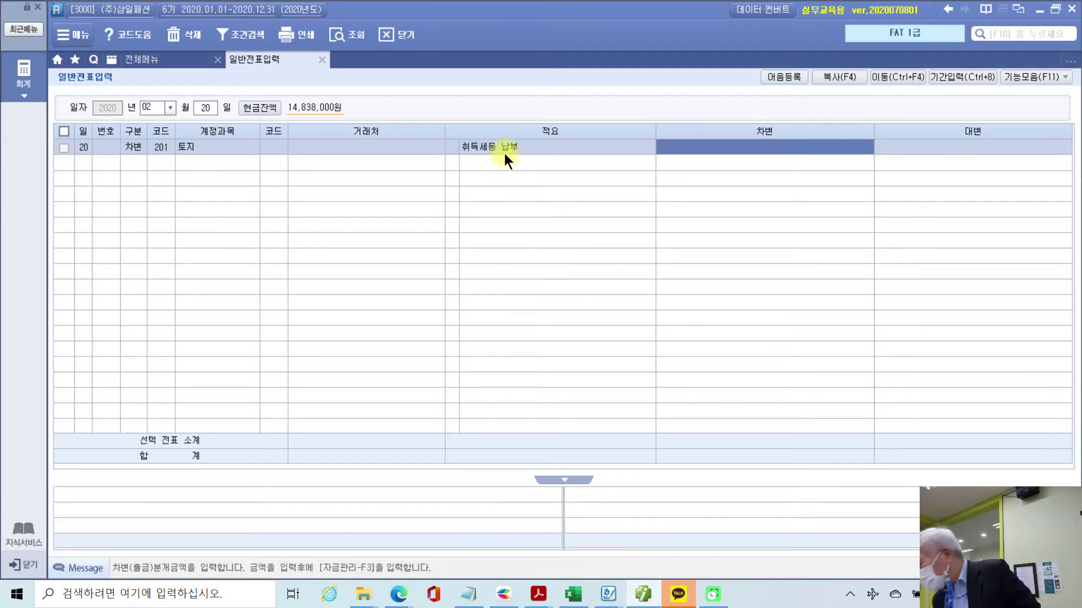
type("2,450,000")
key("Return")
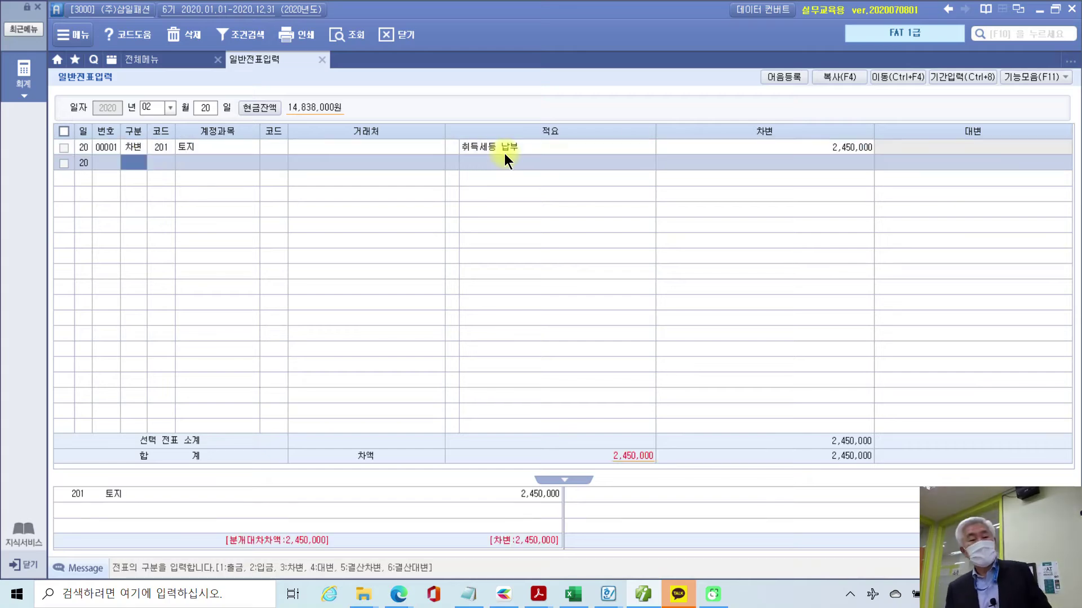
Add a 대변 line with account code 101 현금, the same 적요 취득세등 납부, and an amount of 2,450,000.
type("4")
key("Return")
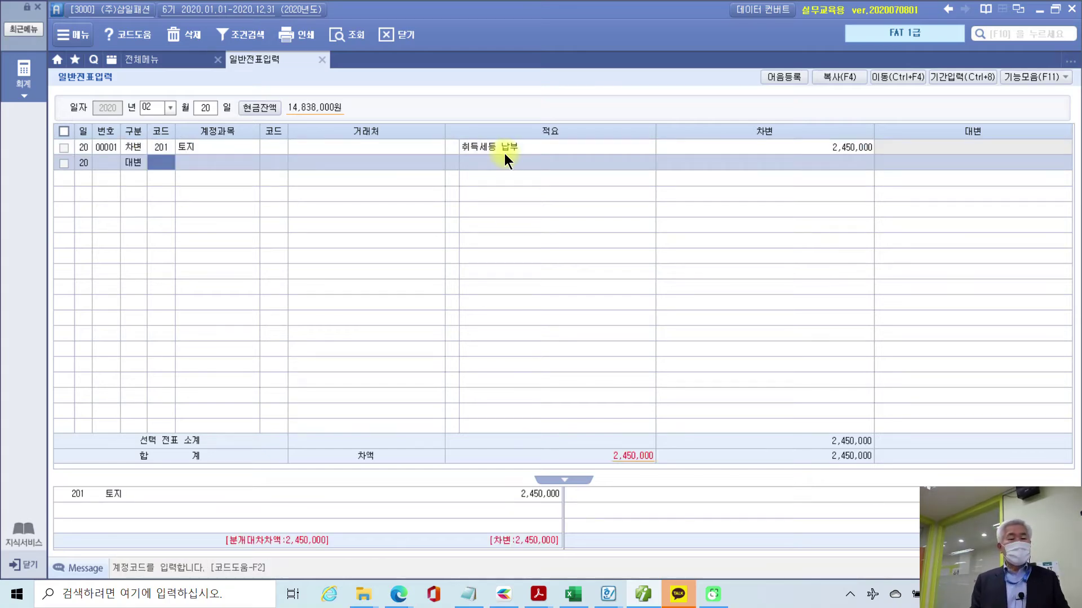
type("101")
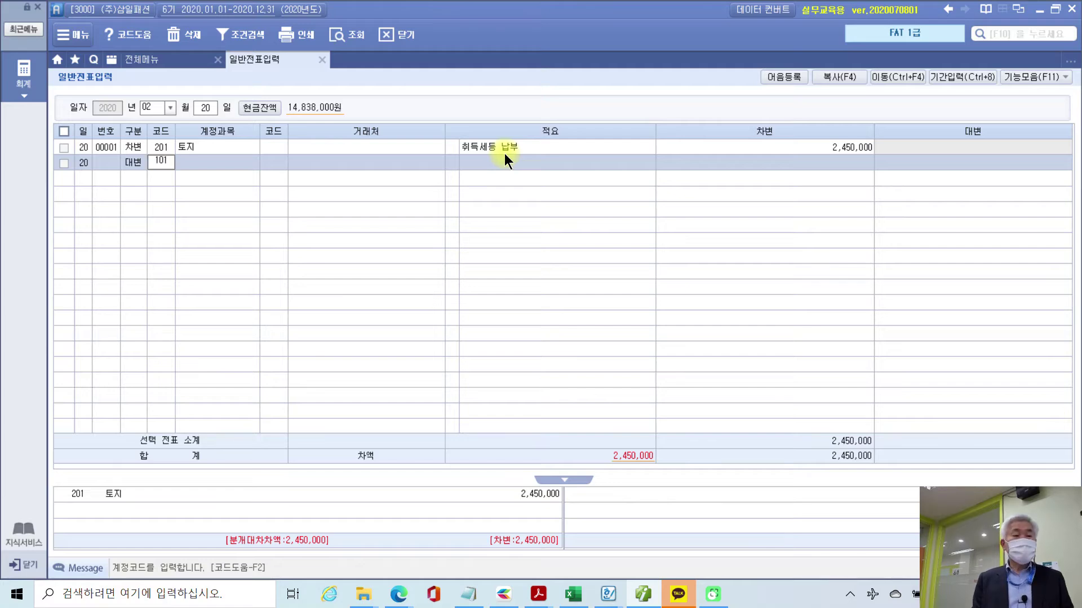
key("Return")
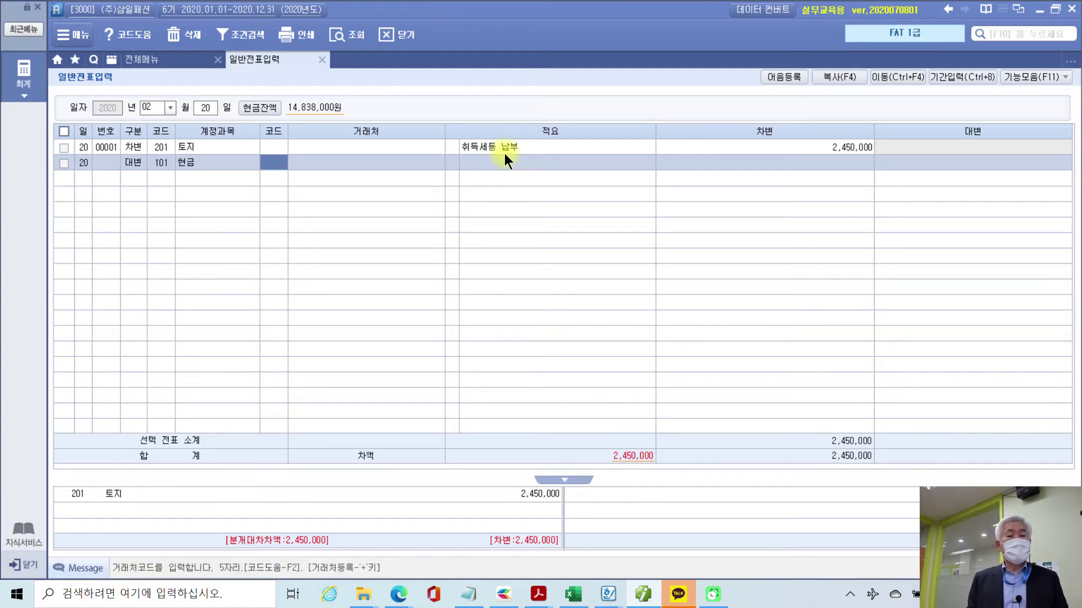
key("Return")
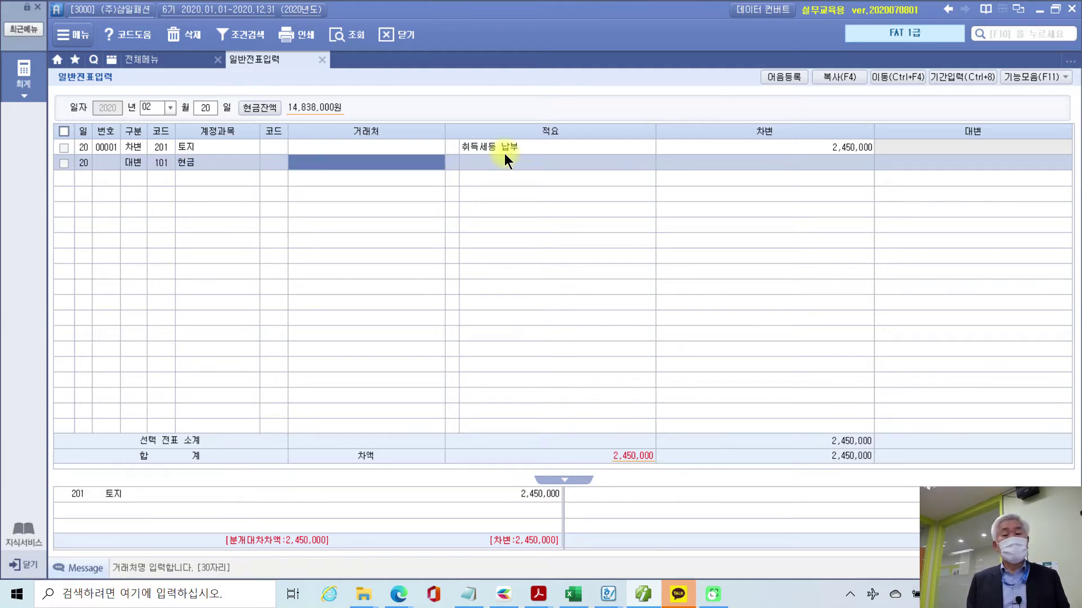
key("Return")
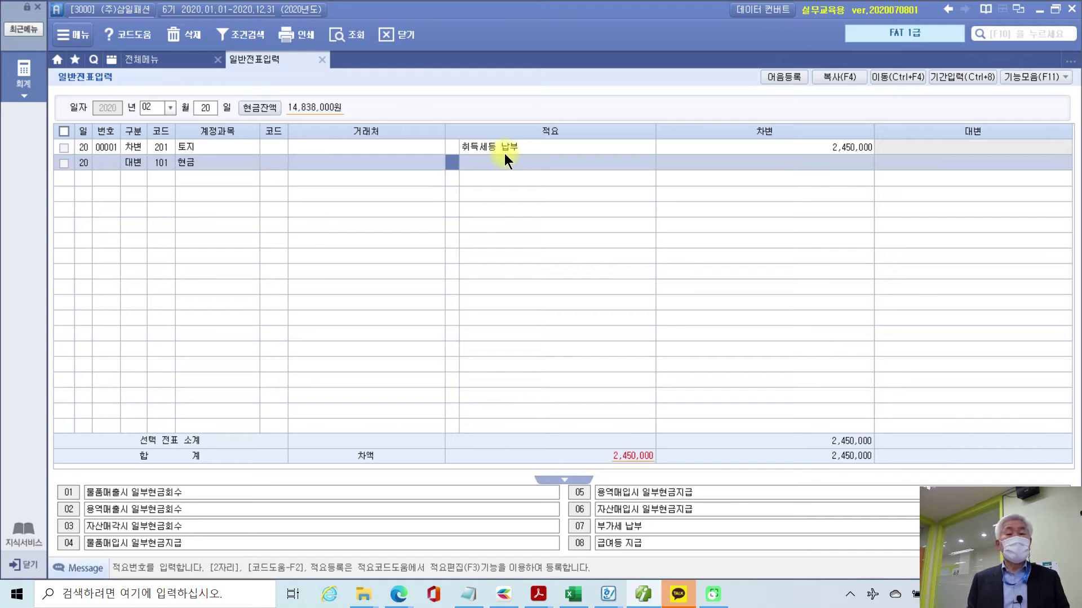
key("Return")
key("Return")
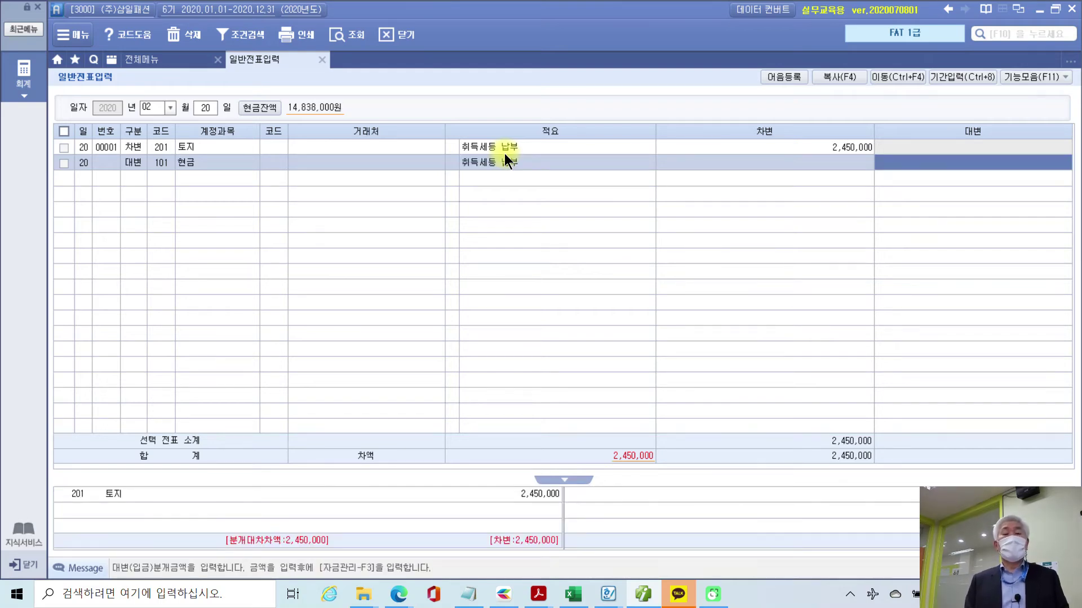
type("2450000")
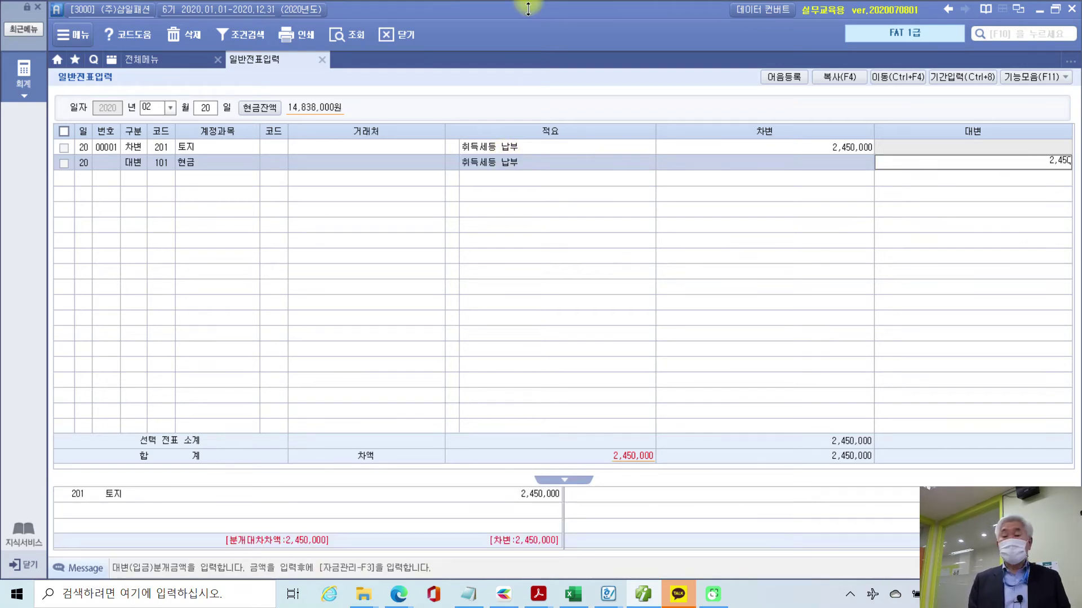
key("Return")
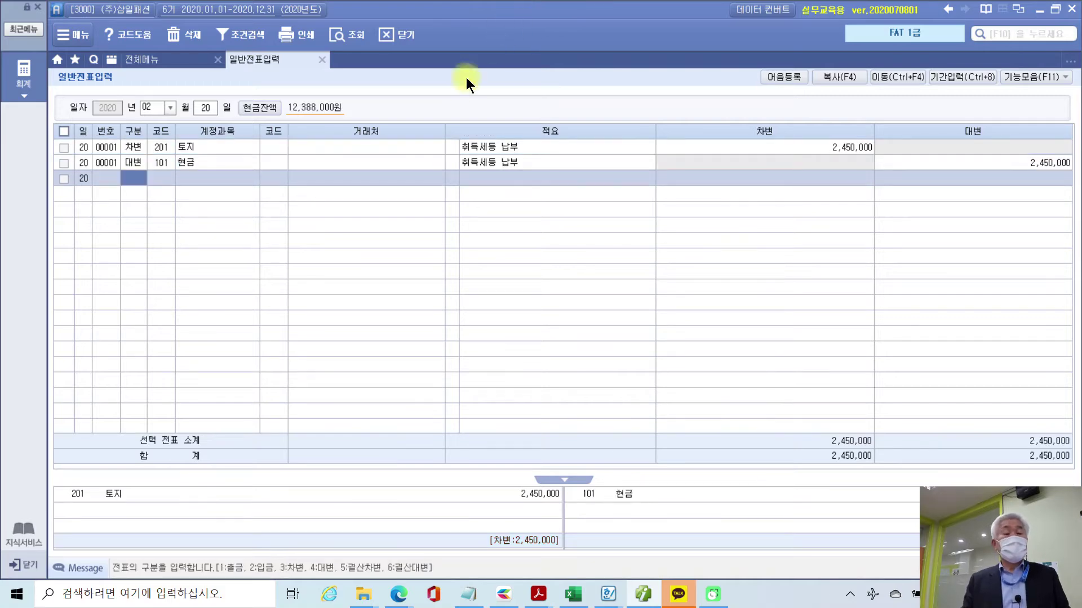
Select the February 20 voucher, draw a red frame around its journal entry preview, and clear the frame.
left_click(155, 146)
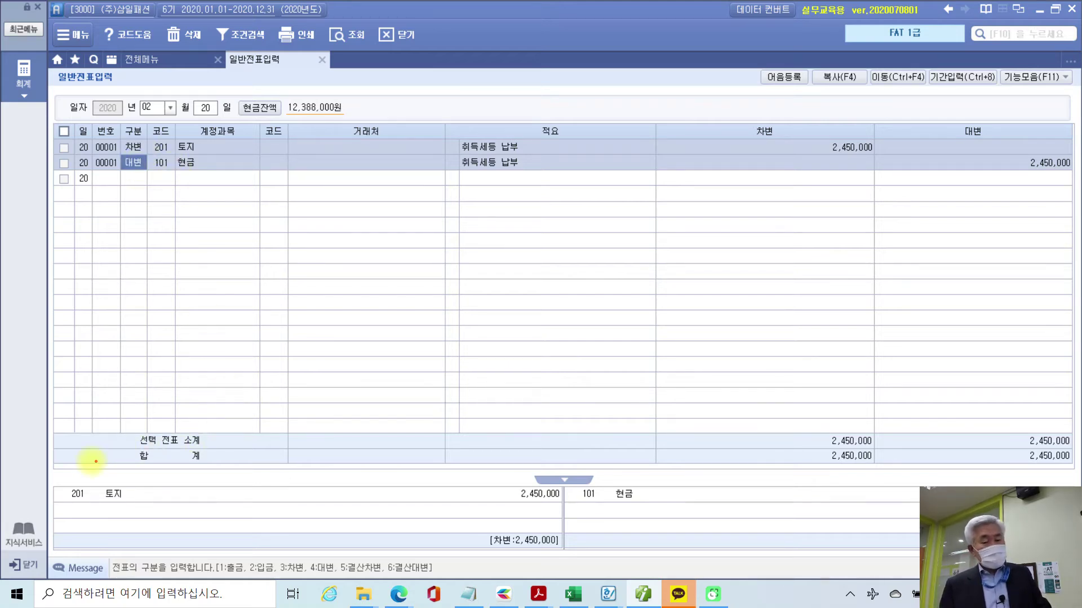
left_click_drag(49, 476, 707, 539)
left_click_drag(804, 543, 1075, 544)
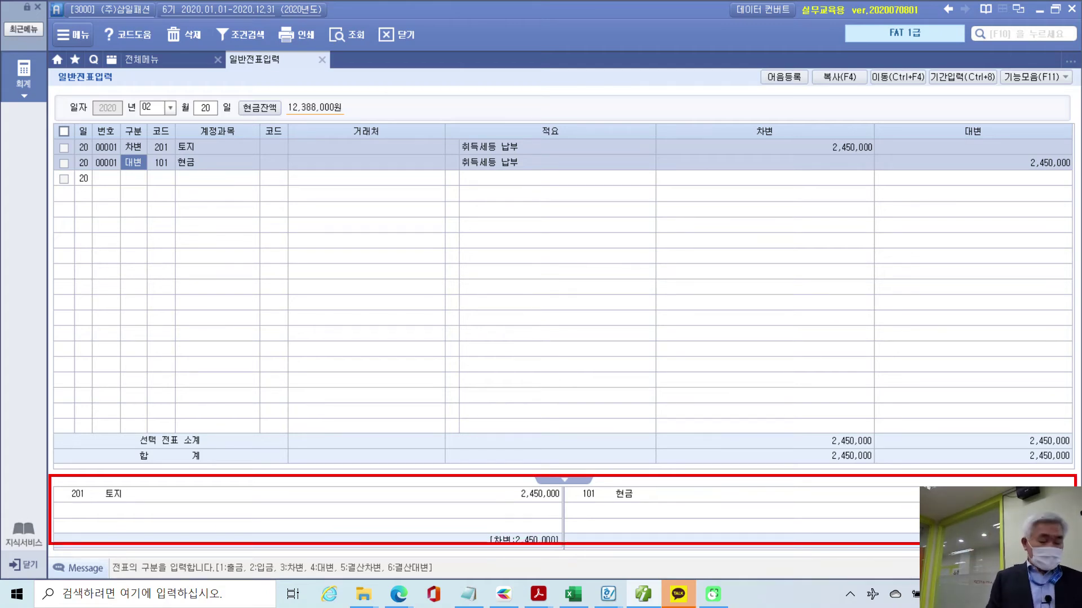
key("Escape")
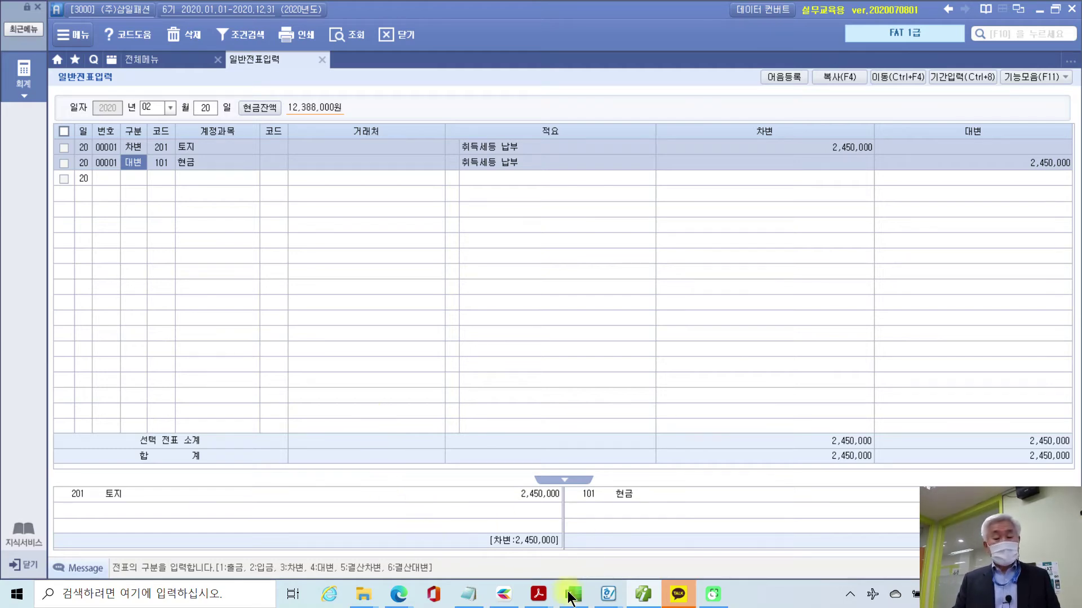
Switch back to the textbook PDF in Acrobat Reader and highlight 취득세 in the item 3 heading.
left_click(540, 599)
left_click(763, 542)
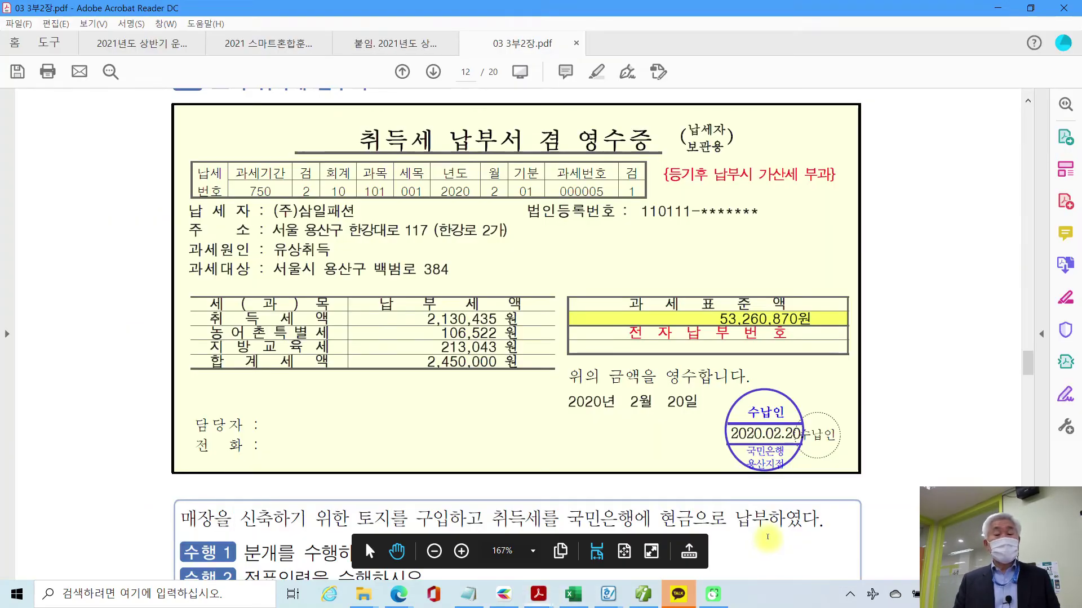
scroll(530, 378, "up", 2)
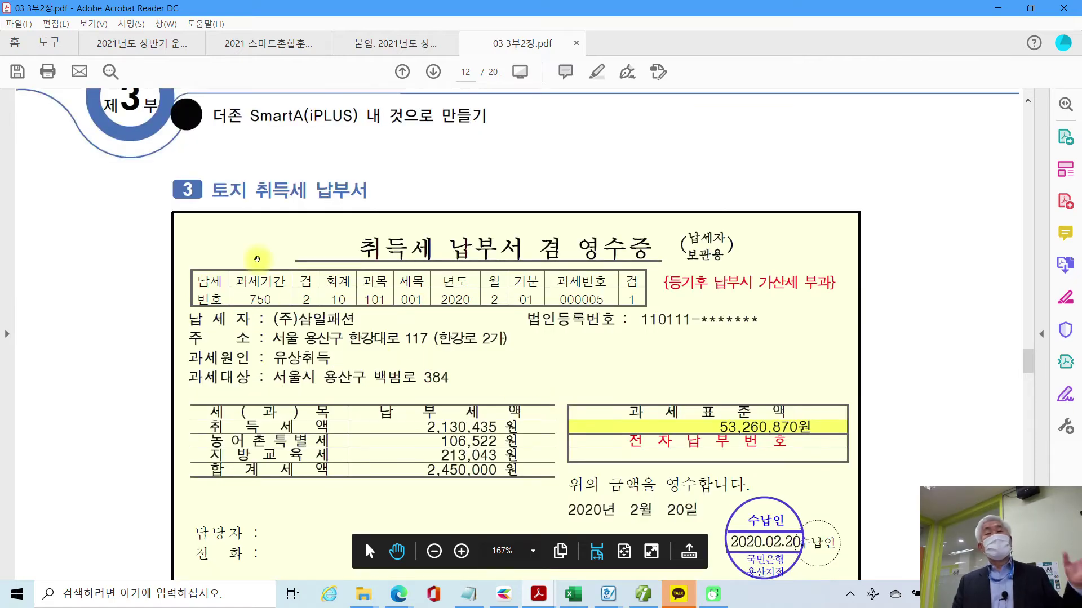
left_click_drag(256, 190, 308, 190)
right_click(298, 192)
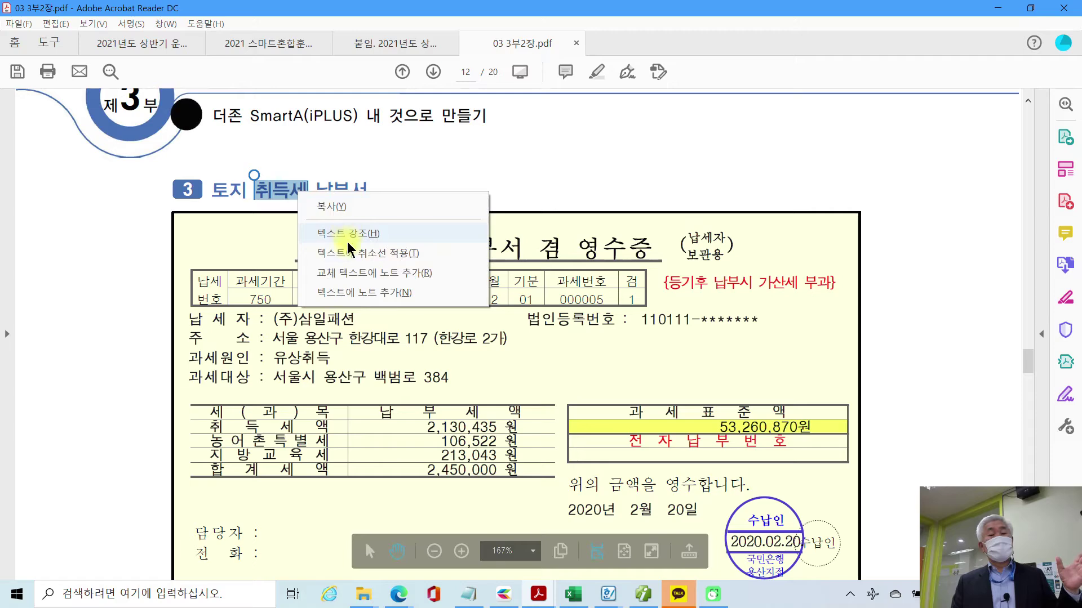
left_click(348, 236)
Go to item 4, 출장품의서(출장여비 가지급), and review its form and transaction sentence.
scroll(315, 413, "down", 5)
scroll(315, 413, "down", 6)
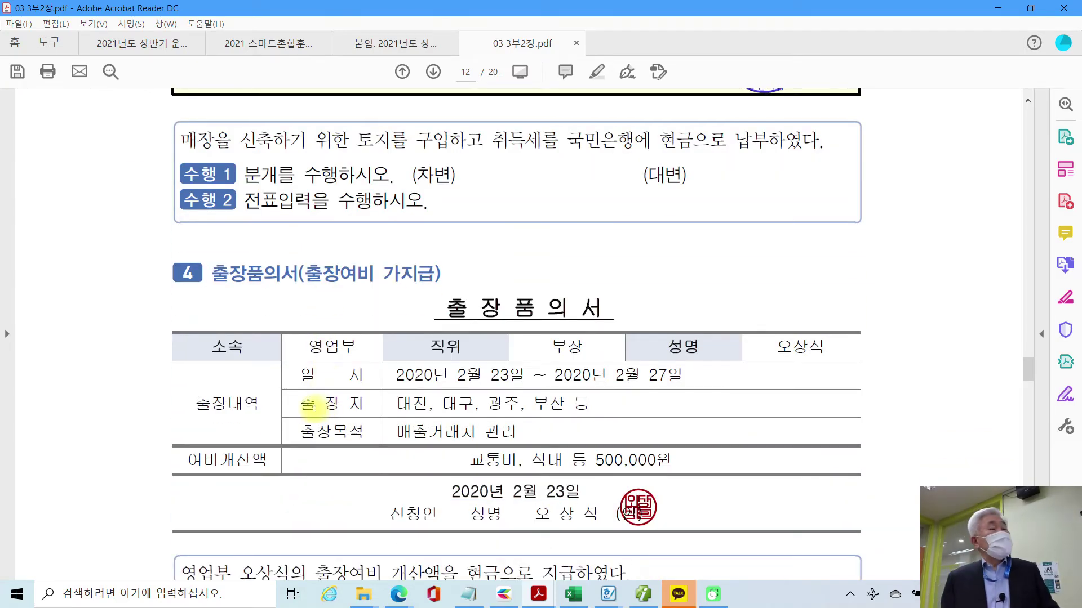
scroll(315, 405, "down", 1)
scroll(314, 407, "down", 1)
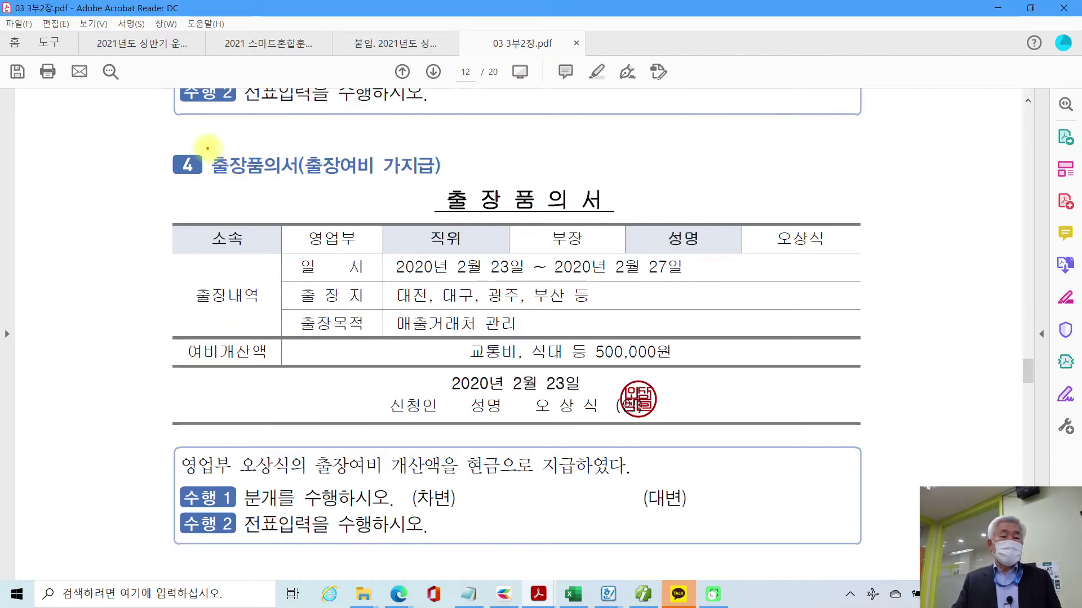
Frame 출장품의서 in the item 4 heading, underline the traveller's name, frame 출장내역, and clear the marks.
mouse_move(207, 149)
left_mouse_down()
mouse_move(242, 186)
mouse_move(301, 186)
left_mouse_up()
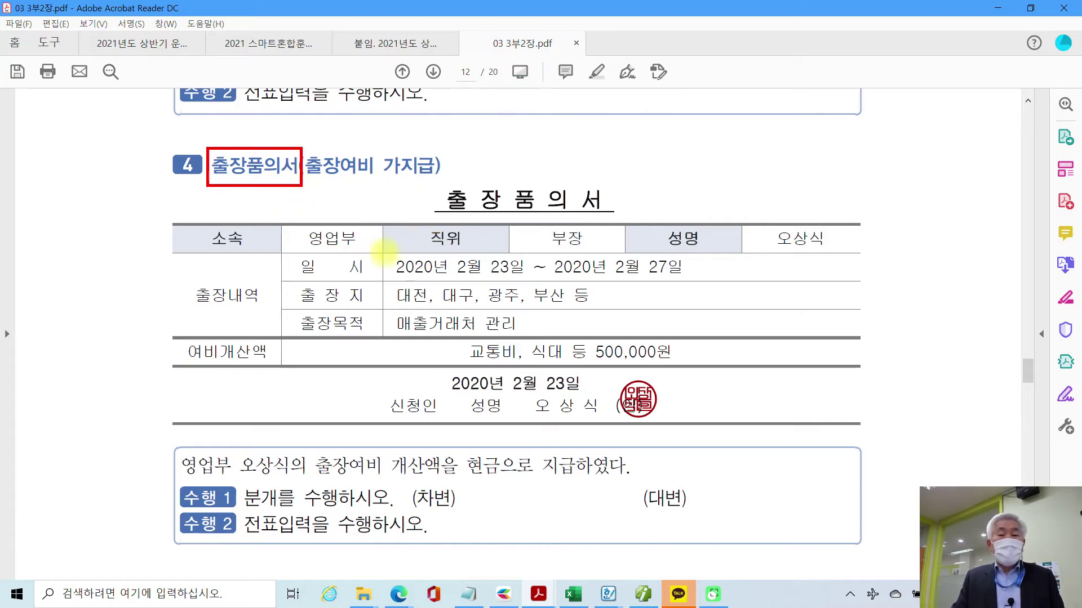
left_click_drag(727, 247, 807, 250)
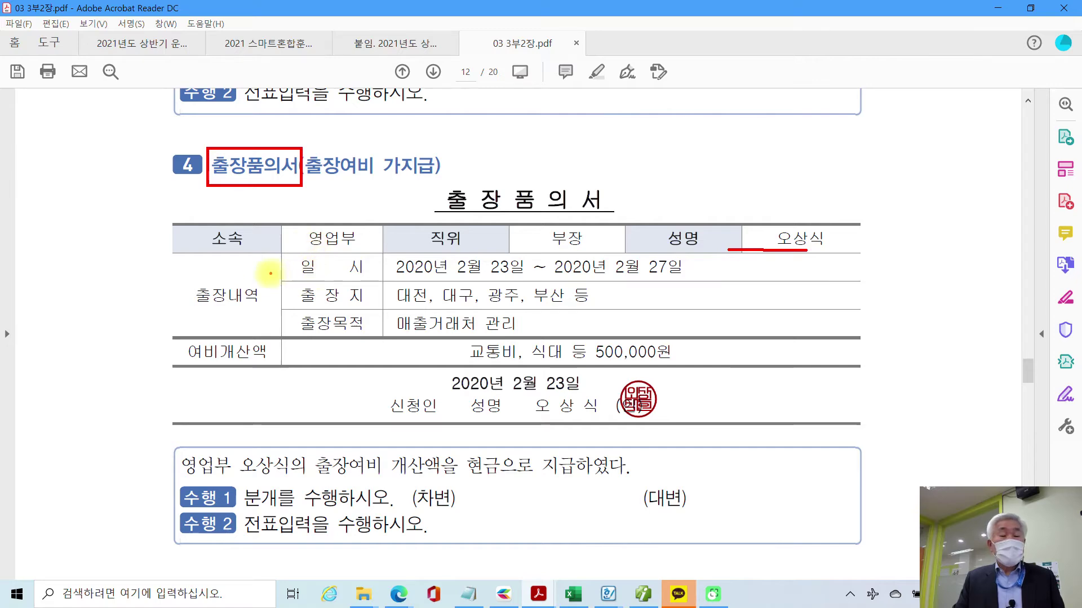
left_click_drag(193, 285, 264, 310)
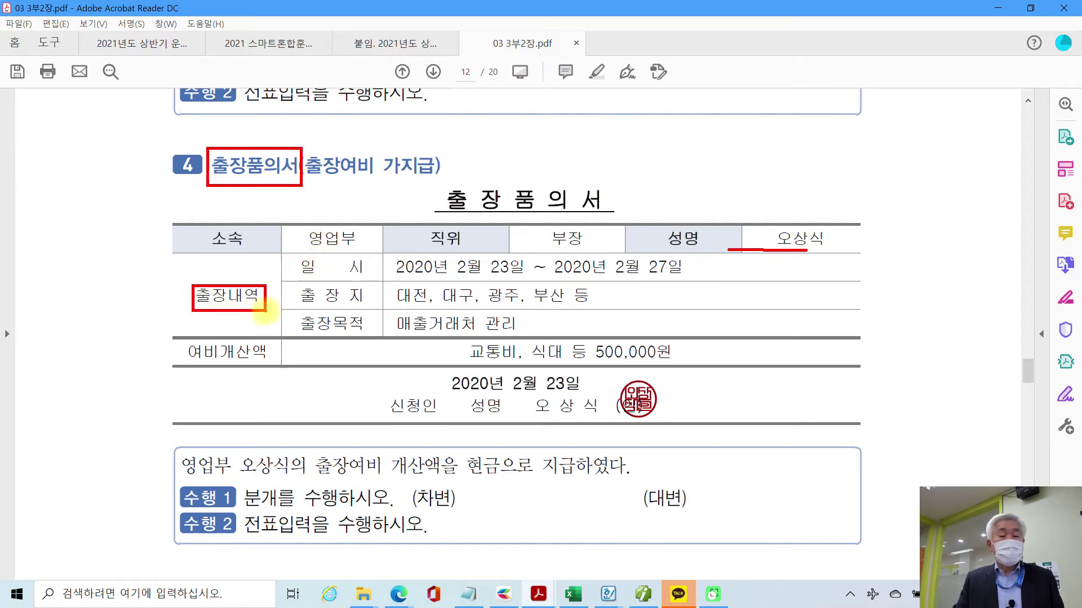
key("Escape")
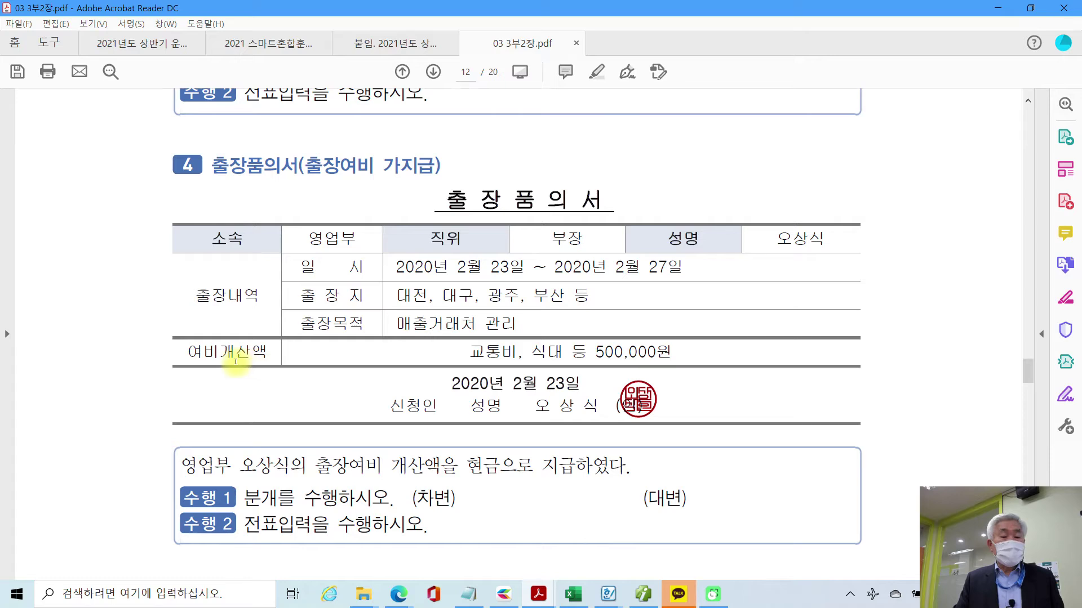
Frame 여비개산액, underline 500,000원, frame the transaction box, and underline the phrase 현금으로 지급하였다.
left_click_drag(180, 345, 277, 370)
left_click_drag(581, 361, 665, 361)
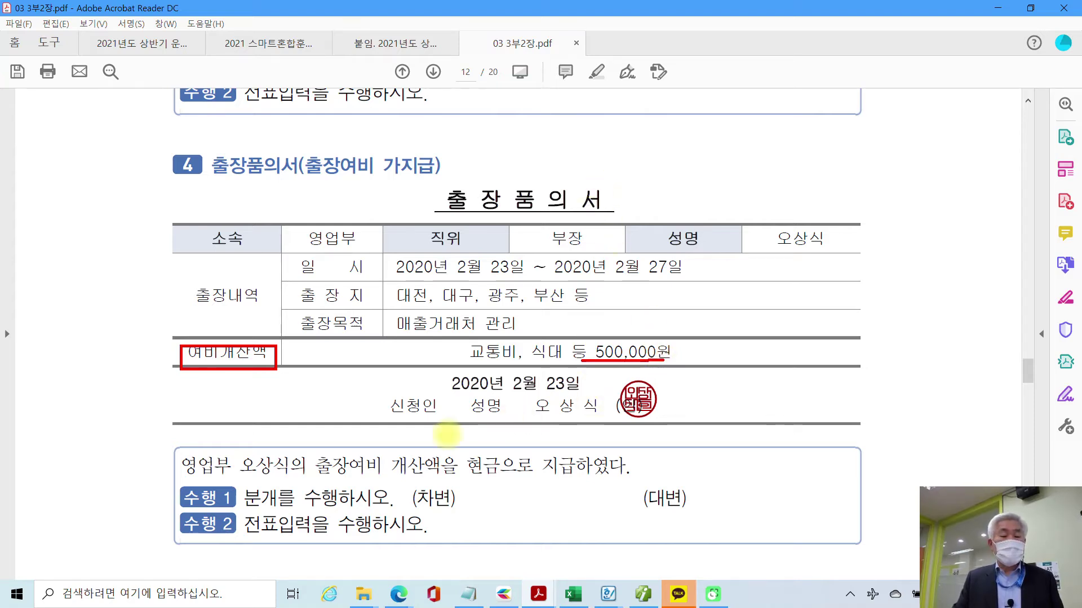
mouse_move(162, 445)
left_mouse_down()
mouse_move(431, 523)
mouse_move(946, 575)
left_mouse_up()
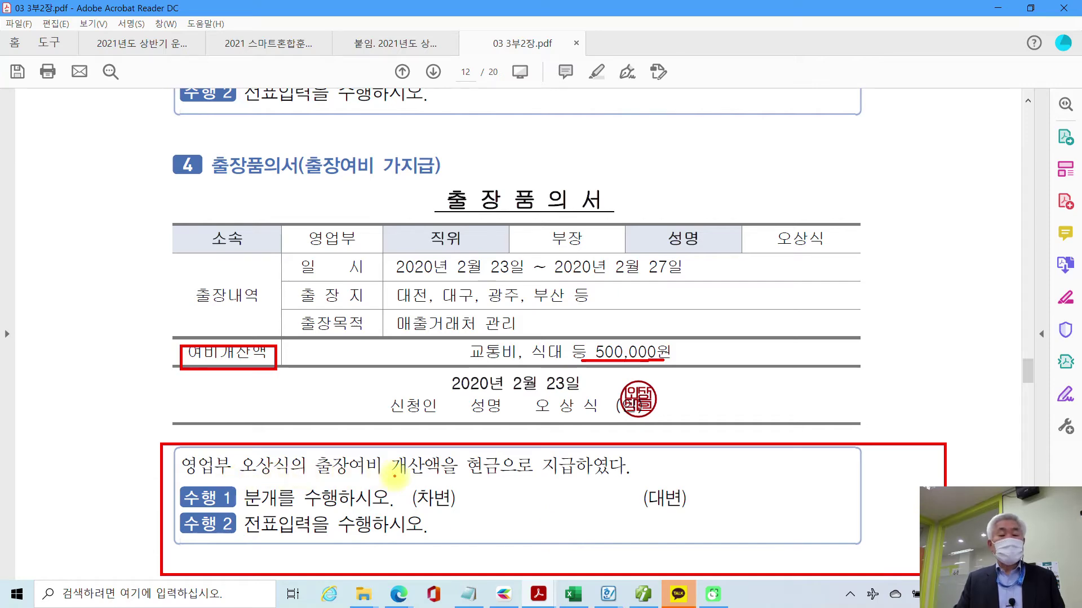
left_click(384, 471)
left_click_drag(449, 475, 652, 475)
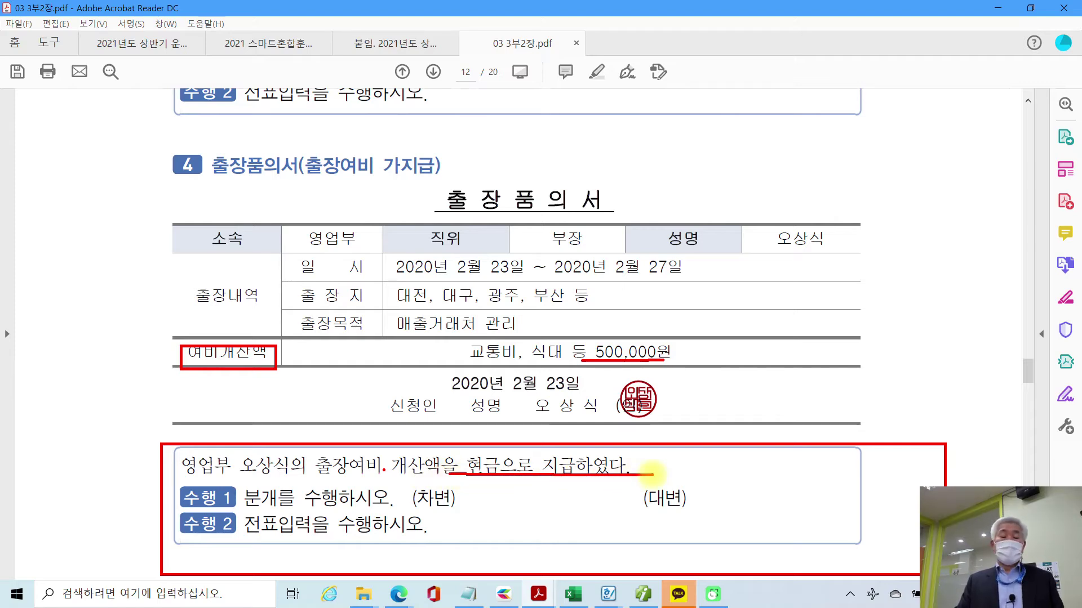
Frame the 차변/대변 answer area and handwrite the debit entry 가지급금 with the employee's name and 500,000.
left_click_drag(345, 473, 942, 528)
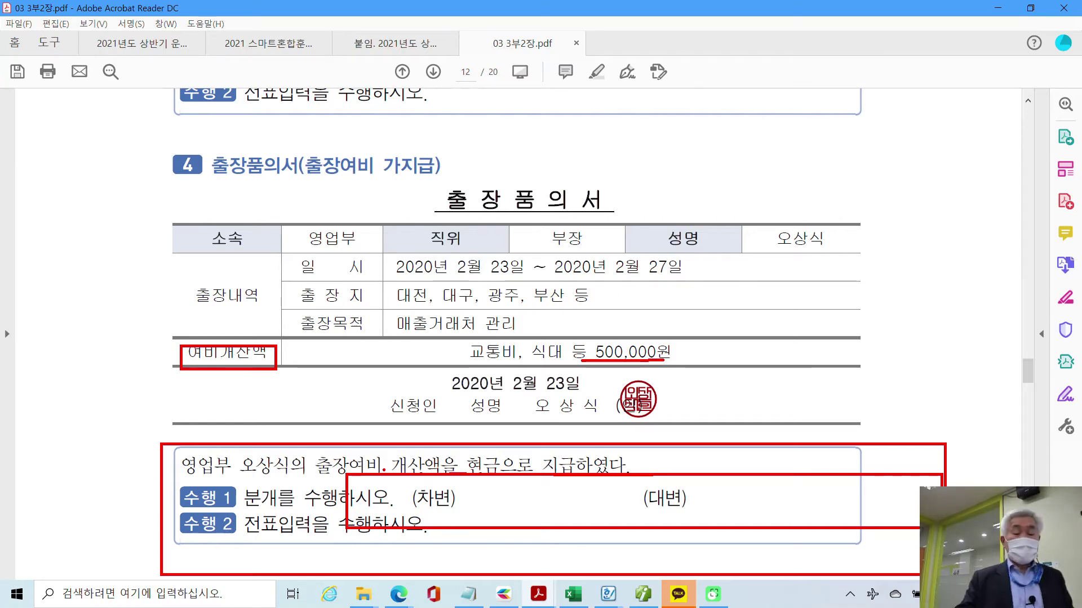
left_click_drag(445, 483, 469, 510)
mouse_move(480, 462)
left_mouse_down()
mouse_move(474, 510)
mouse_move(507, 479)
mouse_move(502, 505)
mouse_move(515, 518)
mouse_move(549, 490)
mouse_move(538, 515)
mouse_move(542, 501)
mouse_move(589, 480)
mouse_move(562, 510)
mouse_move(597, 514)
left_mouse_up()
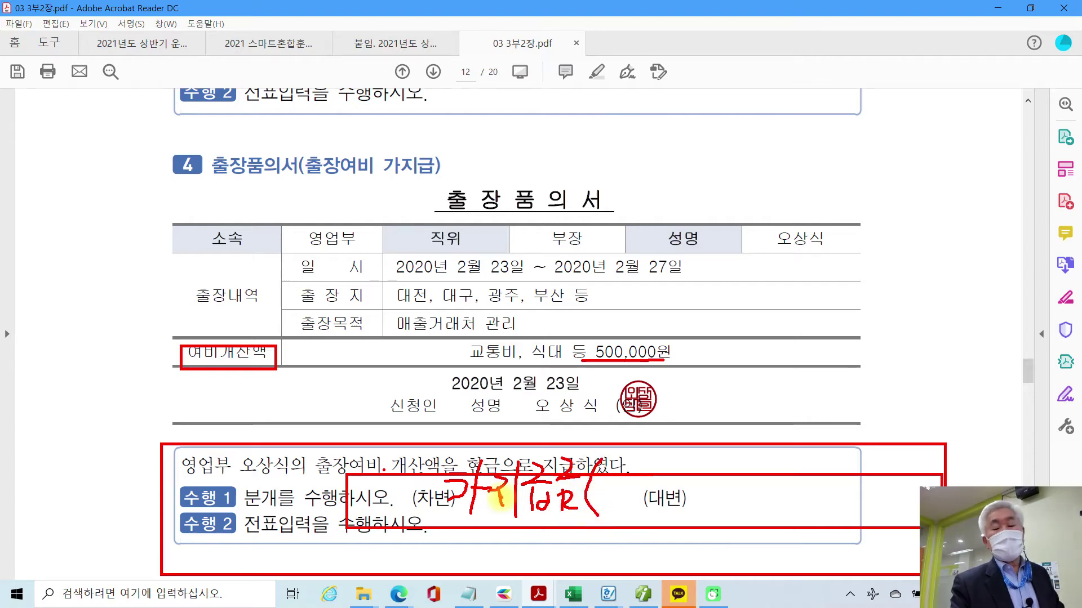
left_click_drag(607, 478, 620, 494)
mouse_move(634, 457)
left_mouse_down()
mouse_move(631, 489)
mouse_move(648, 476)
mouse_move(635, 498)
mouse_move(677, 479)
left_mouse_up()
left_click_drag(654, 485, 674, 499)
mouse_move(683, 457)
left_mouse_down()
mouse_move(689, 504)
mouse_move(673, 510)
left_mouse_up()
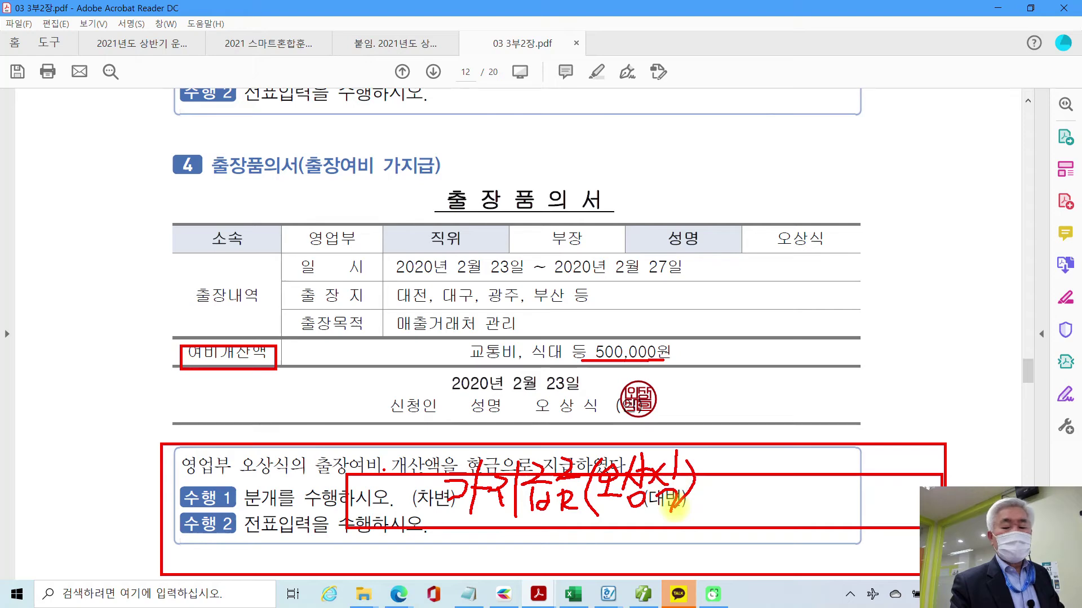
mouse_move(523, 514)
left_mouse_down()
mouse_move(564, 543)
mouse_move(610, 529)
left_mouse_up()
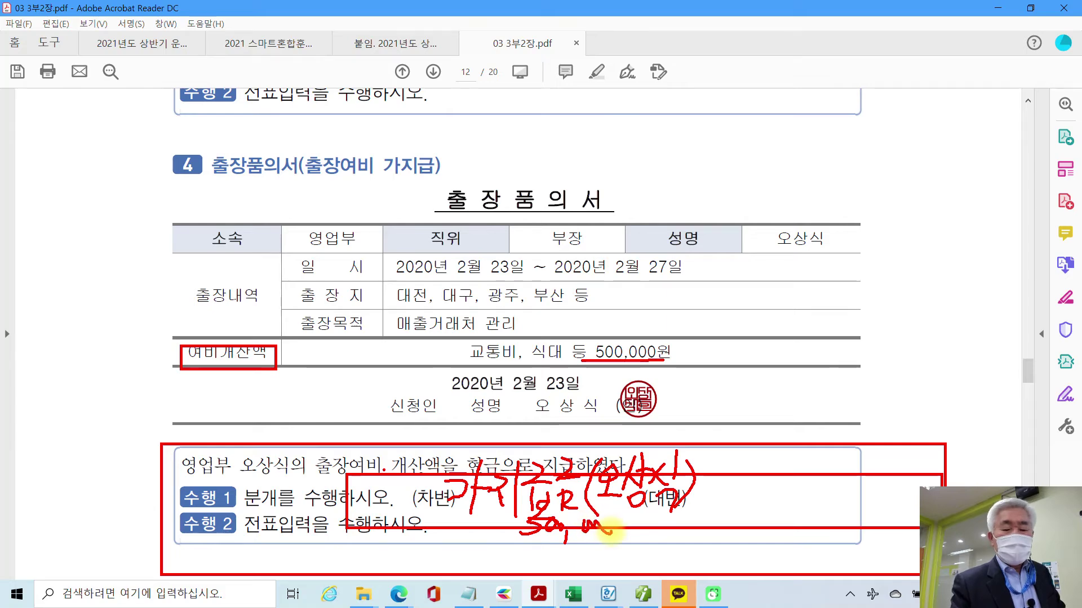
Handwrite the credit entry 현금 500,000 beside 대변 and clear all markings from the page.
left_click_drag(766, 466, 778, 472)
mouse_move(760, 480)
left_mouse_down()
mouse_move(784, 479)
mouse_move(767, 488)
mouse_move(800, 494)
left_mouse_up()
mouse_move(811, 474)
left_mouse_down()
mouse_move(807, 502)
mouse_move(837, 507)
mouse_move(848, 490)
mouse_move(843, 512)
mouse_move(978, 479)
left_mouse_up()
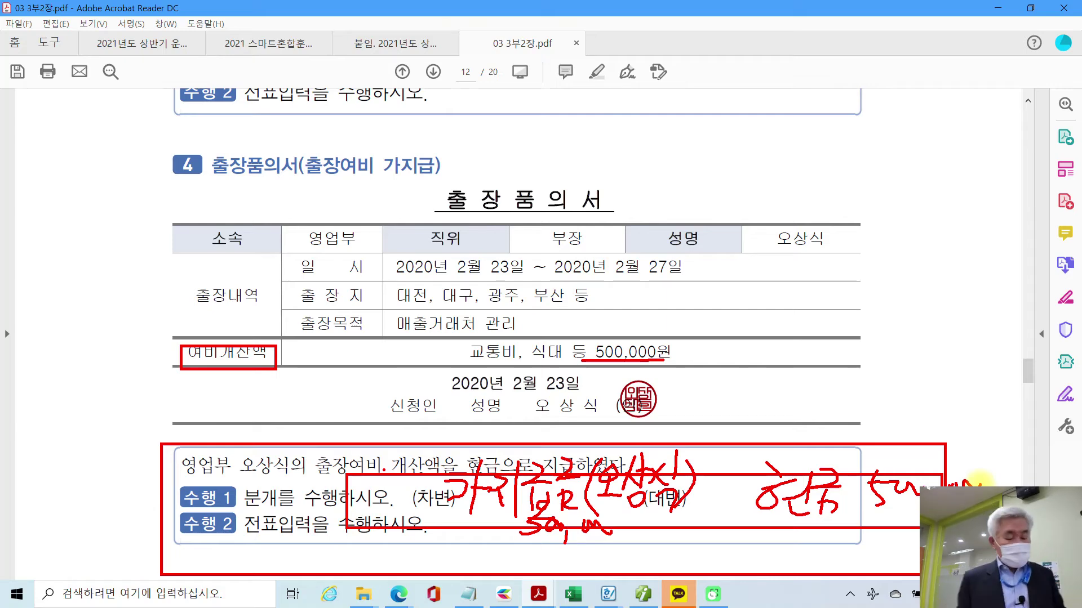
key("Escape")
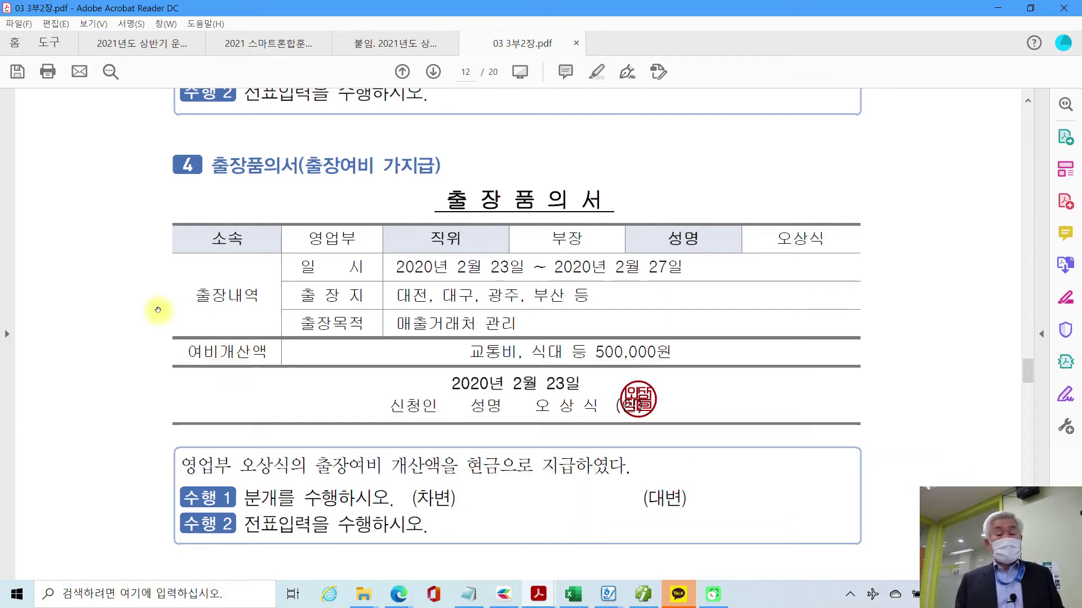
Switch to the accounting program's 일반전표입력 screen and set the voucher date to February 23.
mouse_move(652, 567)
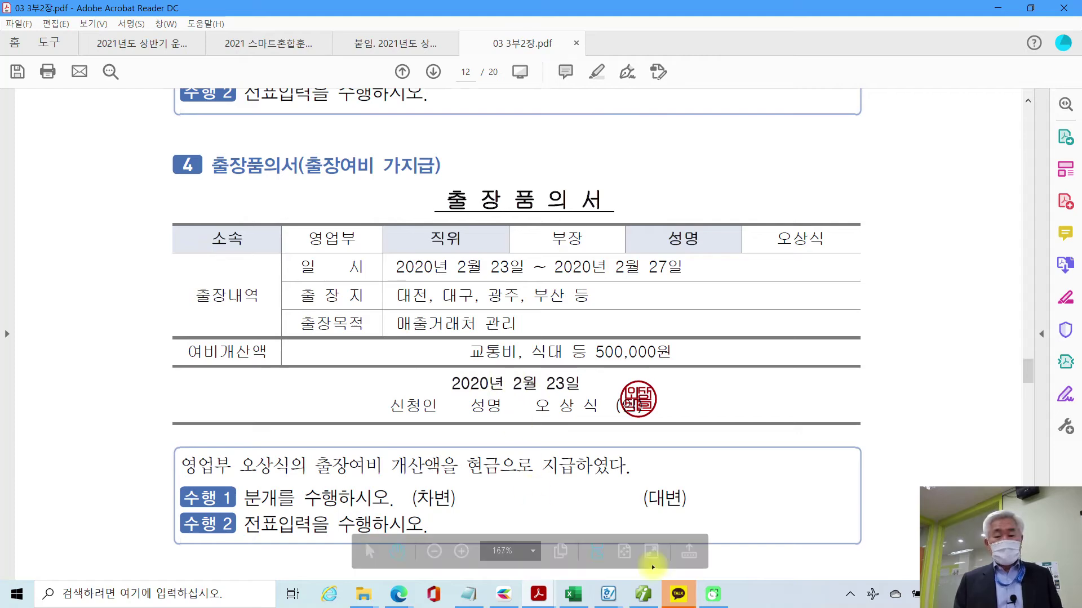
key("alt+Tab")
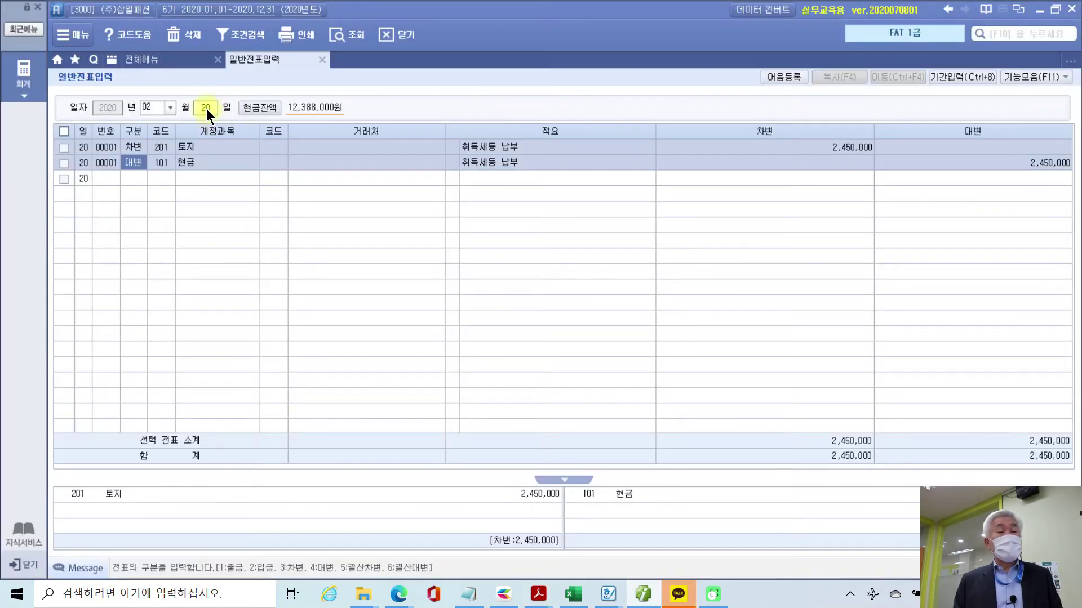
left_click(206, 109)
key("BackSpace")
type("23")
key("Return")
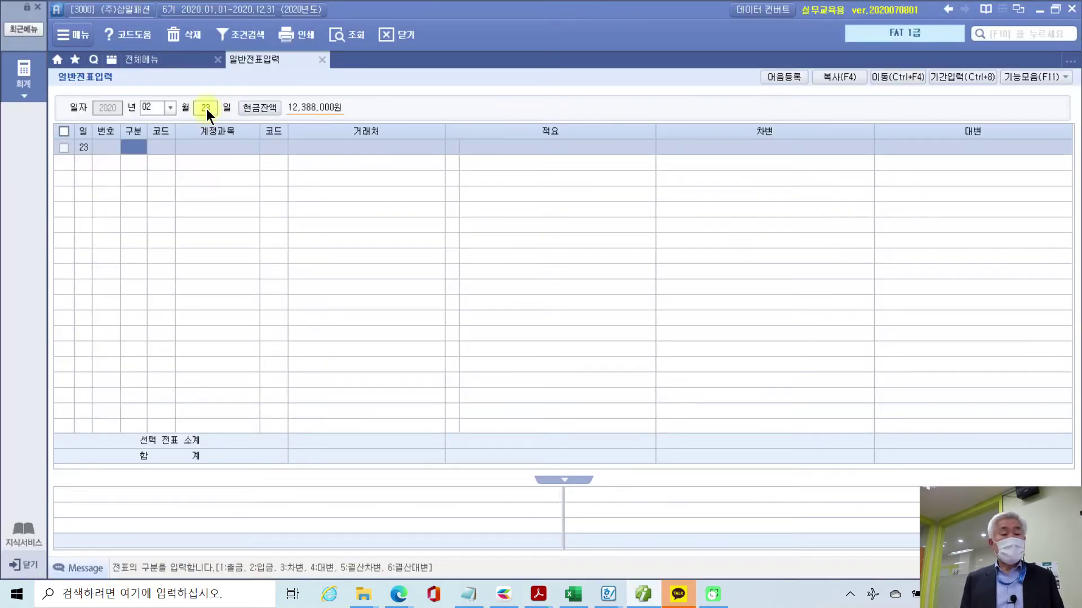
Start a 출금 voucher line with account 134 가지급금 and the travelling employee as 거래처.
type("1")
key("Return")
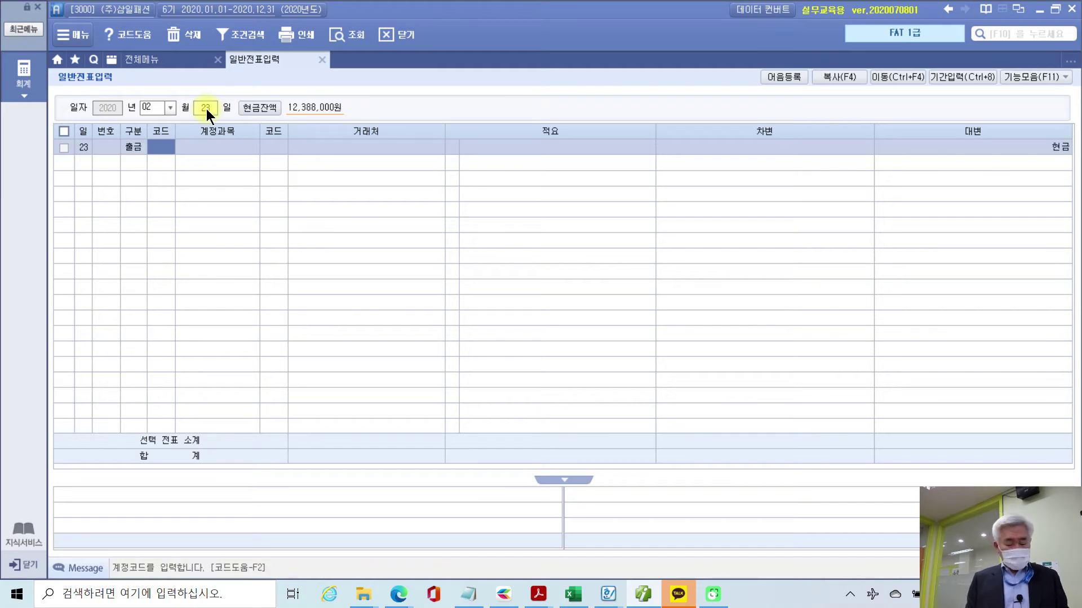
type("가지")
key("Return")
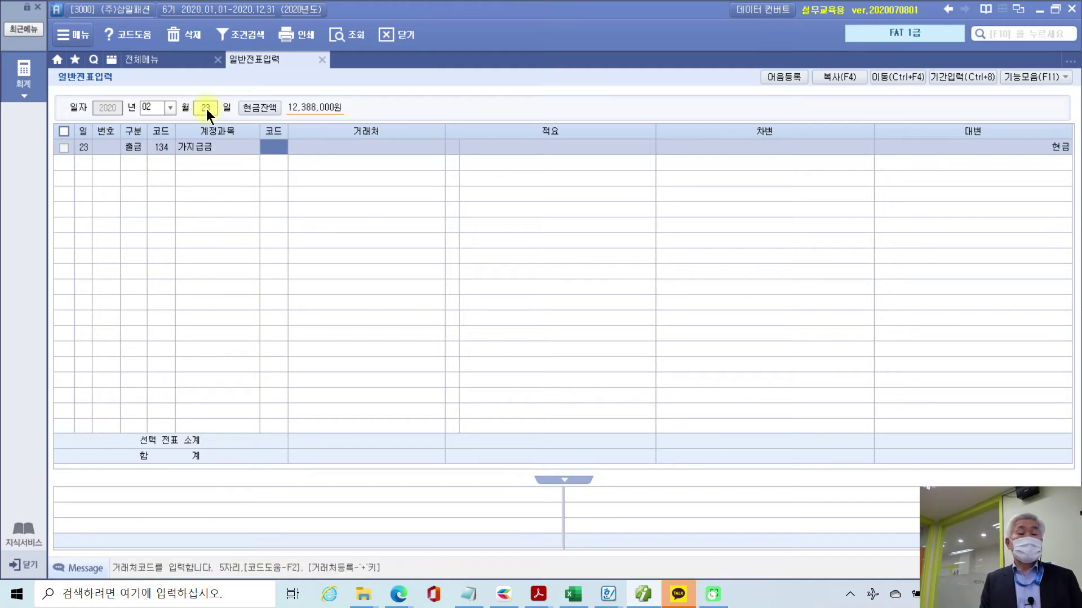
type("오상")
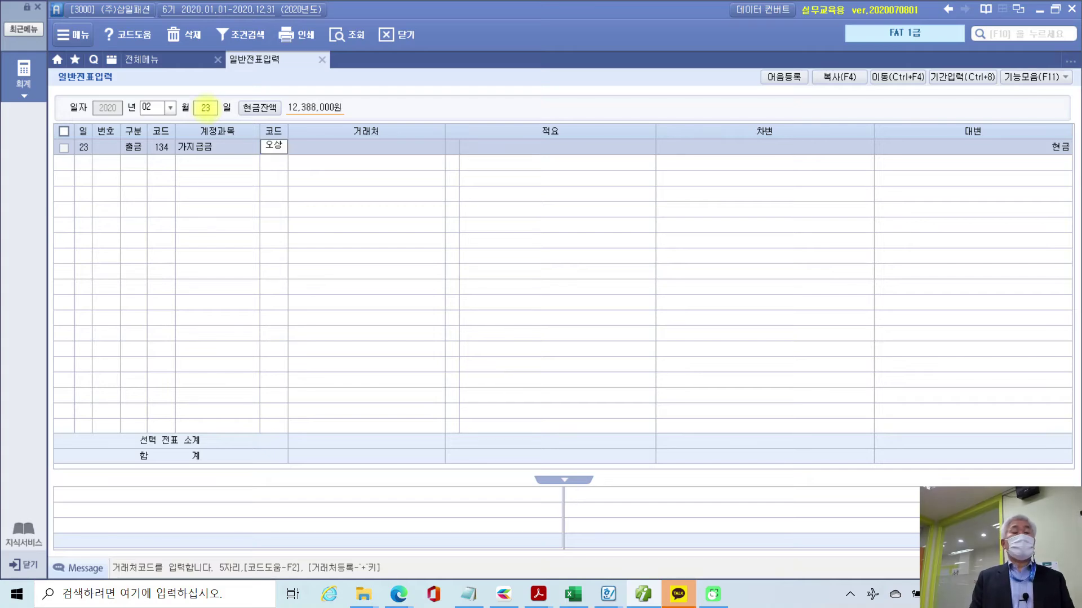
key("Return")
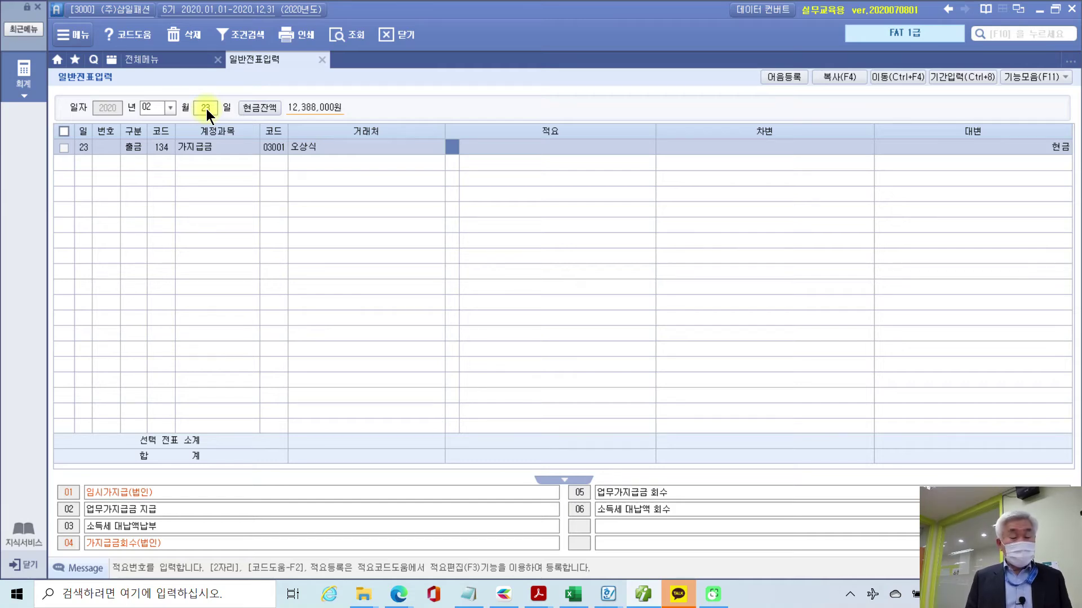
Assign 적요 02 업무가지급금 지급 to the 출금 line and enter an amount of 500,000.
type("02")
key("Return")
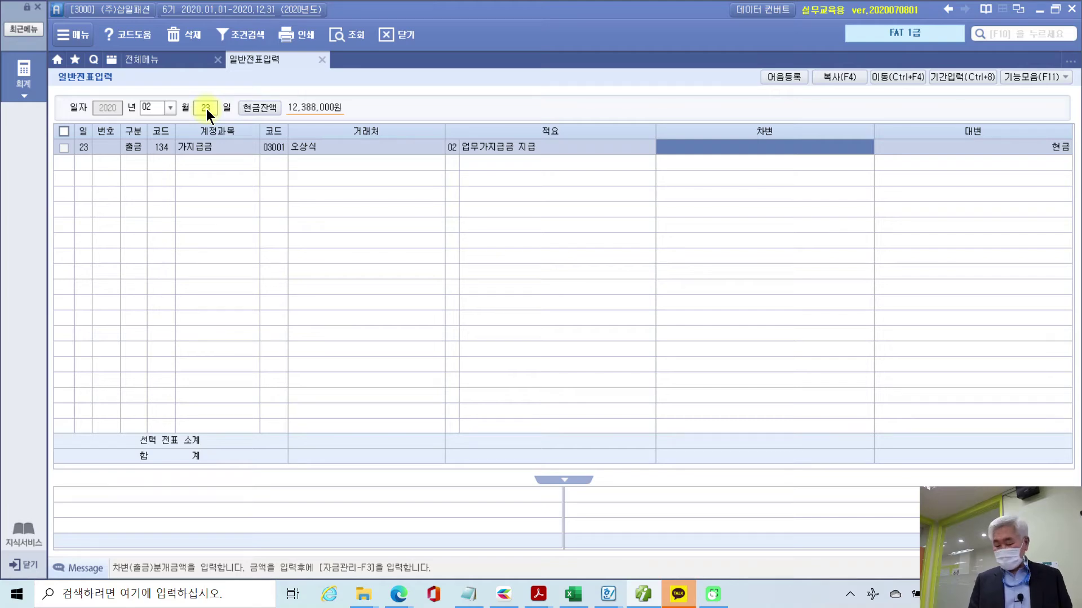
type("5000000")
key("Return")
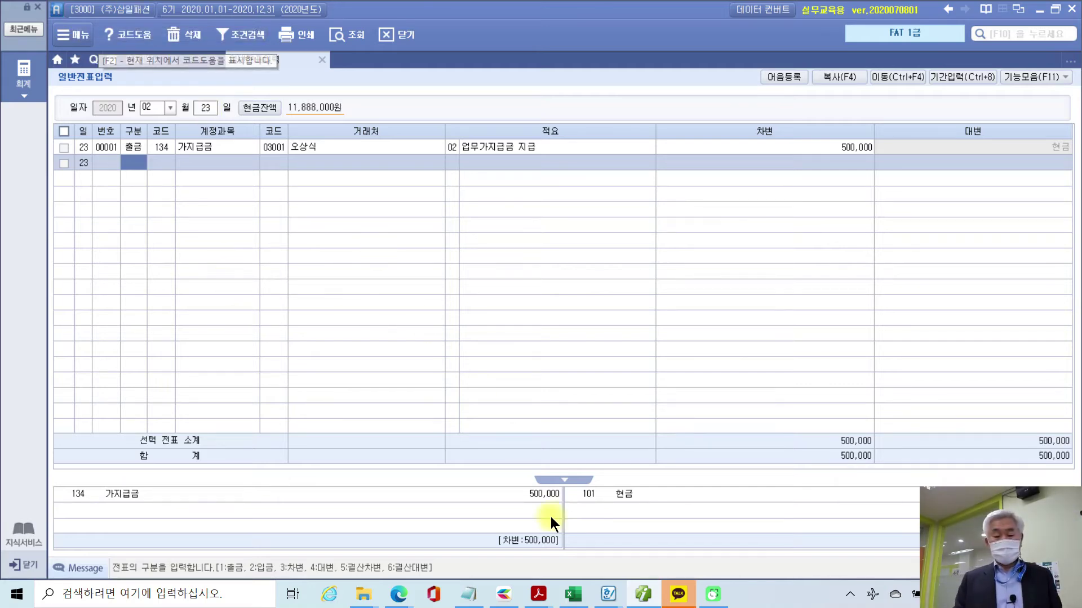
Switch back to the textbook PDF in Acrobat Reader and go to item 5, 급여지급대장과 통장거래내역.
left_click(639, 594)
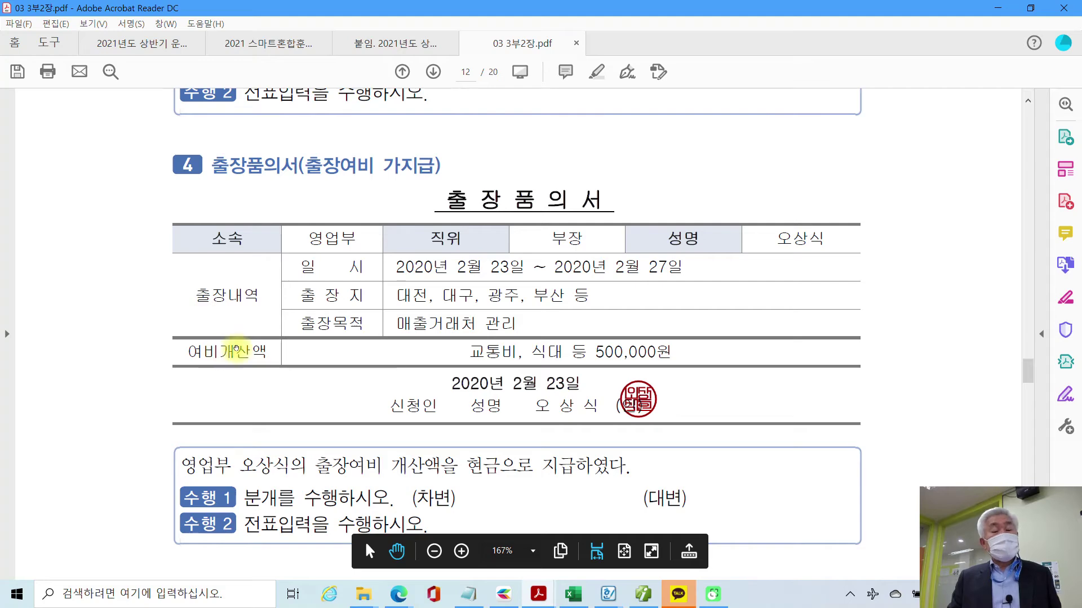
scroll(419, 371, "down", 2)
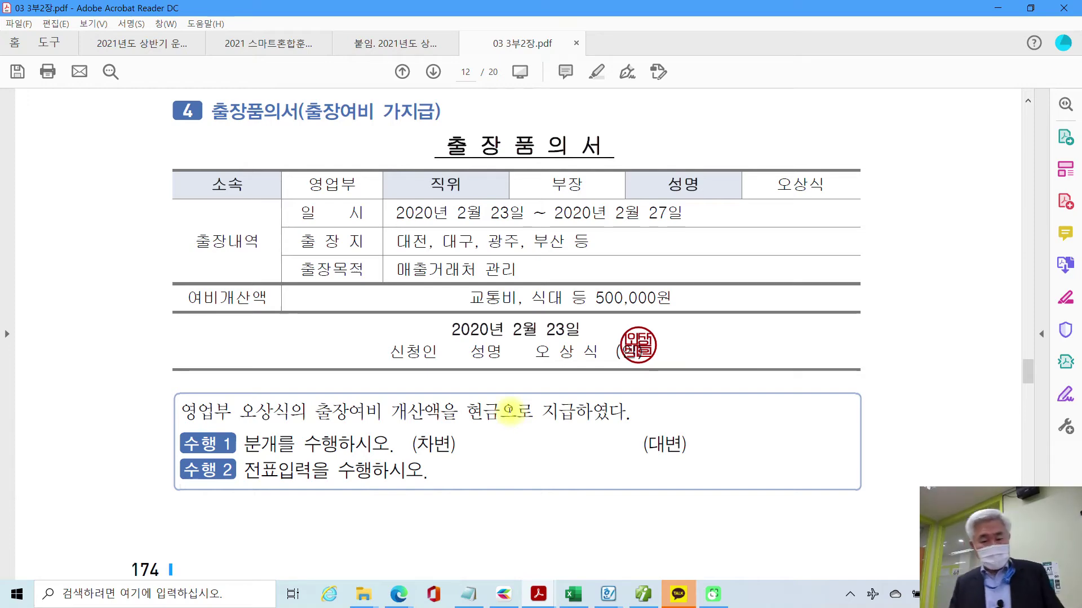
scroll(510, 420, "down", 8)
scroll(512, 415, "down", 5)
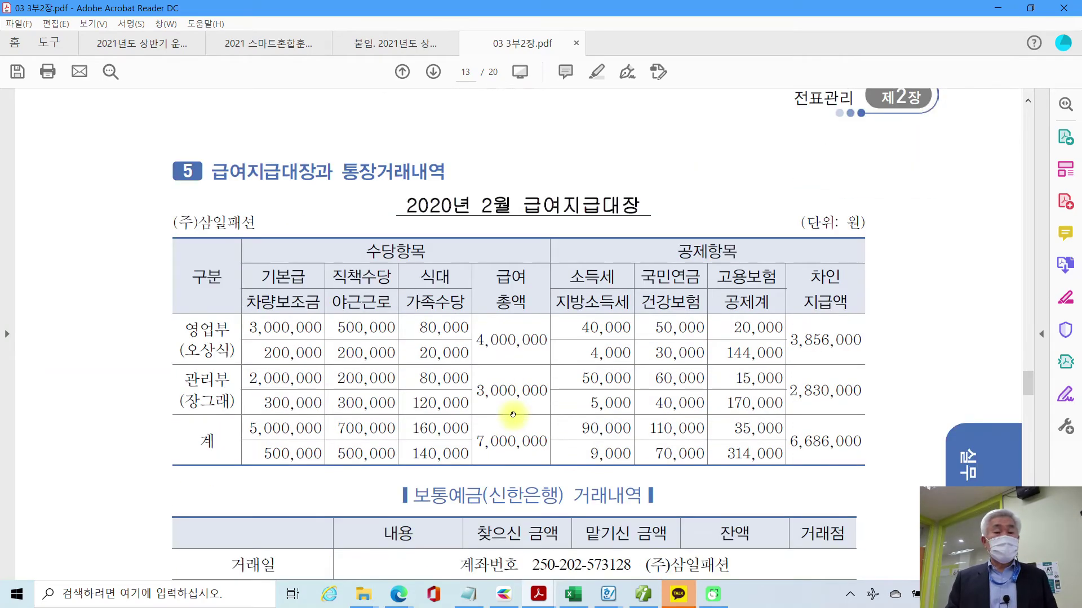
scroll(512, 415, "down", 2)
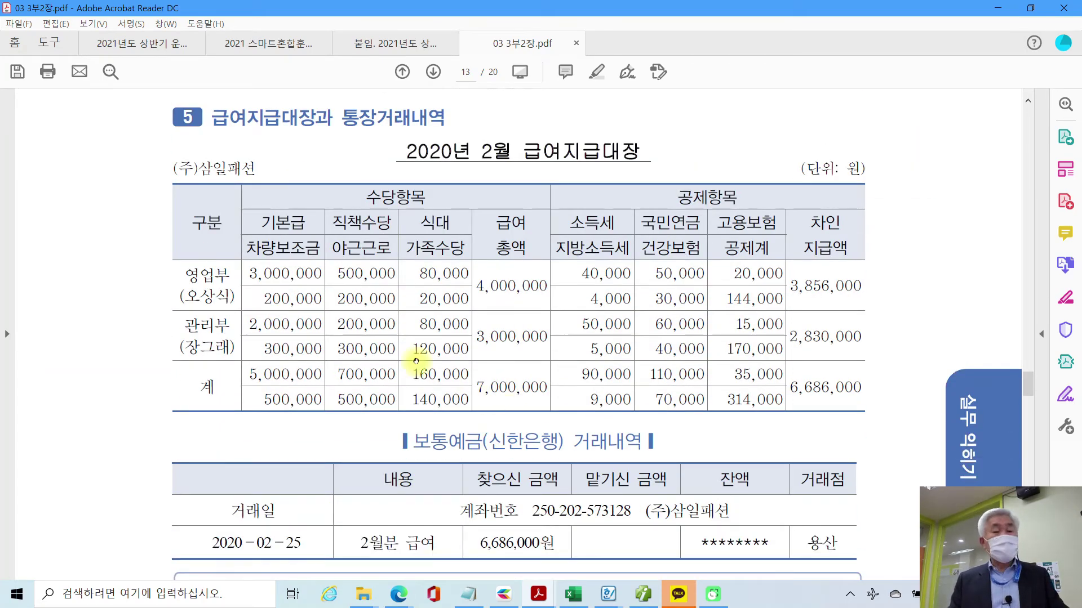
Mark 급여지급대장, the payroll table and the 보통예금 heading, and link the circled 6,686,000 net pay to the bank withdrawal with an arrow.
left_click_drag(206, 100, 321, 137)
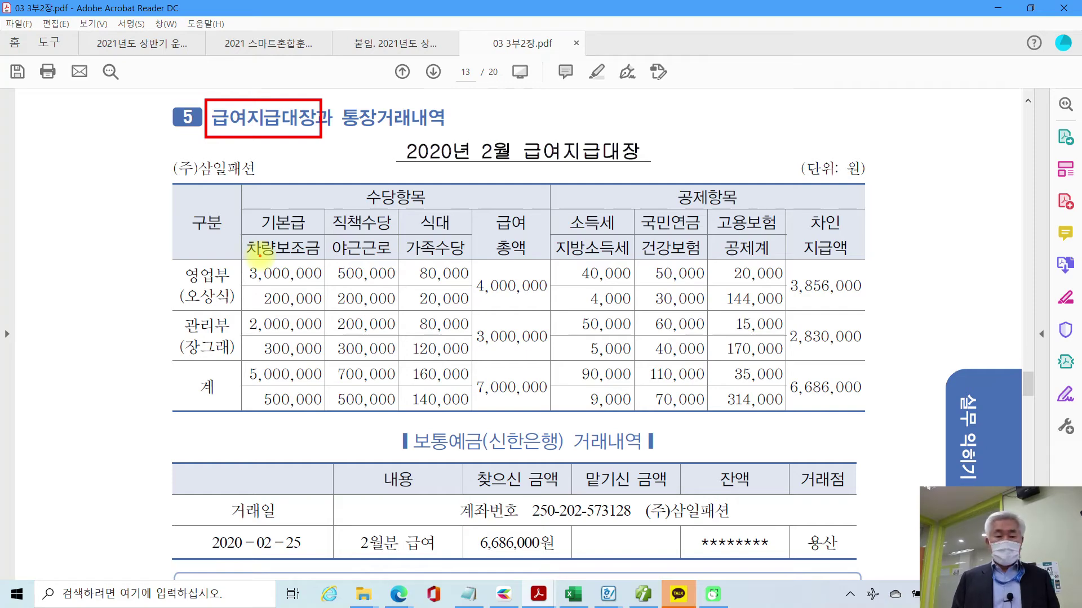
mouse_move(424, 420)
left_mouse_down()
mouse_move(514, 475)
mouse_move(642, 423)
mouse_move(437, 430)
left_mouse_up()
mouse_move(547, 577)
left_mouse_down()
mouse_move(457, 542)
mouse_move(565, 568)
left_mouse_up()
mouse_move(861, 150)
left_mouse_down()
mouse_move(894, 169)
mouse_move(893, 395)
mouse_move(844, 418)
left_mouse_up()
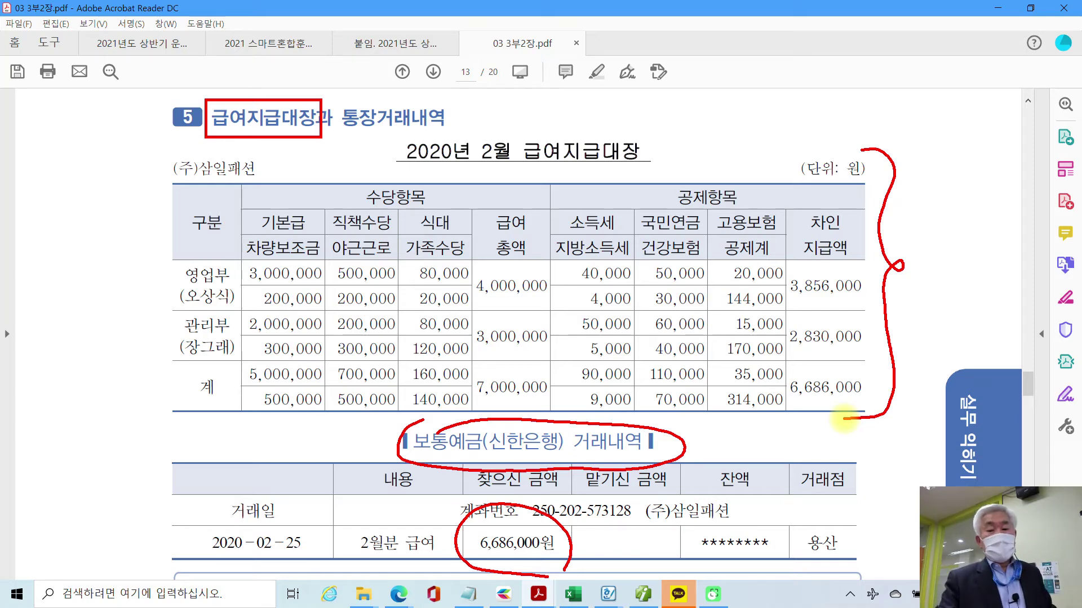
mouse_move(844, 420)
left_mouse_down()
mouse_move(828, 412)
mouse_move(867, 369)
mouse_move(856, 403)
mouse_move(565, 527)
mouse_move(591, 531)
mouse_move(580, 499)
left_mouse_up()
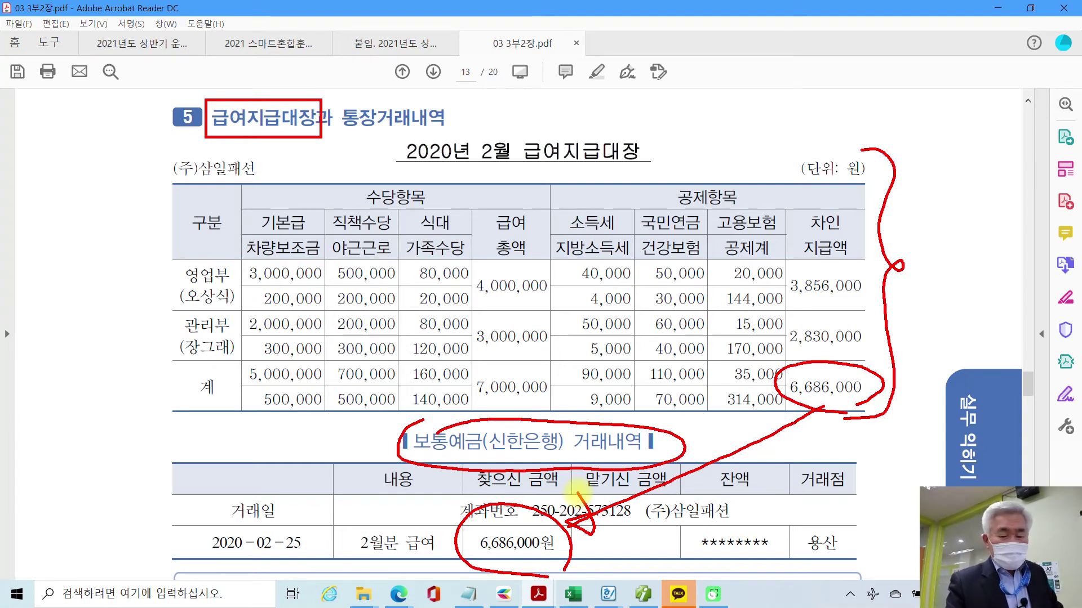
mouse_move(463, 472)
left_mouse_down()
mouse_move(403, 428)
mouse_move(460, 478)
left_mouse_up()
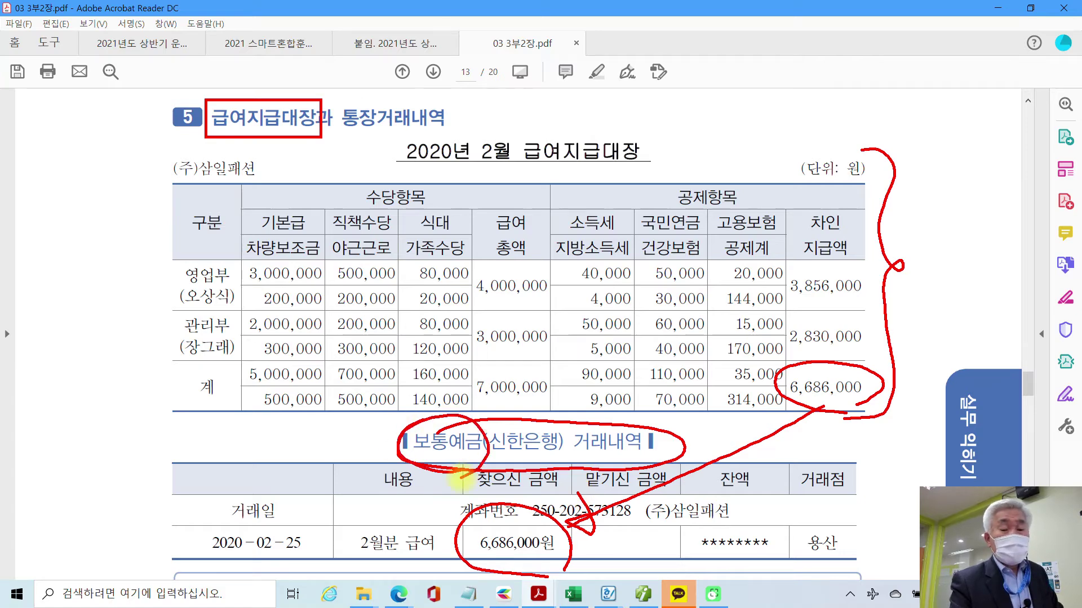
Circle 급여 총액 and its 7,000,000 total, and handwrite the debit note 차) 급여 beside them.
mouse_move(520, 262)
left_mouse_down()
mouse_move(480, 223)
mouse_move(528, 256)
left_mouse_up()
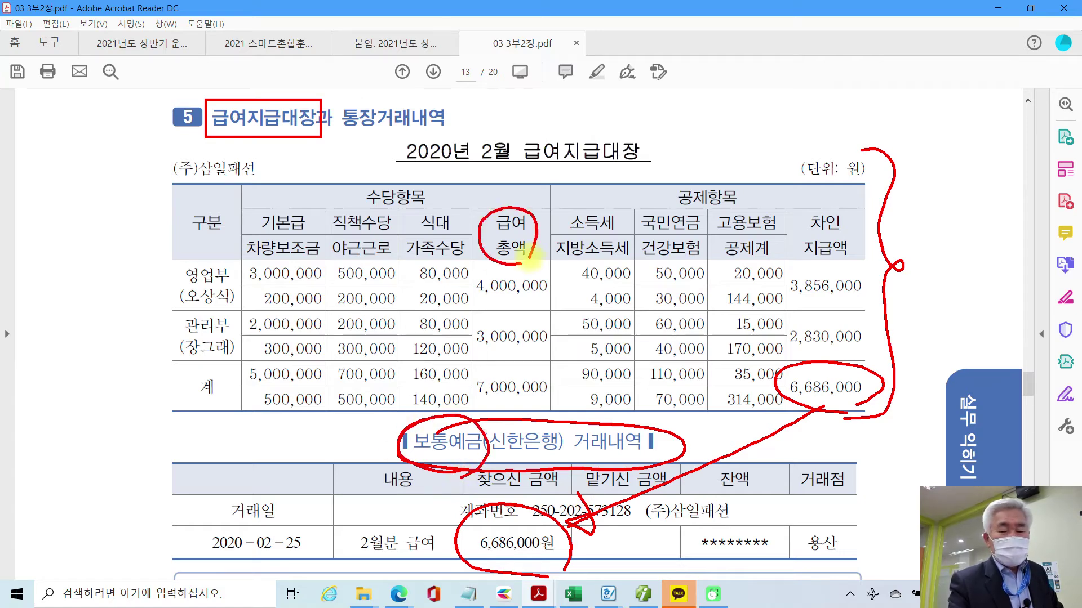
mouse_move(472, 367)
left_mouse_down()
mouse_move(535, 407)
mouse_move(486, 365)
mouse_move(471, 367)
left_mouse_up()
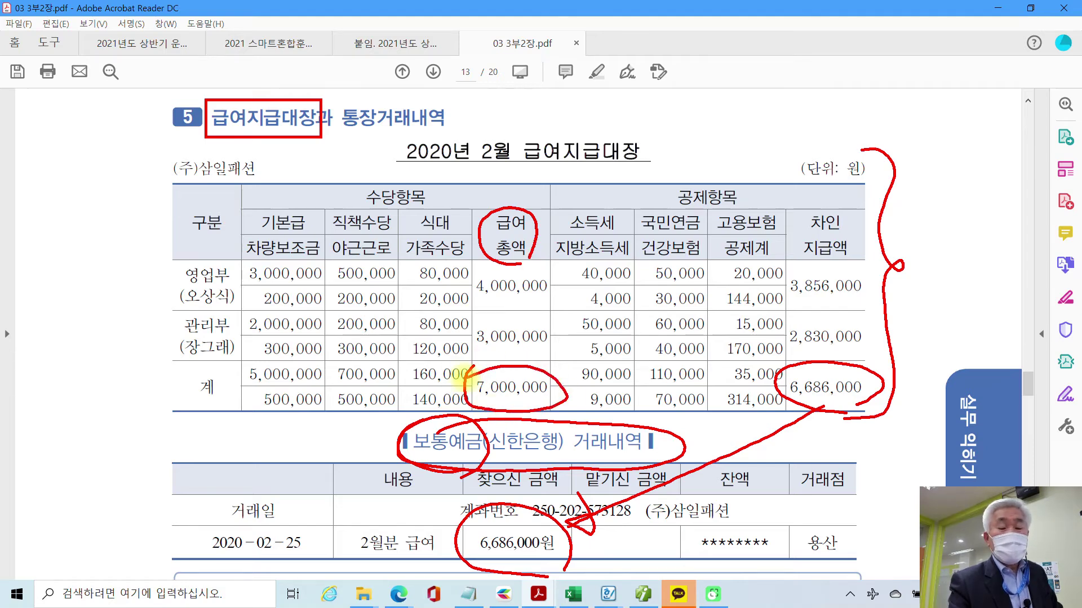
mouse_move(410, 327)
left_mouse_down()
mouse_move(435, 344)
mouse_move(468, 334)
left_mouse_up()
left_click_drag(420, 361, 431, 389)
mouse_move(451, 347)
left_mouse_down()
mouse_move(472, 333)
mouse_move(470, 375)
left_mouse_up()
left_click_drag(320, 330, 353, 338)
mouse_move(351, 334)
left_mouse_down()
mouse_move(321, 389)
mouse_move(366, 377)
left_mouse_up()
mouse_move(362, 326)
left_mouse_down()
mouse_move(369, 394)
mouse_move(347, 417)
left_mouse_up()
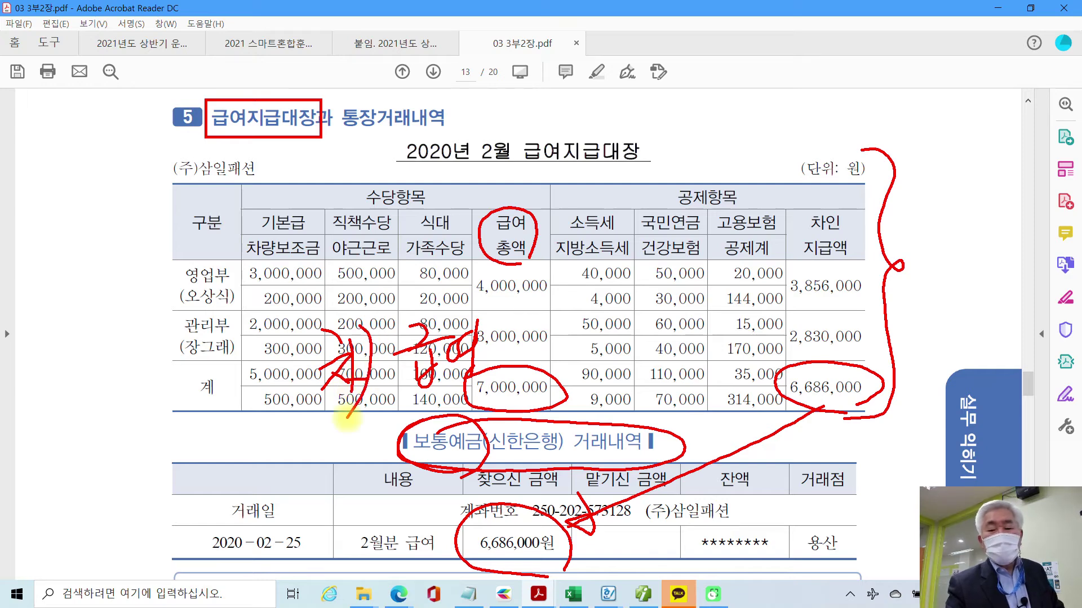
Circle the 314,000 deduction total in red and handwrite the credit note 대) 예수금 above it.
mouse_move(783, 420)
left_mouse_down()
mouse_move(709, 416)
mouse_move(780, 389)
mouse_move(797, 418)
mouse_move(733, 423)
left_mouse_up()
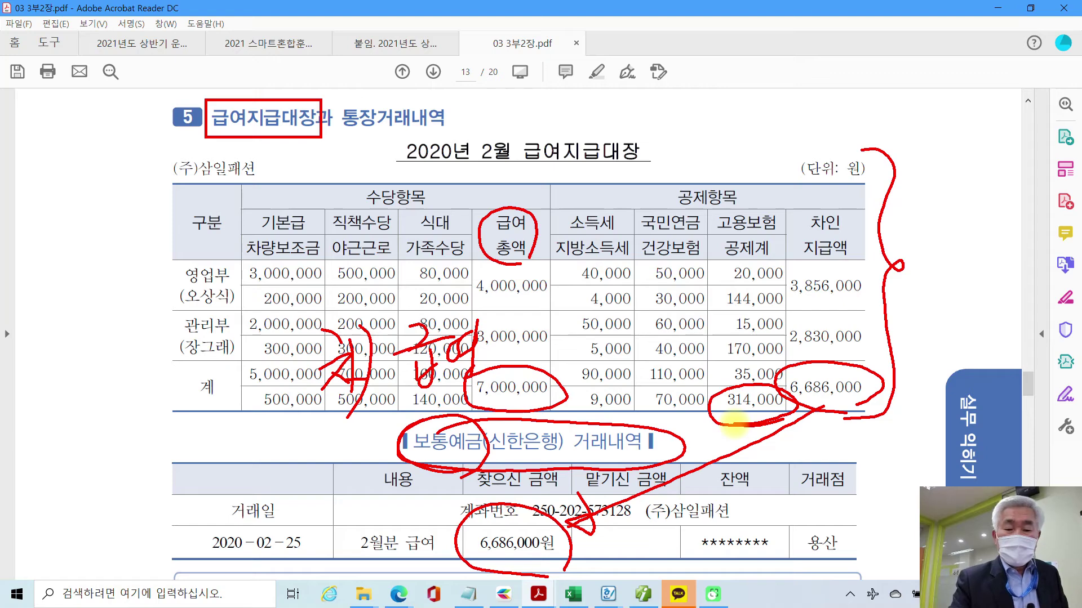
mouse_move(664, 314)
left_mouse_down()
mouse_move(641, 338)
mouse_move(679, 358)
mouse_move(683, 350)
left_mouse_up()
left_click_drag(683, 295, 679, 401)
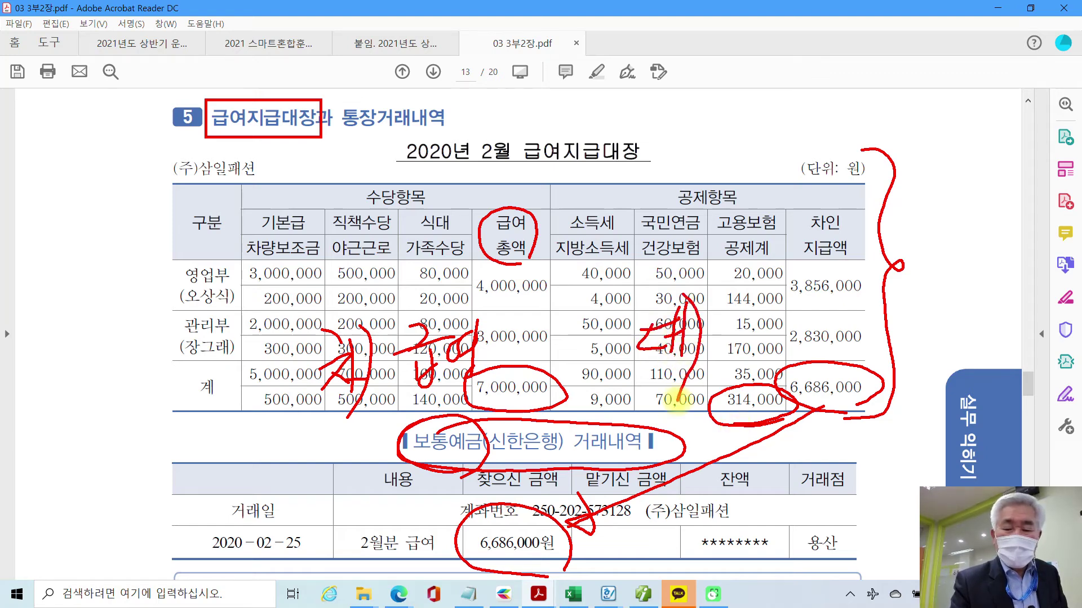
mouse_move(718, 301)
left_mouse_down()
mouse_move(749, 316)
mouse_move(748, 358)
left_mouse_up()
left_click_drag(760, 276, 762, 375)
mouse_move(789, 283)
left_mouse_down()
mouse_move(773, 310)
mouse_move(815, 307)
mouse_move(821, 318)
mouse_move(782, 363)
left_mouse_up()
mouse_move(816, 290)
left_mouse_down()
mouse_move(842, 307)
mouse_move(806, 350)
mouse_move(832, 346)
left_mouse_up()
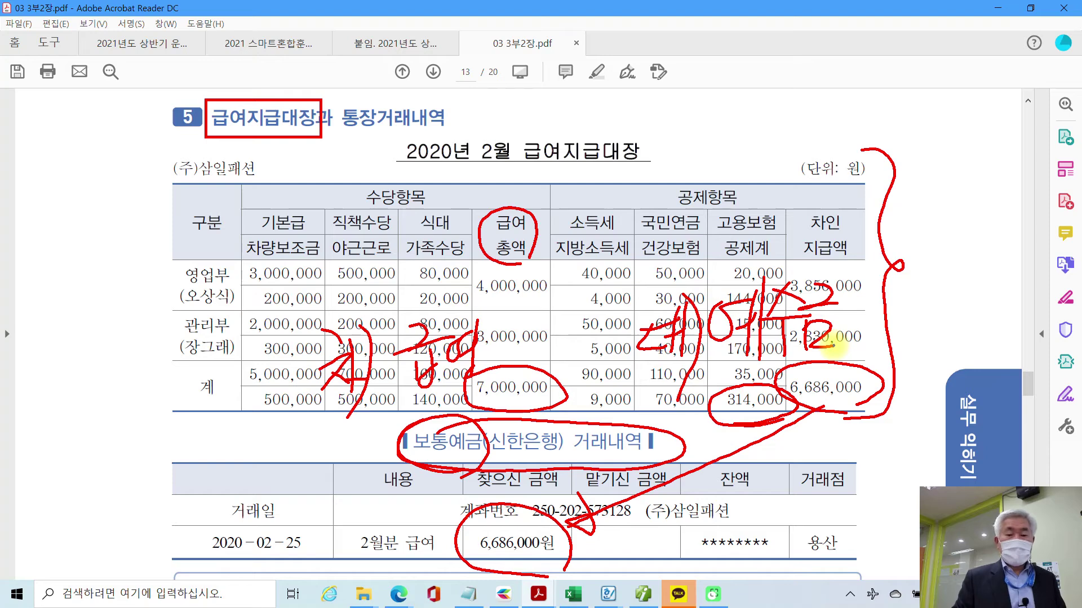
Underline 차) 급여, 7,000,000, 대) 예수금, 314,000 and 보통예금 in blue, and handwrite 대) beside 보통예금.
mouse_move(322, 440)
left_mouse_down()
mouse_move(353, 417)
mouse_move(448, 385)
mouse_move(538, 407)
left_mouse_up()
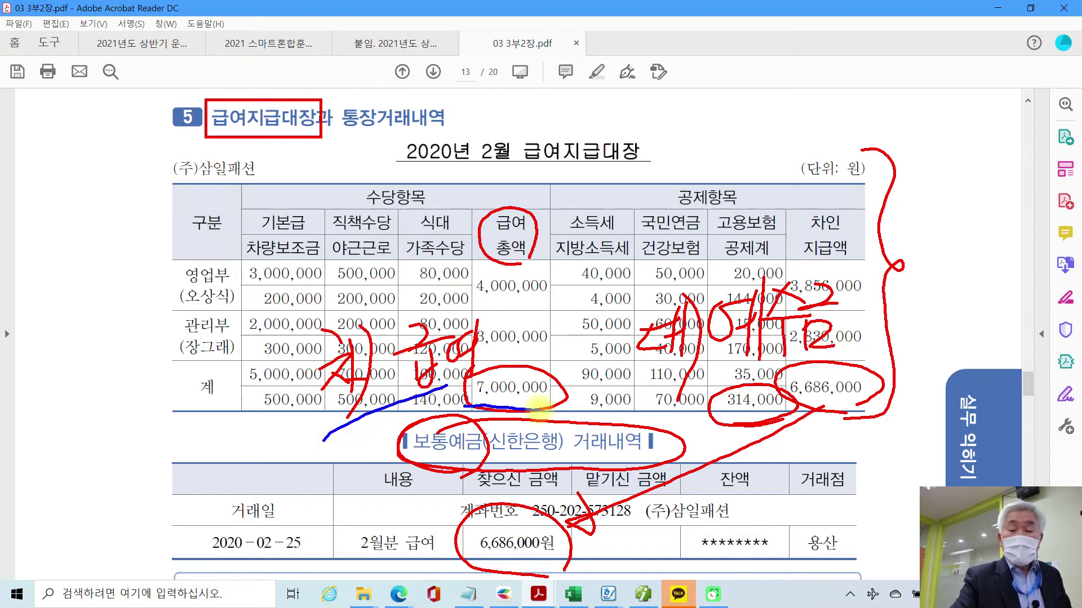
left_click_drag(651, 379, 836, 348)
left_click_drag(713, 425, 789, 418)
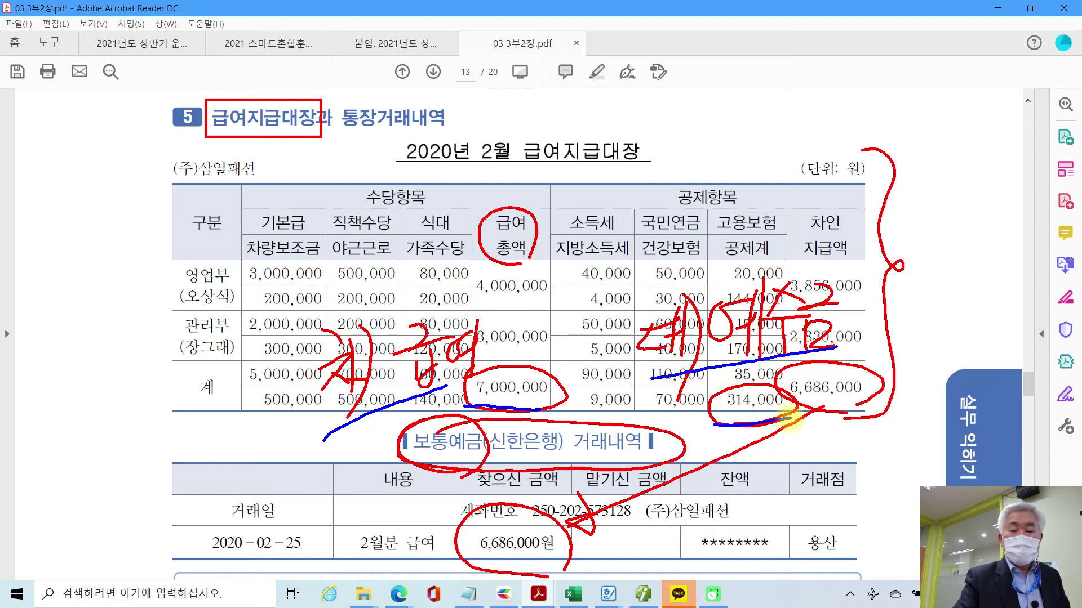
mouse_move(374, 476)
left_mouse_down()
mouse_move(389, 463)
mouse_move(435, 485)
mouse_move(499, 463)
left_mouse_up()
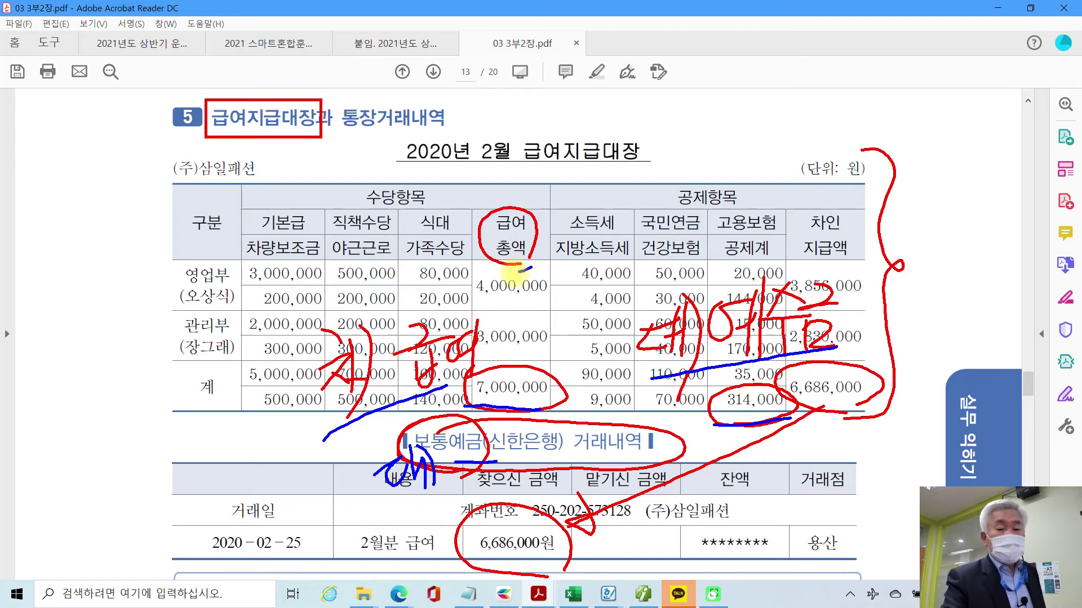
Circle 급여 총액, 314,000 and 6,686,000 in blue, and underline the 급여, 예수금 and 보통예금 entries again.
left_click_drag(529, 272, 533, 248)
mouse_move(322, 435)
left_mouse_down()
mouse_move(472, 376)
mouse_move(516, 401)
mouse_move(539, 398)
left_mouse_up()
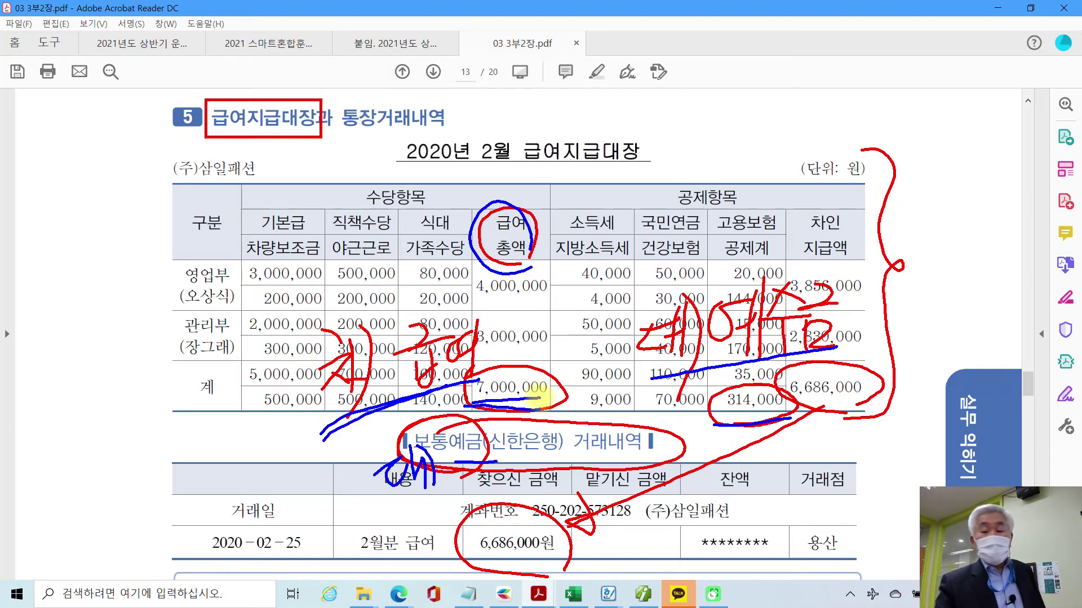
mouse_move(761, 425)
left_mouse_down()
mouse_move(714, 420)
mouse_move(798, 398)
mouse_move(783, 420)
left_mouse_up()
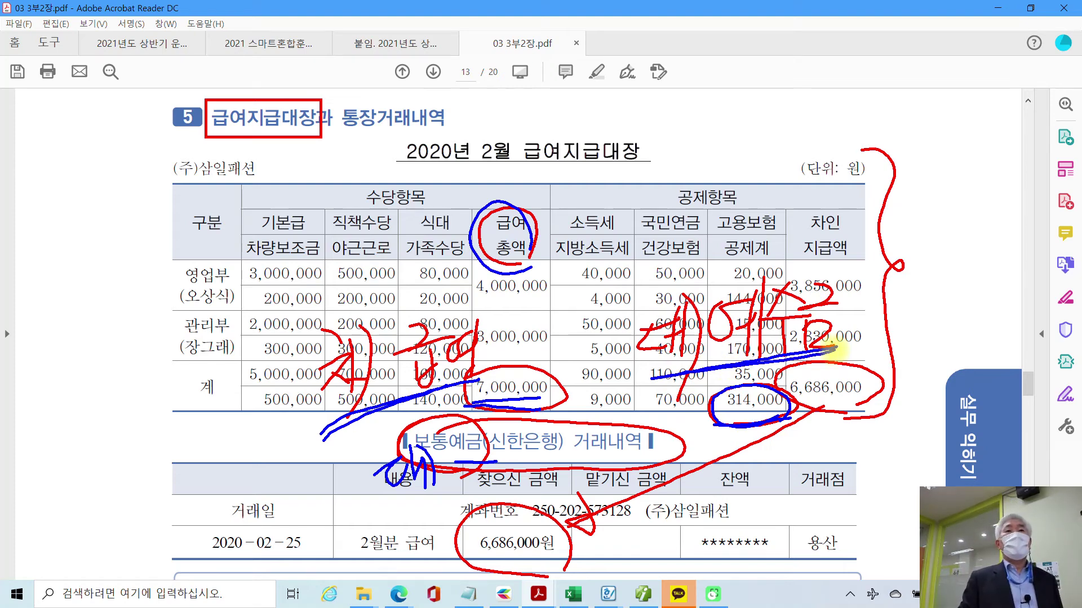
mouse_move(831, 350)
left_mouse_down()
mouse_move(862, 429)
mouse_move(800, 366)
mouse_move(879, 394)
mouse_move(876, 407)
left_mouse_up()
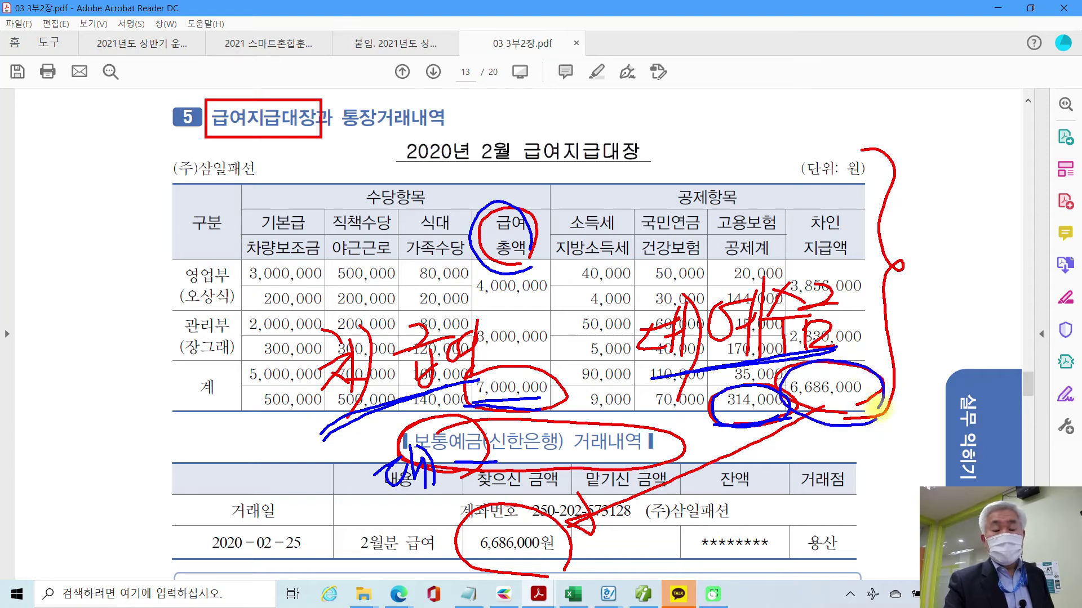
mouse_move(434, 471)
left_mouse_down()
mouse_move(516, 466)
mouse_move(442, 476)
left_mouse_up()
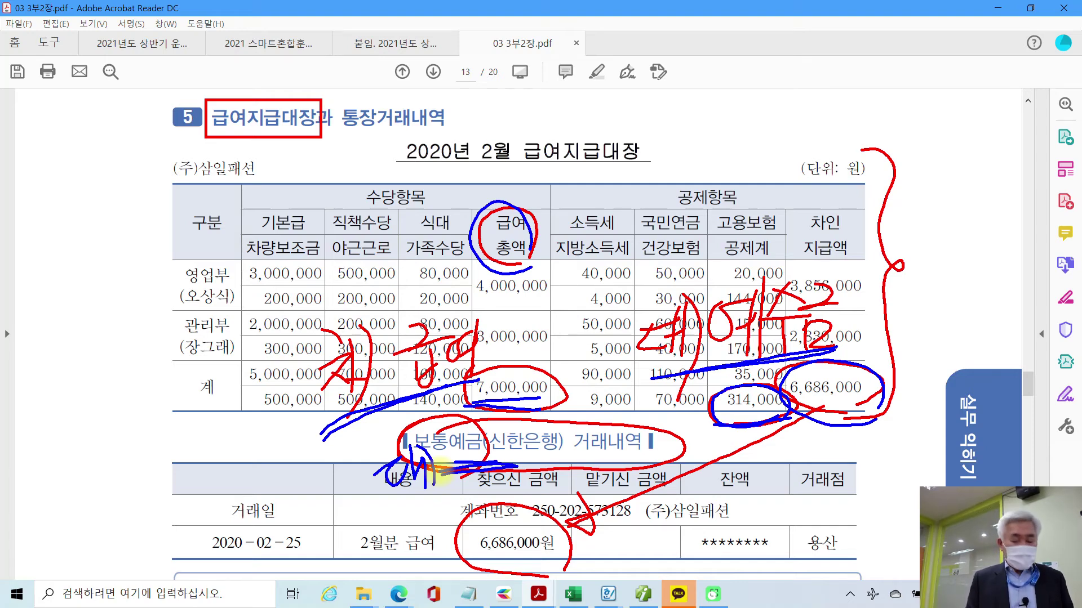
Circle the transaction date 2020-02-25 in blue, and clear all the handwritten annotations from the page.
mouse_move(313, 559)
left_mouse_down()
mouse_move(276, 563)
mouse_move(186, 491)
mouse_move(282, 564)
mouse_move(299, 484)
left_mouse_up()
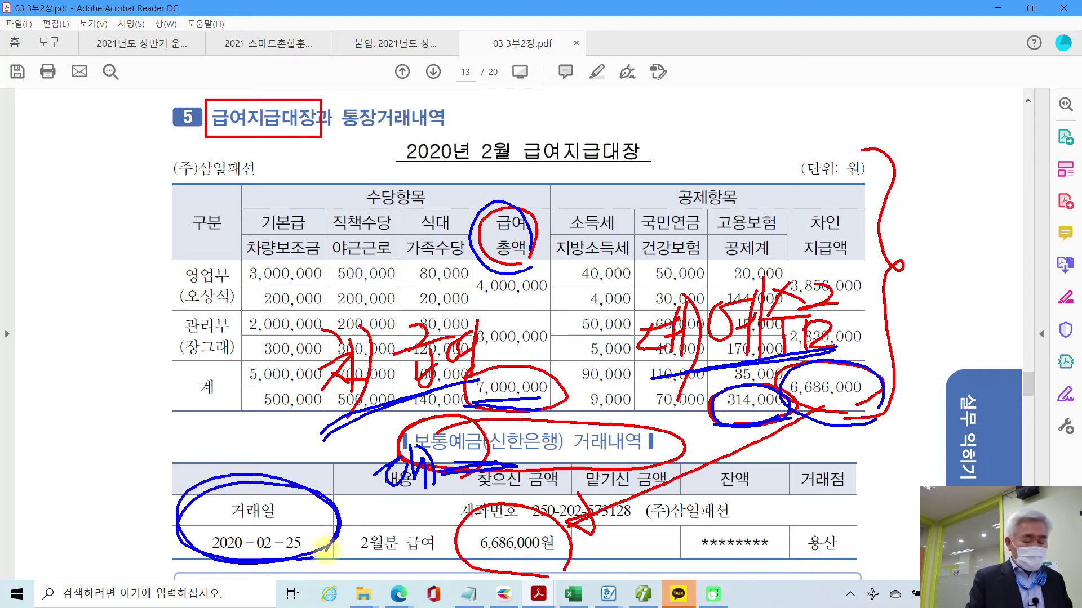
key("Escape")
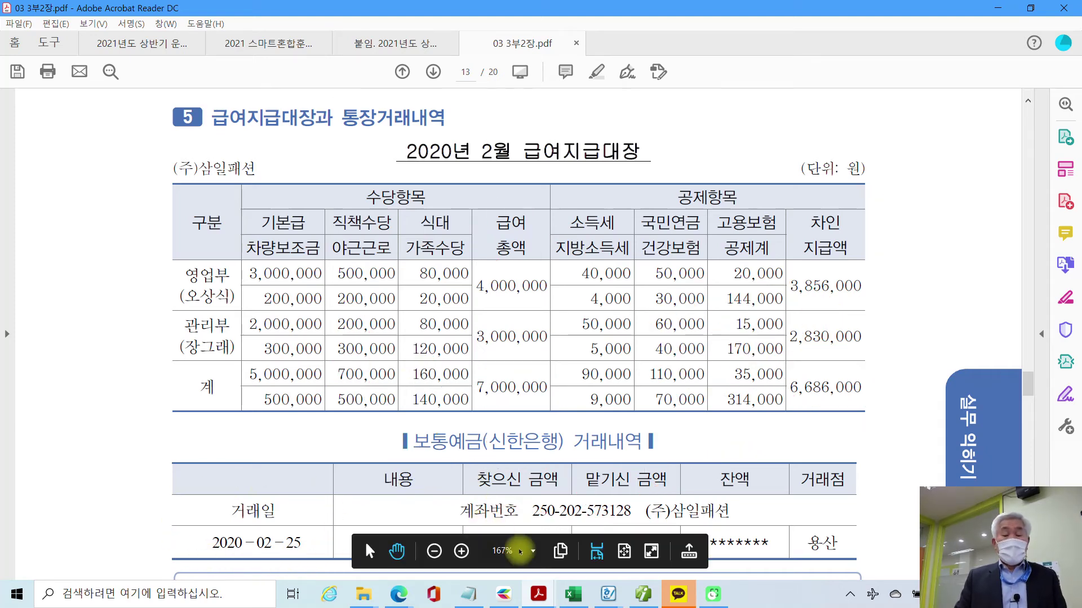
scroll(569, 496, "down", 4)
scroll(569, 497, "down", 2)
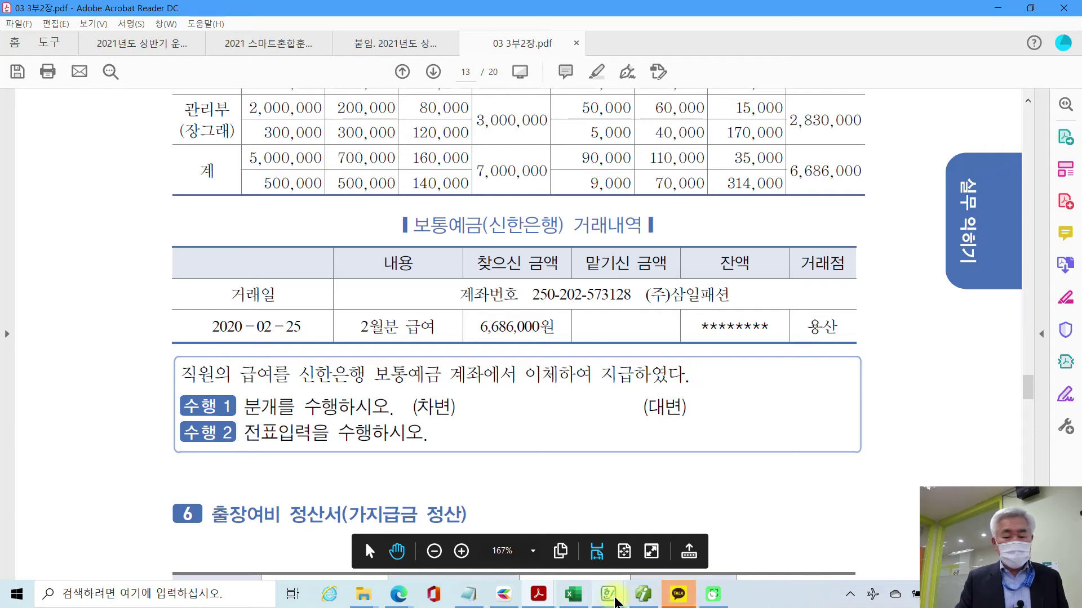
Switch to 더존 iPlus 교육용 and set the day in 일반전표입력 to 25 for month 02.
mouse_move(586, 603)
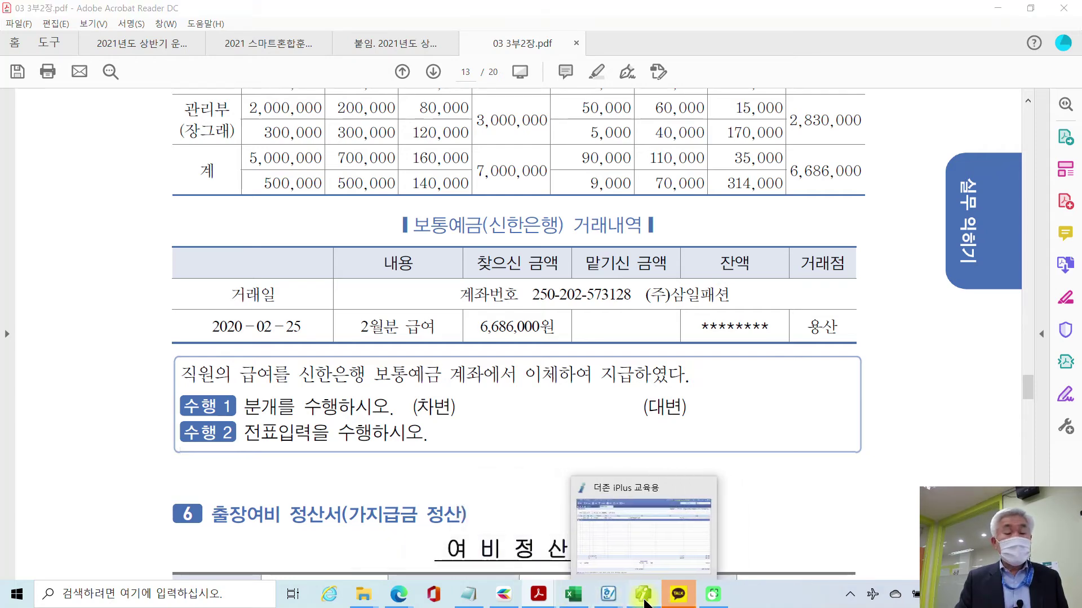
left_click(643, 594)
left_click(206, 107)
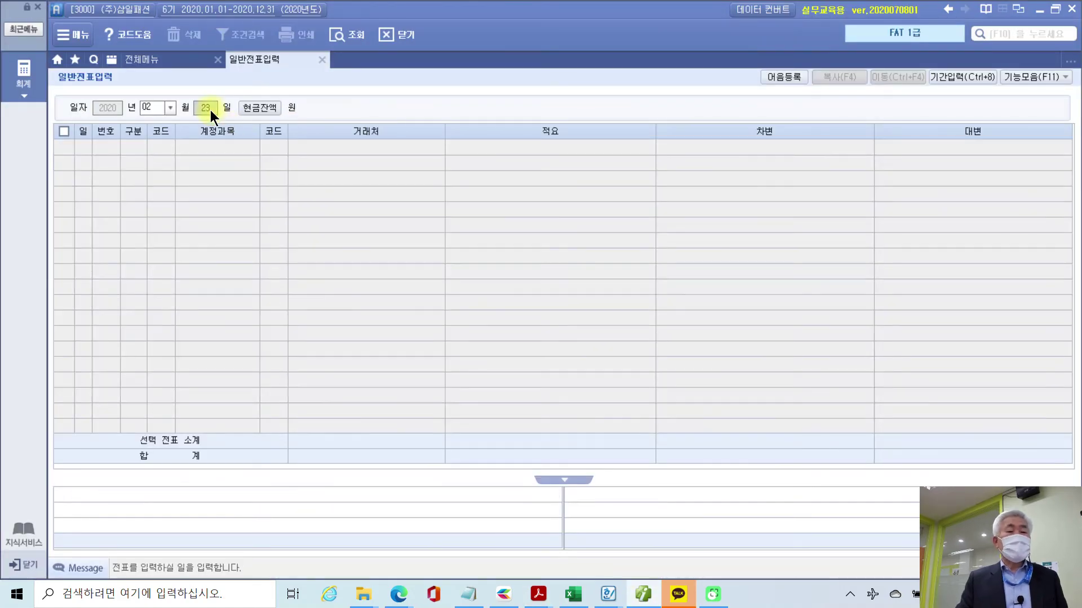
type("25")
key("Return")
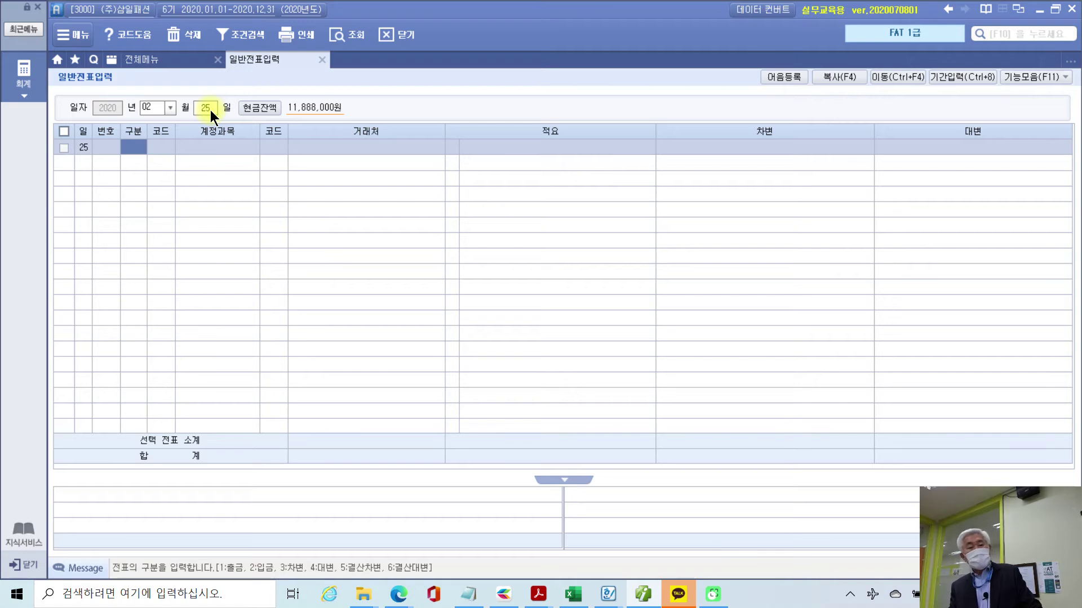
Start a 차변 line on the 25th and enter account code 801 급여.
type("3")
key("Return")
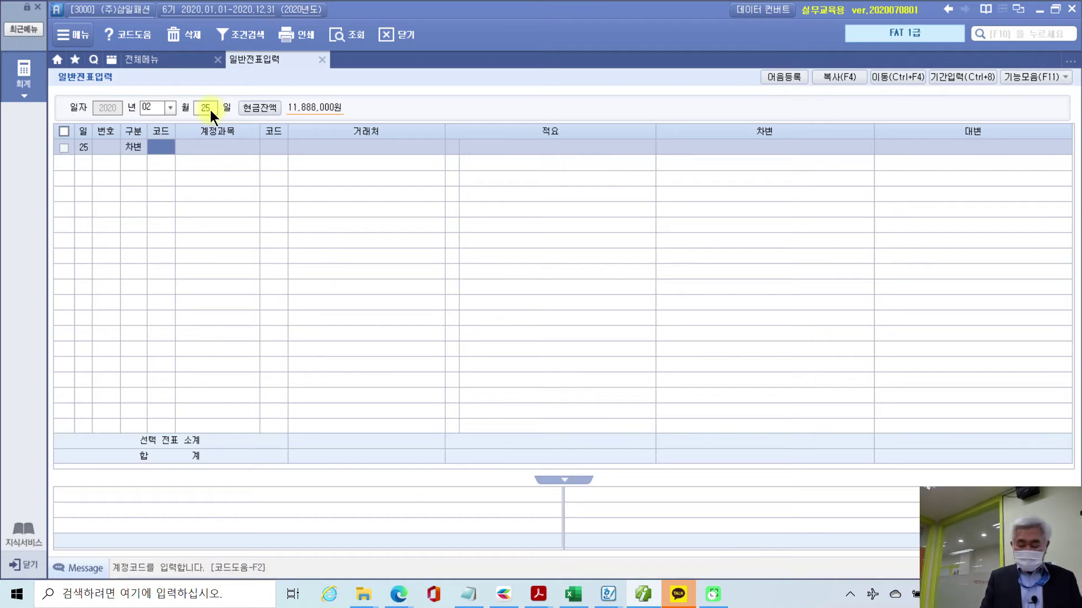
type("801")
key("Return")
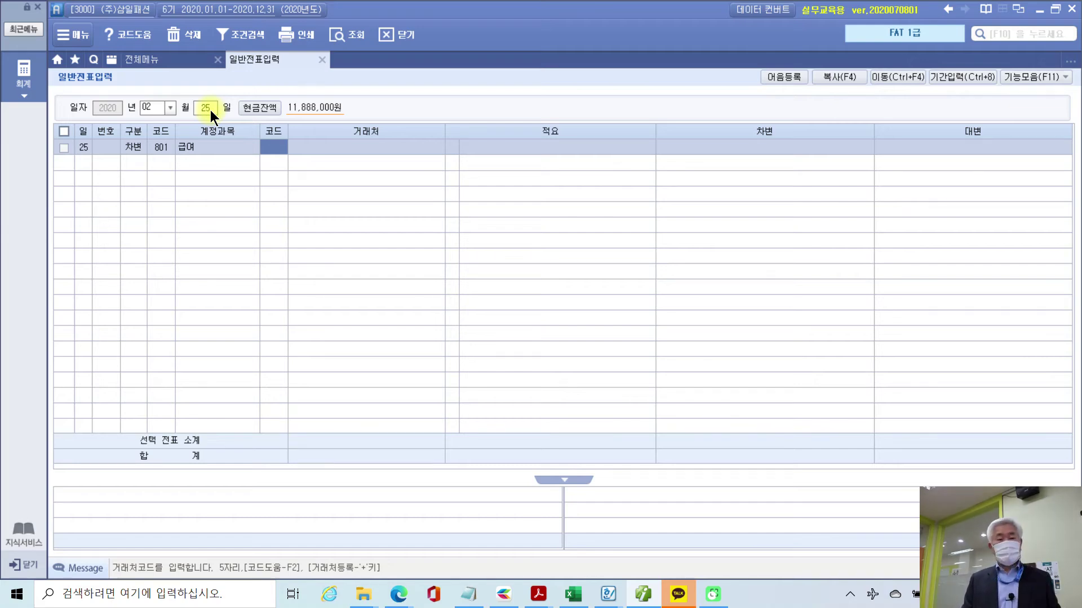
Look up the 차변 line's account again by the name 급여 and choose 801 급여 from the account code list.
key("Left")
key("Left")
key("Return")
type("ㄱ")
key("BackSpace")
type("급여")
key("Return")
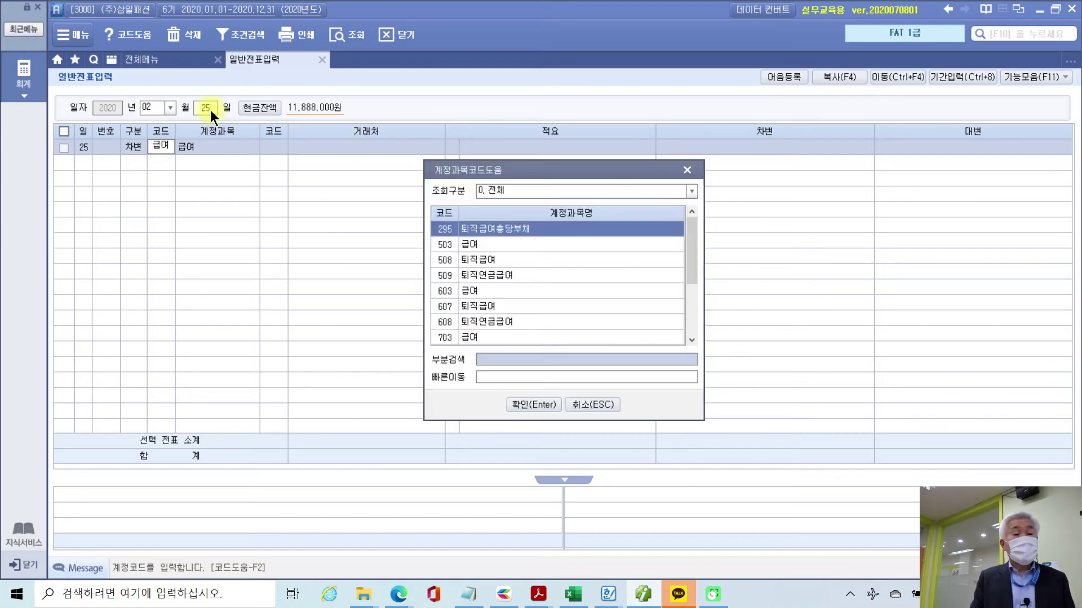
key("Down")
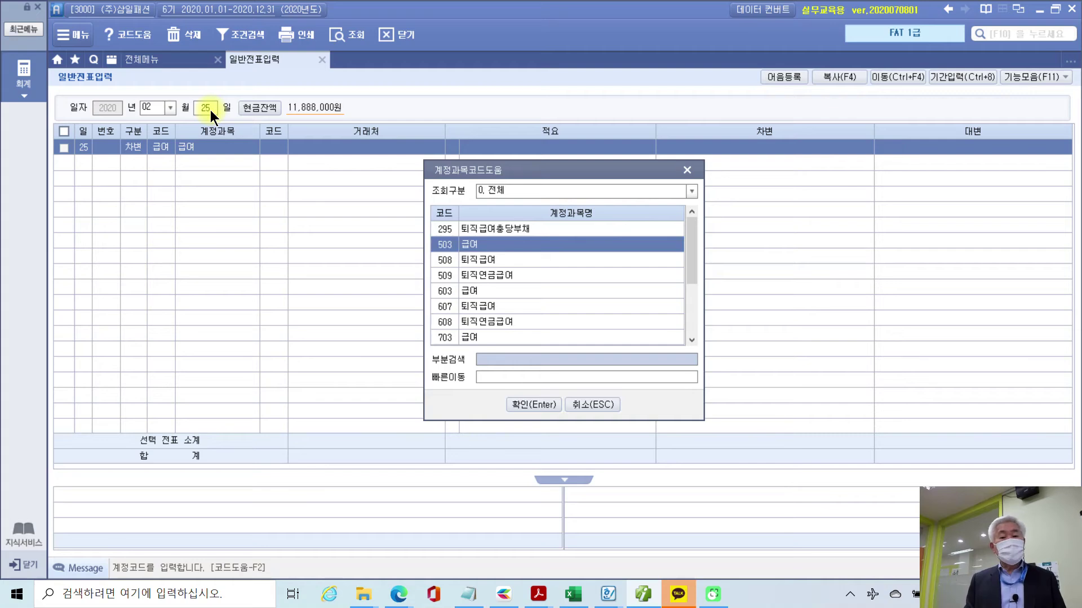
key("Down")
key("Down")
key("Down")
key("Down")
key("Down")
key("Down")
key("Down")
key("Down")
key("Down")
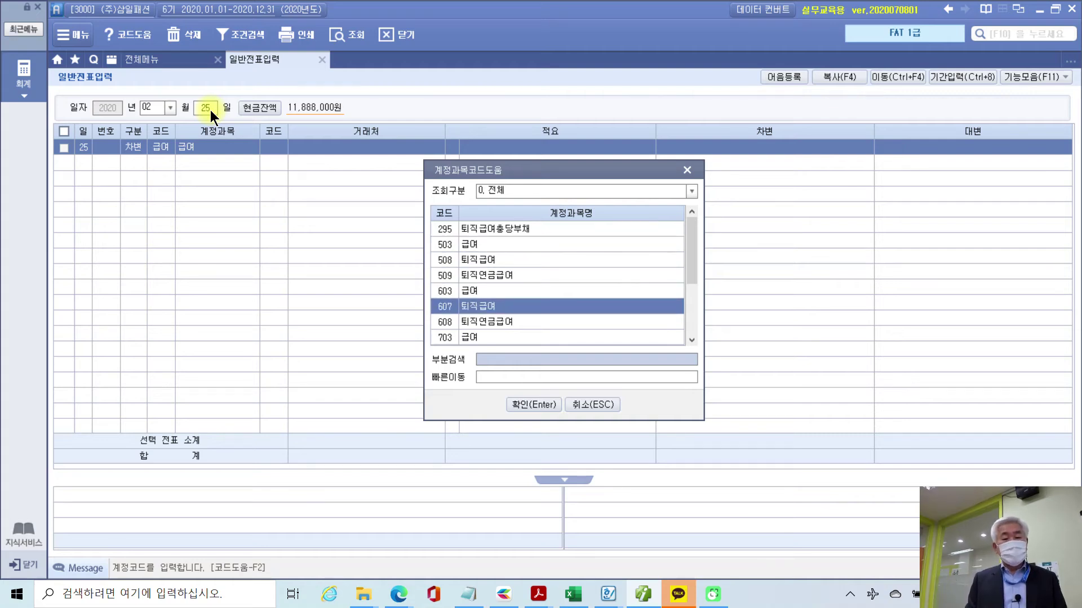
key("Down")
key("Down")
key("Up")
key("Up")
key("Return")
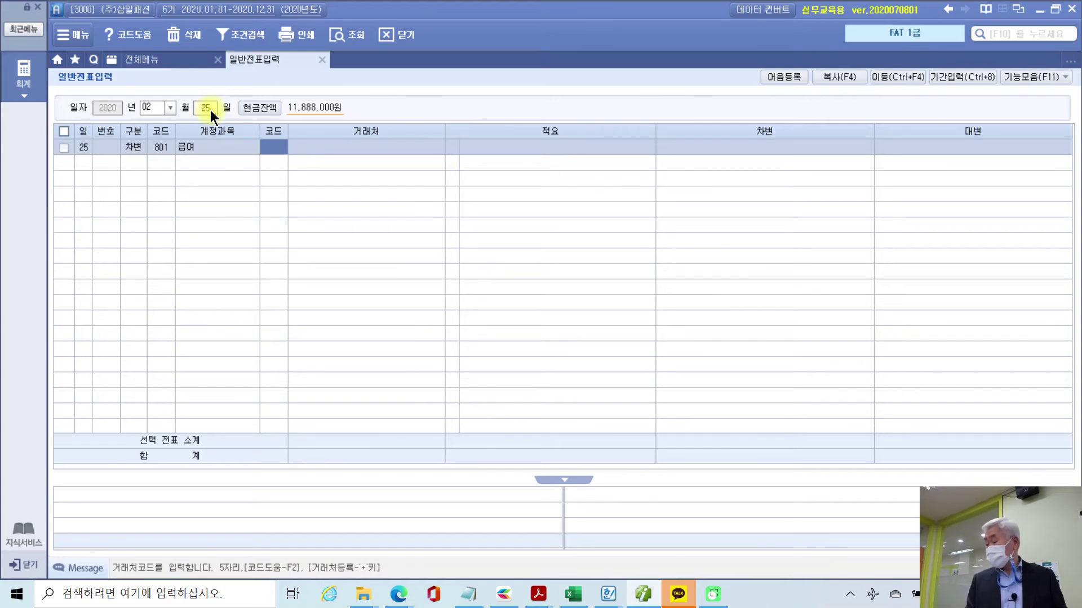
Leave the 급여 line's 거래처 blank, enter the 적요 2월 급여지급 and set the 차변 amount to 7,000,000.
key("Return")
key("Return")
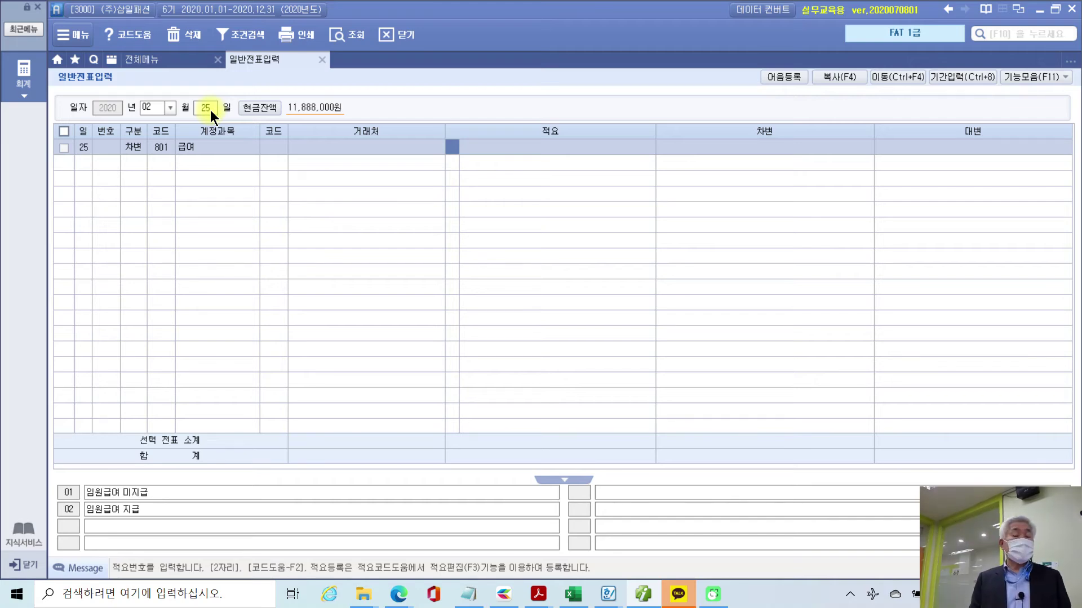
key("Return")
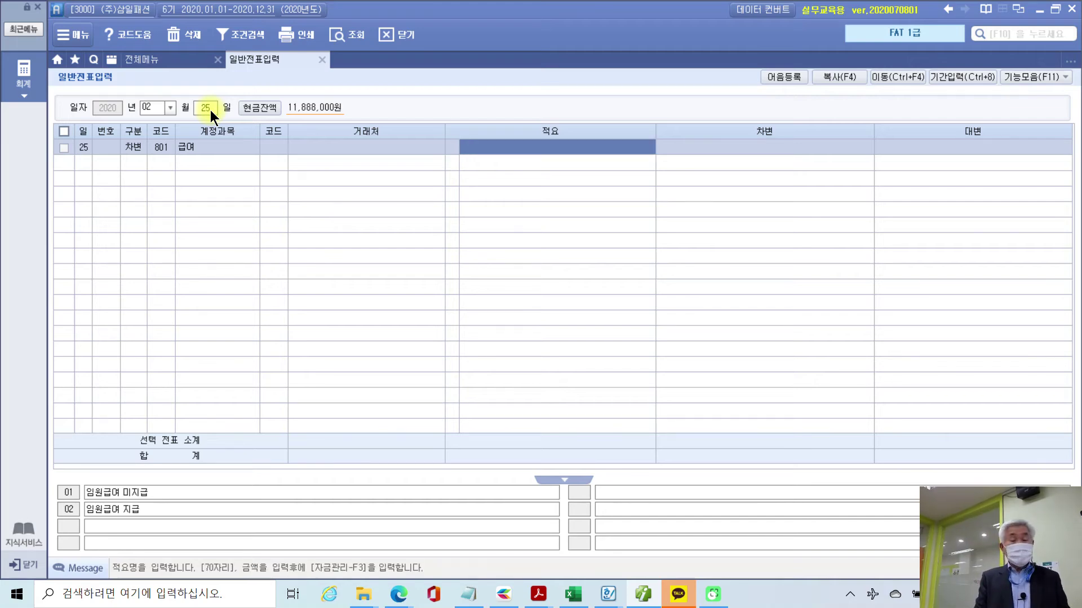
type("2월 급여지급")
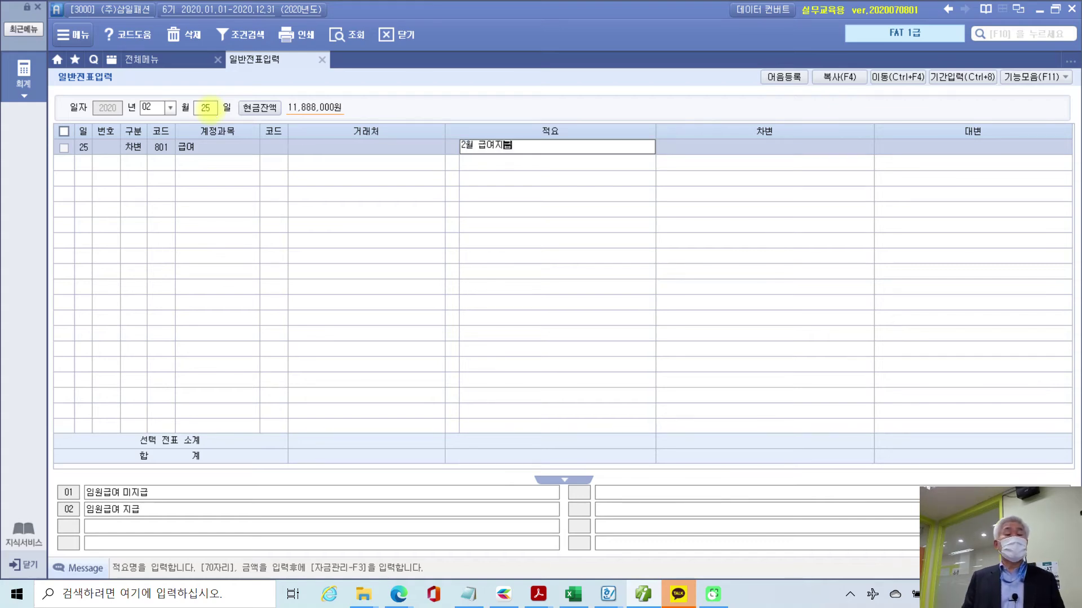
key("Return")
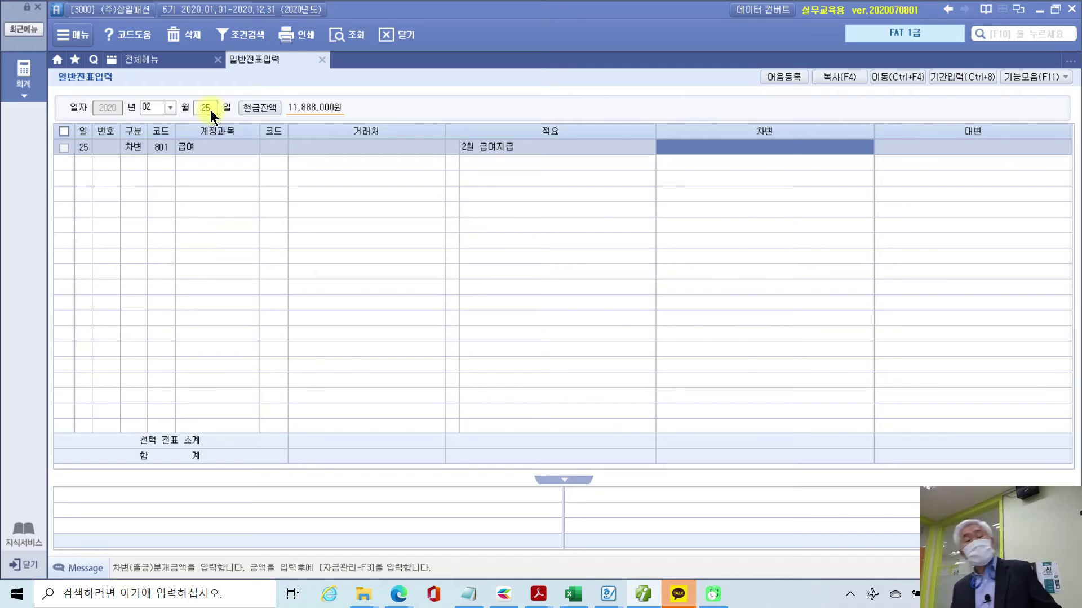
type("7000000")
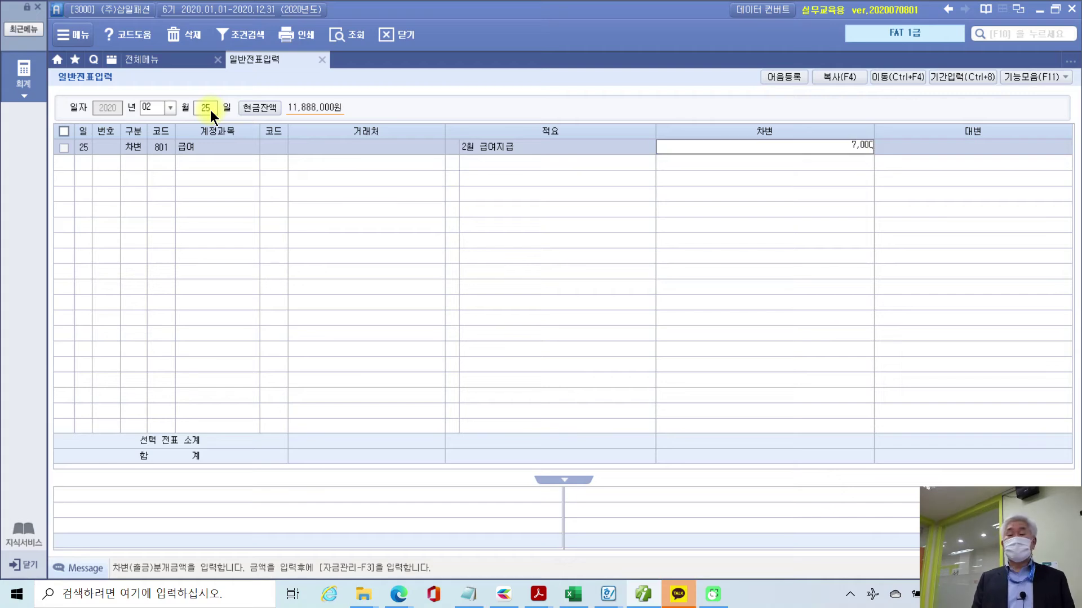
key("Return")
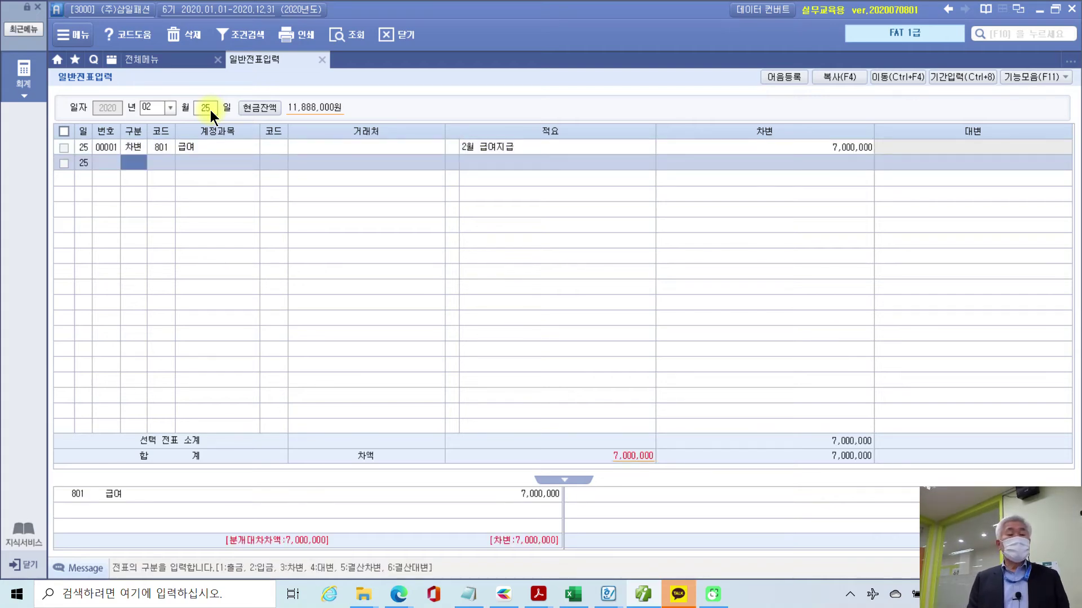
Add a 대변 line, search its account by 예수 and choose 254 예수금.
key("4")
key("Return")
type("예수")
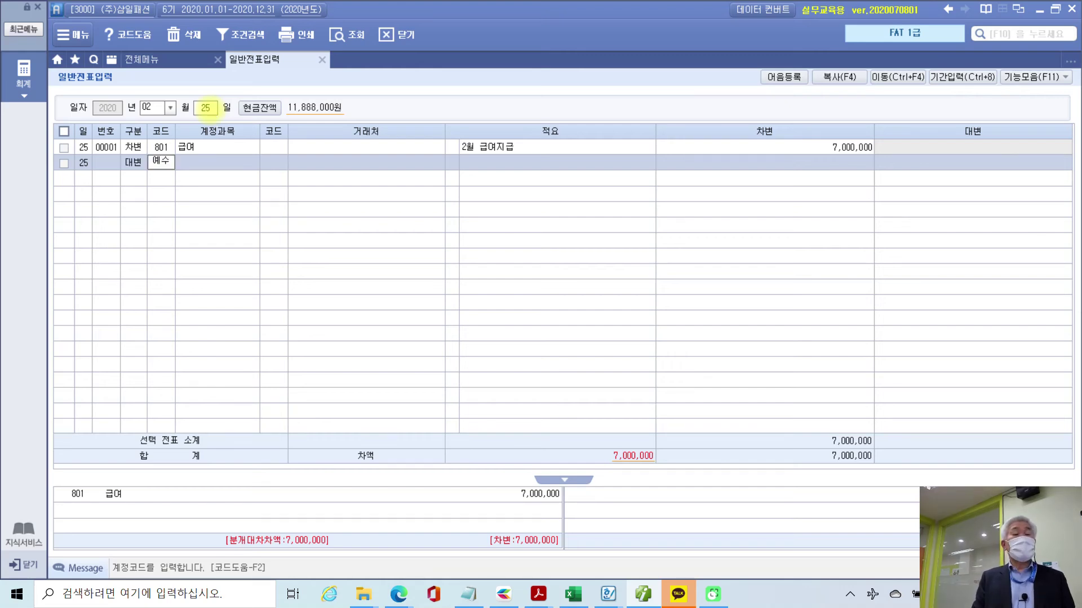
key("Return")
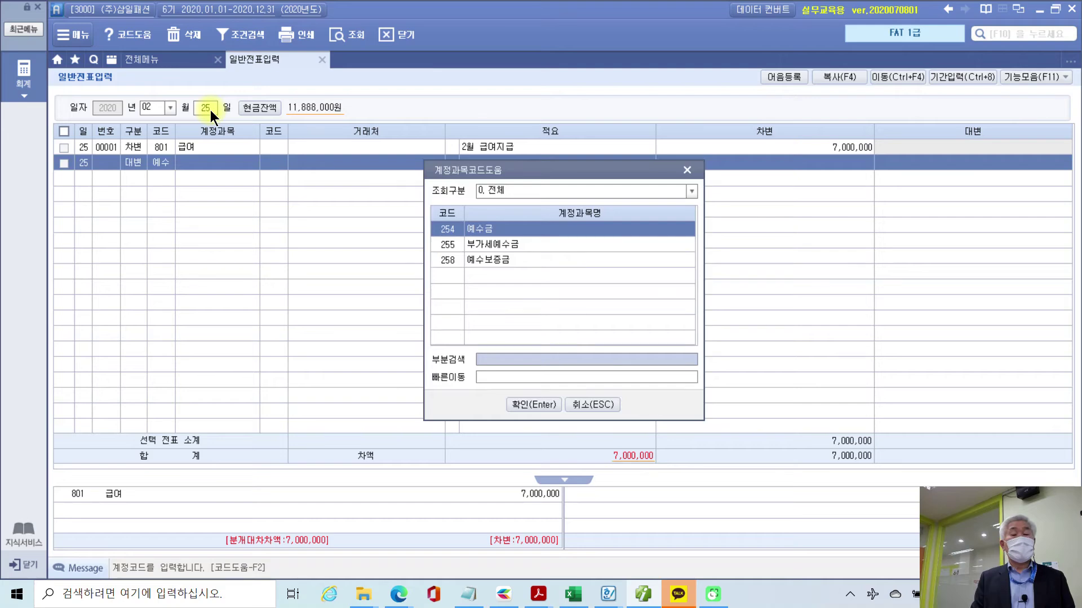
key("Return")
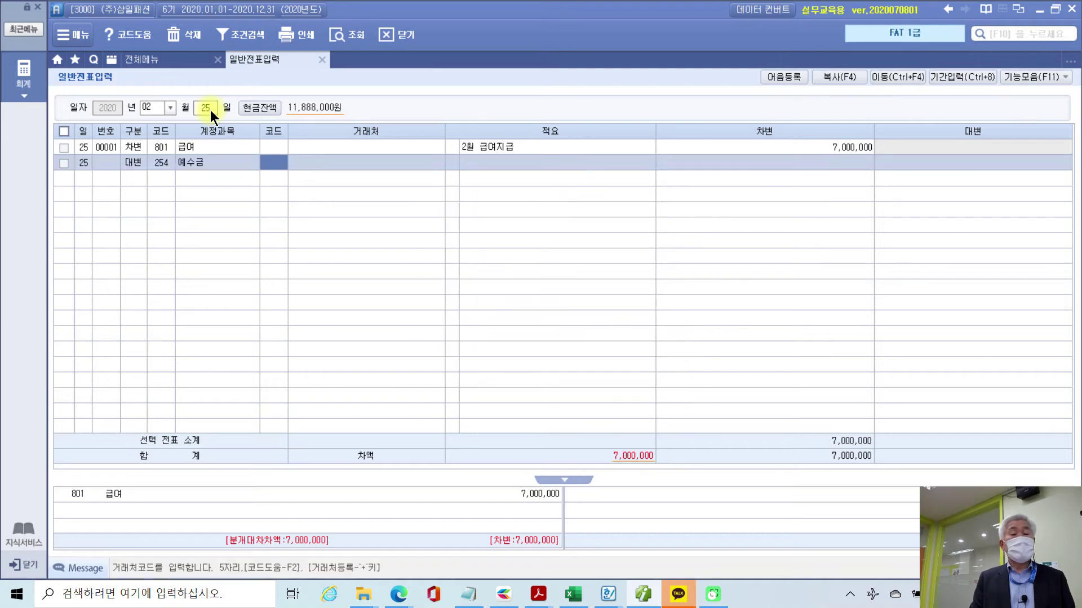
Leave the 예수금 line's 거래처 blank, assign 적요 04 급여지급시 근로소득세등 예수 and enter a 대변 amount of 314,000.
key("Return")
key("Return")
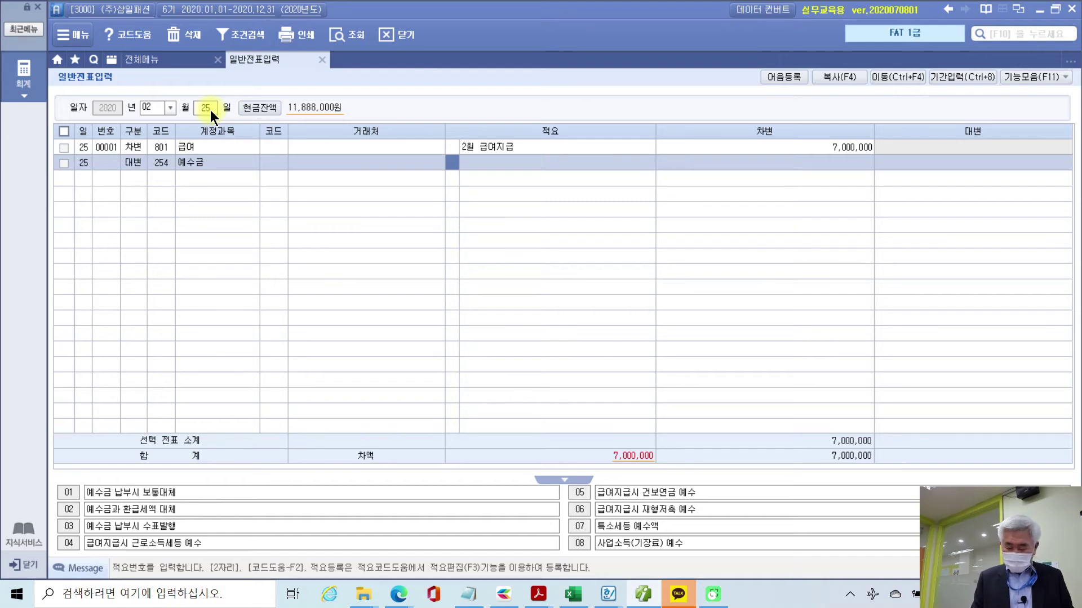
type("4")
key("Return")
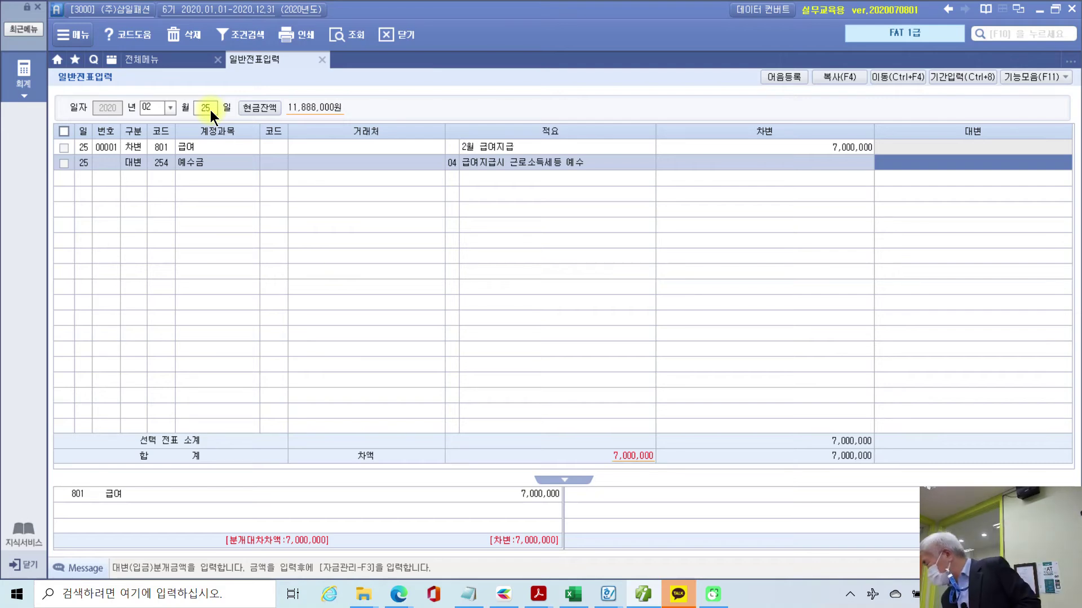
type("3140000")
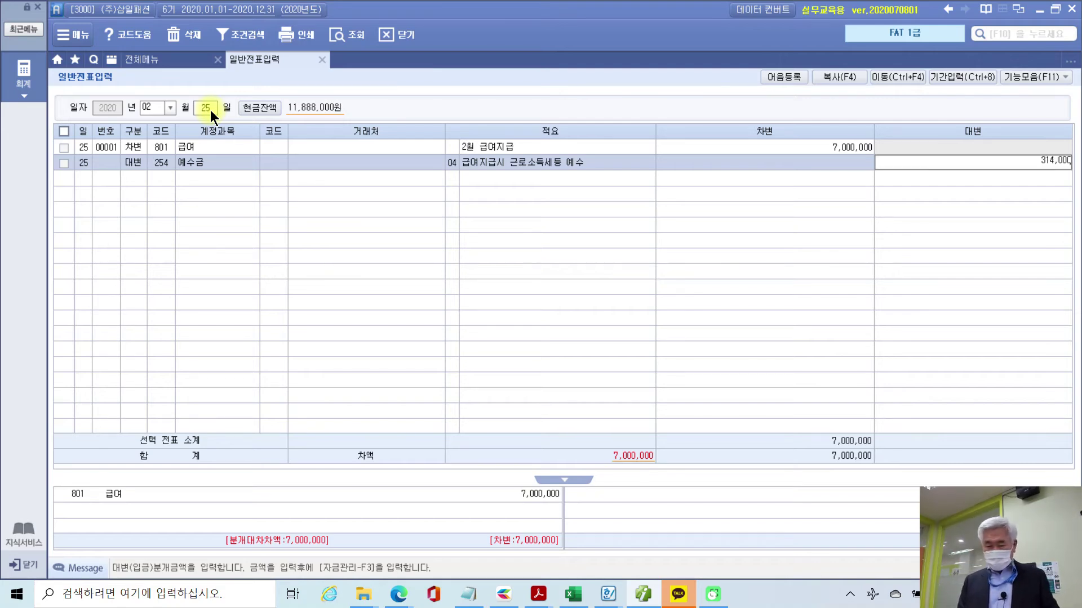
key("Return")
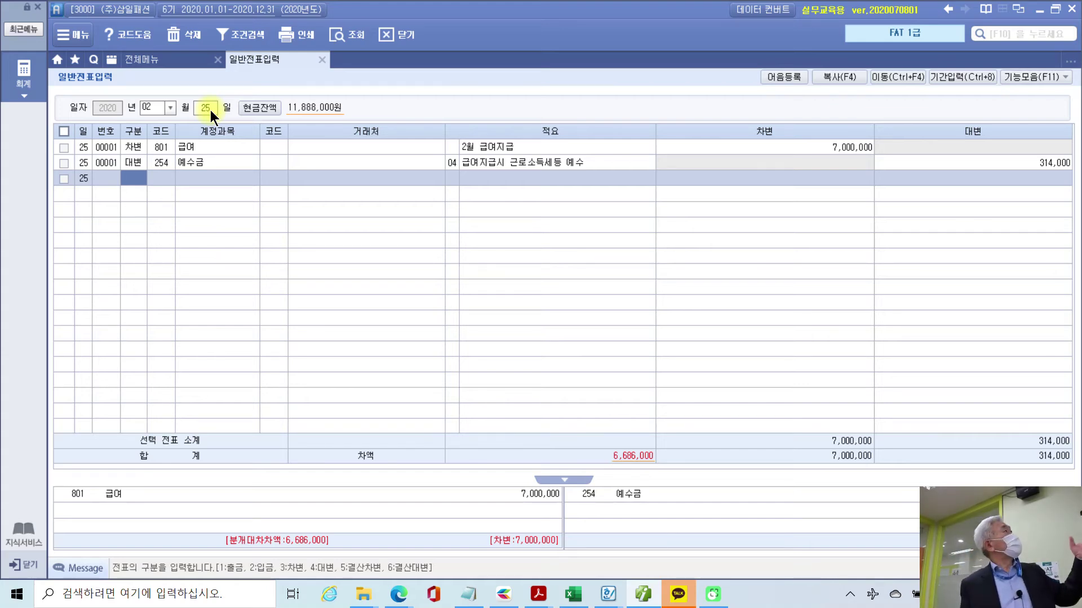
Add a 대변 line with account 103 보통예금 and look up its 거래처 by 신한, giving 신한은행(보통).
type("4")
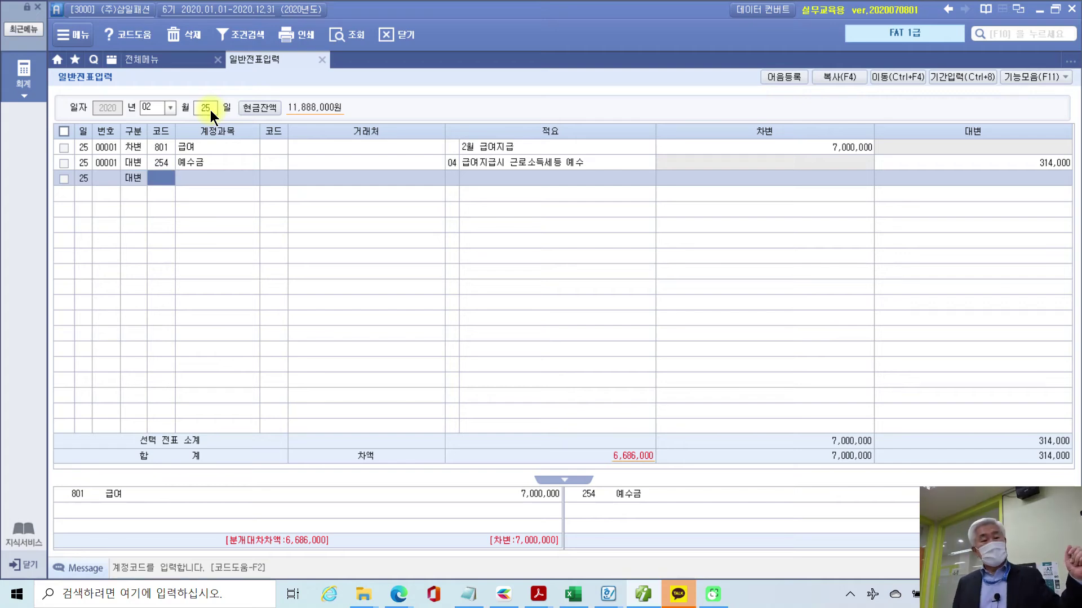
type("103")
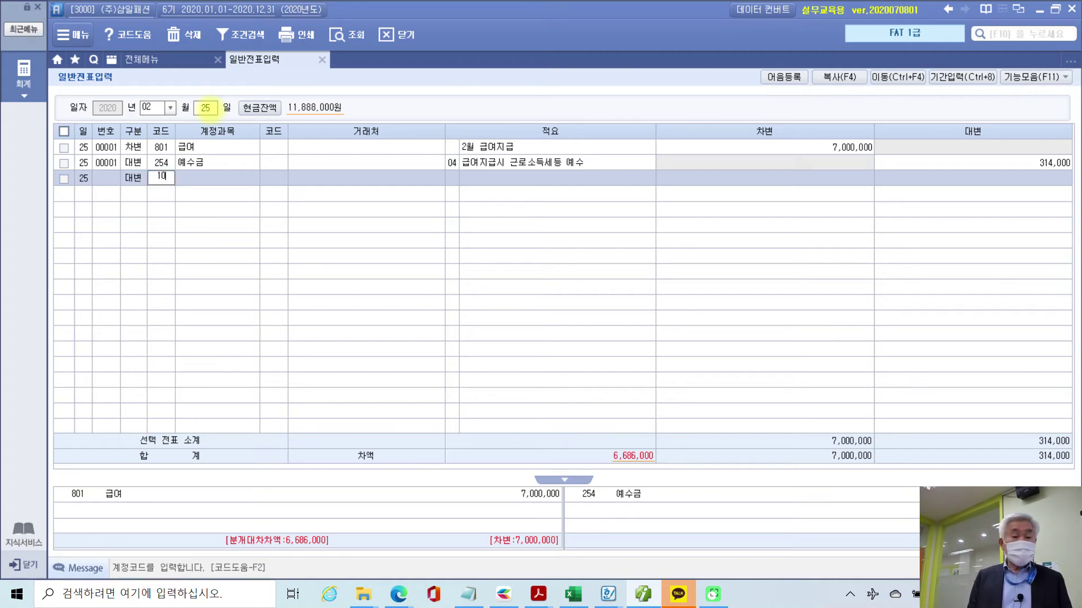
key("Return")
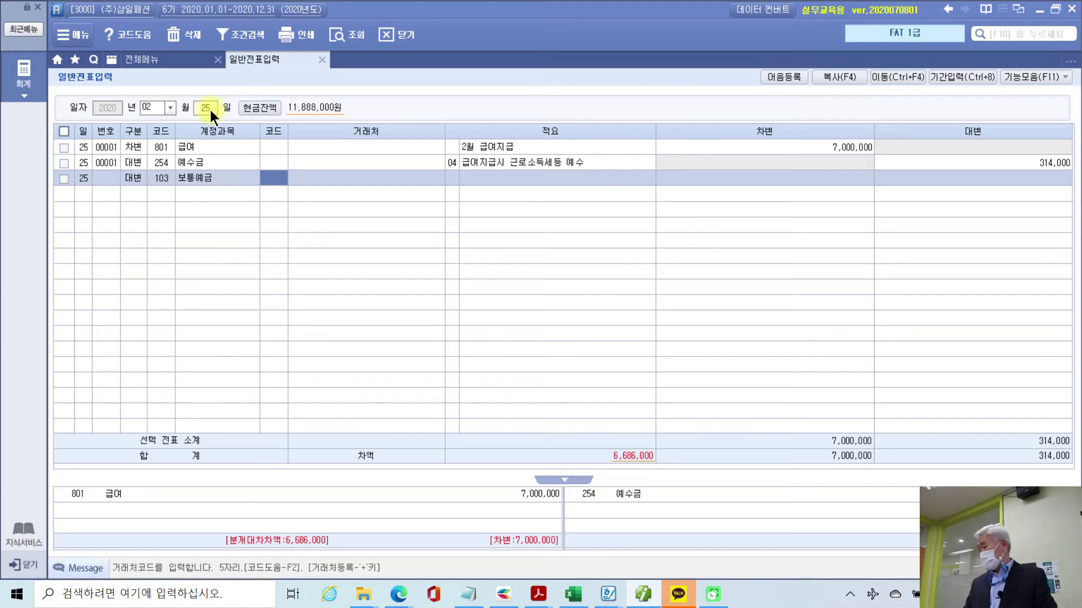
type("신하ㄴ")
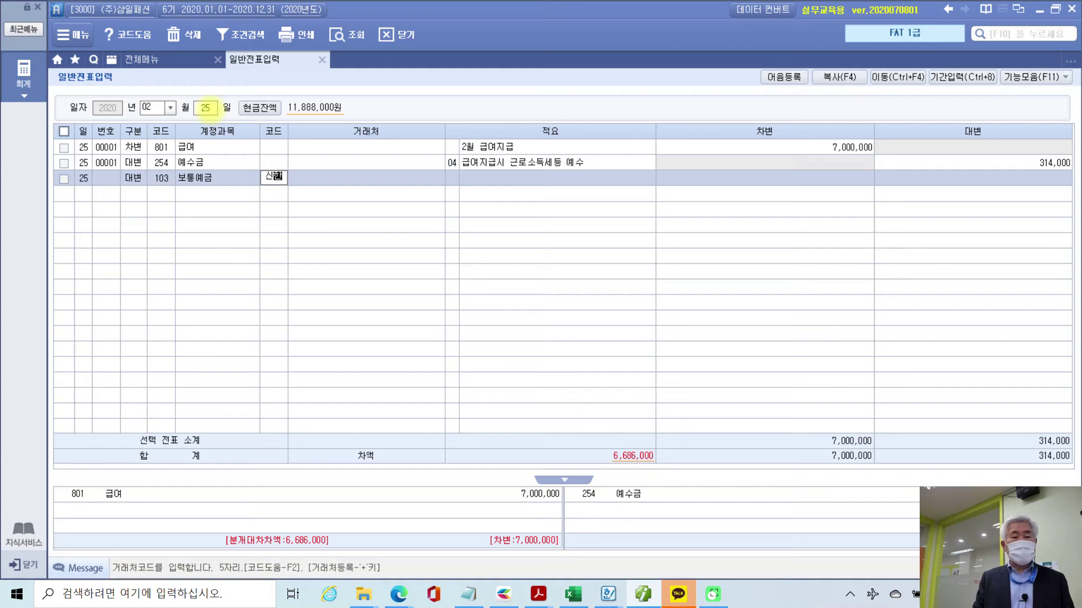
key("Return")
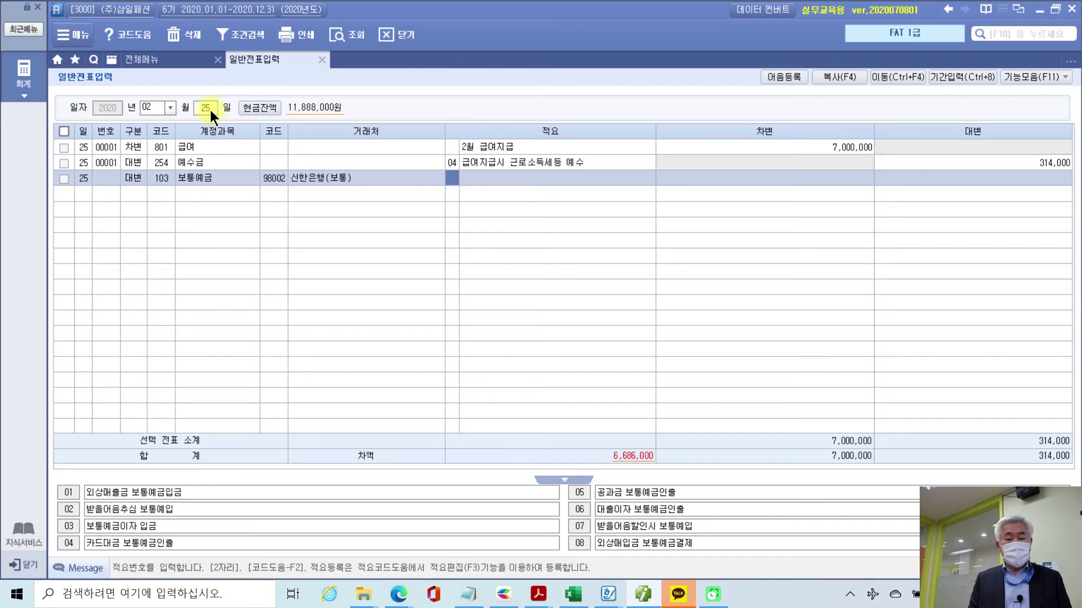
Leave the 보통예금 line's 적요 code blank, enter the 적요 2월 급여지급 and set the 대변 amount to 6,686,000.
key("Return")
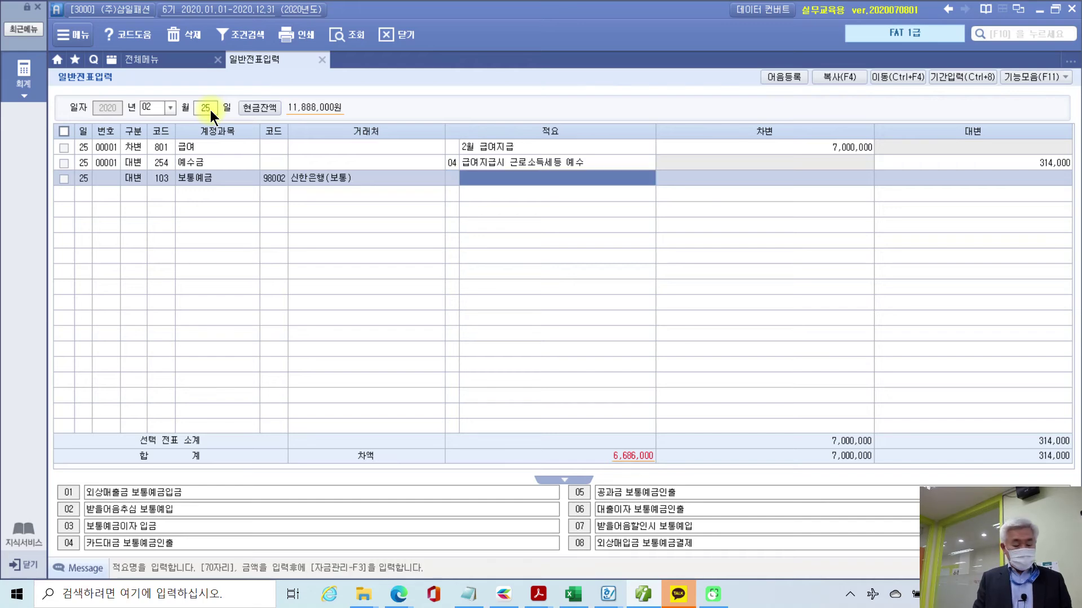
type("2월 급ㅇ여지급")
key("Return")
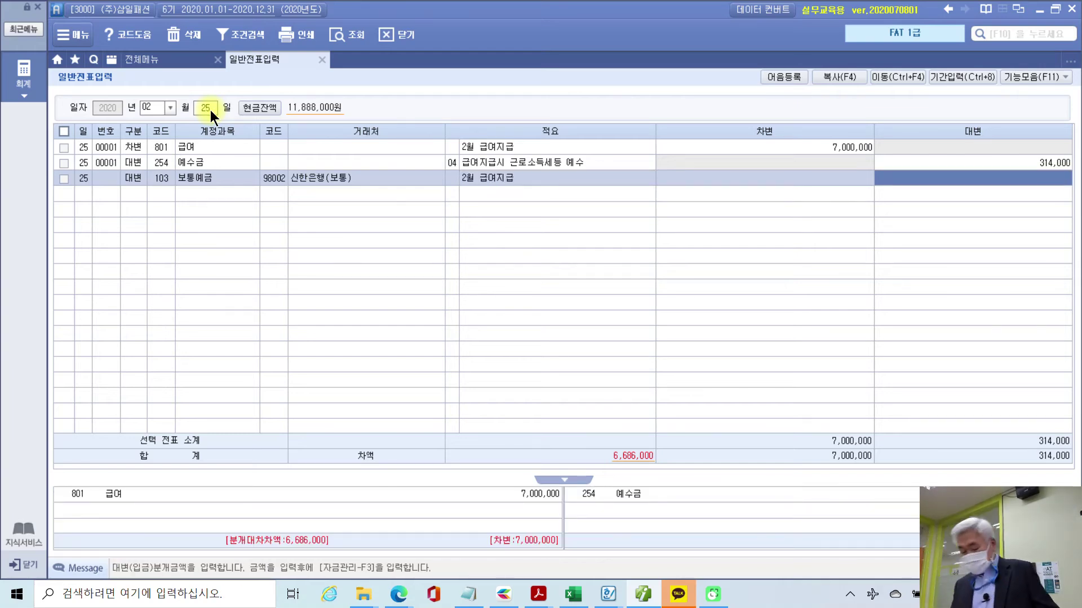
type("6686000")
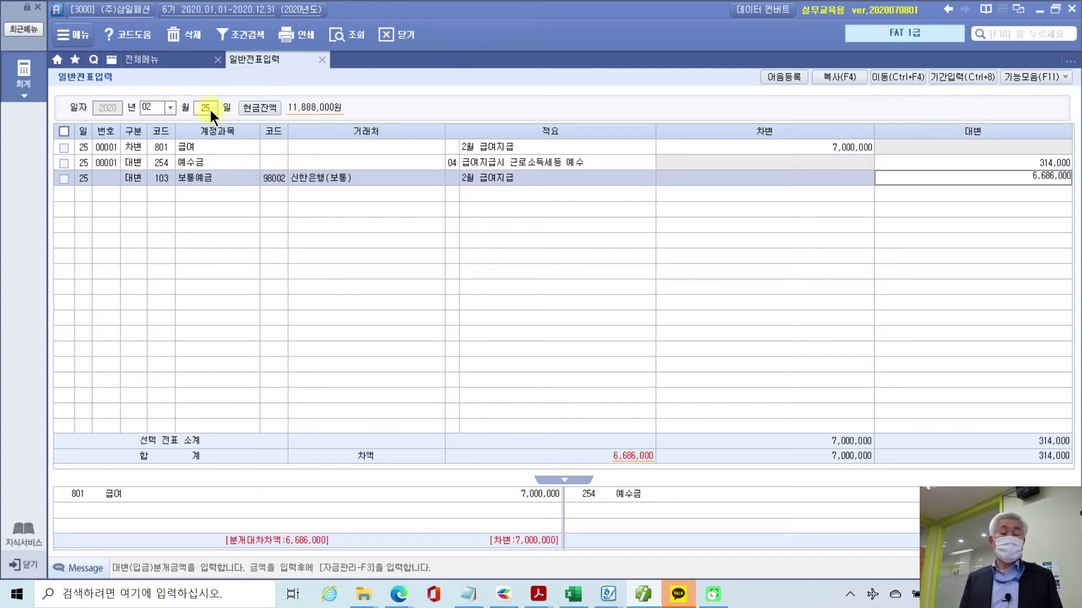
key("Return")
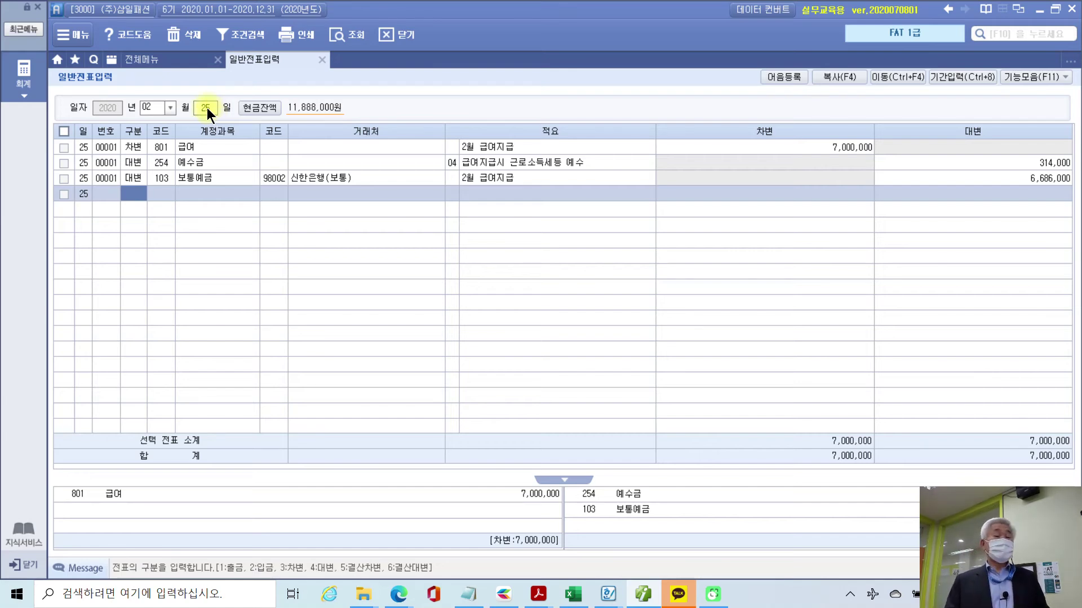
Box the 번호 column of the salary voucher's lines and underline the 02월 25일 date, then clear the marks and review the lines.
left_click(157, 167)
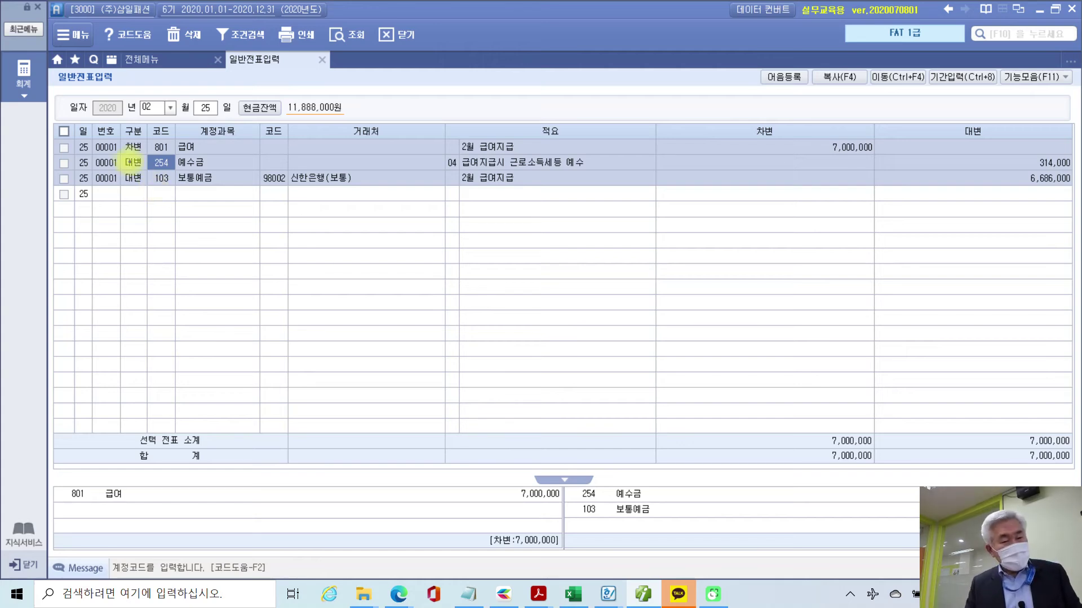
mouse_move(90, 125)
left_mouse_down()
mouse_move(105, 193)
mouse_move(125, 217)
left_mouse_up()
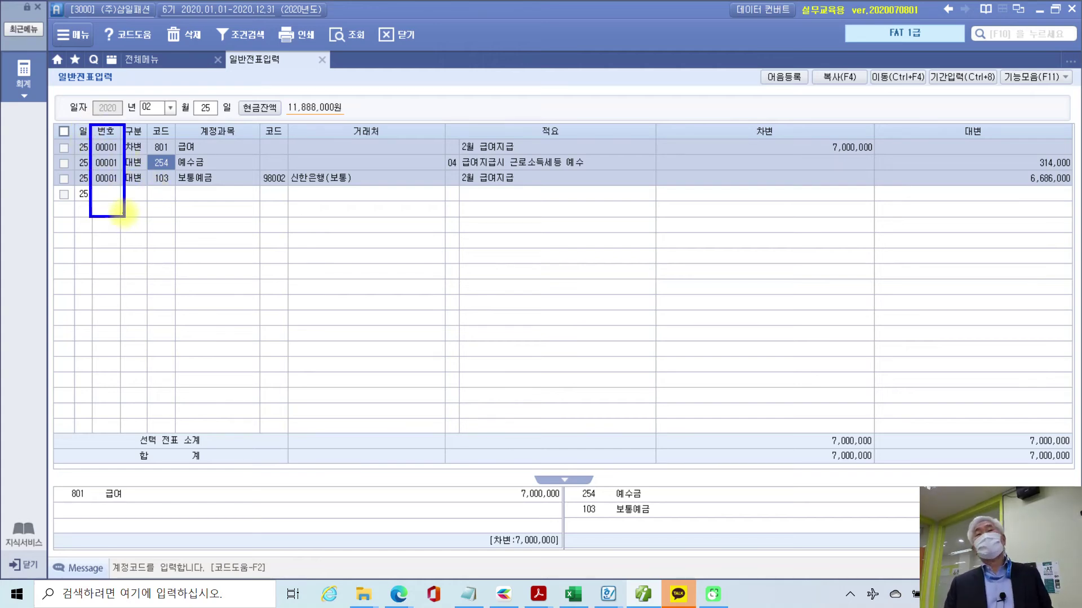
left_click_drag(143, 117, 231, 117)
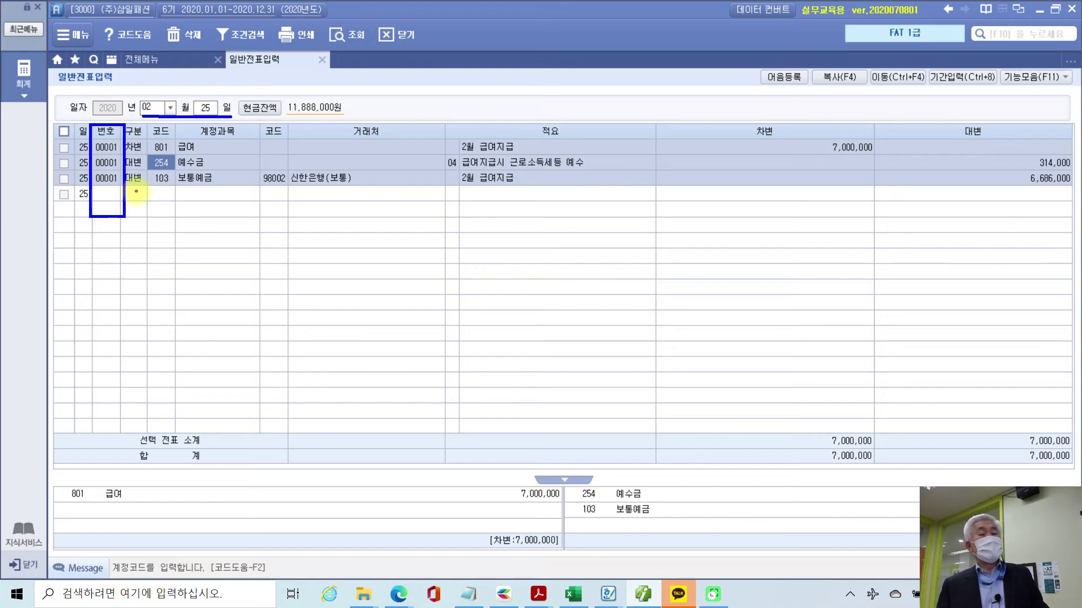
left_click(134, 193)
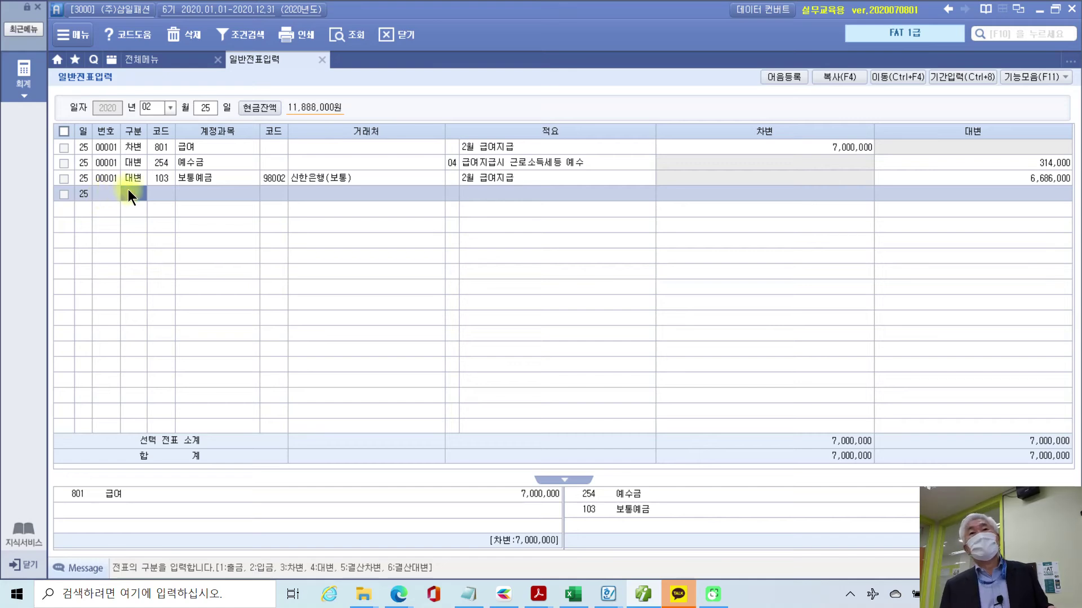
left_click(144, 169)
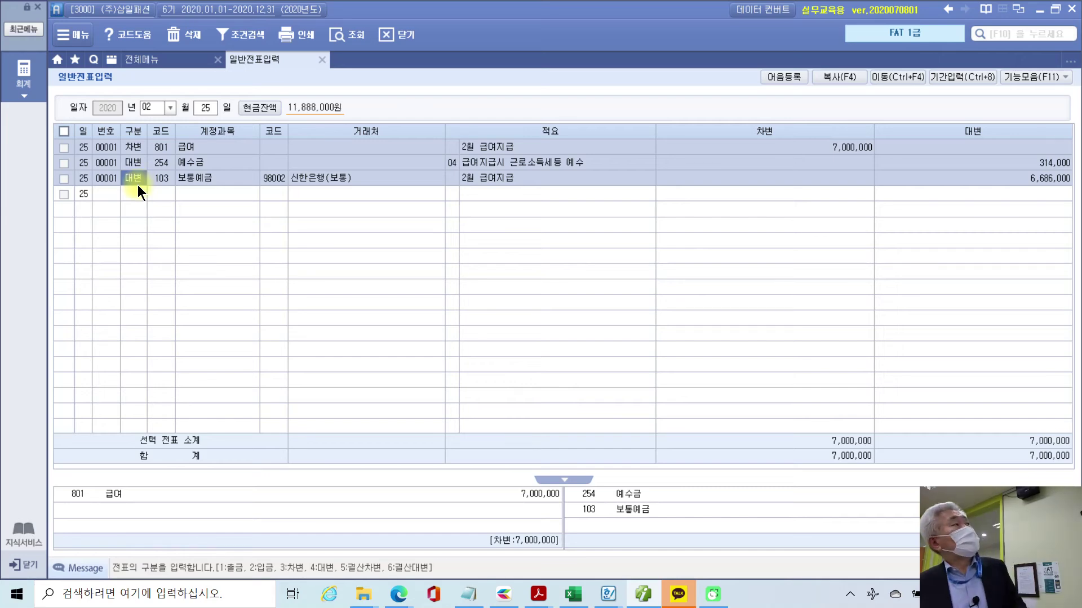
left_click(104, 145)
left_click(102, 178)
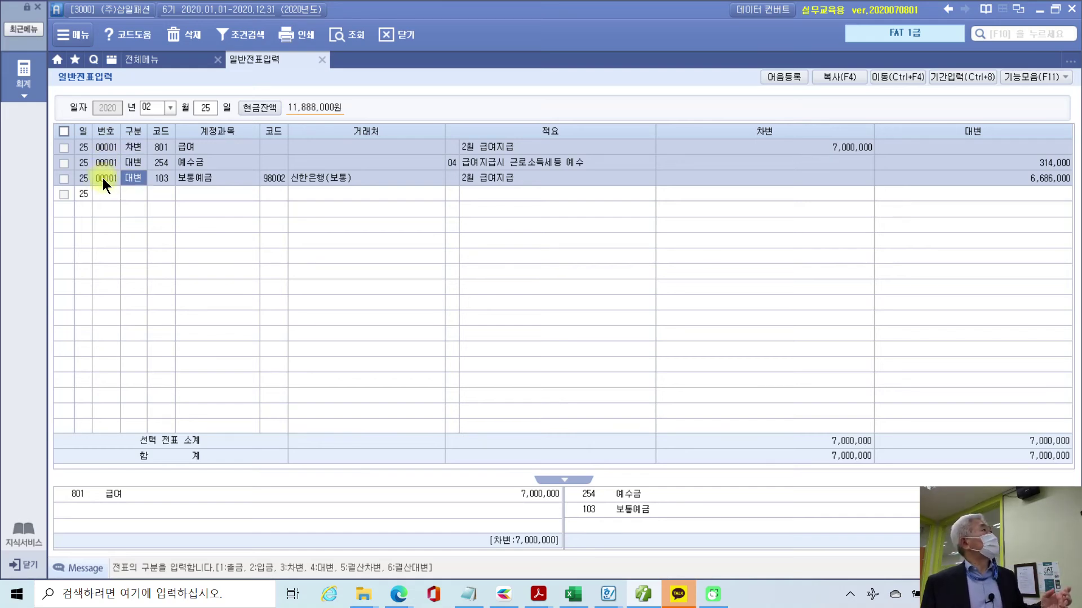
Use 번호수정 on the 보통예금 line to change its voucher number to 2, keeping its other fields.
left_click(62, 178)
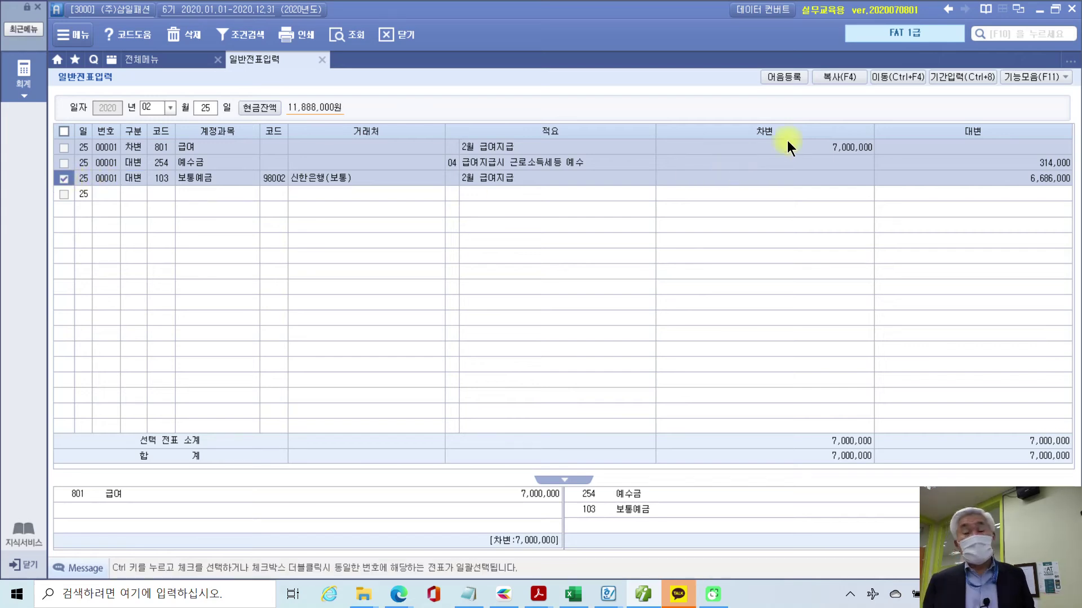
left_click(1026, 80)
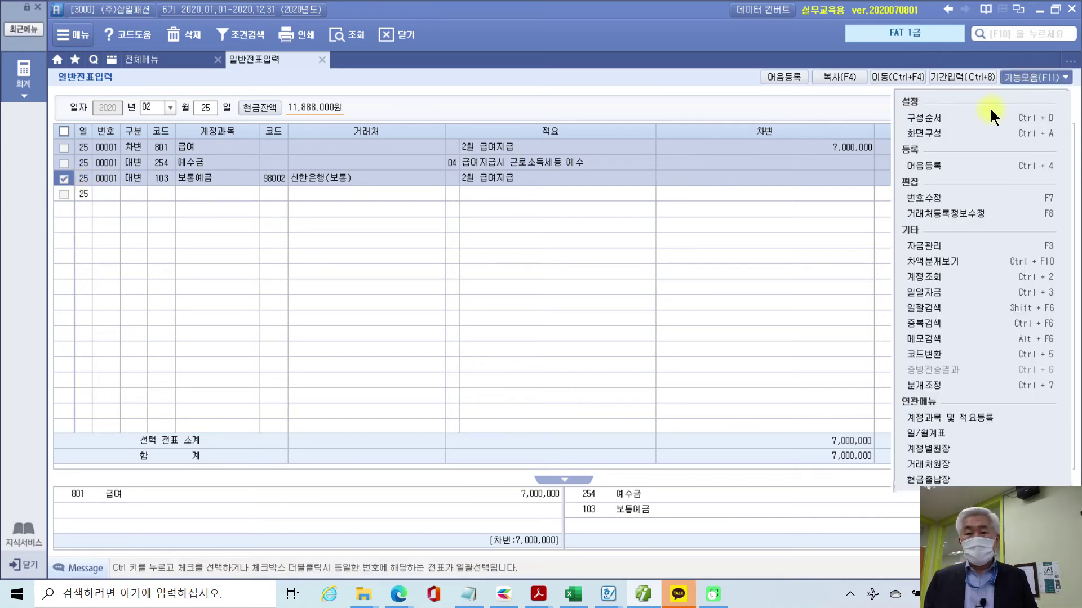
left_click(932, 204)
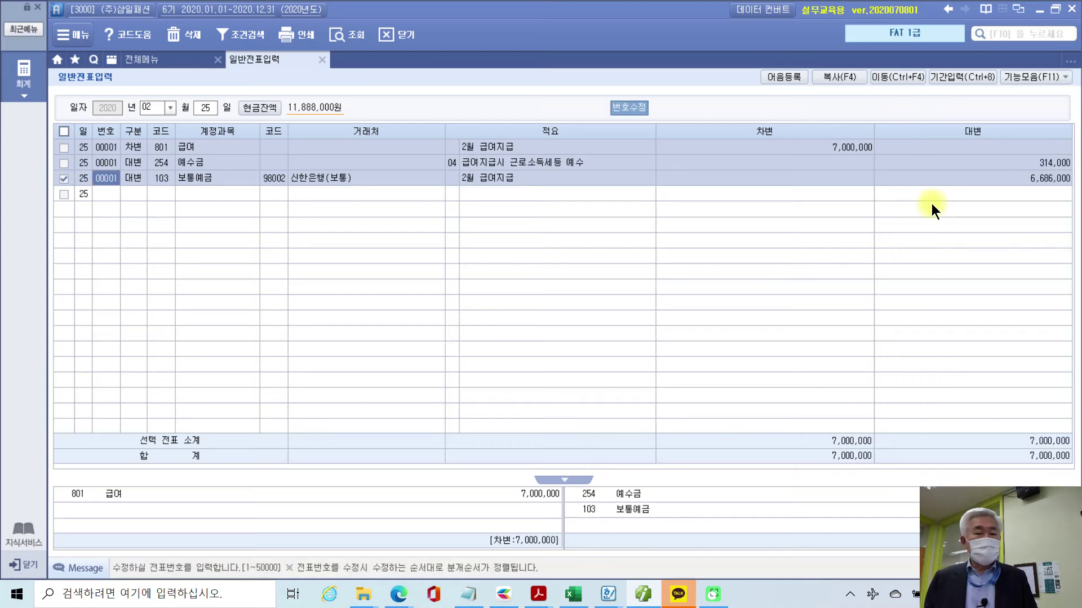
type("2")
key("Return")
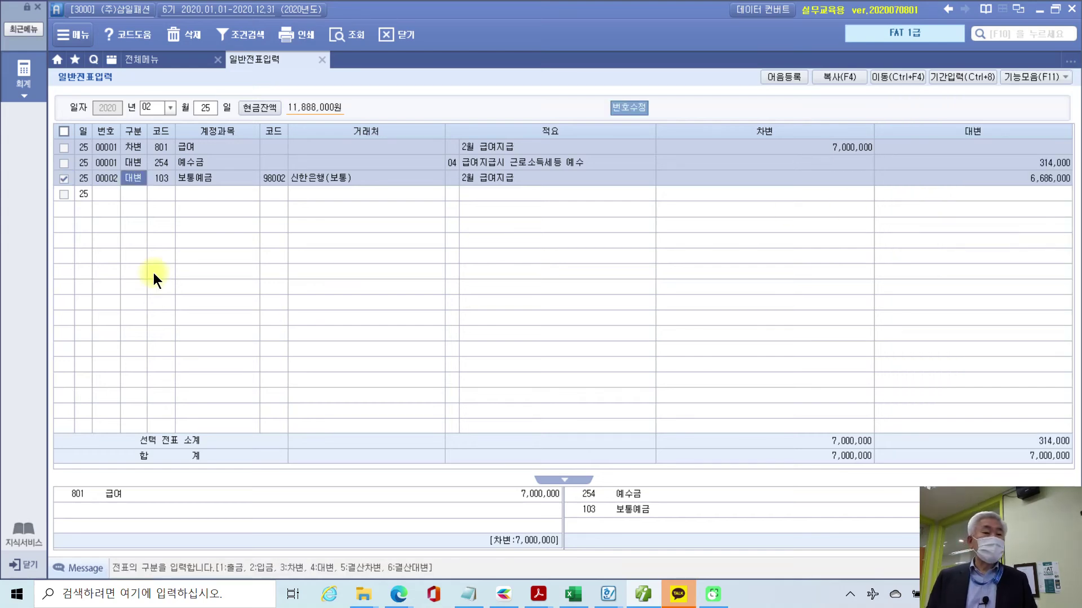
key("Return")
key("Return")
key("Return")
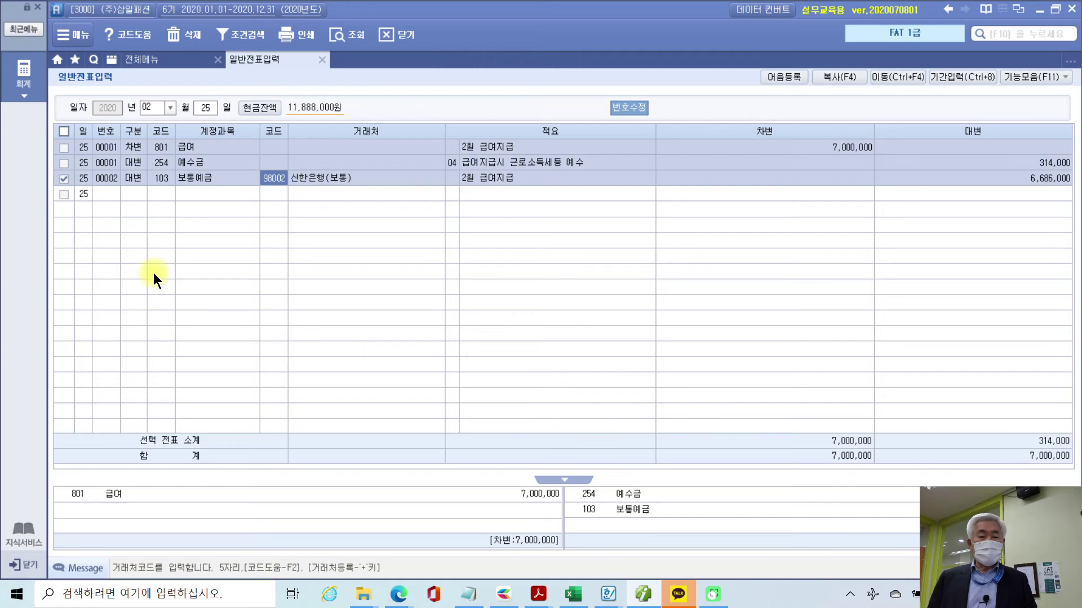
key("Return")
key("Return")
key("Return")
key("Return")
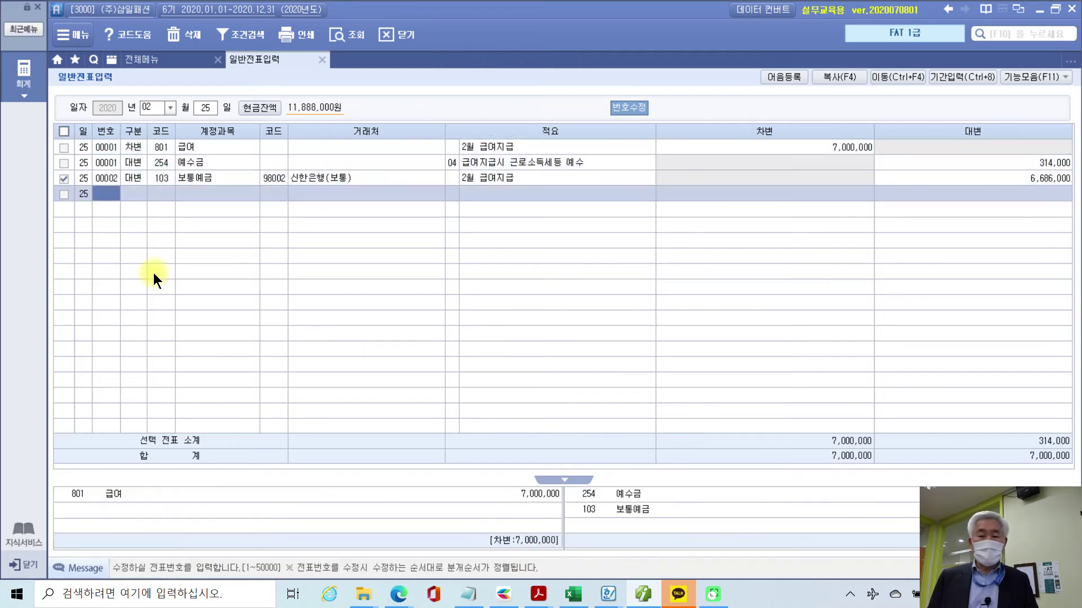
Select the 보통예금 line, mark up its 차액 amount and the differing voucher numbers on screen, and clear the annotations.
key("Up")
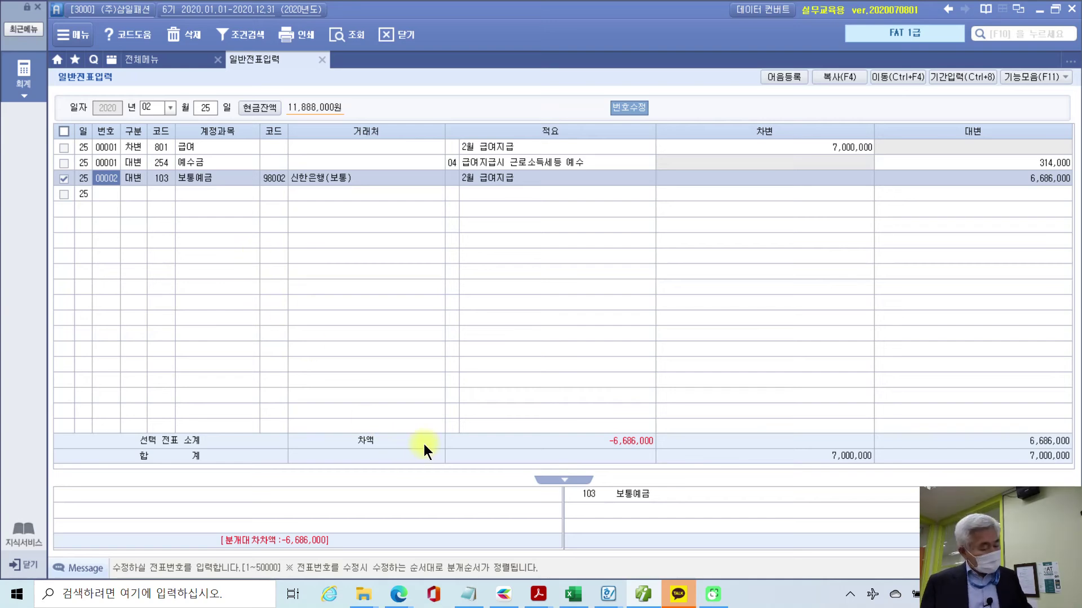
left_click_drag(569, 423, 613, 446)
left_click_drag(702, 480, 727, 489)
left_click_drag(331, 426, 408, 459)
mouse_move(413, 449)
left_mouse_down()
mouse_move(566, 452)
mouse_move(554, 440)
left_mouse_up()
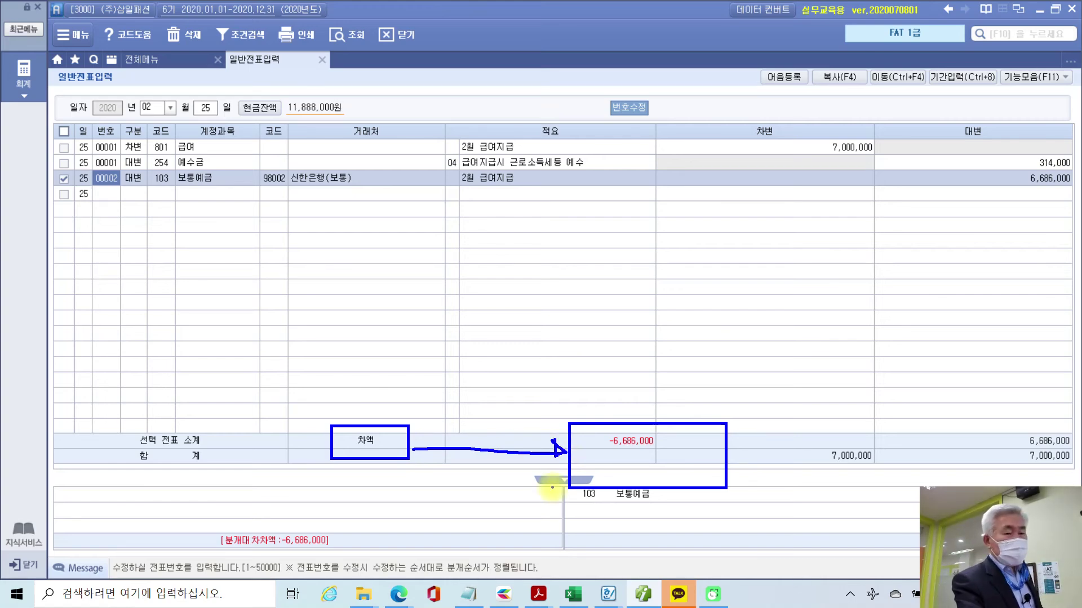
mouse_move(40, 138)
left_mouse_down()
mouse_move(459, 214)
mouse_move(408, 135)
mouse_move(67, 130)
mouse_move(136, 166)
mouse_move(118, 203)
left_mouse_up()
mouse_move(124, 138)
left_mouse_down()
mouse_move(135, 151)
mouse_move(120, 207)
left_mouse_up()
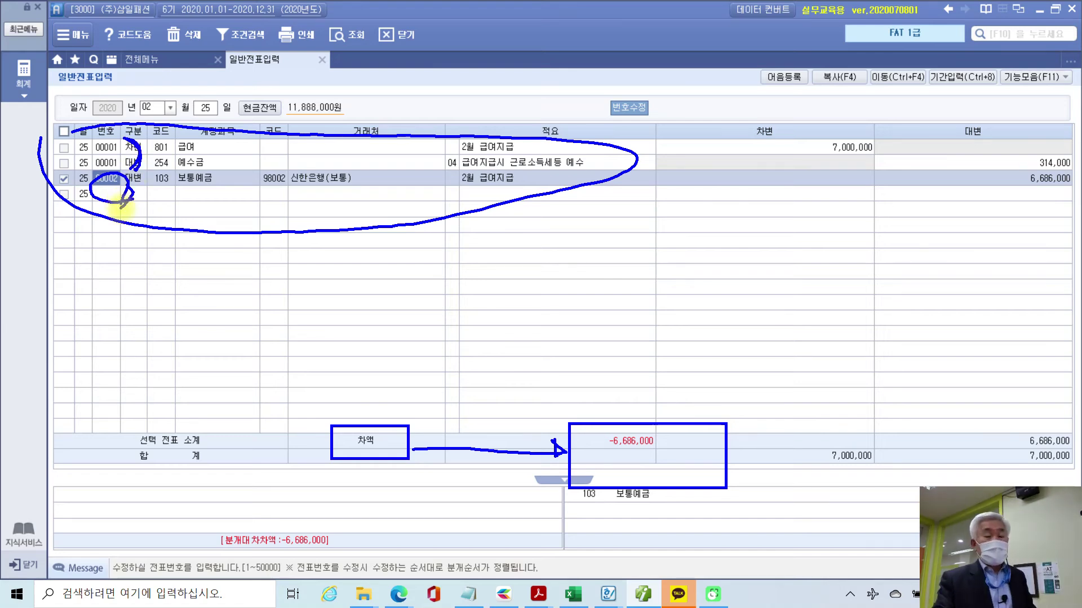
mouse_move(533, 307)
left_mouse_down()
mouse_move(599, 406)
mouse_move(616, 411)
mouse_move(555, 406)
left_mouse_up()
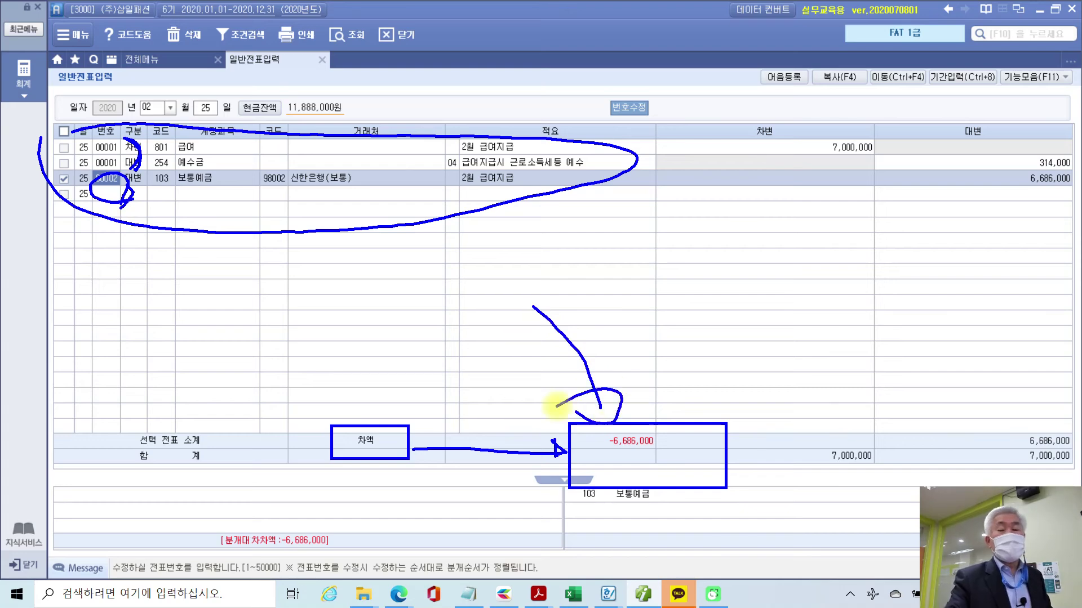
key("Escape")
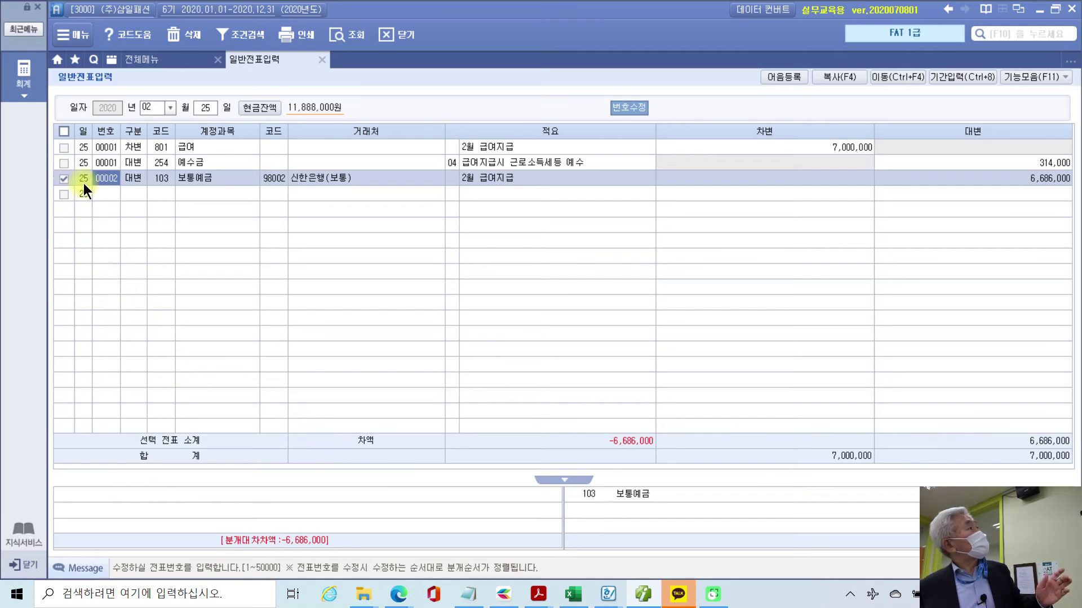
left_click(62, 178)
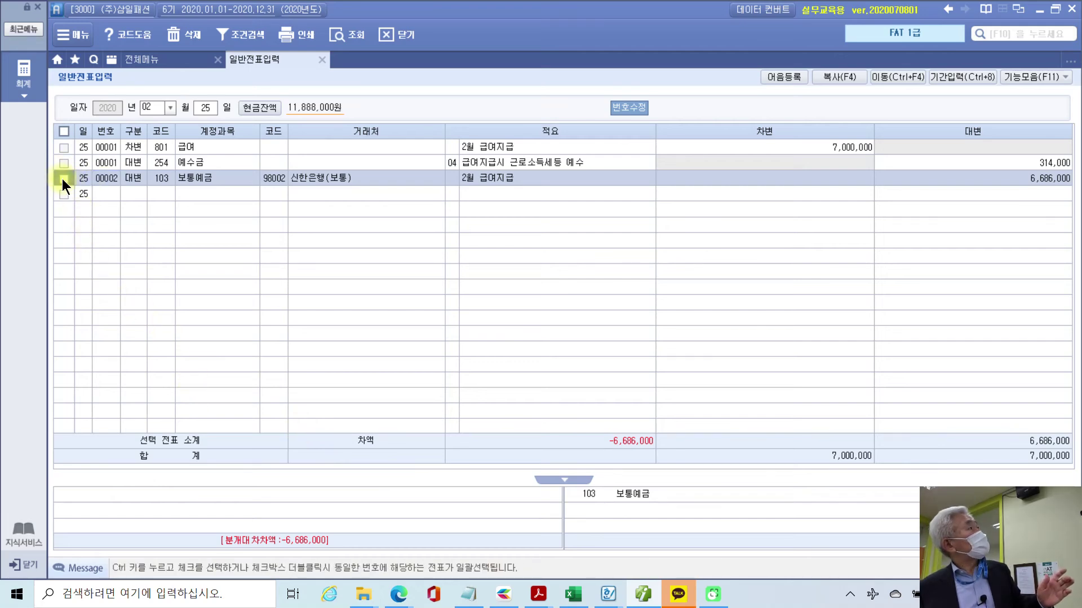
left_click(1029, 79)
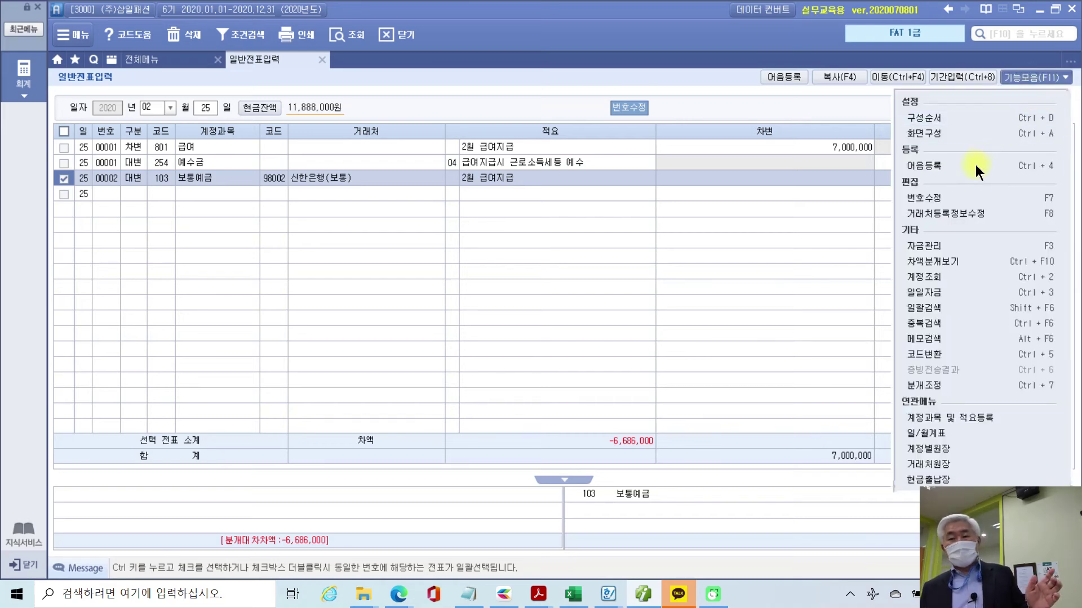
left_click(948, 201)
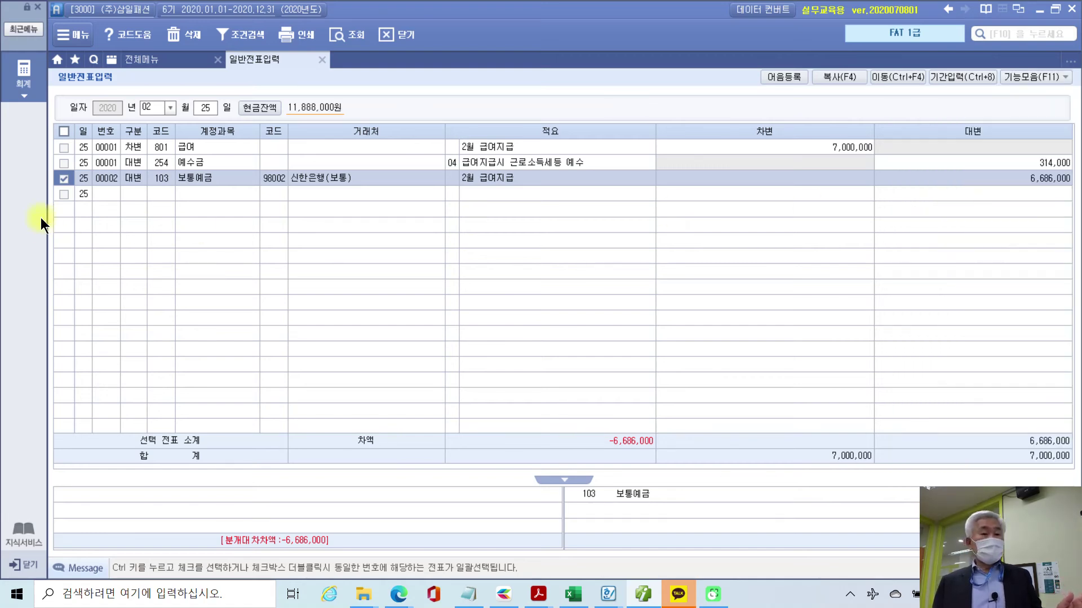
left_click(111, 178)
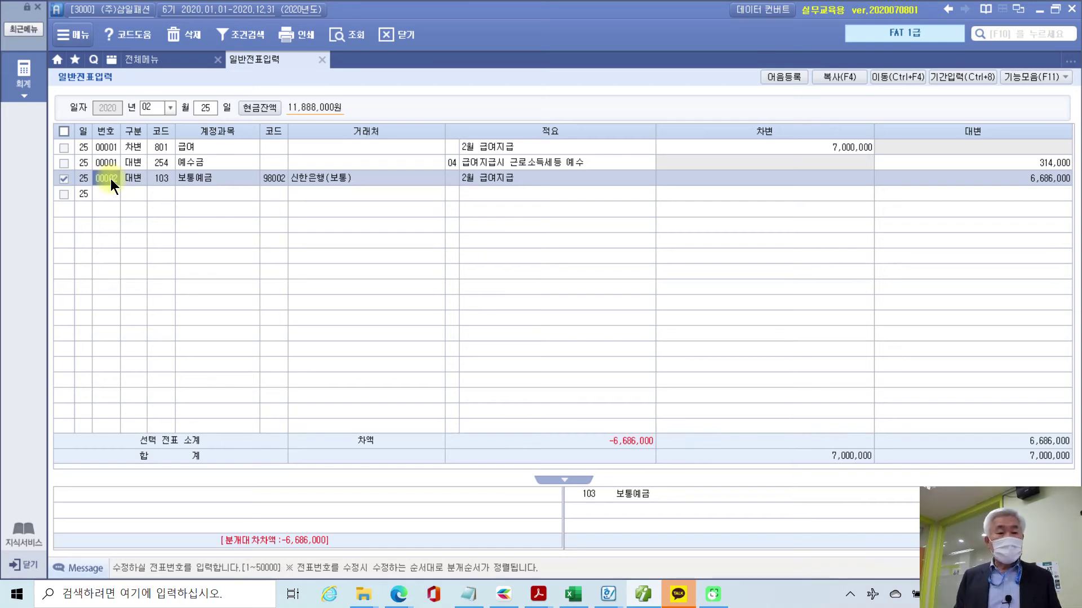
key("Return")
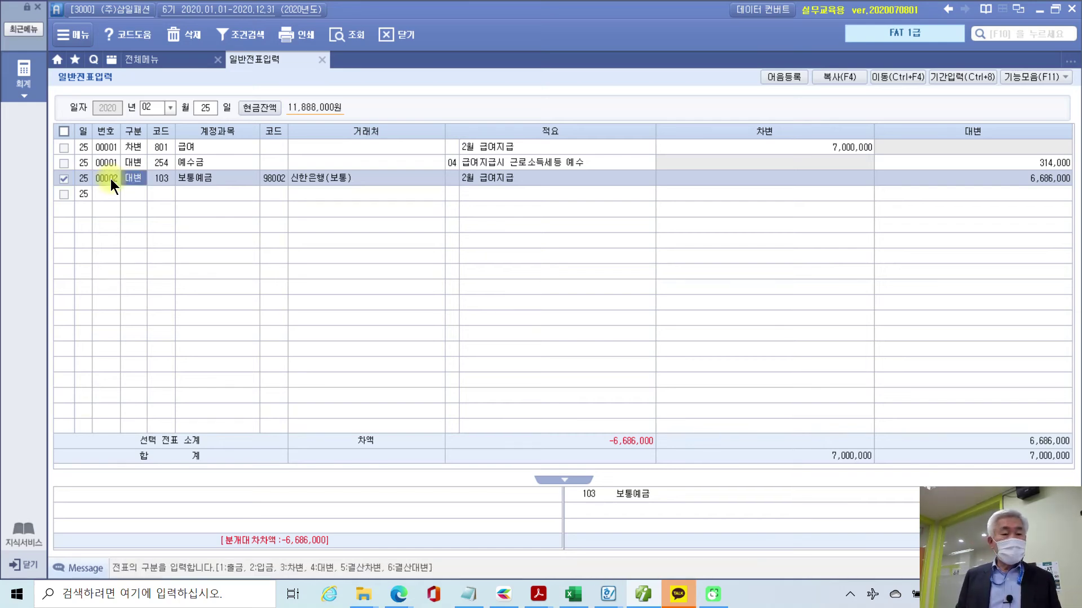
key("Left")
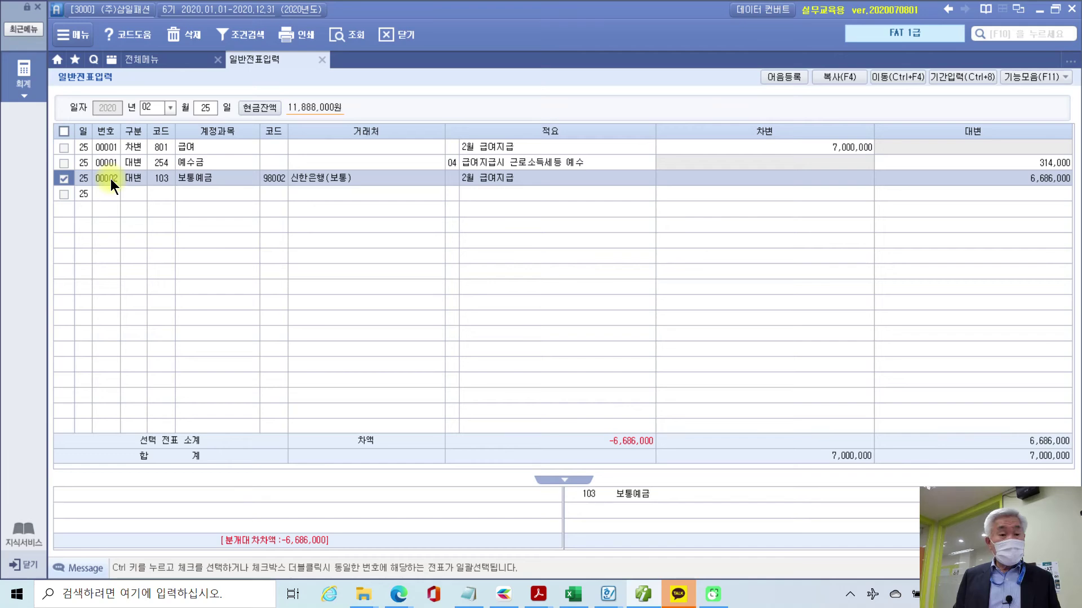
Use 번호수정 on the 보통예금 line to set its voucher number to 1, then reselect the line to review the voucher.
left_click(1042, 77)
left_click(969, 200)
type("1")
key("Return")
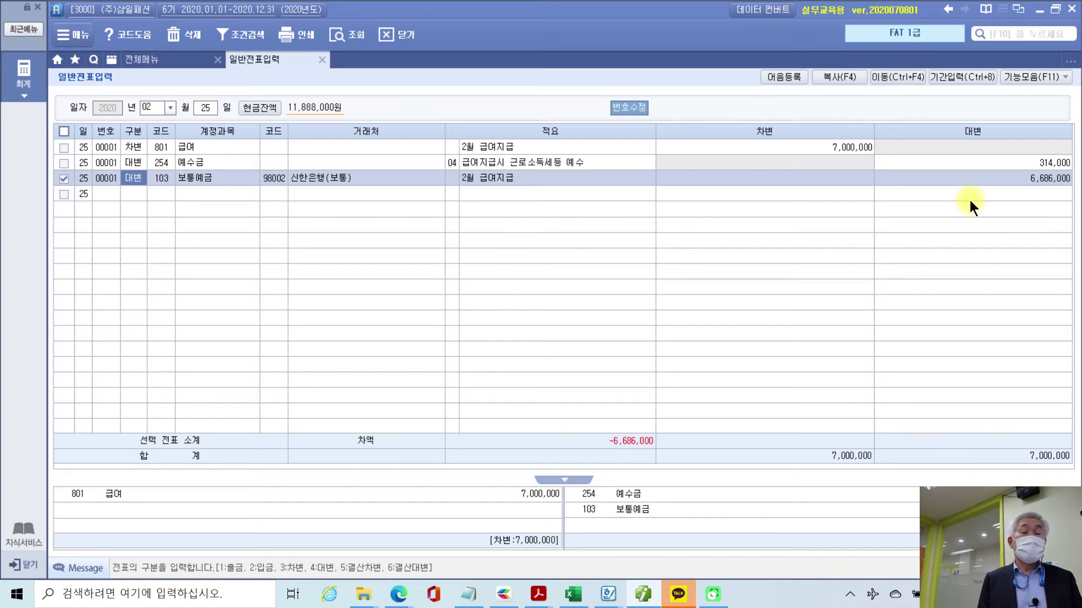
key("Return")
key("Return")
key("Return")
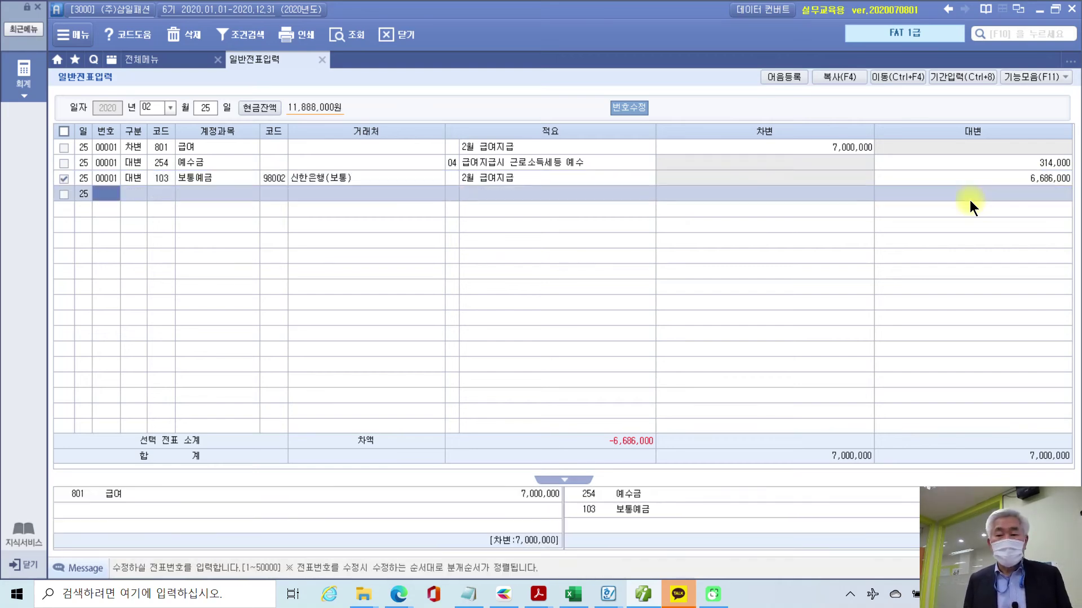
left_click(525, 178)
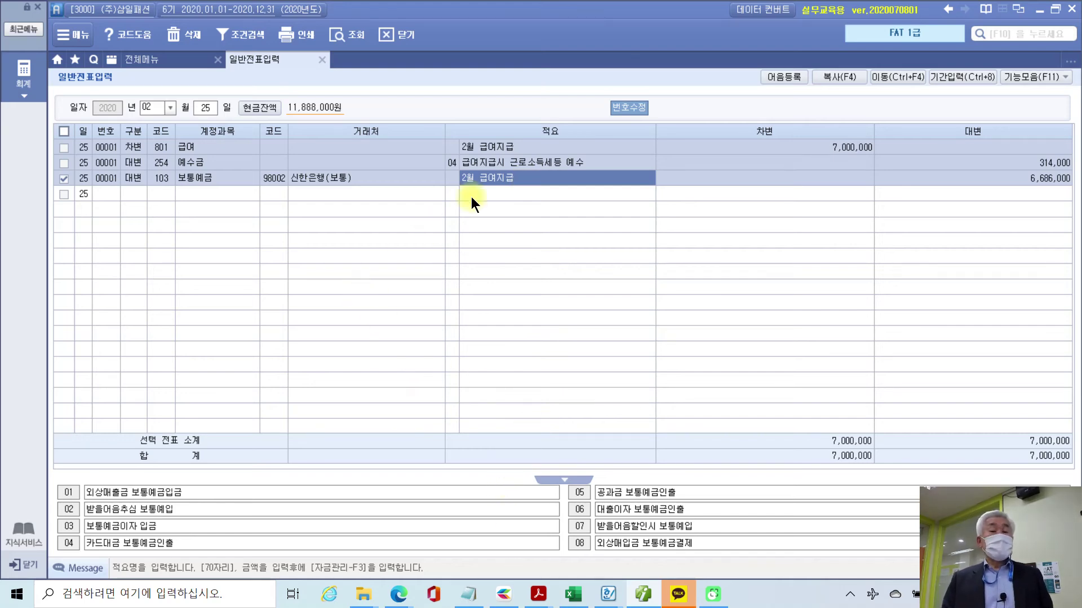
Review the 적요 and 대변 entries of the salary voucher and deselect its 보통예금 line.
left_click(509, 147)
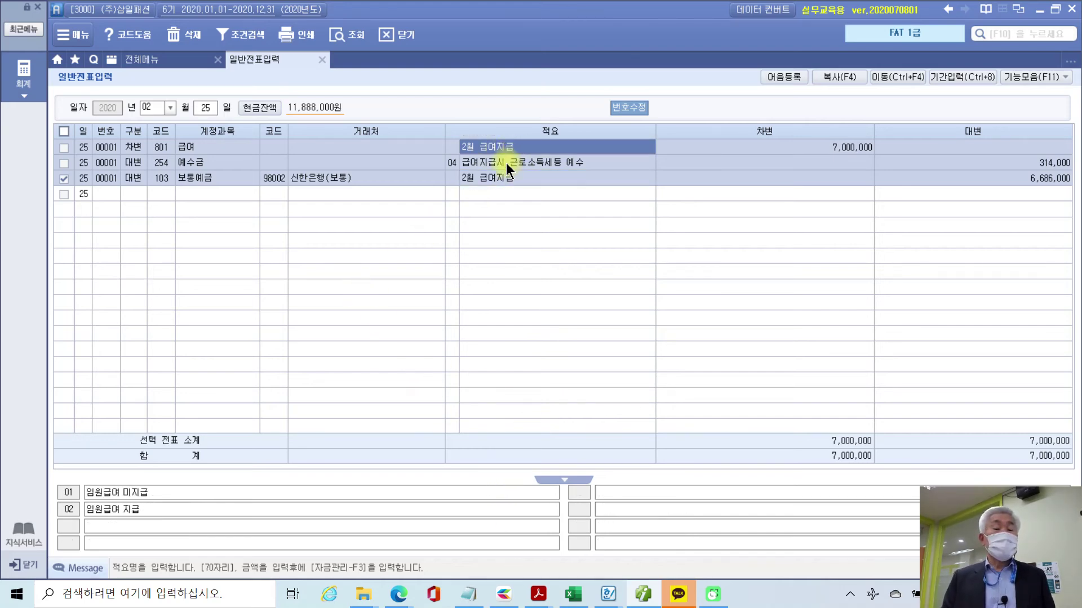
left_click(509, 173)
left_click(965, 181)
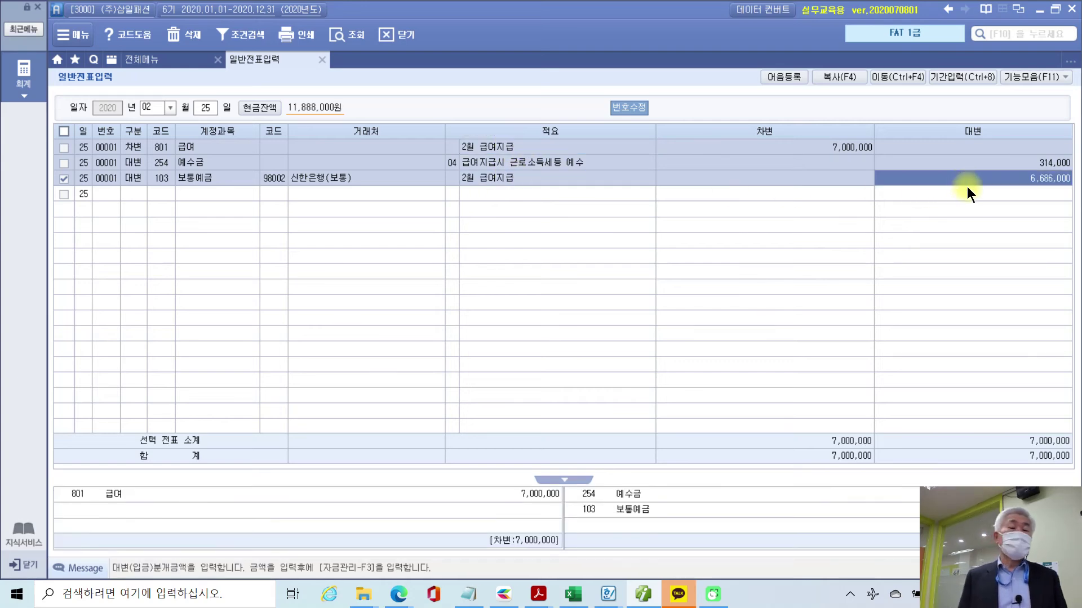
key("Return")
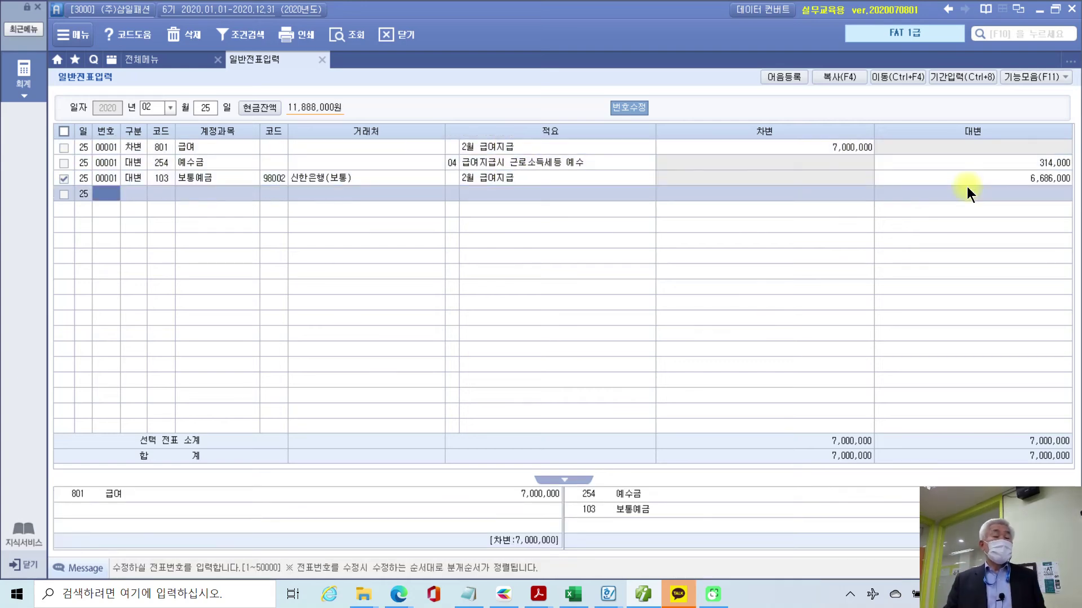
left_click(63, 179)
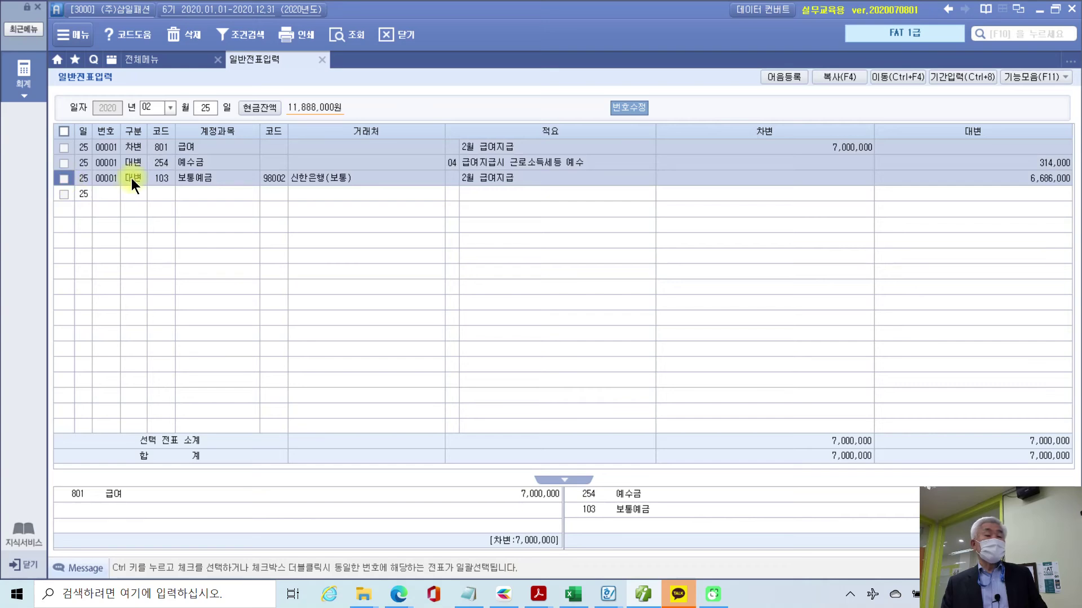
left_click(117, 192)
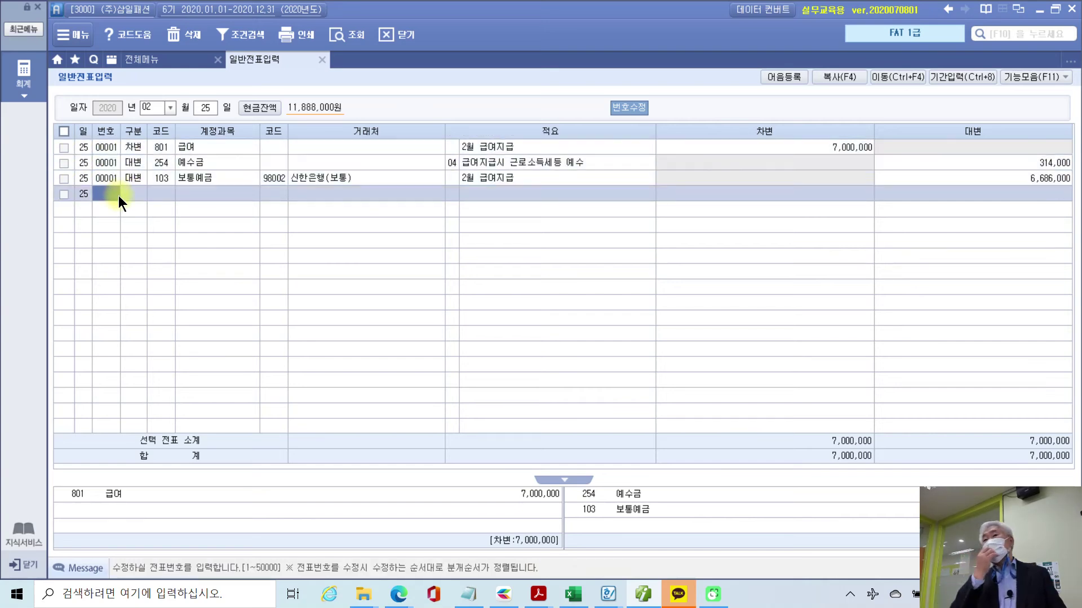
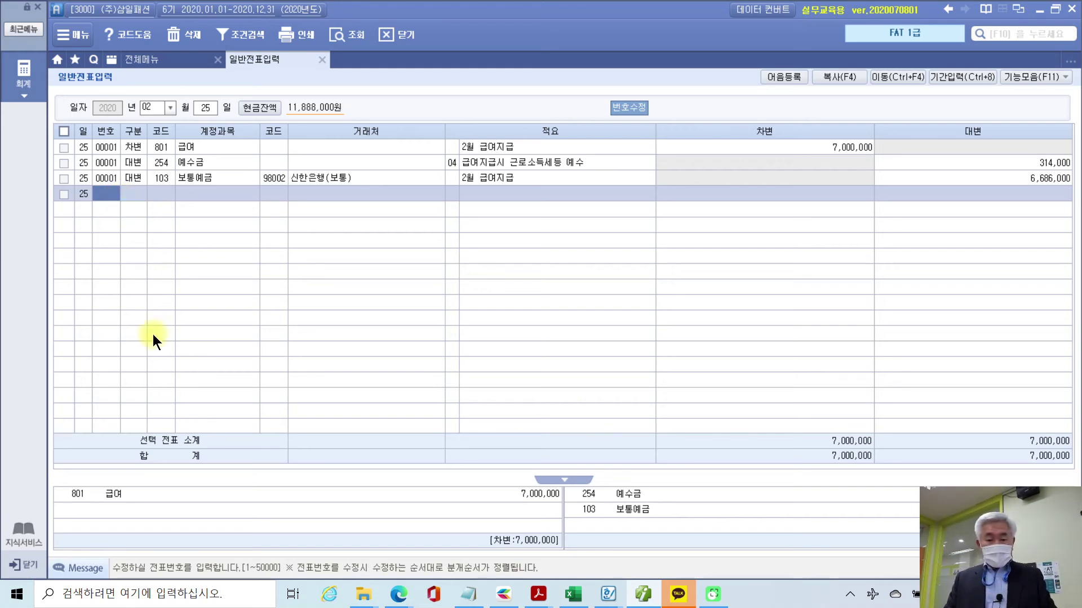
Switch to 03 3부2장.pdf and bring up exercise 6, 출장여비 정산서(가지급금 정산).
mouse_move(539, 594)
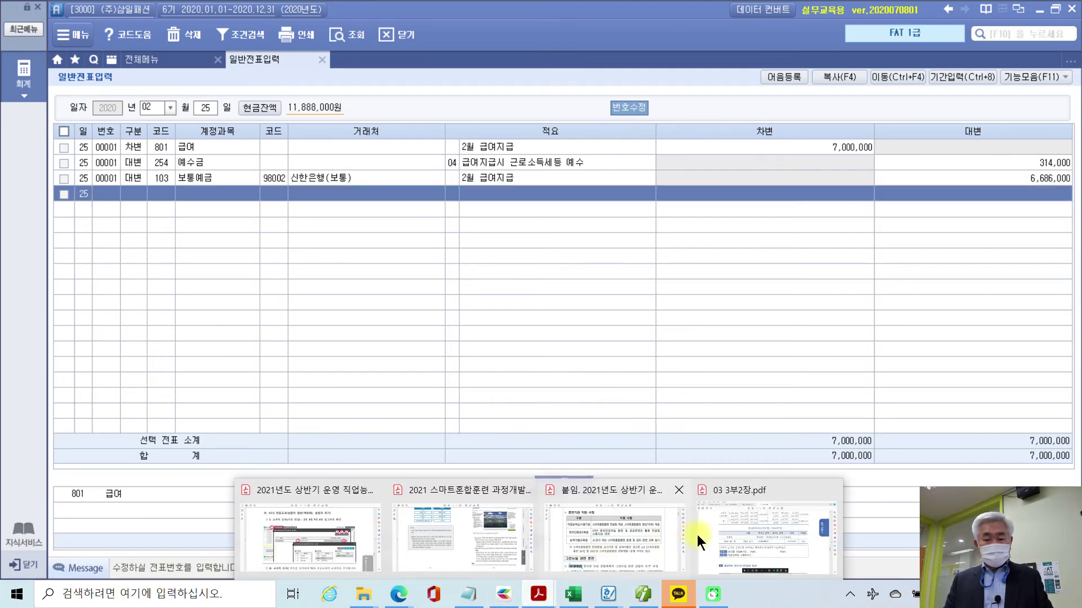
left_click(698, 477)
scroll(698, 478, "down", 5)
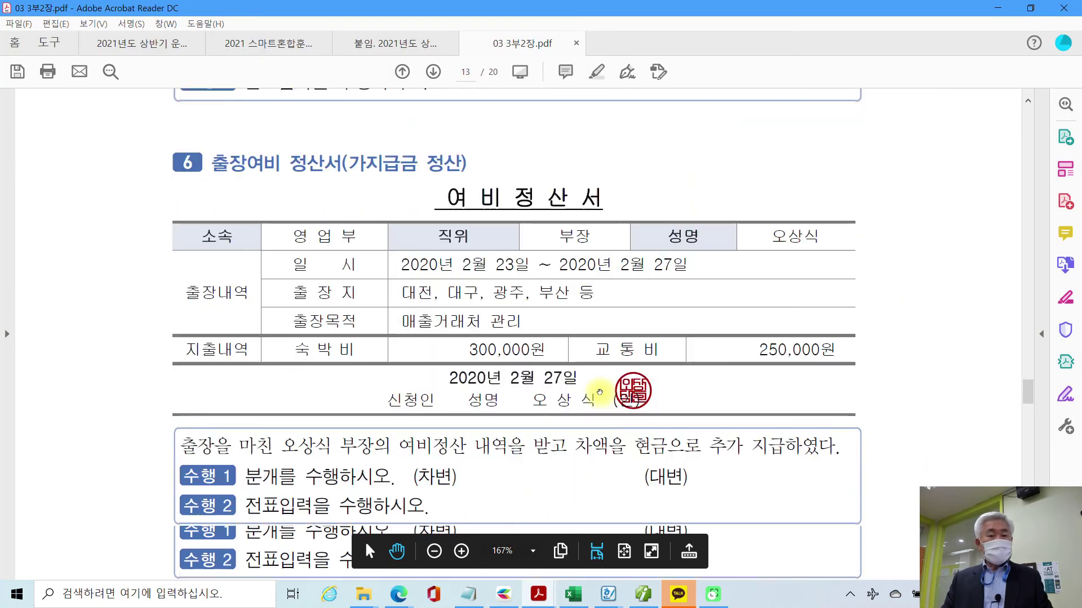
scroll(600, 391, "down", 10)
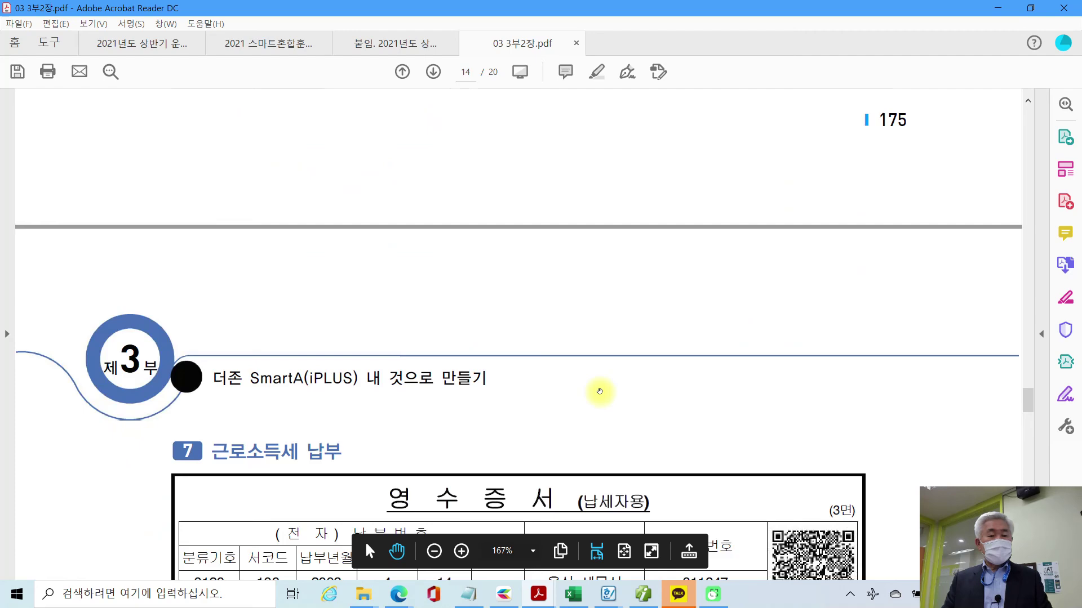
scroll(599, 391, "up", 10)
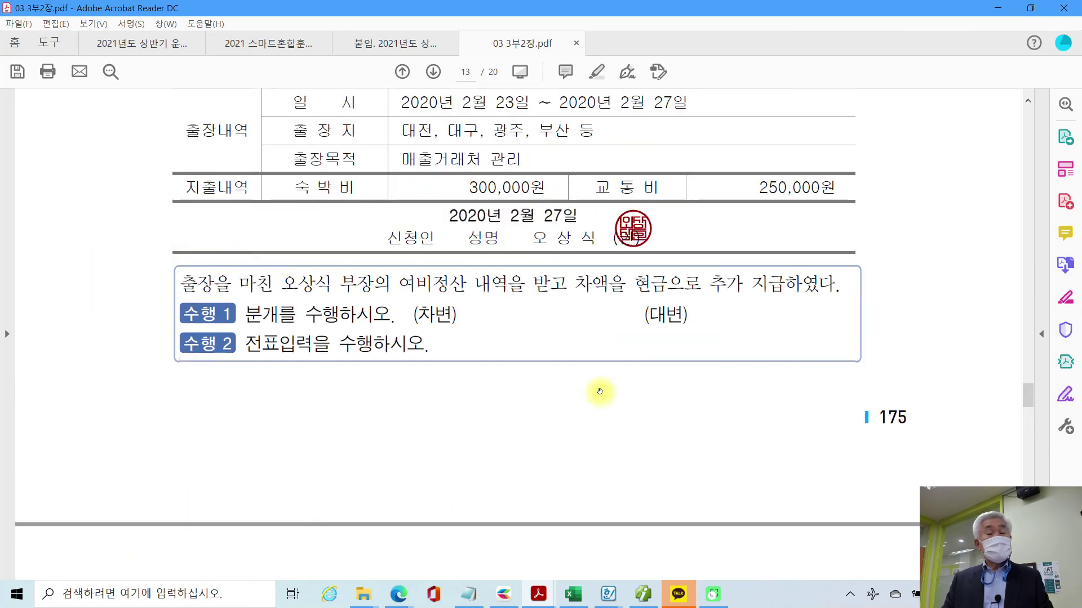
scroll(599, 391, "up", 1)
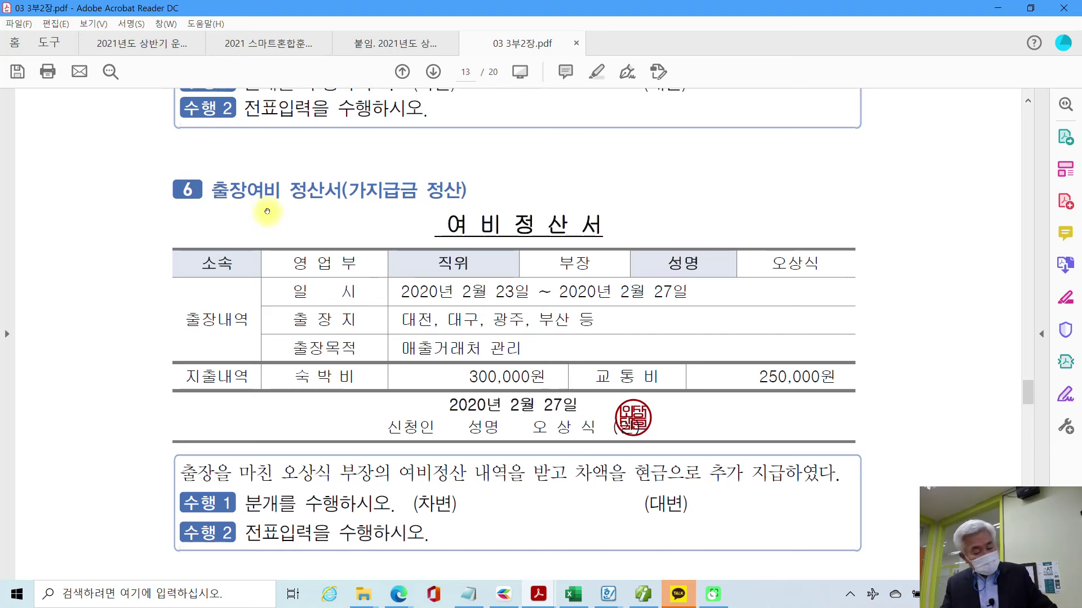
Box the 여비정산서 title, the 2월 27일 date and 지출내역, and circle the 300,000원 and 250,000원 amounts.
left_click_drag(428, 202, 641, 245)
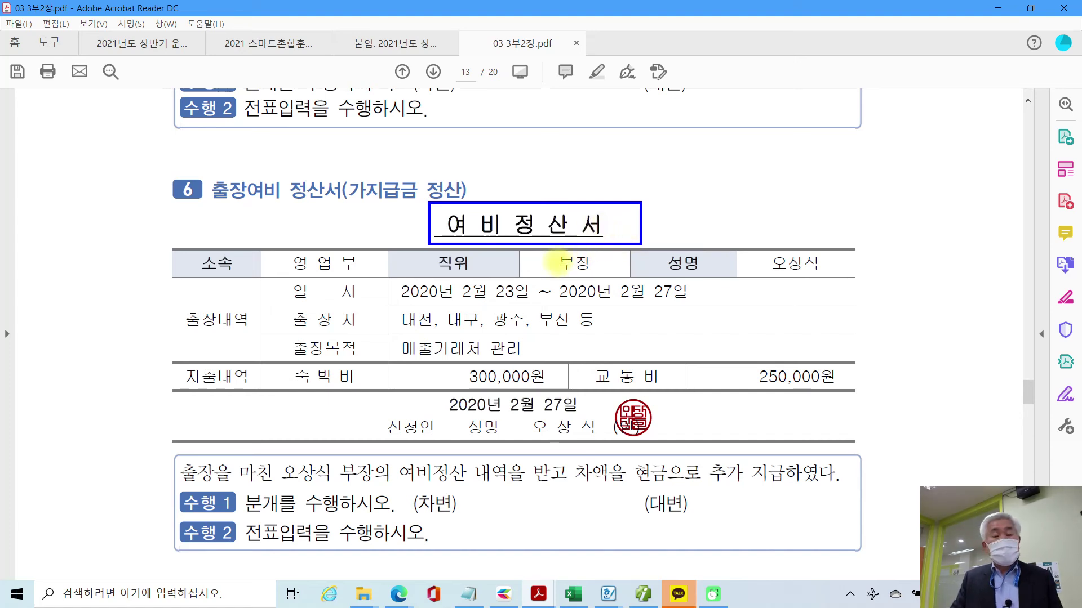
mouse_move(502, 394)
left_mouse_down()
mouse_move(521, 418)
mouse_move(580, 430)
left_mouse_up()
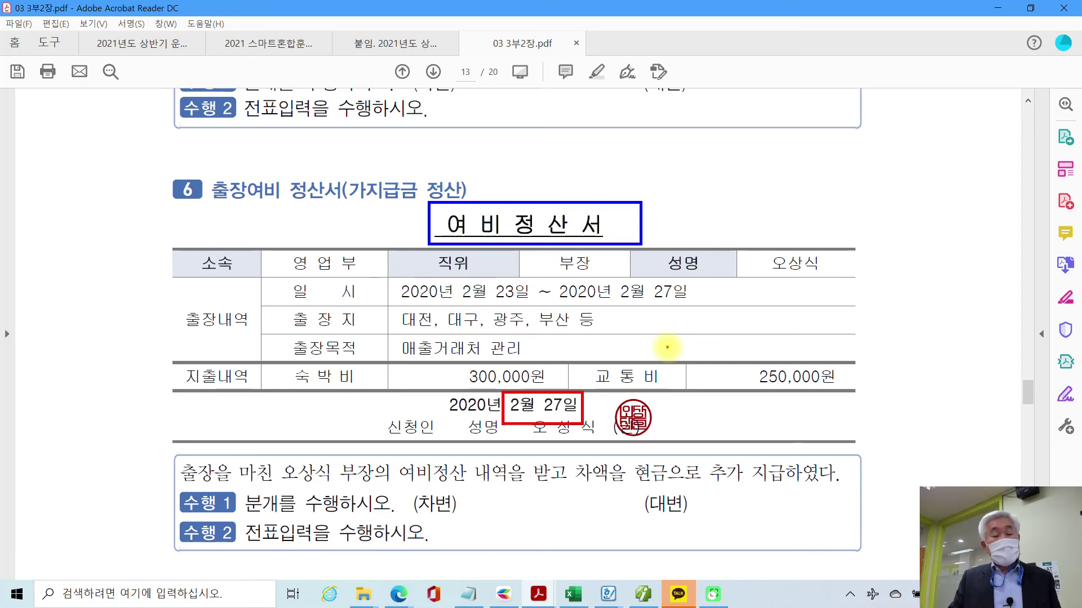
left_click_drag(170, 361, 267, 393)
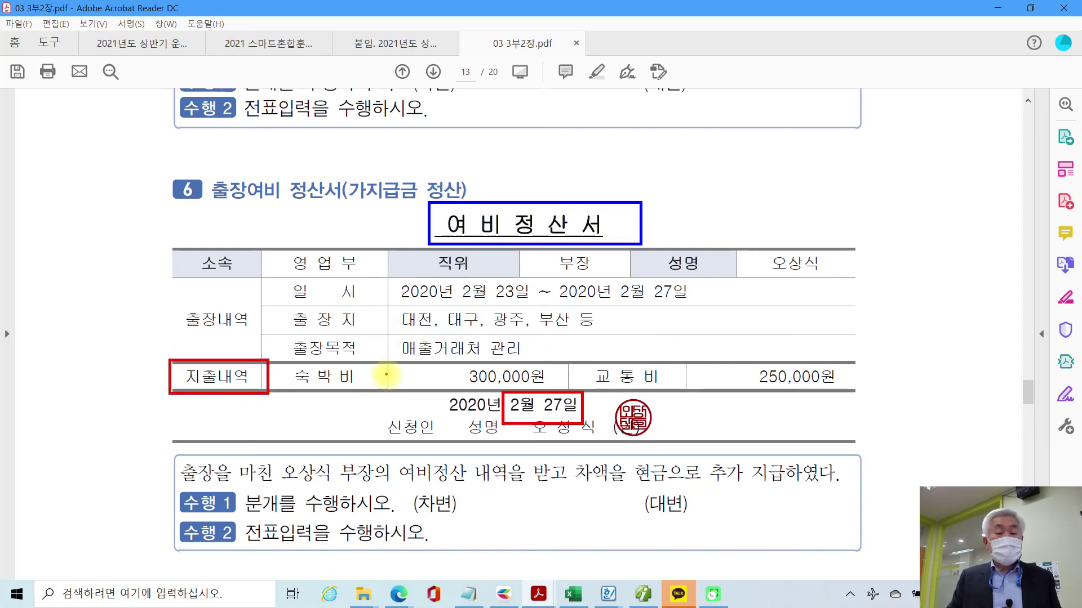
mouse_move(476, 362)
left_mouse_down()
mouse_move(464, 366)
mouse_move(496, 394)
mouse_move(541, 369)
mouse_move(476, 362)
left_mouse_up()
mouse_move(817, 367)
left_mouse_down()
mouse_move(755, 355)
mouse_move(744, 397)
mouse_move(833, 392)
mouse_move(812, 357)
left_mouse_up()
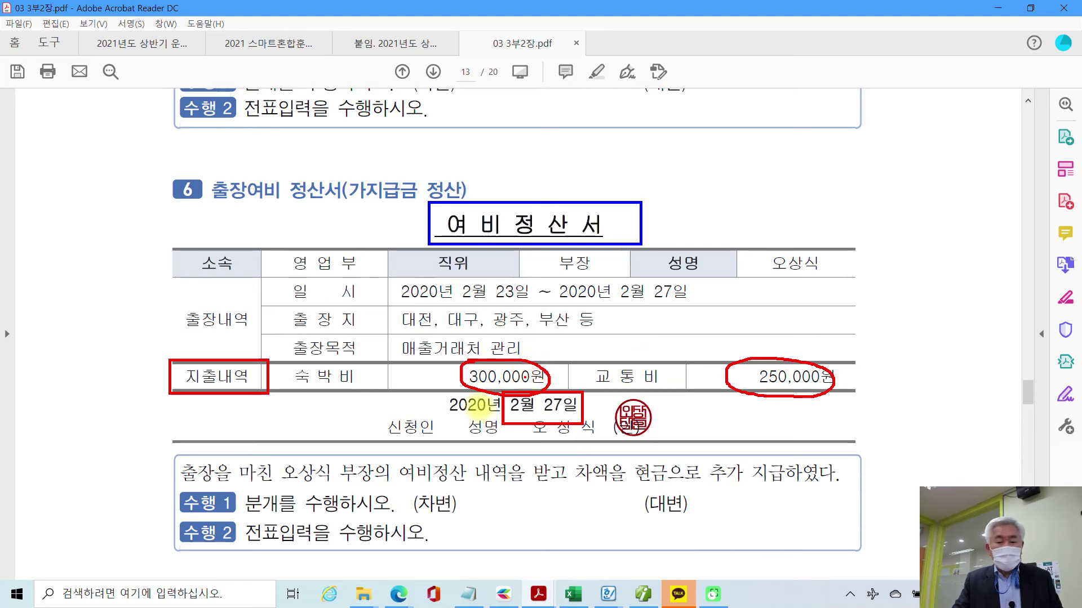
Underline the transaction description about the travel settlement and the additional cash payment, and clear all marks.
left_click_drag(182, 483, 566, 489)
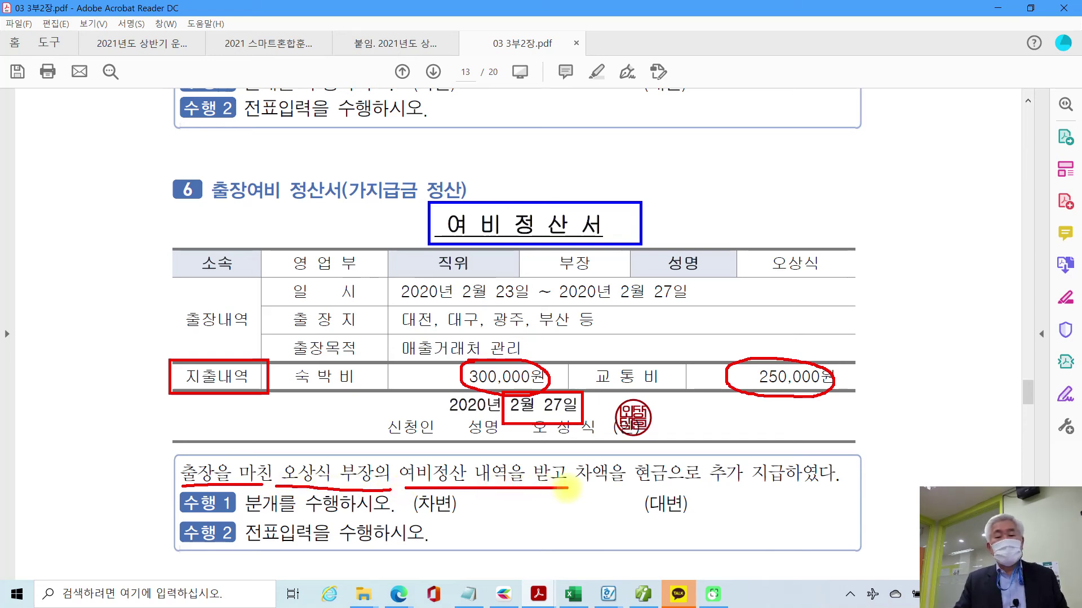
left_click_drag(634, 486, 854, 490)
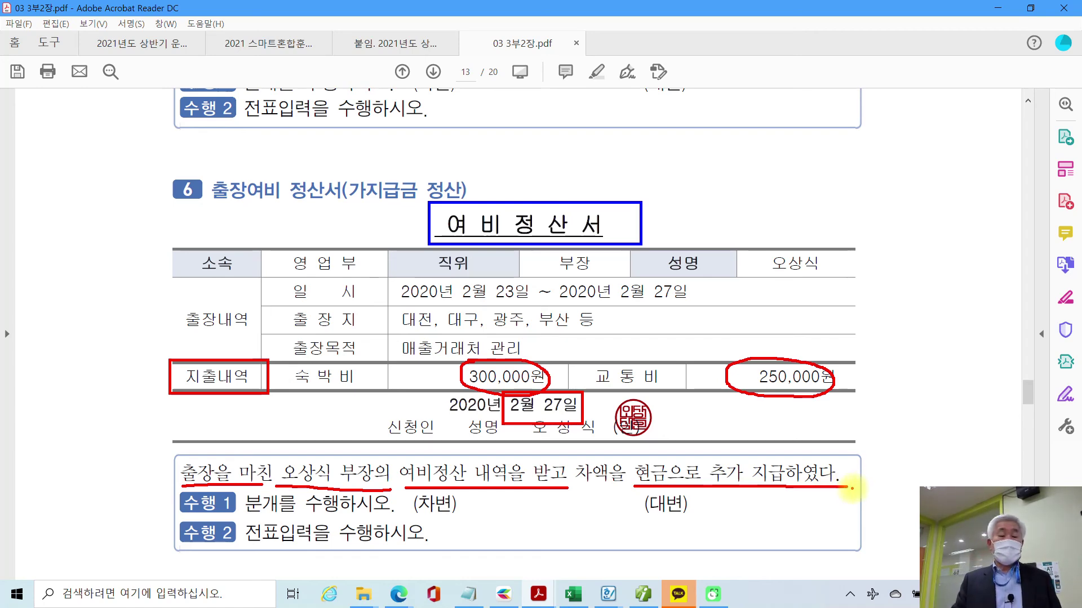
key("Escape")
Box the exercise's 분개 area, circle 숙박비 and 교통비, and handwrite the debit entry 여비교통비 550,000.
scroll(170, 288, "down", 3)
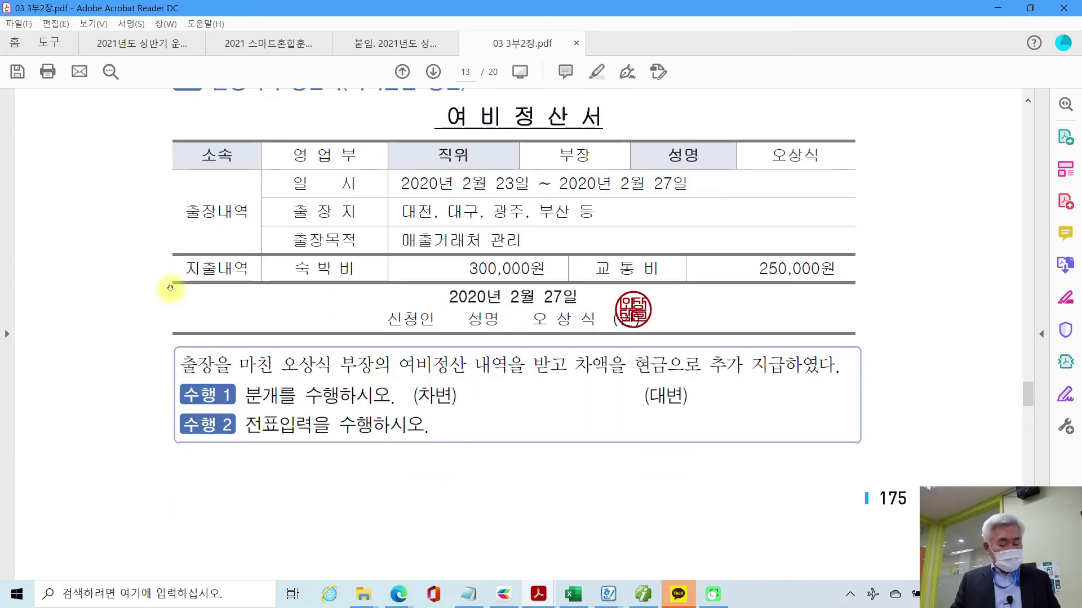
scroll(170, 288, "down", 1)
mouse_move(369, 337)
left_mouse_down()
mouse_move(721, 426)
mouse_move(960, 443)
mouse_move(962, 431)
left_mouse_up()
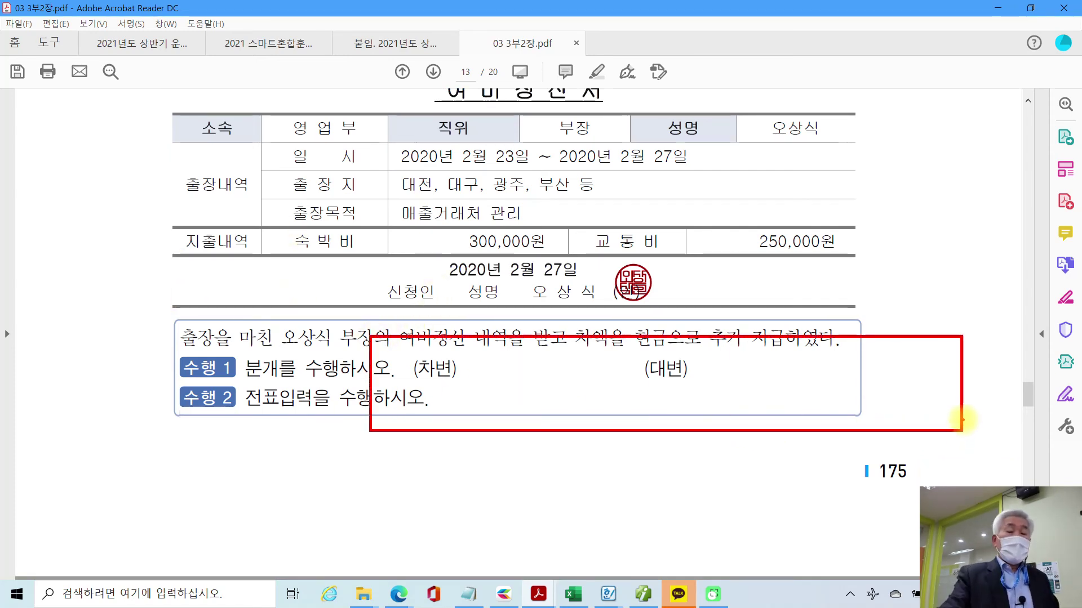
mouse_move(345, 252)
left_mouse_down()
mouse_move(371, 243)
mouse_move(367, 251)
left_mouse_up()
mouse_move(642, 255)
left_mouse_down()
mouse_move(602, 239)
mouse_move(681, 240)
left_mouse_up()
mouse_move(476, 349)
left_mouse_down()
mouse_move(459, 367)
mouse_move(483, 338)
mouse_move(490, 367)
mouse_move(514, 361)
mouse_move(528, 392)
left_mouse_up()
mouse_move(557, 345)
left_mouse_down()
mouse_move(555, 383)
mouse_move(589, 359)
mouse_move(597, 386)
mouse_move(622, 349)
mouse_move(627, 388)
left_mouse_up()
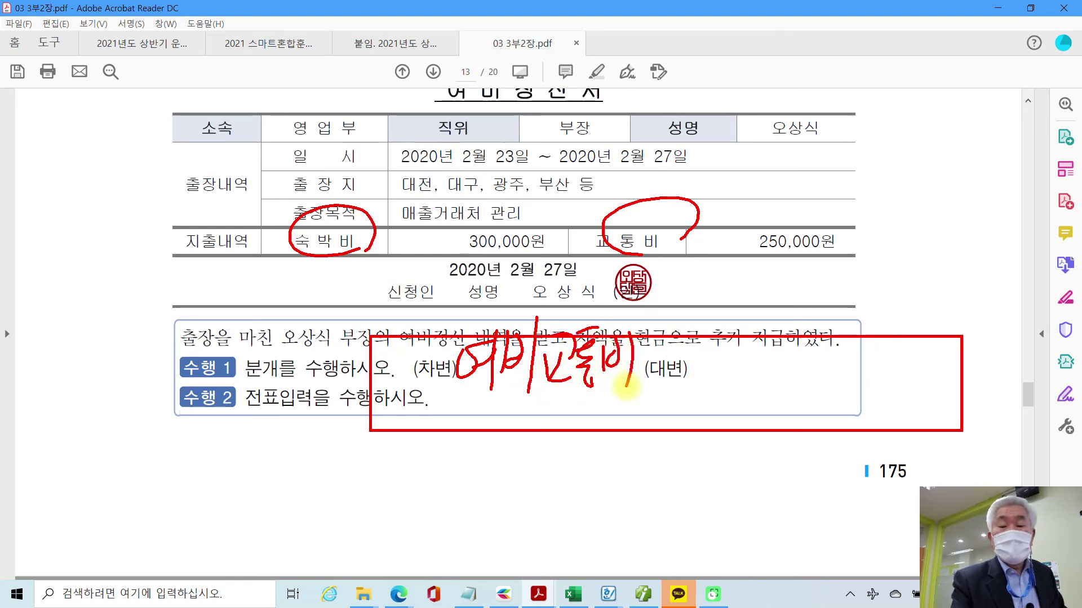
mouse_move(514, 395)
left_mouse_down()
mouse_move(502, 404)
mouse_move(510, 425)
left_mouse_up()
mouse_move(529, 388)
left_mouse_down()
mouse_move(531, 415)
mouse_move(638, 409)
left_mouse_up()
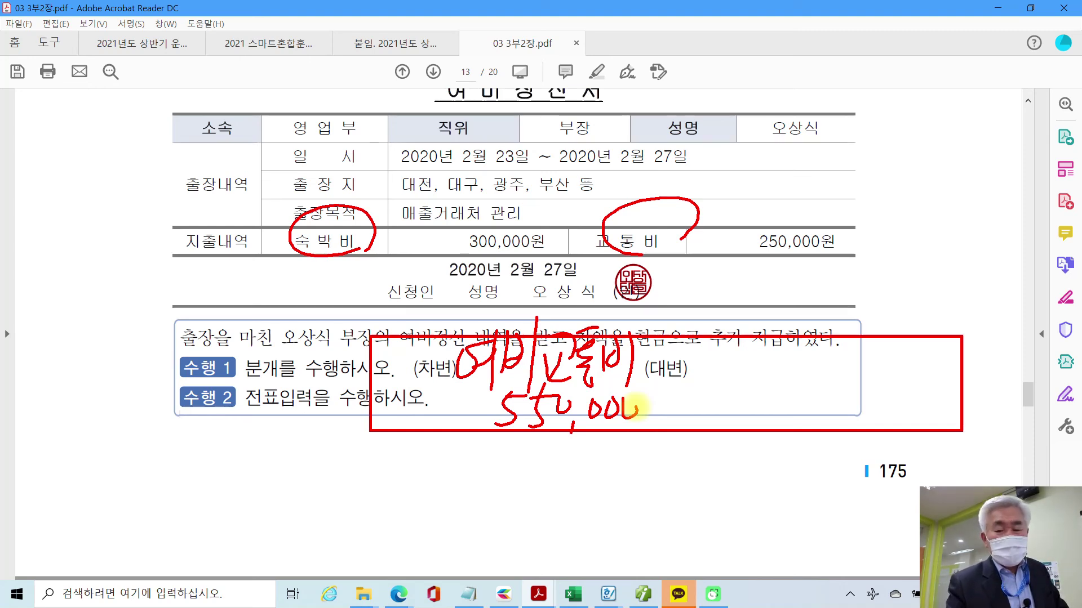
Handwrite the credit entries 가지급금 500,000 with the employee's name and 현금 50,000, and clear the annotations.
left_click_drag(732, 350, 727, 372)
left_click_drag(758, 319, 758, 378)
mouse_move(753, 354)
left_mouse_down()
mouse_move(800, 375)
mouse_move(811, 332)
mouse_move(824, 383)
mouse_move(831, 362)
mouse_move(889, 365)
mouse_move(964, 322)
mouse_move(958, 364)
mouse_move(990, 342)
left_mouse_up()
mouse_move(879, 366)
left_mouse_down()
mouse_move(871, 395)
mouse_move(924, 383)
mouse_move(952, 394)
mouse_move(961, 380)
mouse_move(989, 395)
mouse_move(1006, 375)
left_mouse_up()
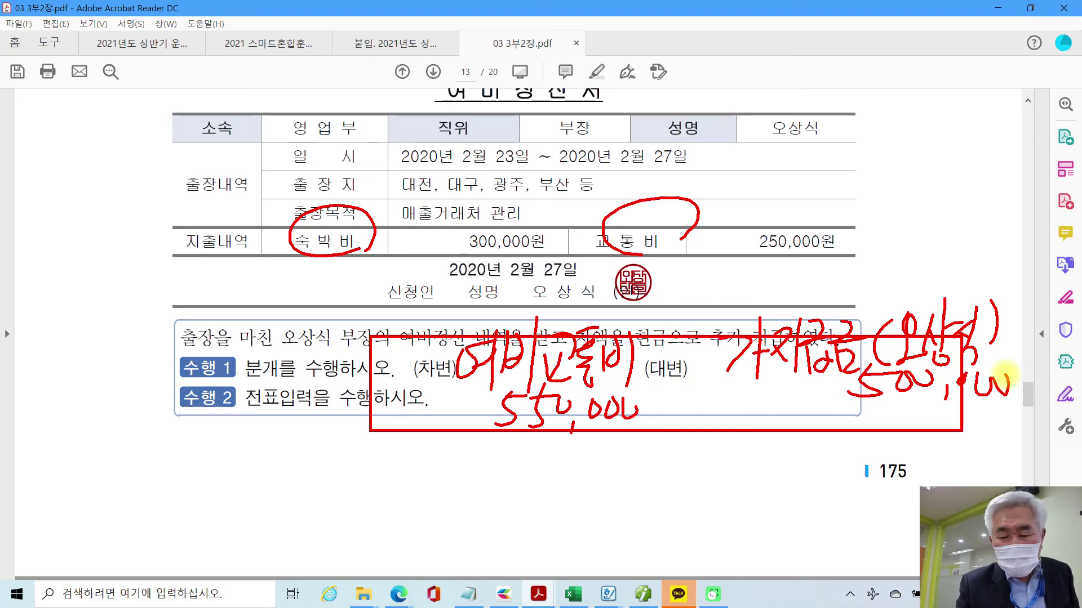
left_click_drag(736, 397, 743, 420)
mouse_move(746, 435)
left_mouse_down()
mouse_move(733, 445)
mouse_move(766, 426)
mouse_move(767, 456)
mouse_move(811, 439)
mouse_move(806, 454)
mouse_move(823, 460)
left_mouse_up()
mouse_move(908, 422)
left_mouse_down()
mouse_move(873, 457)
mouse_move(917, 424)
mouse_move(929, 468)
mouse_move(1002, 444)
left_mouse_up()
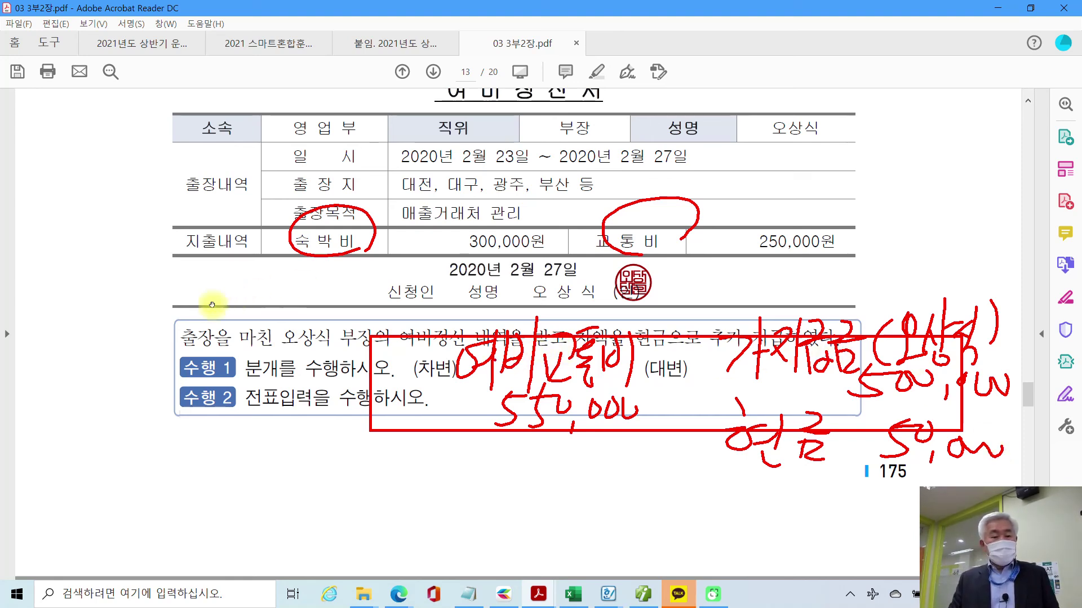
key("Escape")
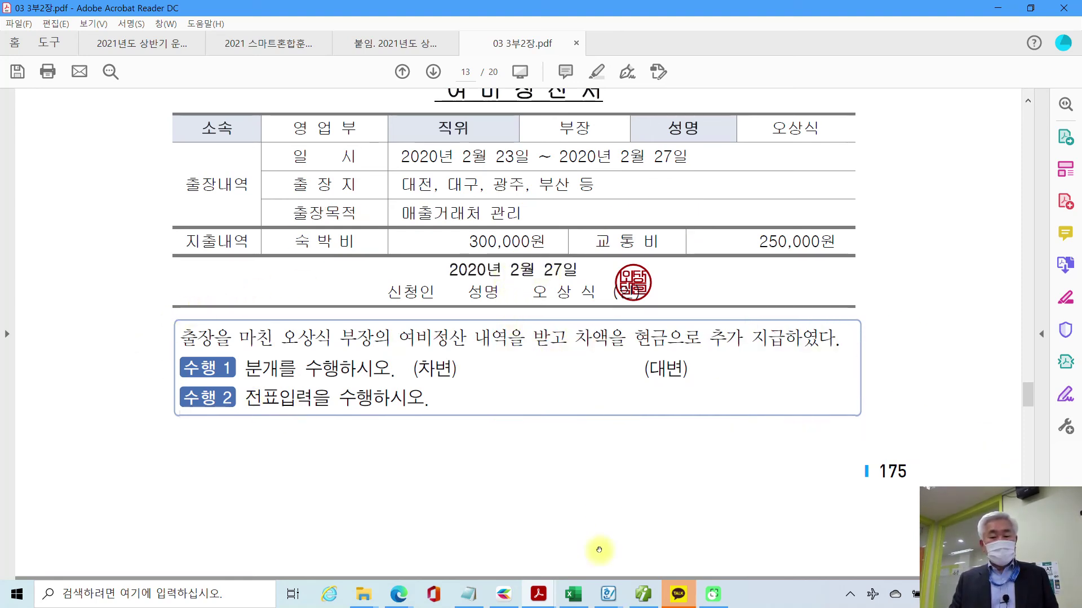
Switch to the 일반전표입력 screen of the accounting program and set the voucher date to 02월 27일.
left_click(641, 604)
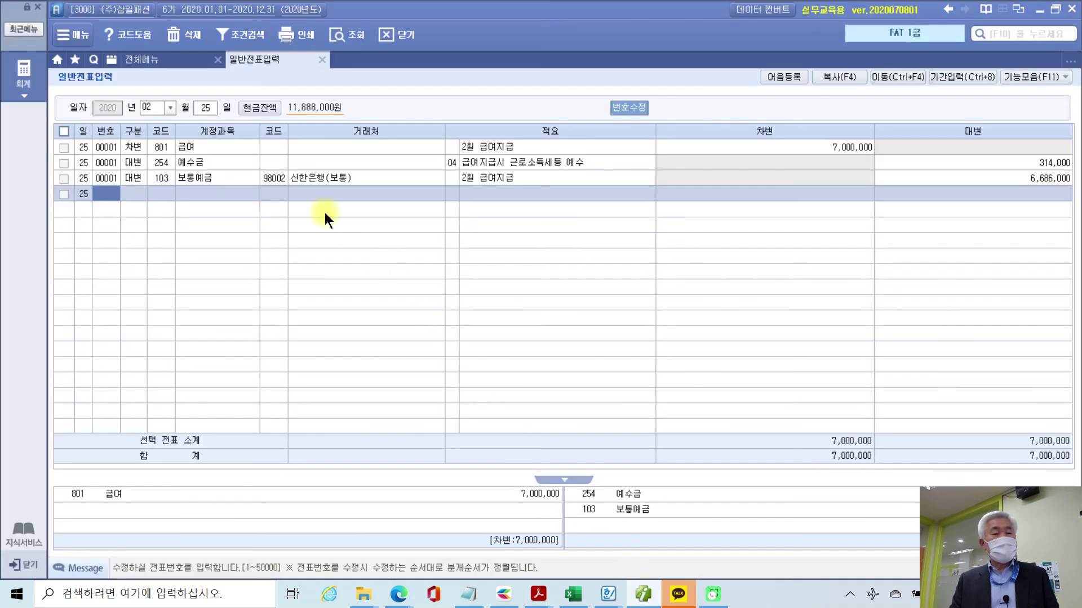
left_click(211, 110)
type("27")
key("Return")
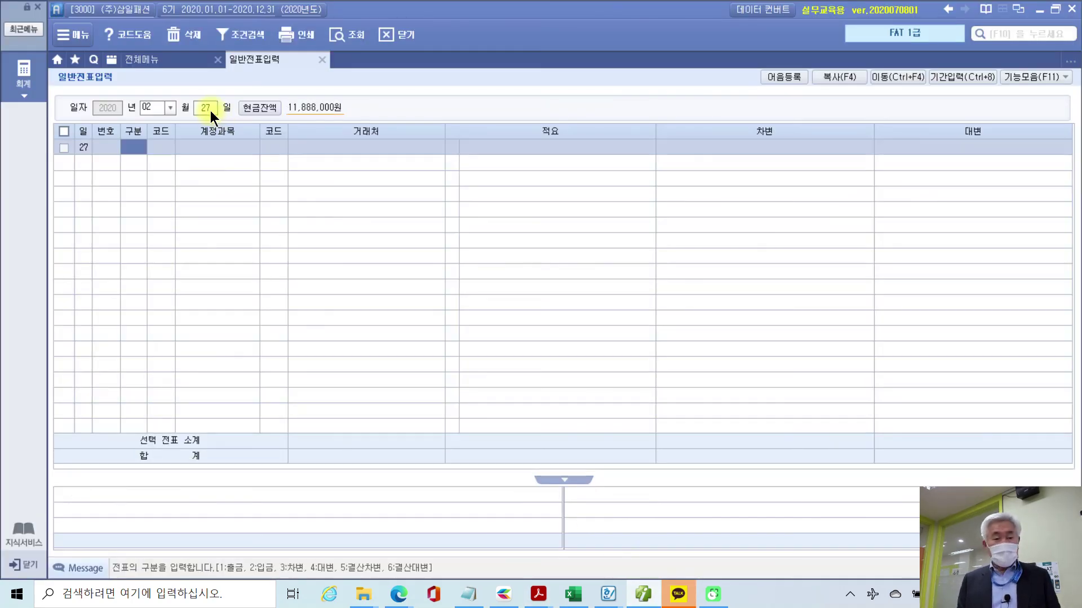
Enter a debit line for account 812 여비교통비 with no 거래처, 적요 01 출장여비 가지급정산 and amount 550,000.
type("3")
key("Return")
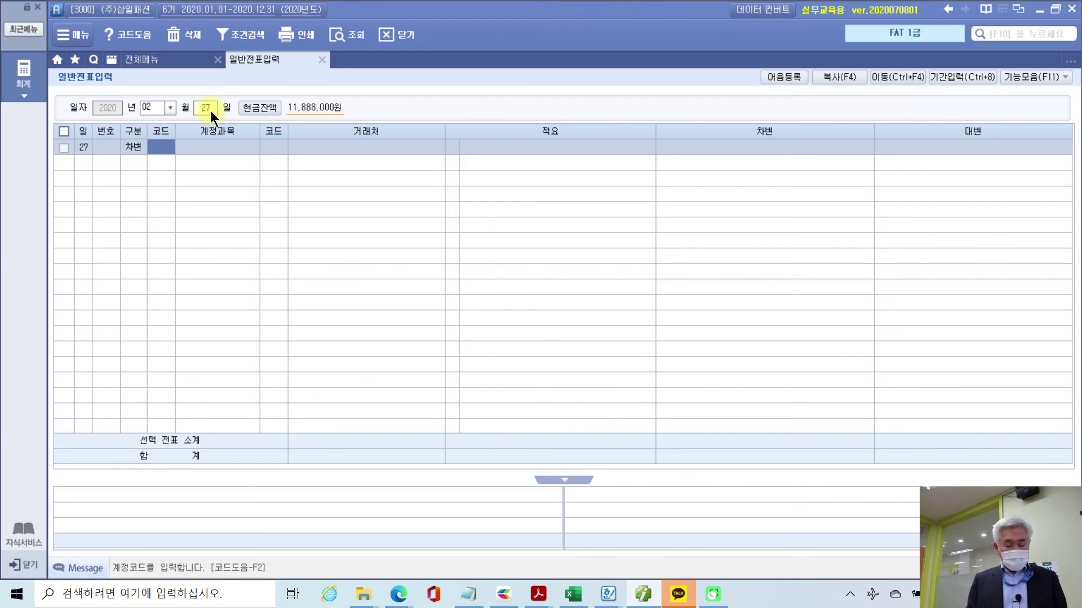
type("812")
key("Return")
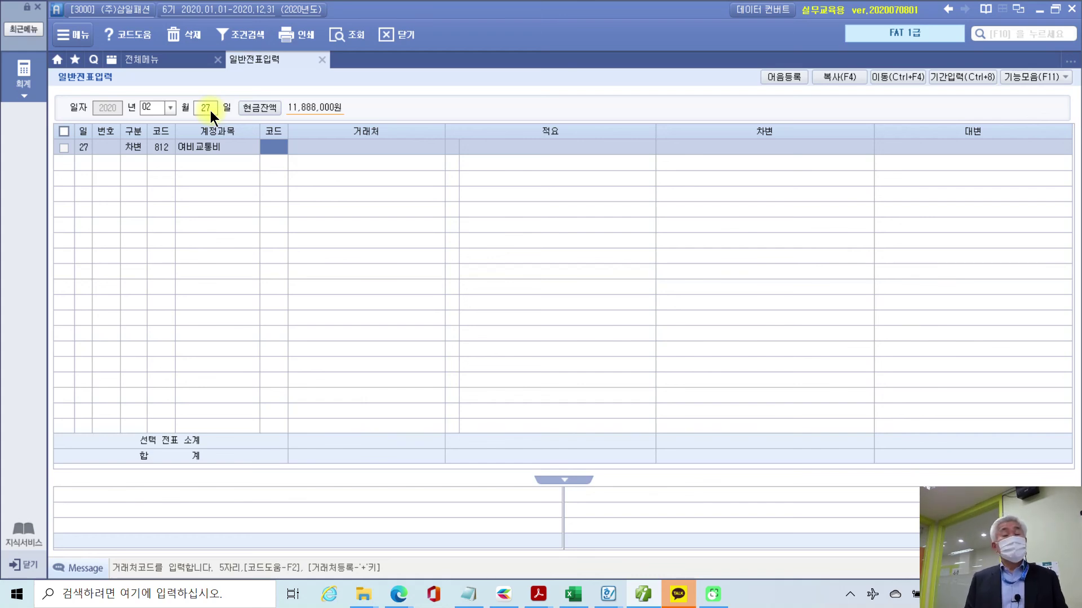
key("Return")
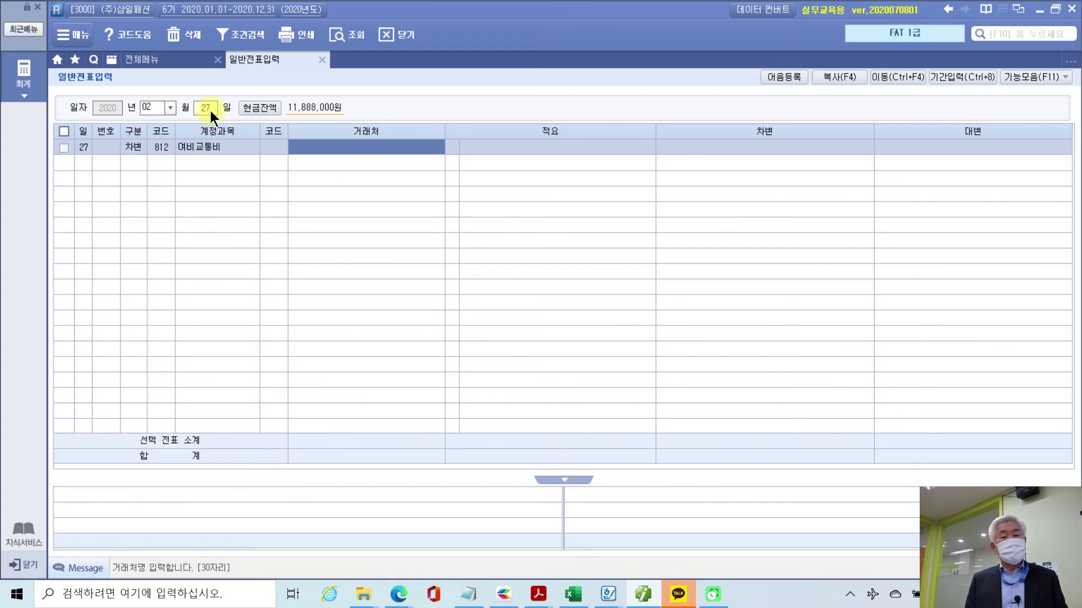
key("Return")
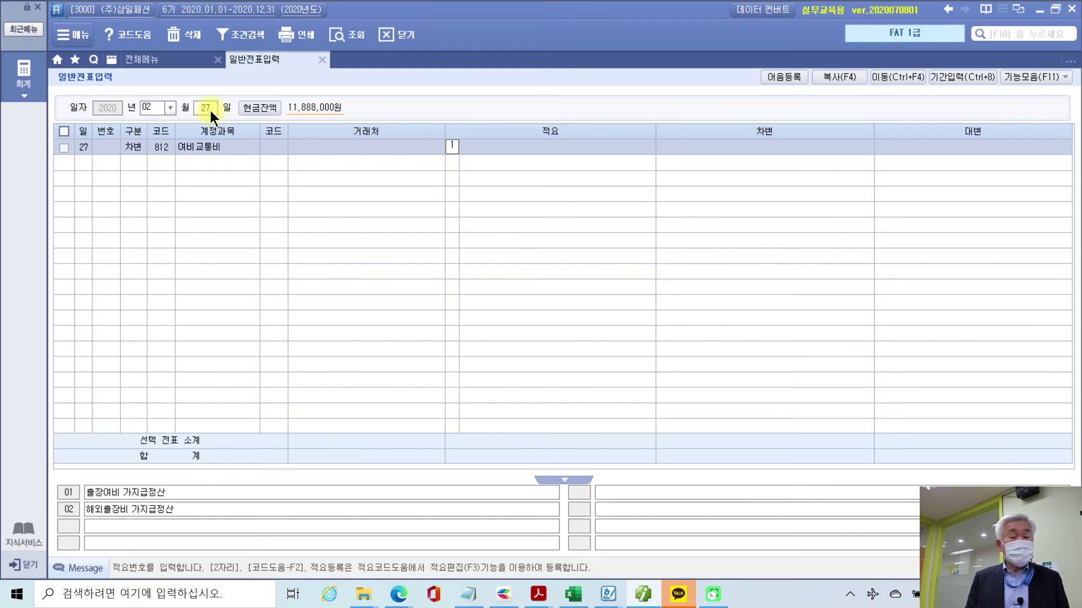
key("Return")
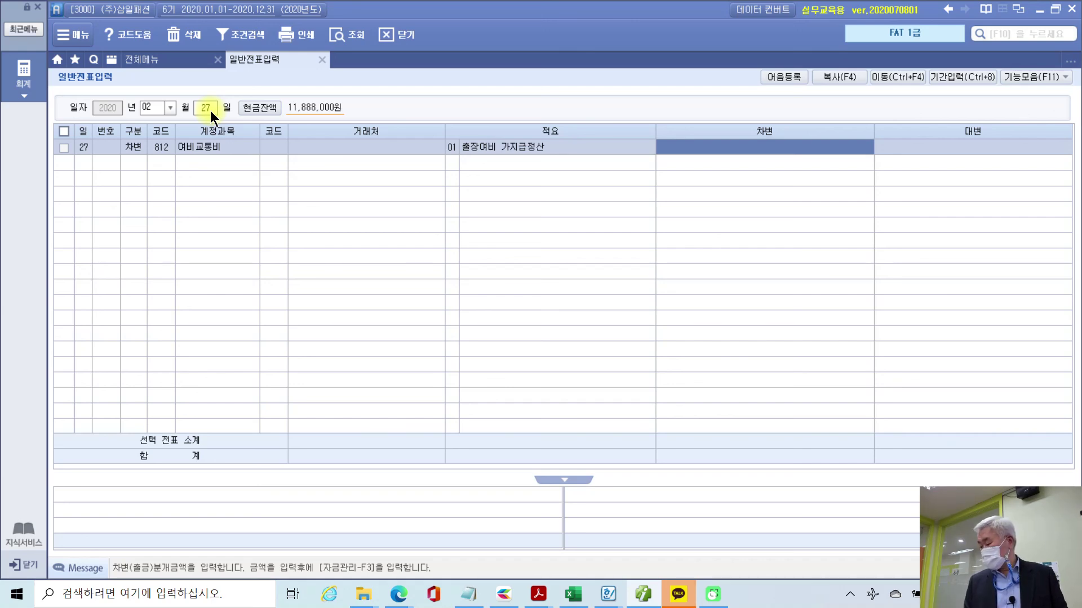
type("5500000")
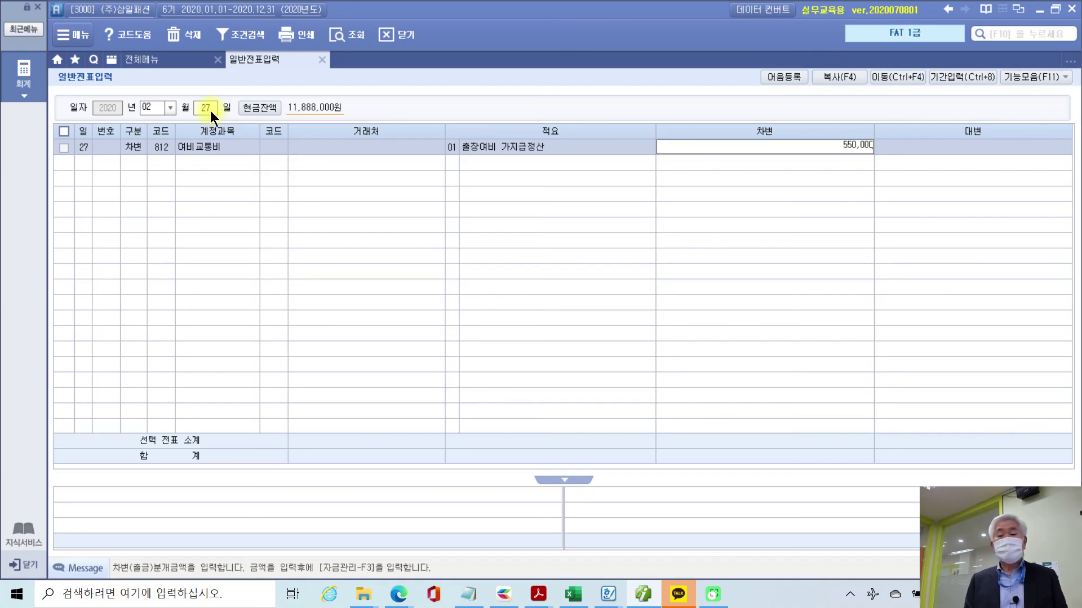
key("Return")
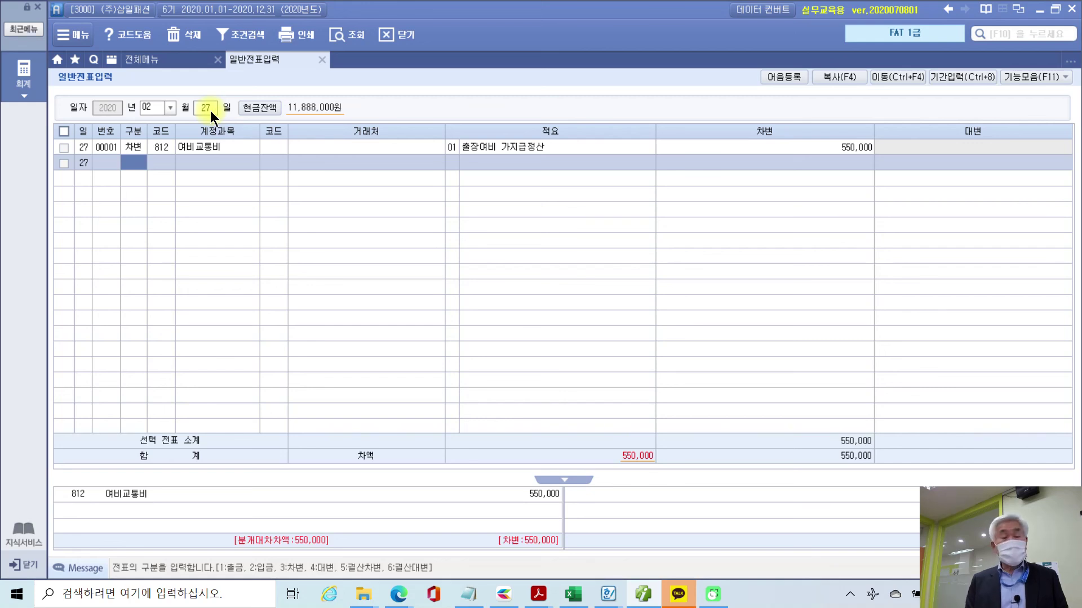
Enter a credit line for account 134 가지급금 with the employee as 거래처, 적요 출장여비 가지급정산 and amount 500,000.
type("4")
key("Return")
type("134")
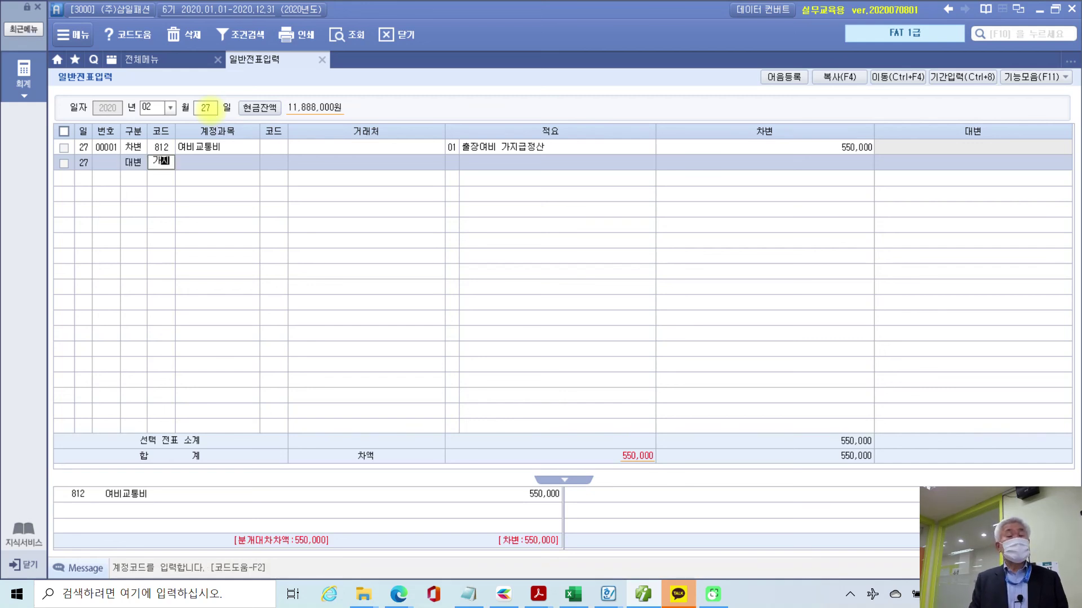
key("Return")
type("03001")
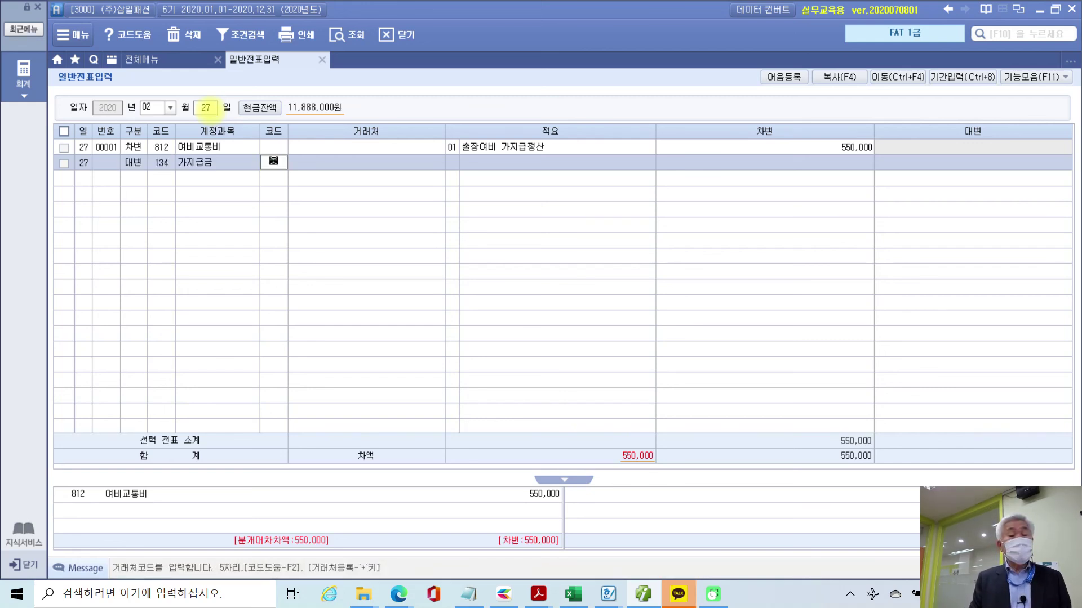
key("Return")
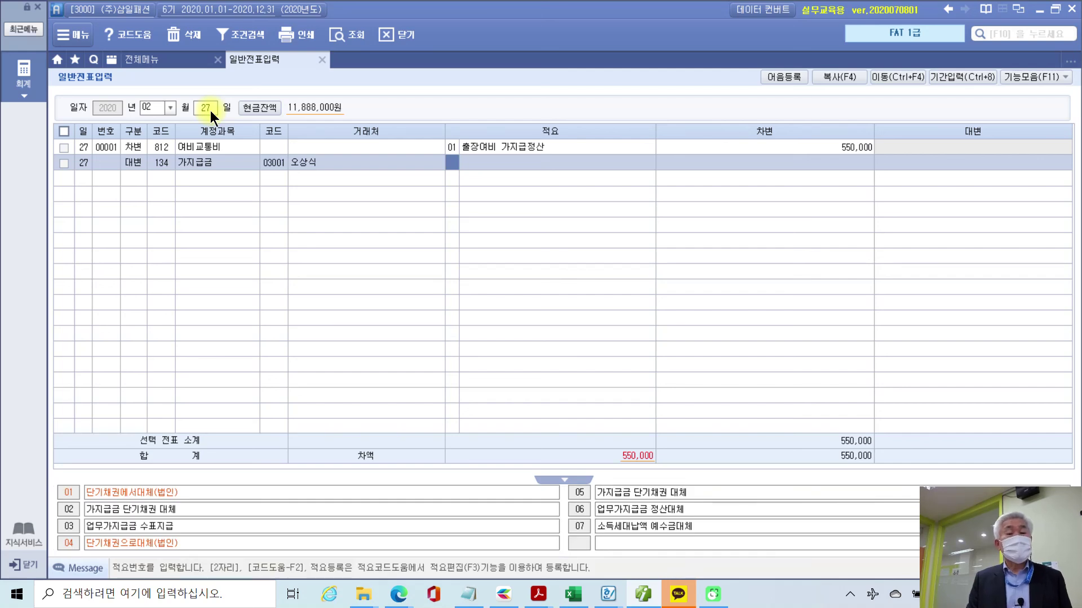
key("Return")
key("Return")
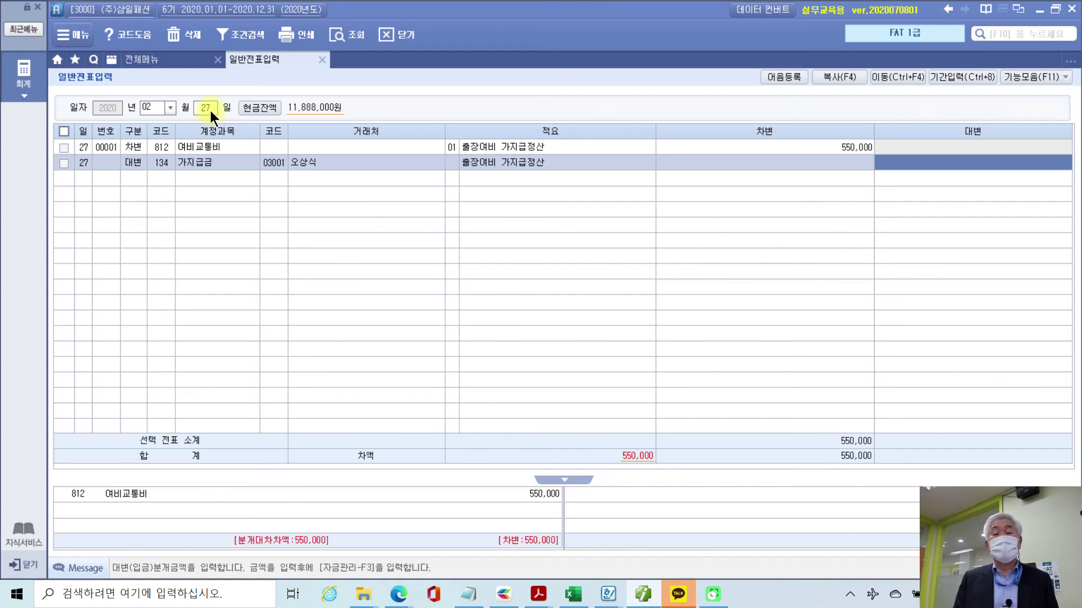
type("5000000")
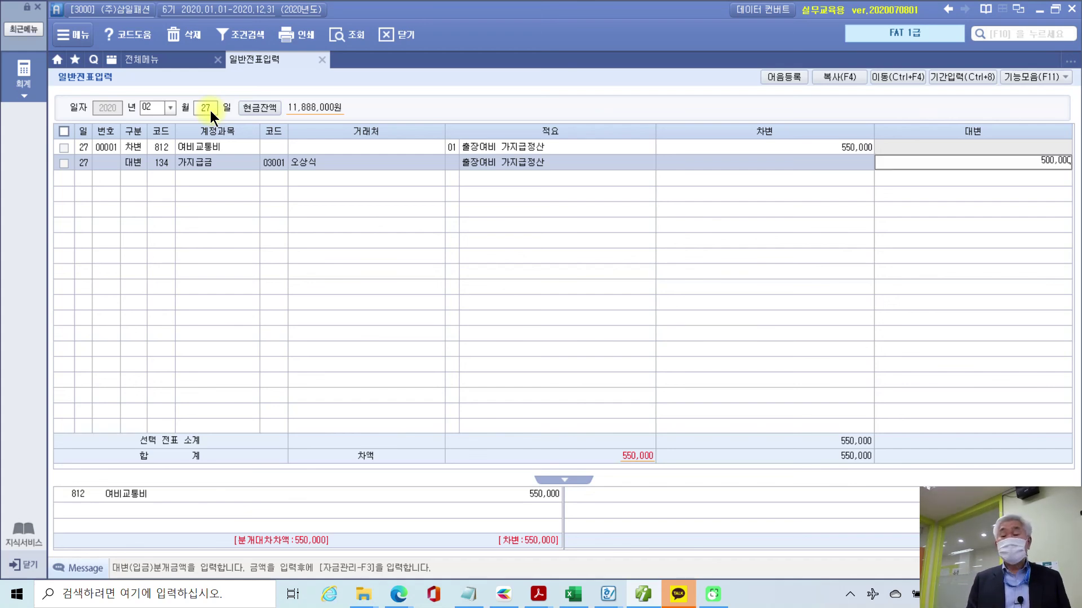
key("Return")
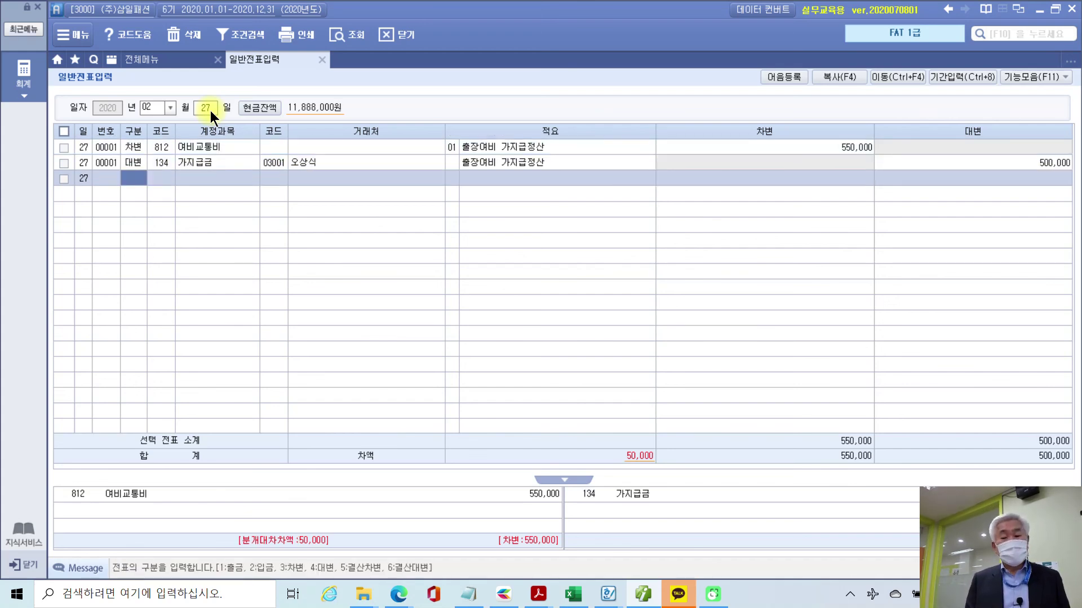
Enter a credit line for account 101 현금 with the employee's name as 거래처, 적요 출장여비 가지급정산 and amount 50,000.
type("4")
key("Return")
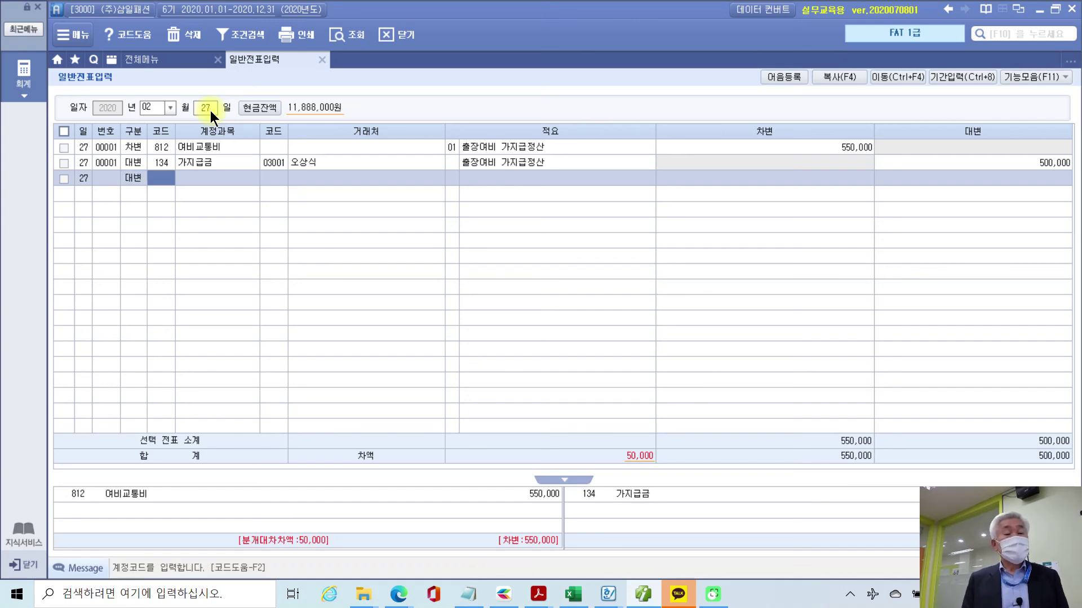
type("101")
key("Return")
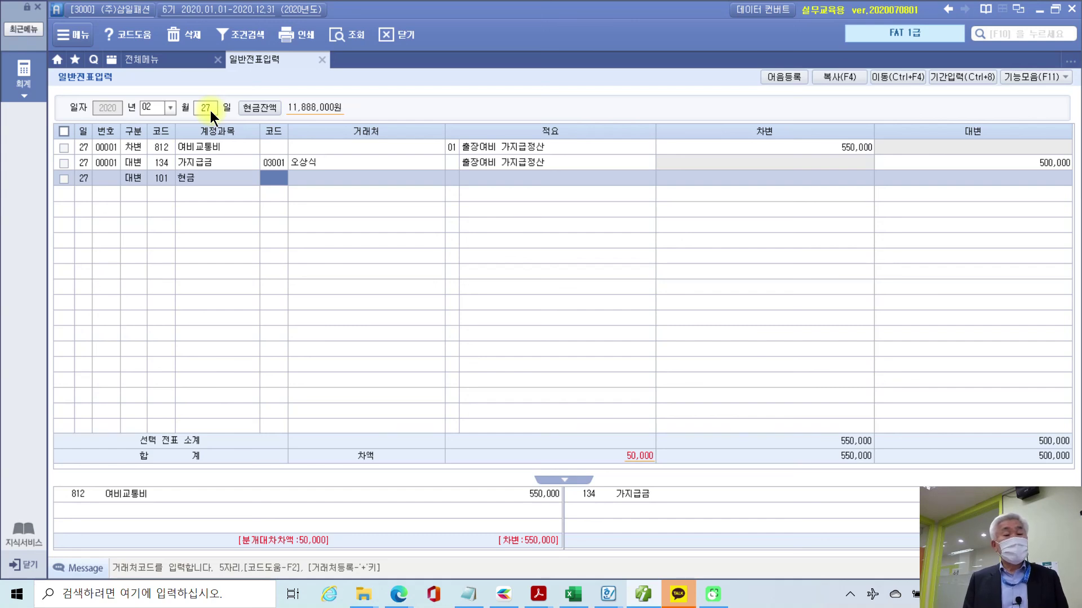
key("Return")
type("오상식")
key("Return")
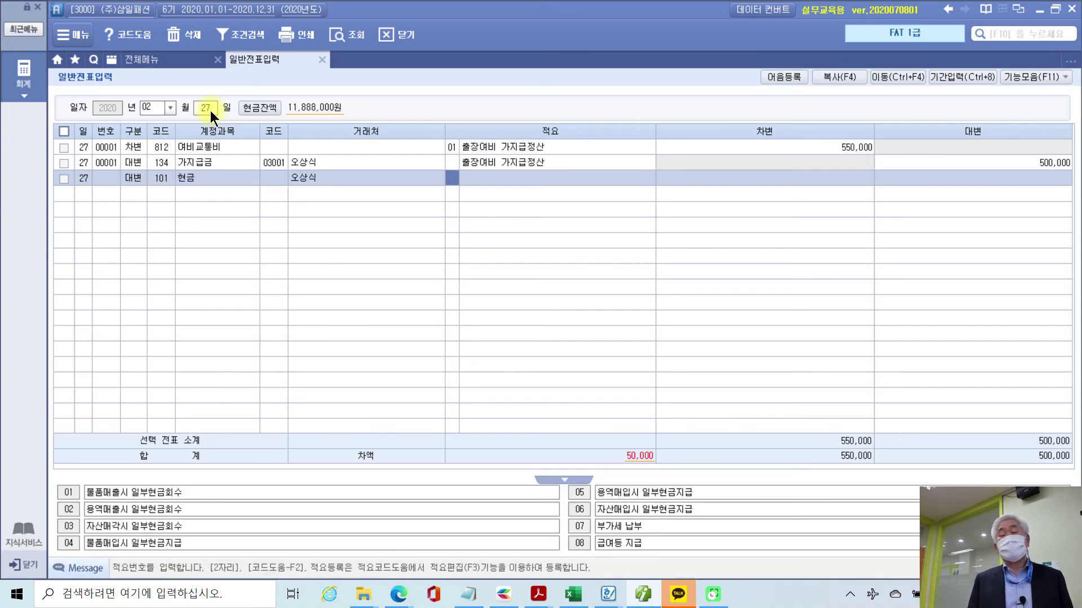
key("Return")
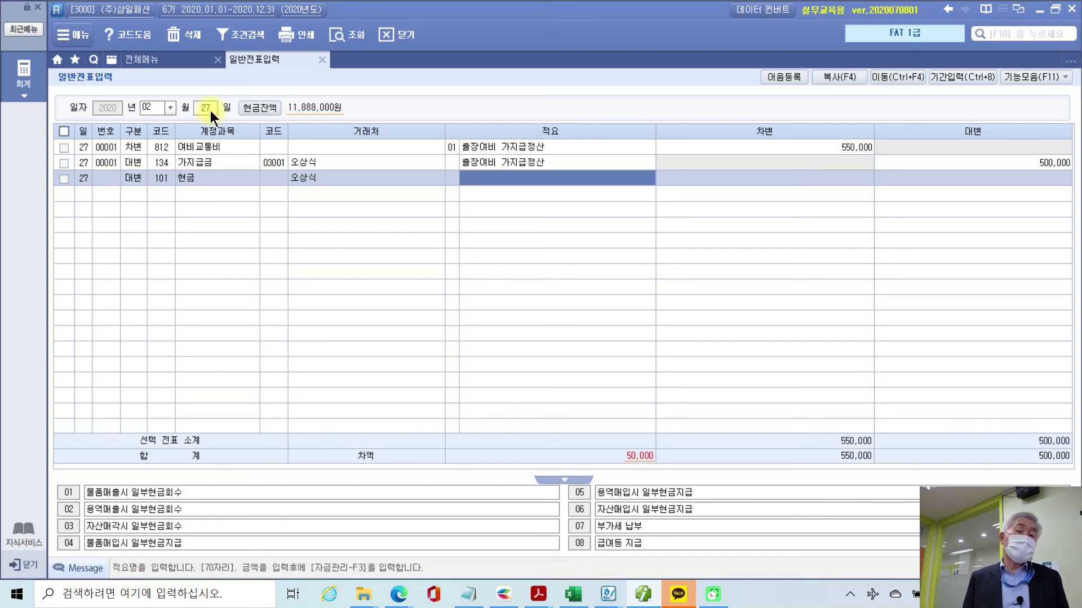
key("Return")
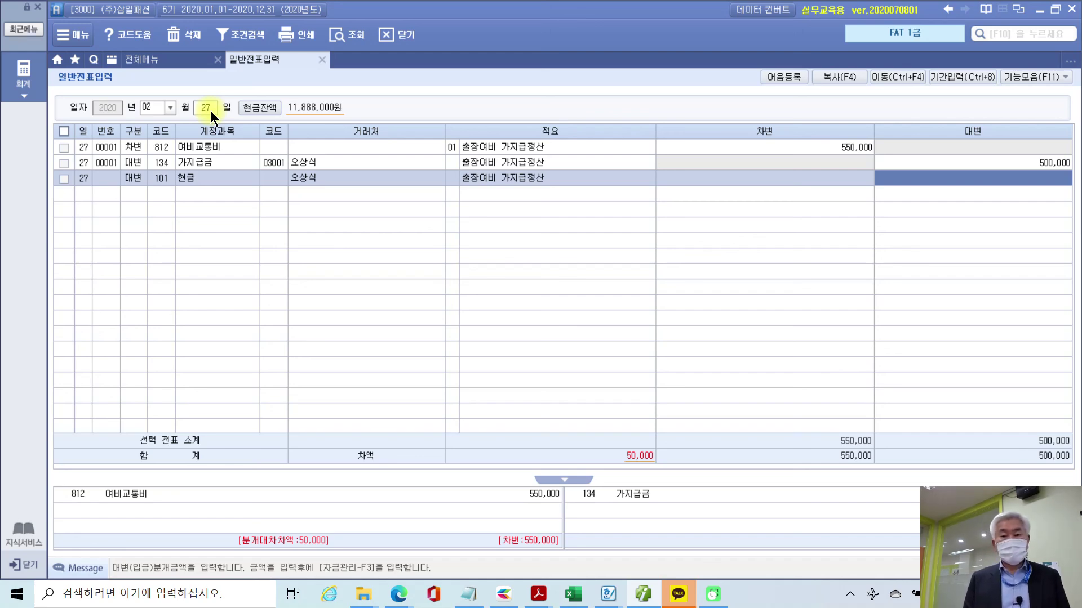
type("500000")
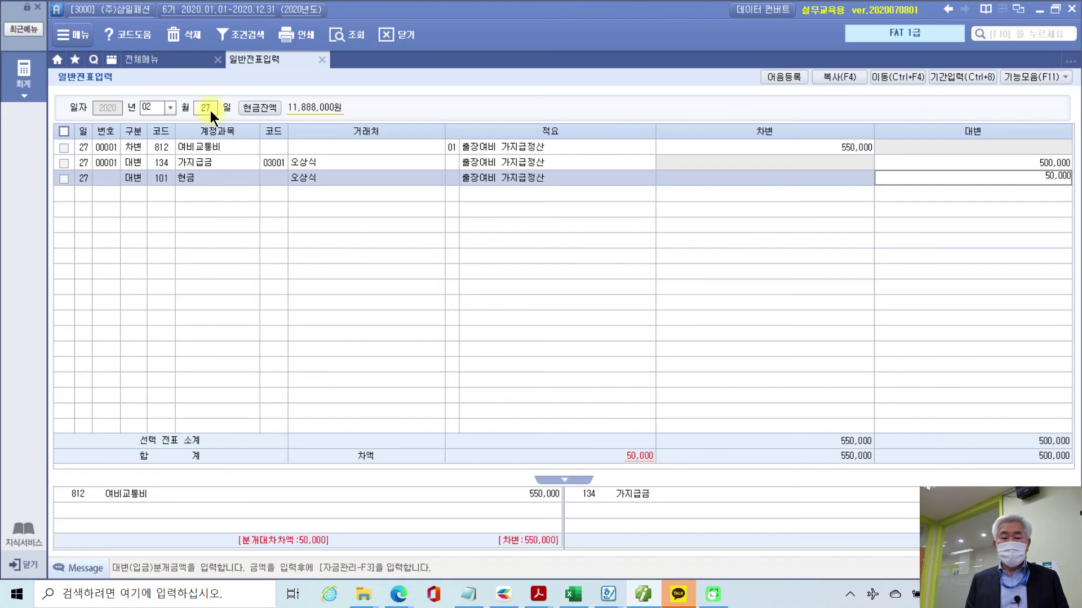
key("Return")
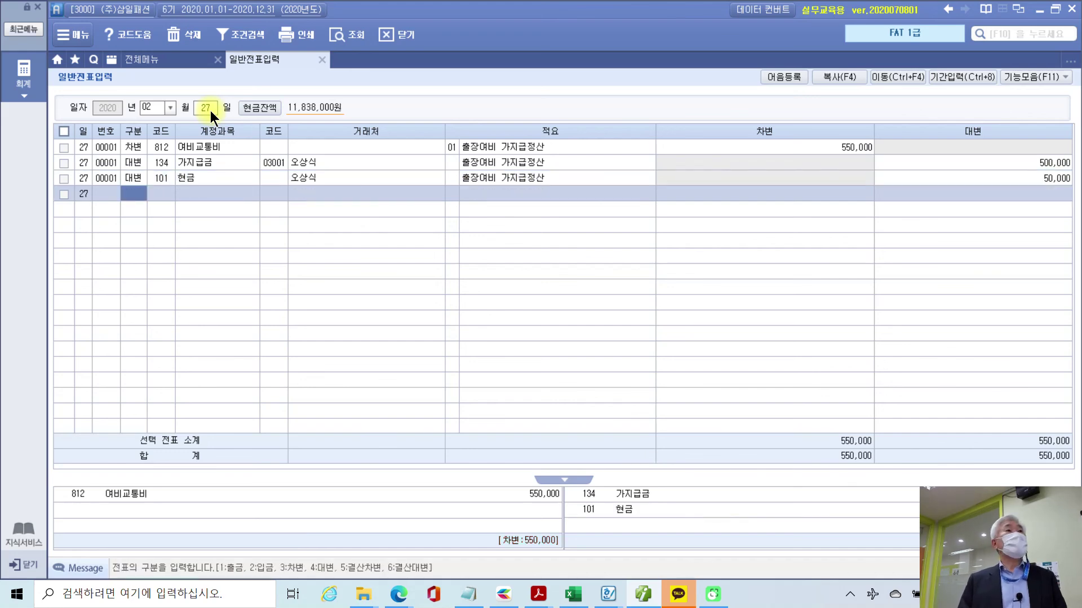
Switch to 03 3부2장.pdf in Acrobat Reader, review the 여비정산서 exercise and go on to exercise 7, 근로소득세 납부.
left_click(197, 168)
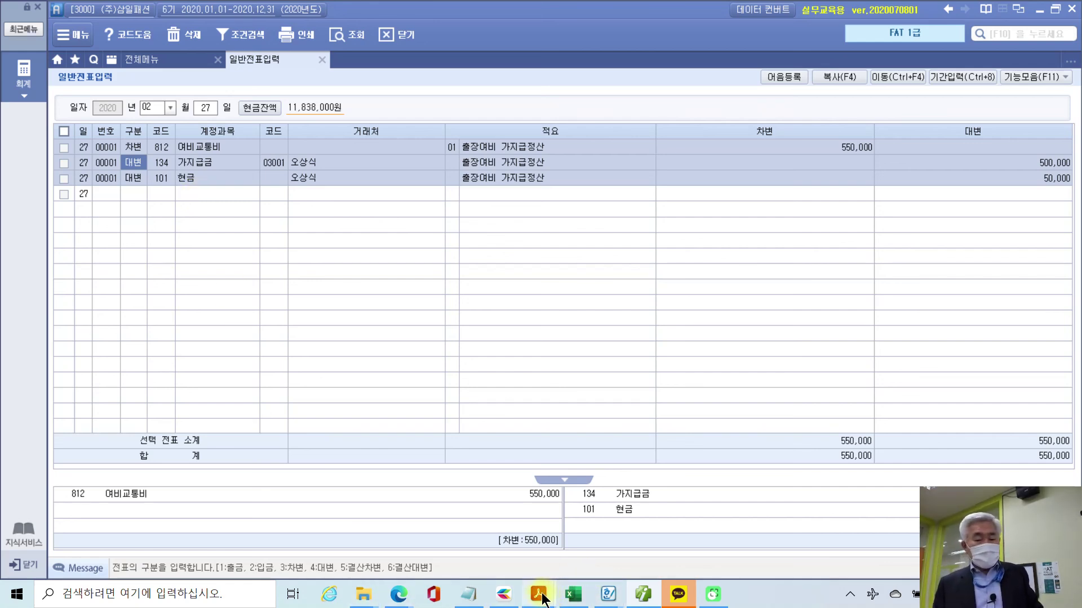
mouse_move(544, 599)
left_click(754, 534)
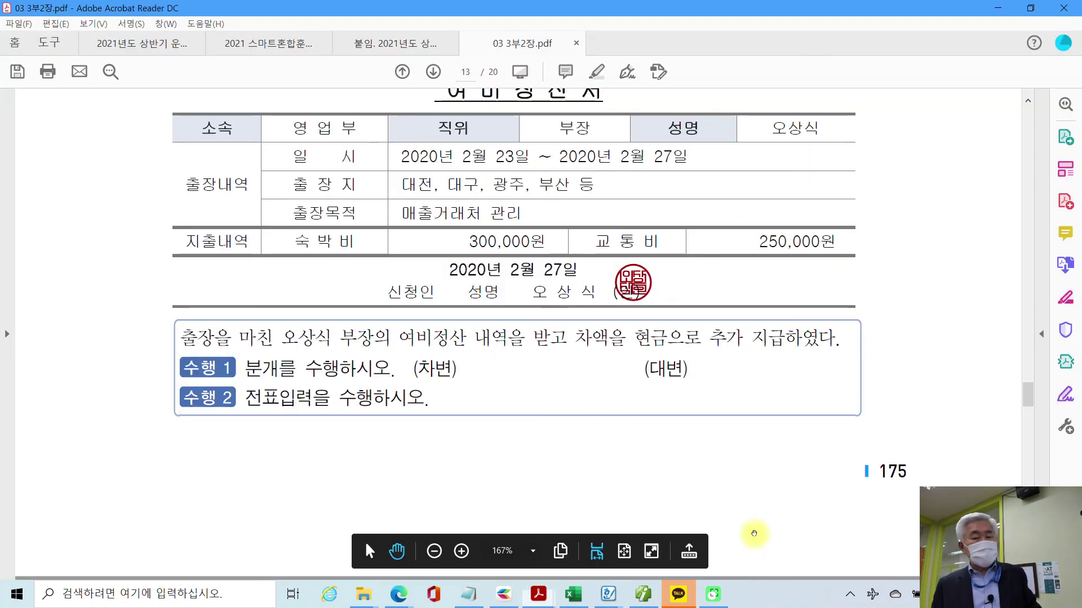
scroll(484, 429, "up", 2)
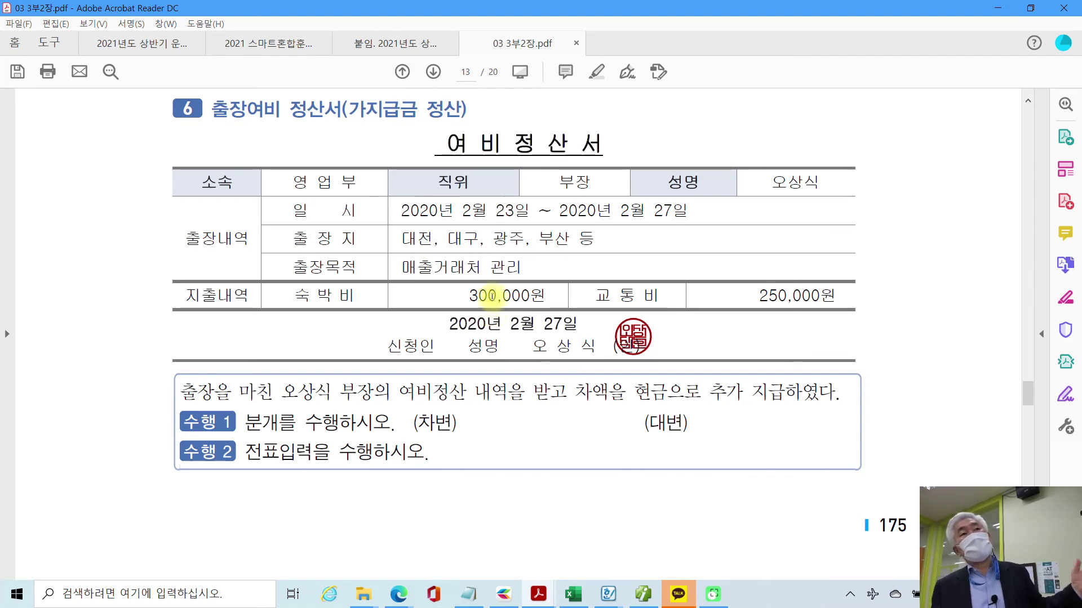
scroll(468, 293, "up", 1)
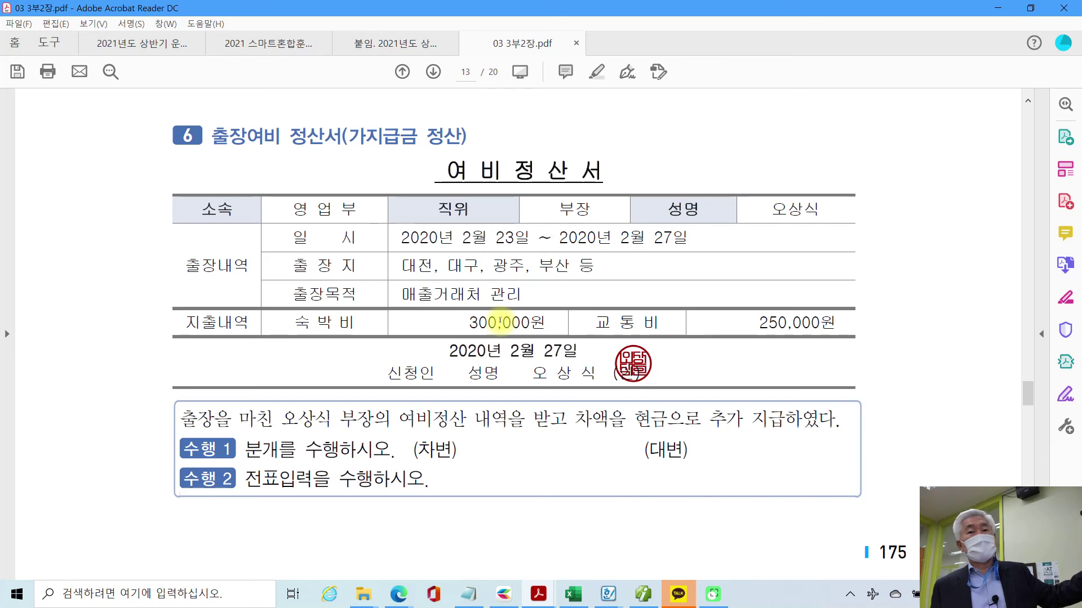
scroll(647, 393, "down", 5)
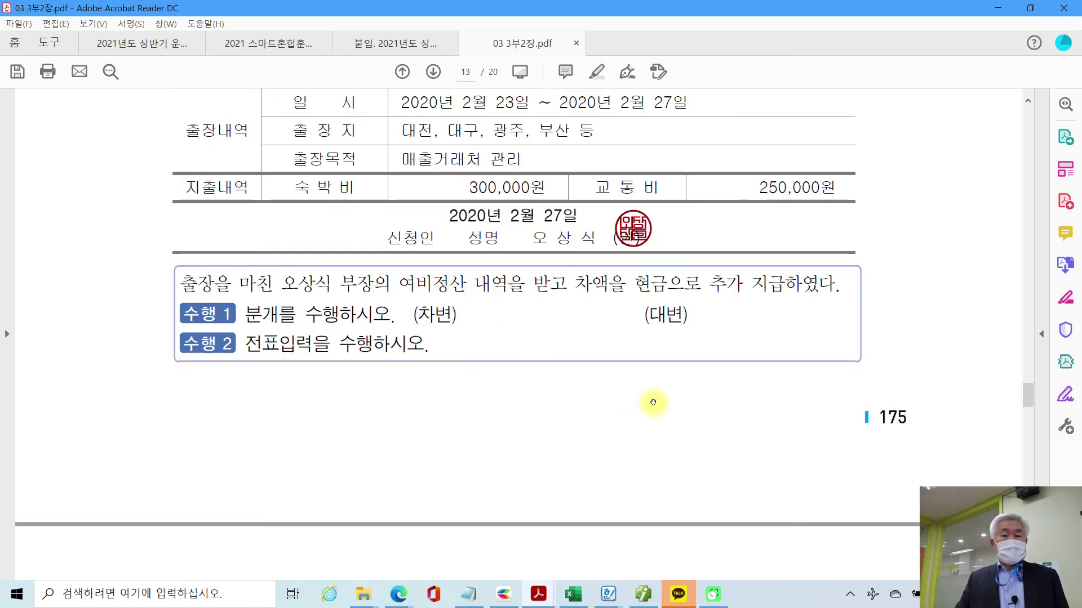
scroll(653, 403, "up", 5)
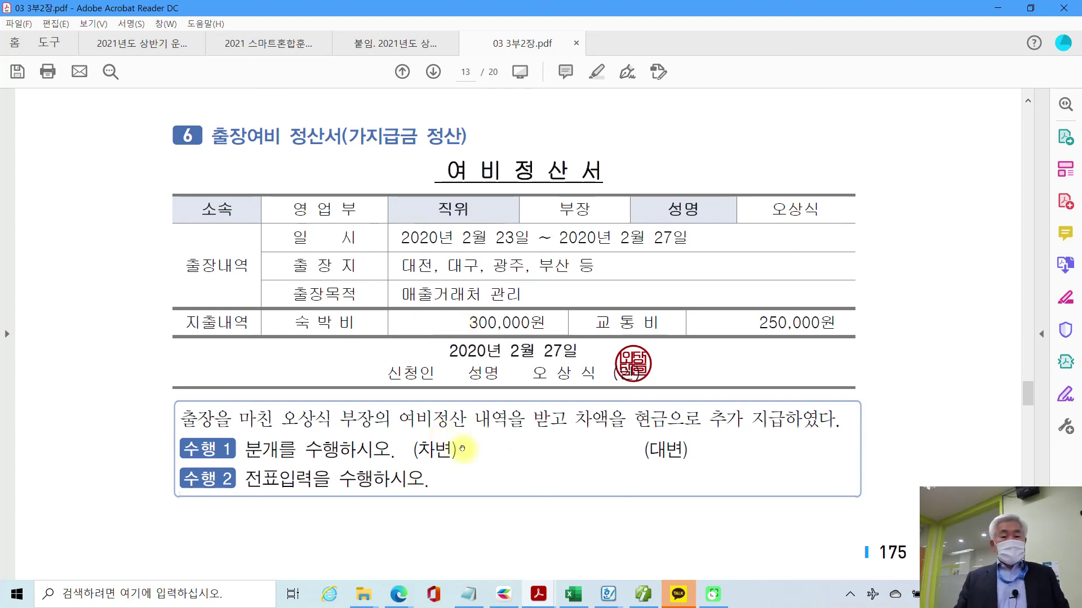
scroll(515, 467, "down", 10)
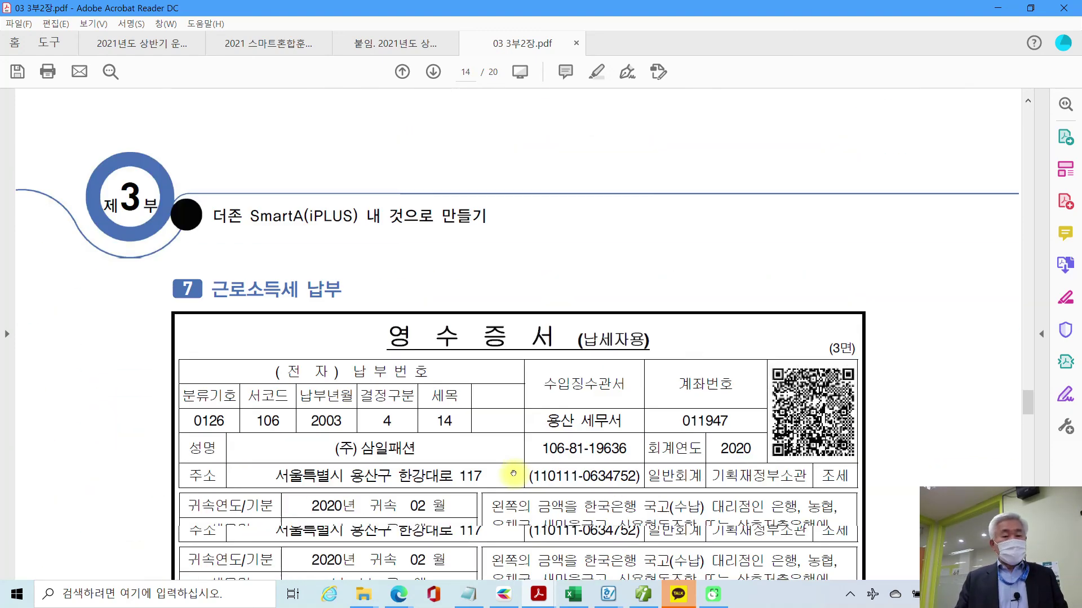
scroll(513, 474, "down", 2)
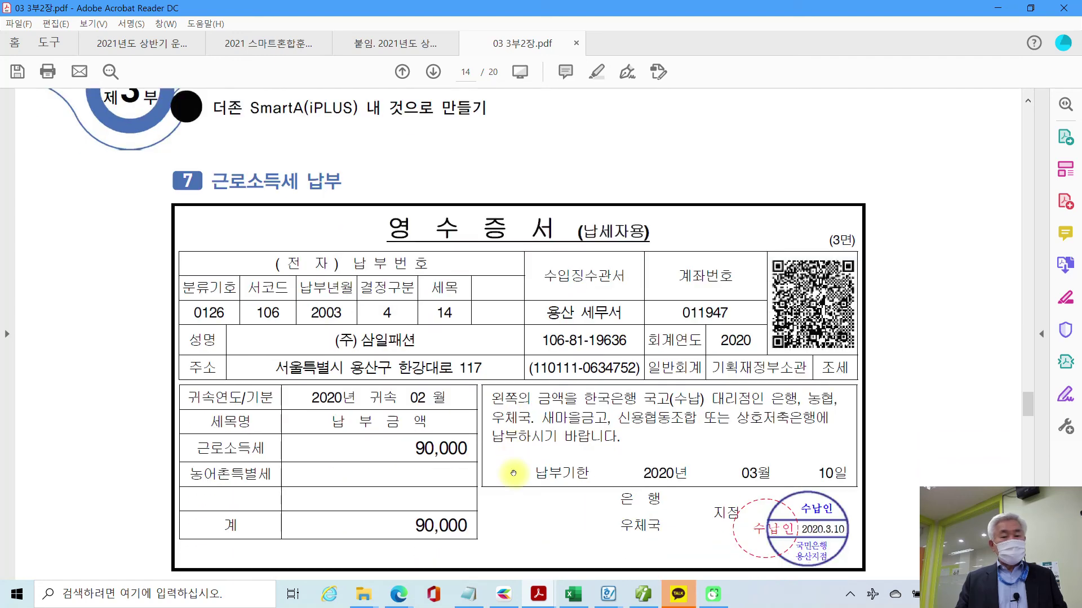